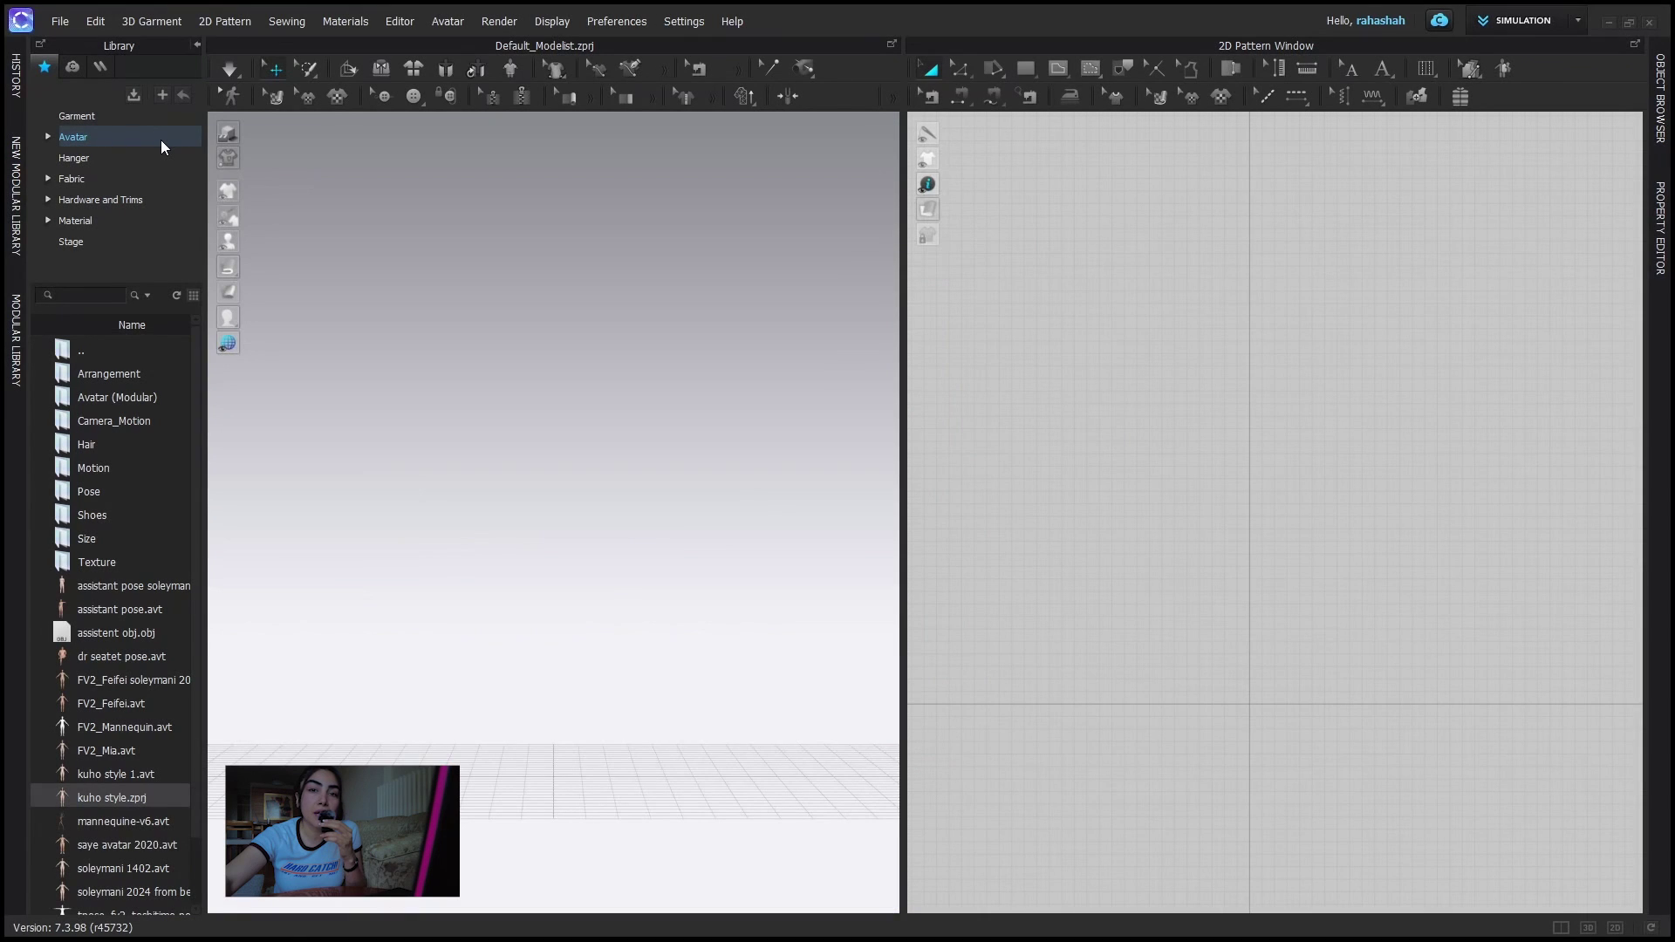
- Open the project "2 pants and vest coat" from the KUHO project folder
click(60, 22)
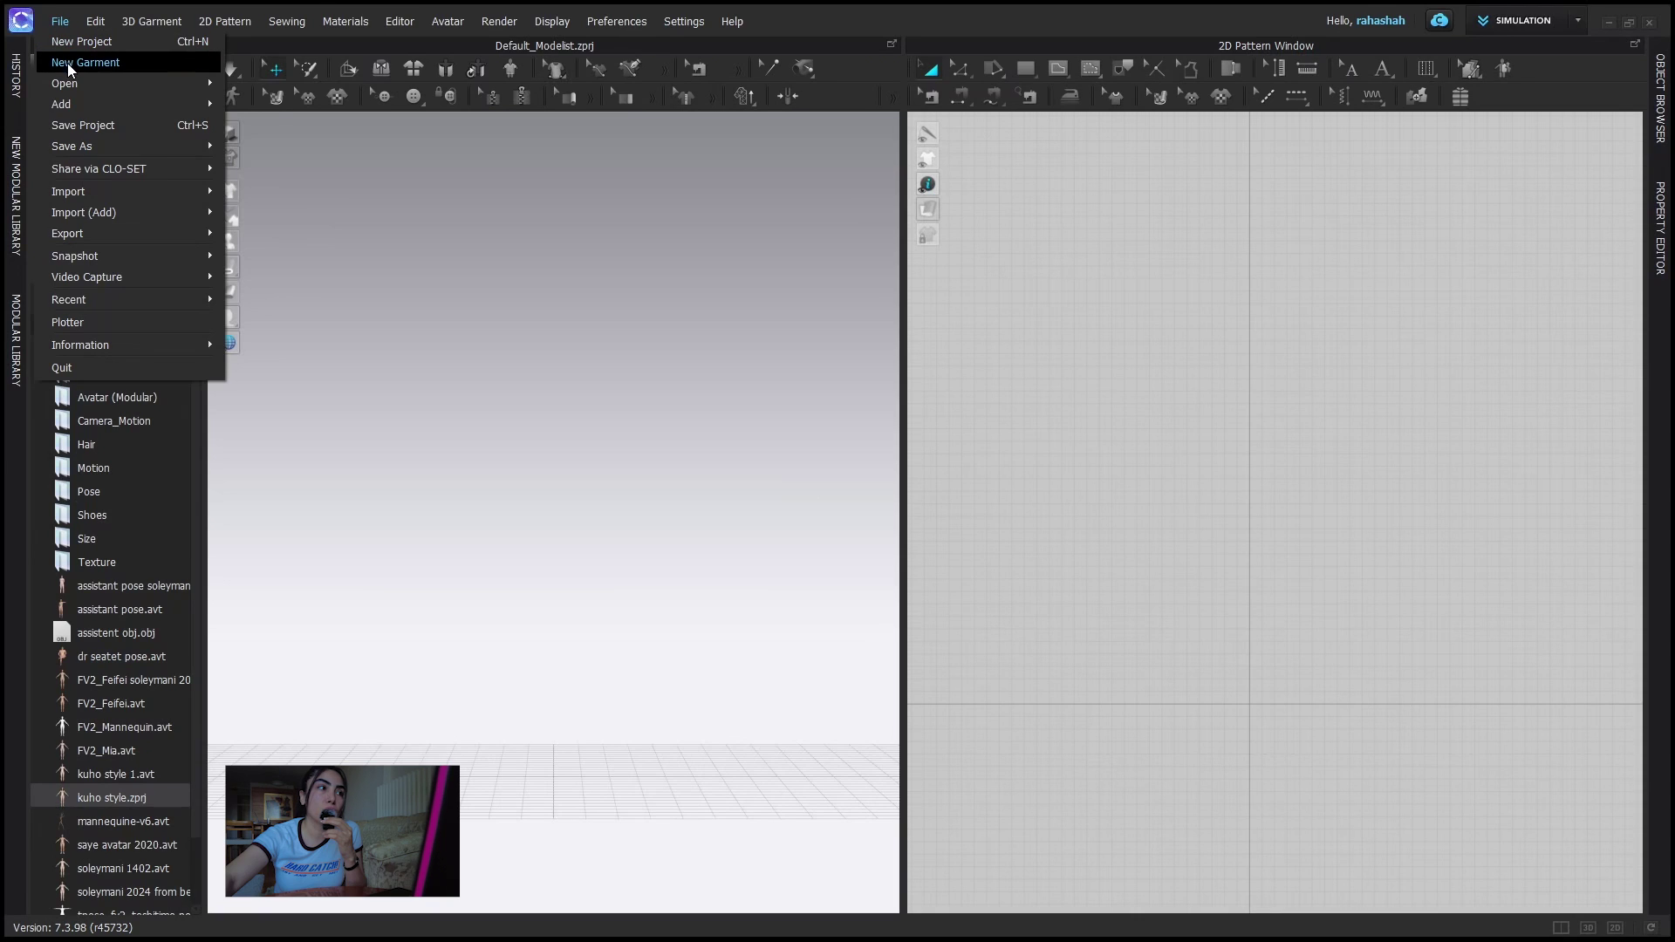
mouse_move(70, 84)
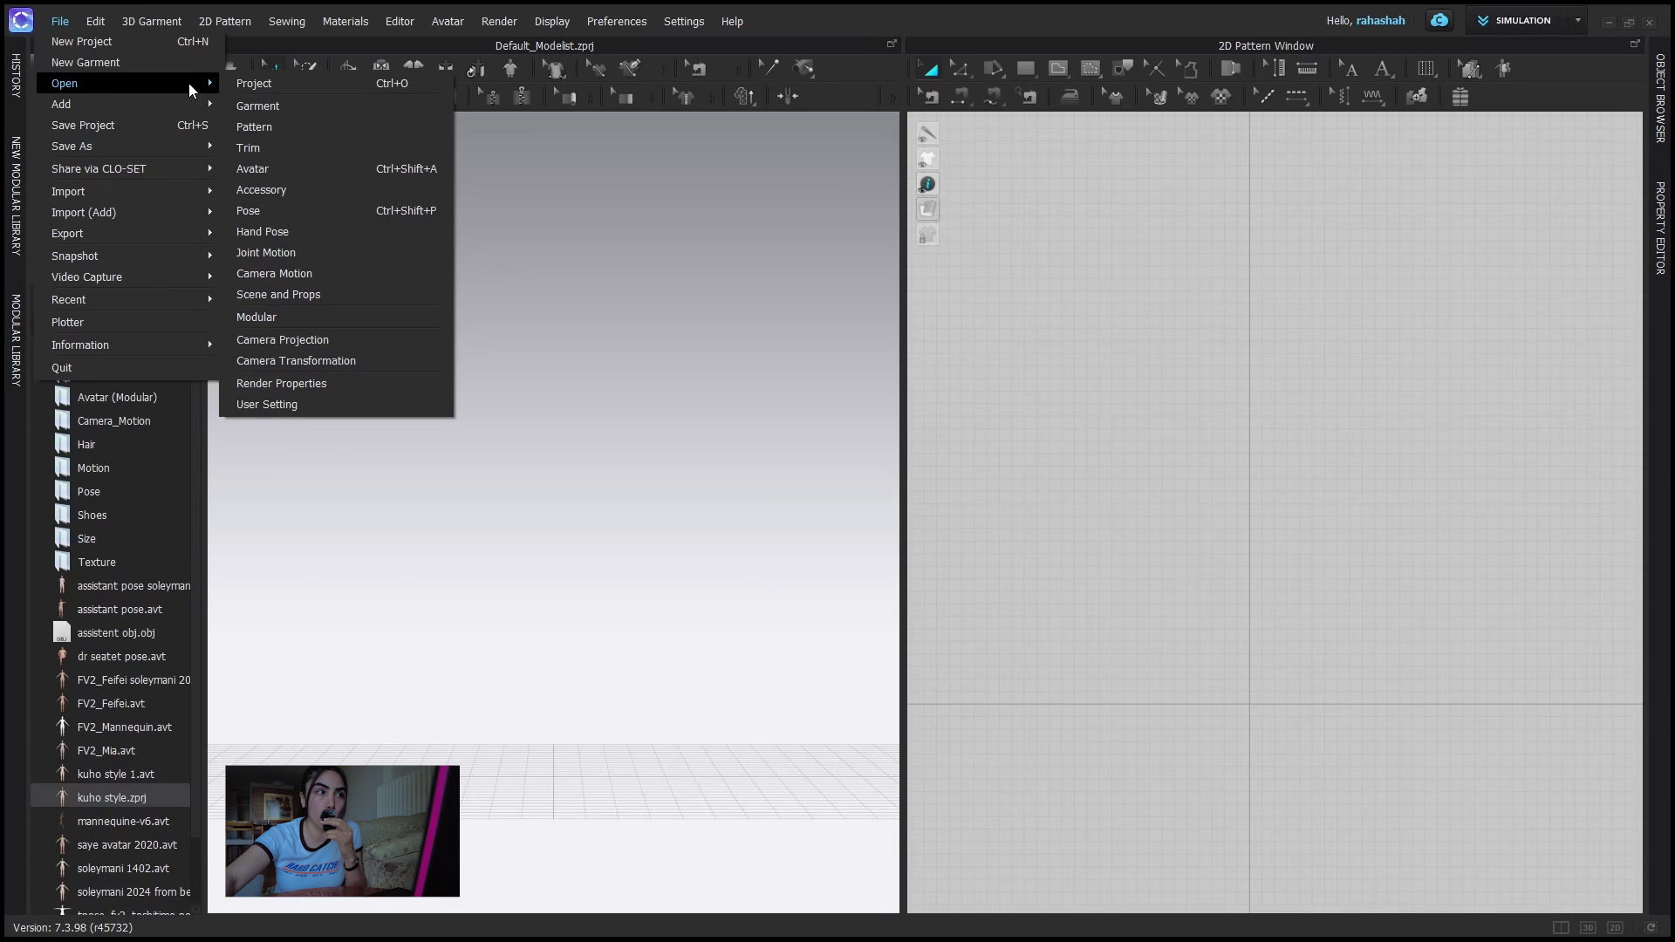
click(274, 81)
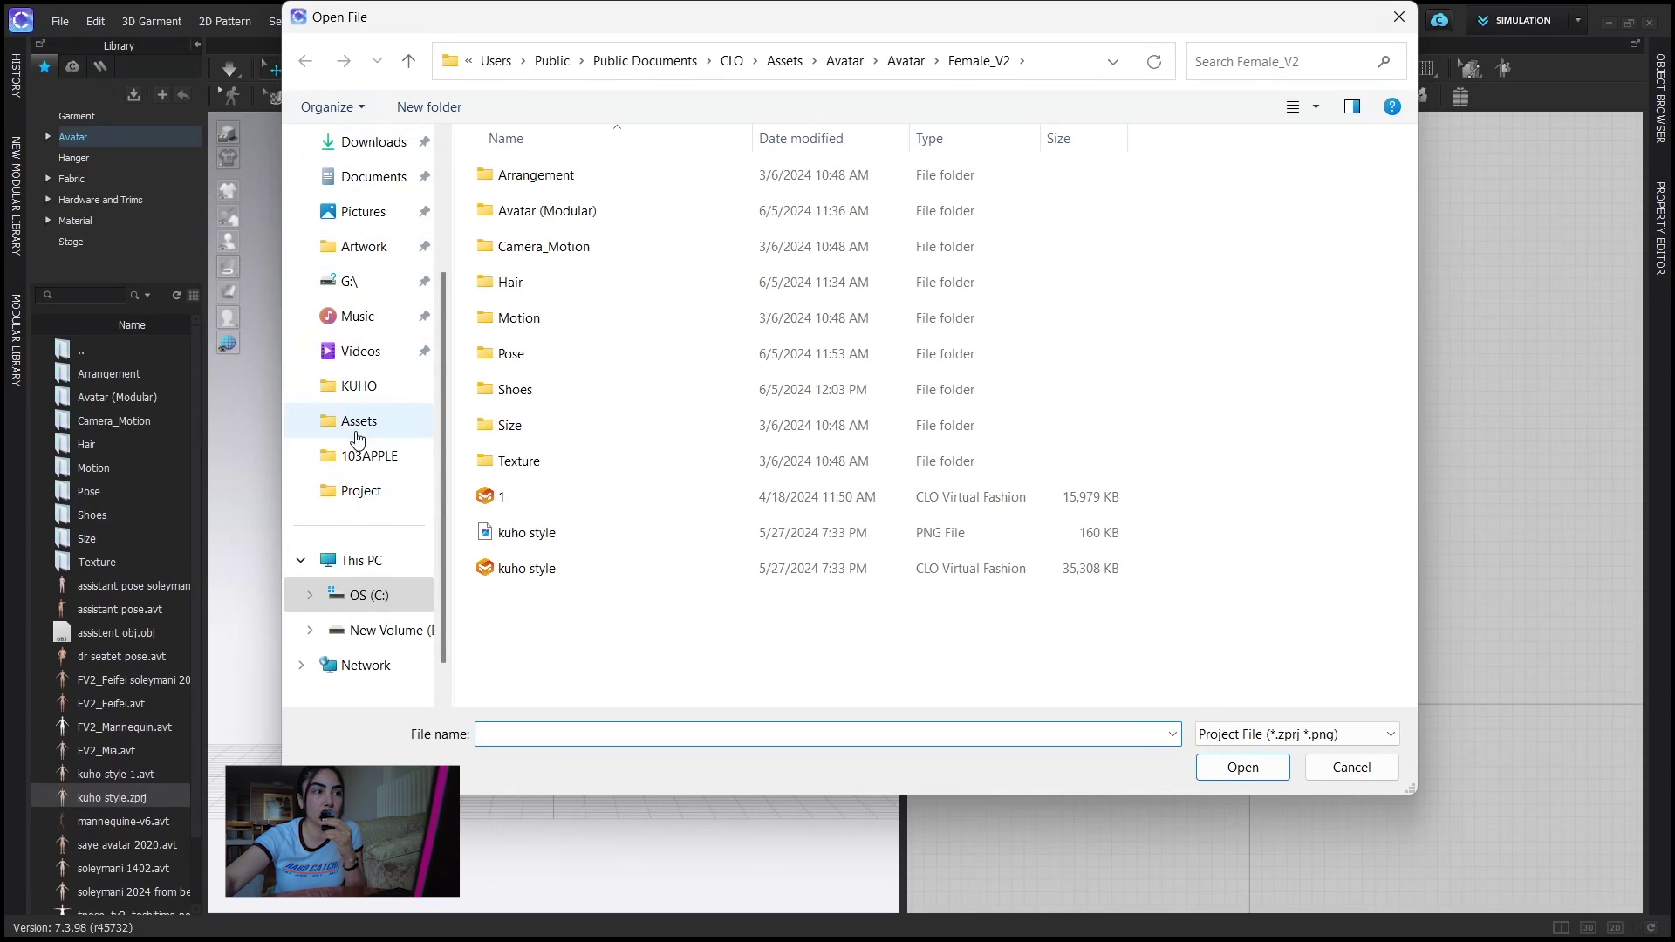
click(365, 429)
click(359, 386)
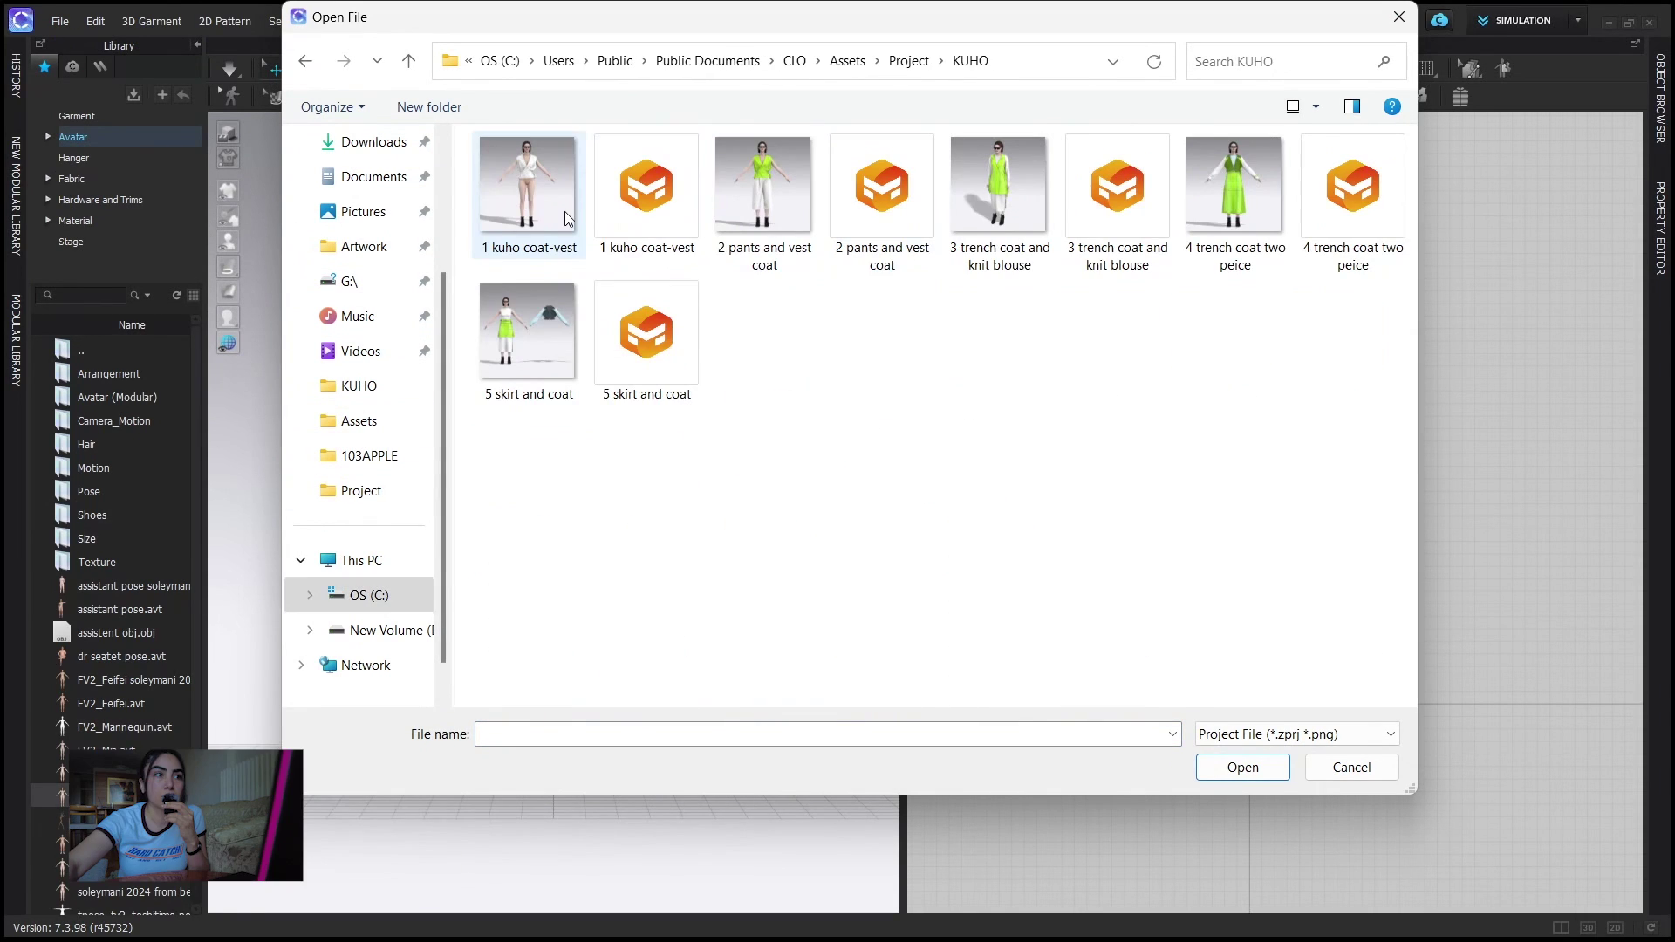
click(882, 190)
click(1245, 770)
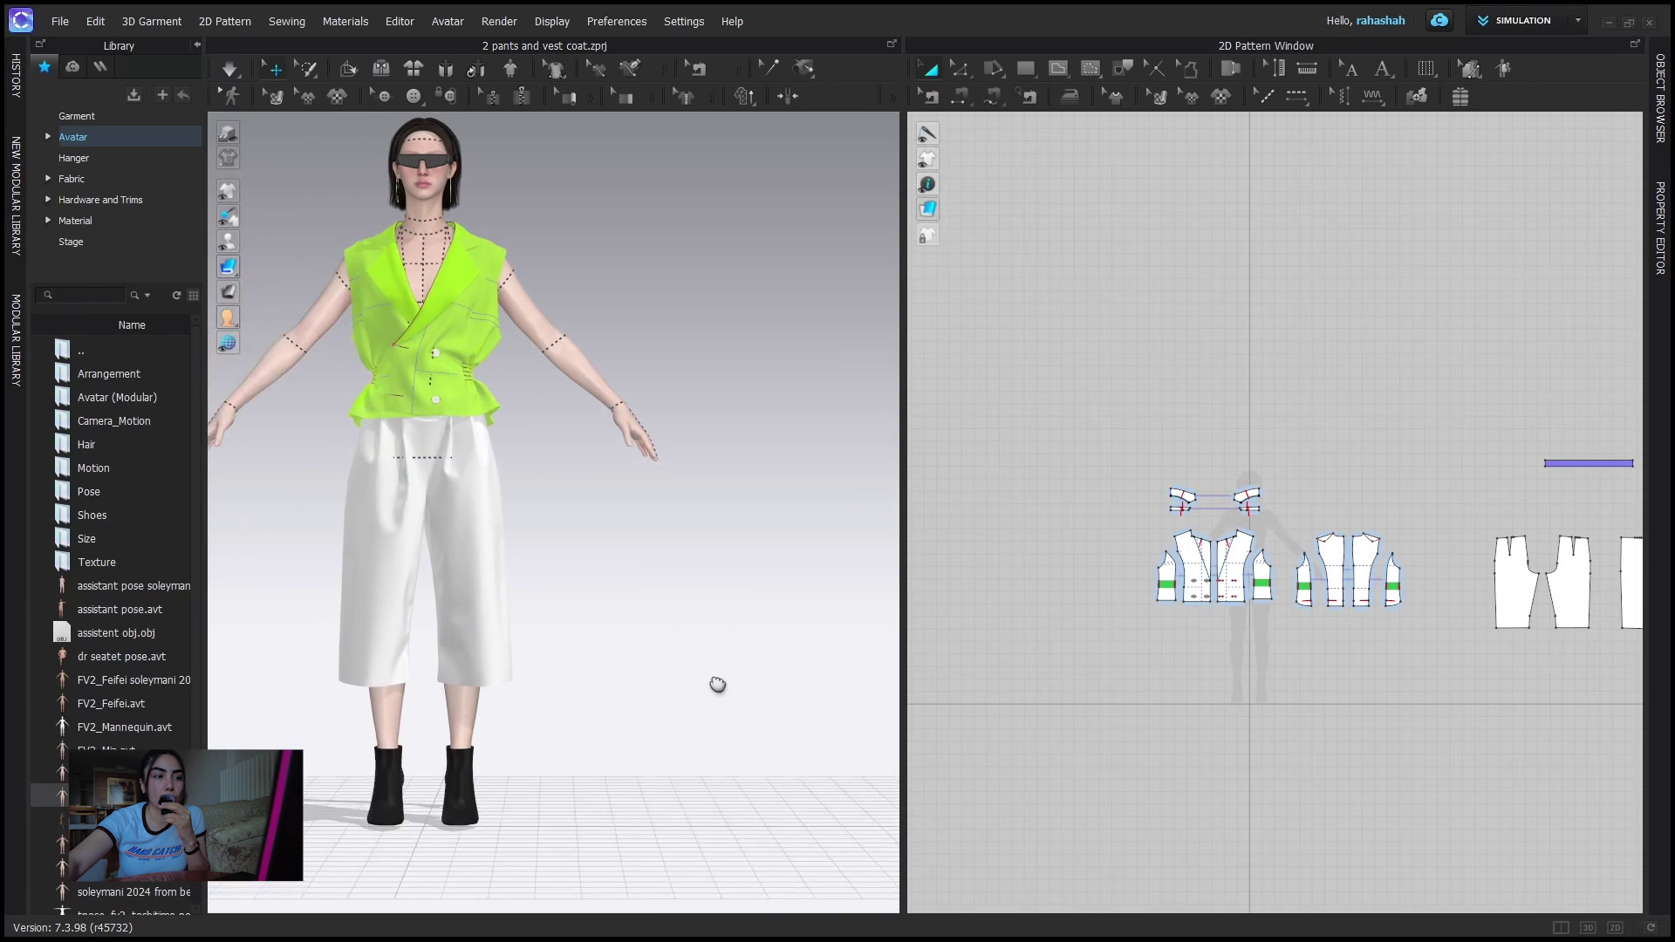
- Examine the vest and pants outfit on the avatar from above, the side and the front
right_drag(717, 684, 637, 667)
click(510, 418)
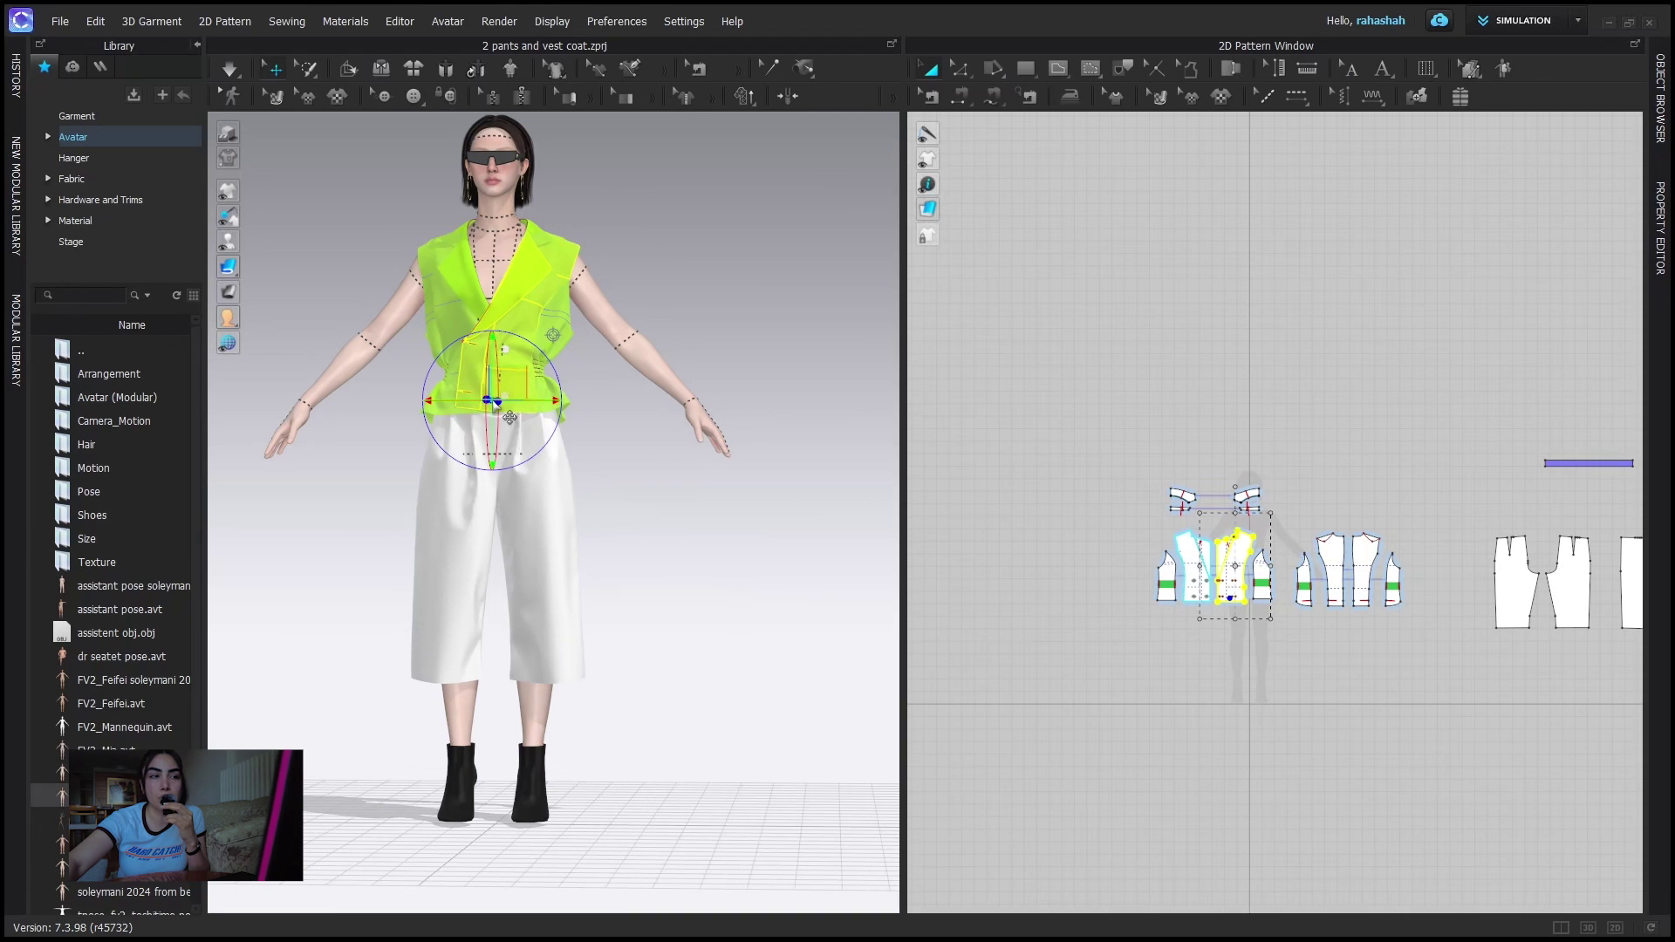
right_drag(509, 418, 501, 495)
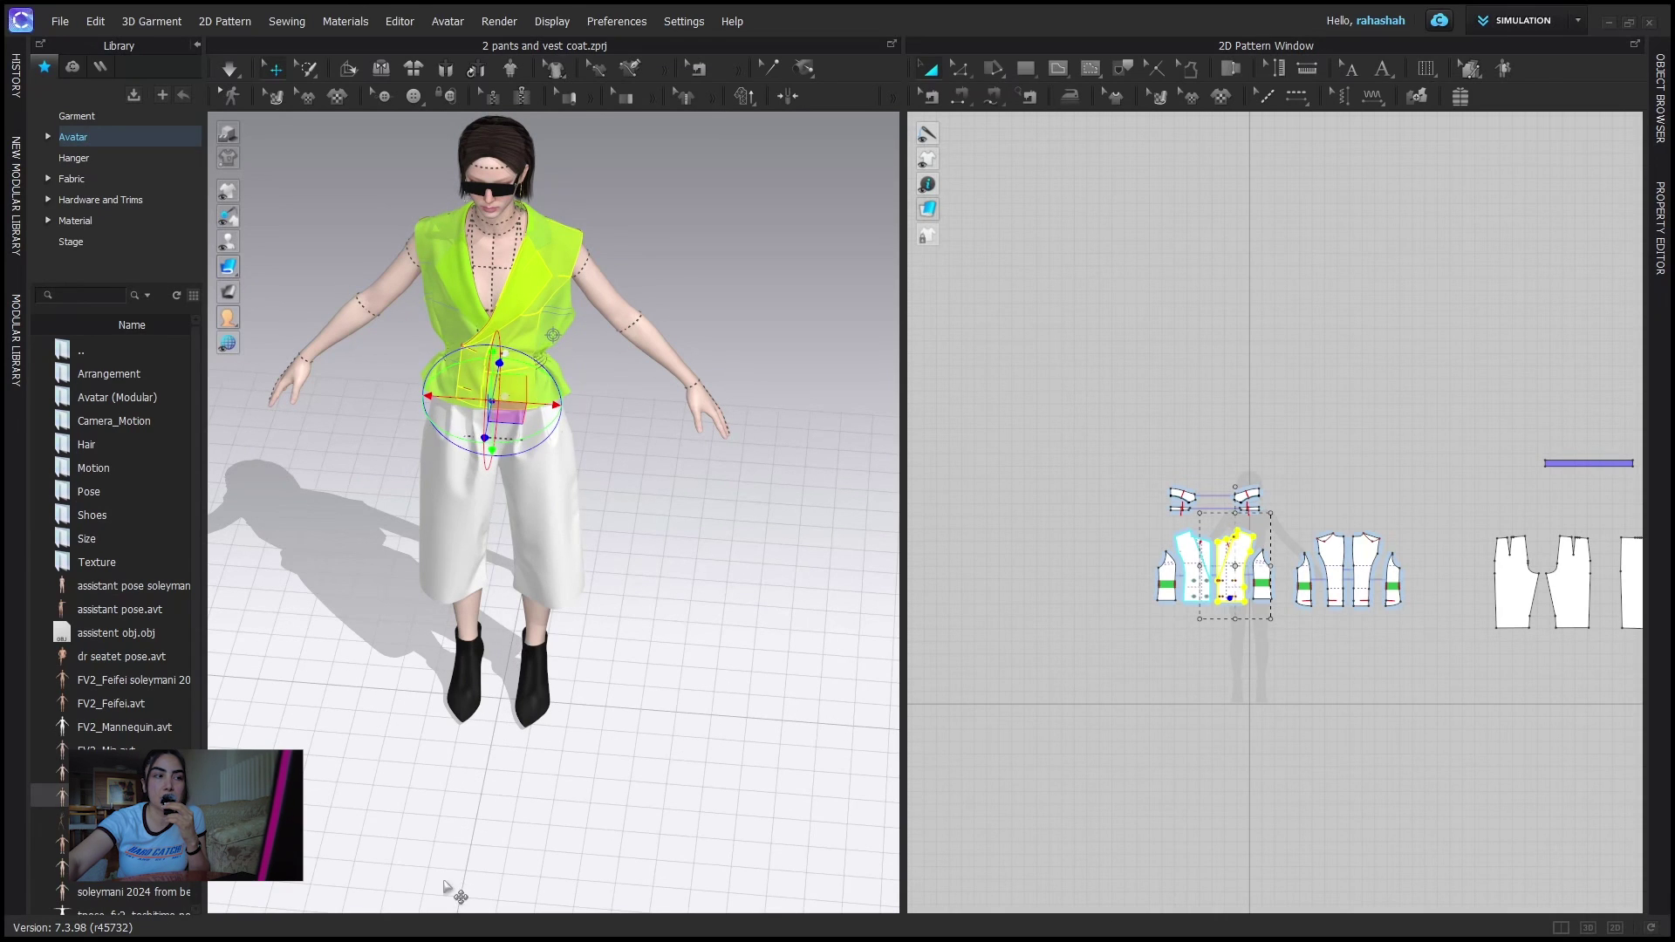
right_drag(495, 356, 521, 394)
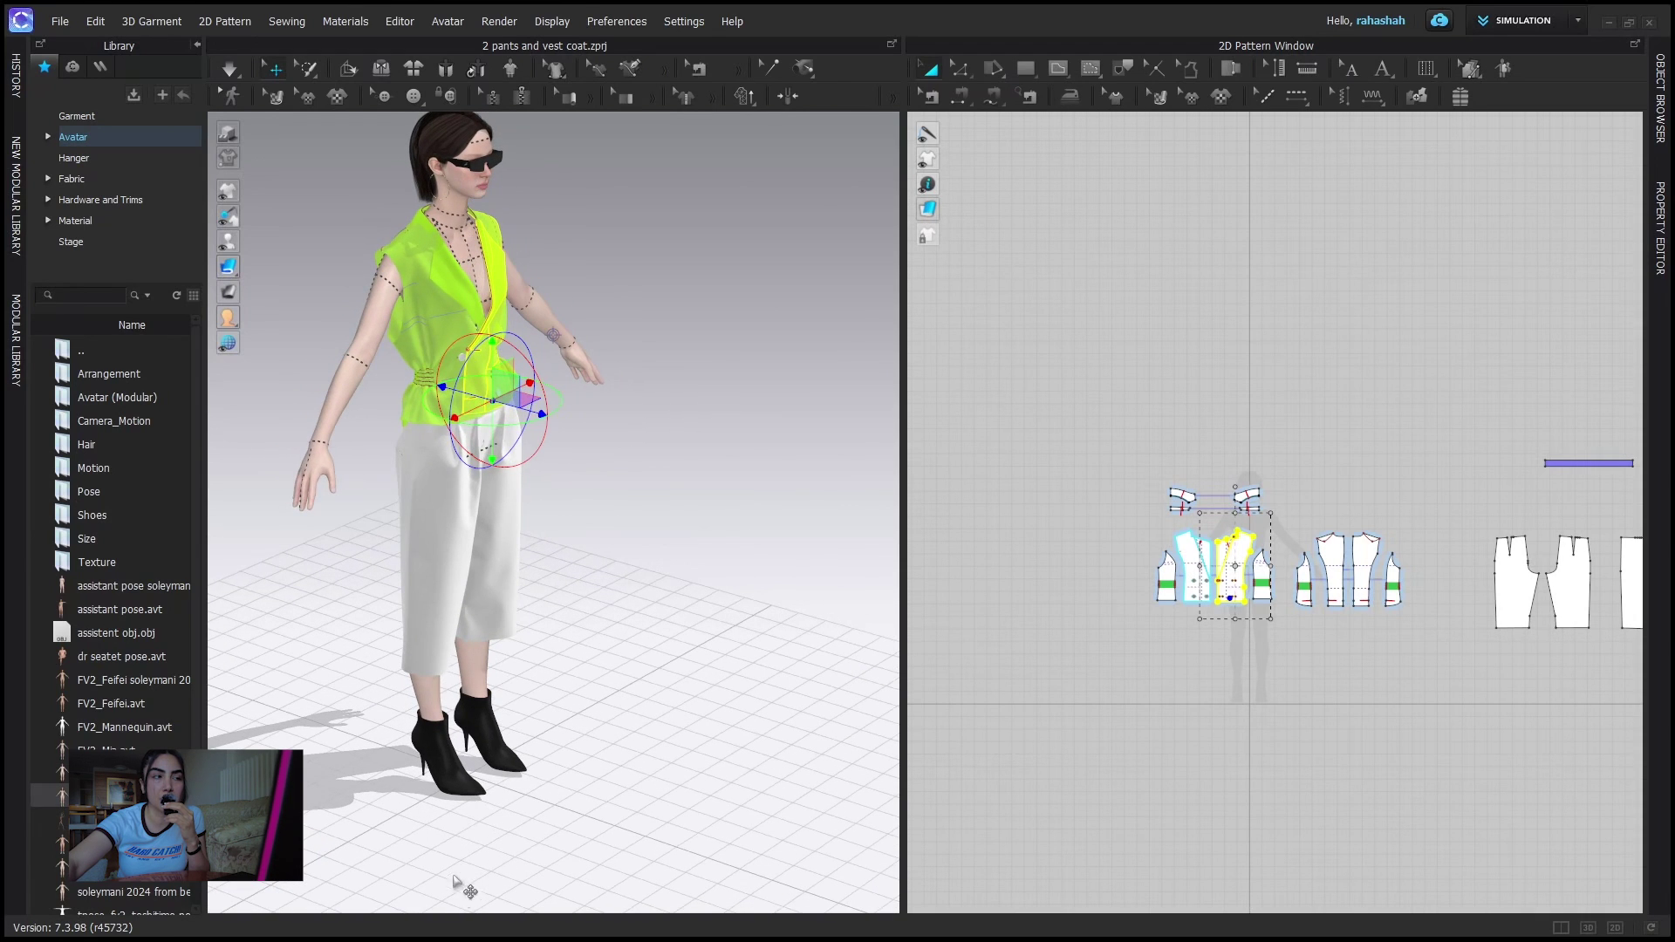
middle_drag(528, 800, 493, 371)
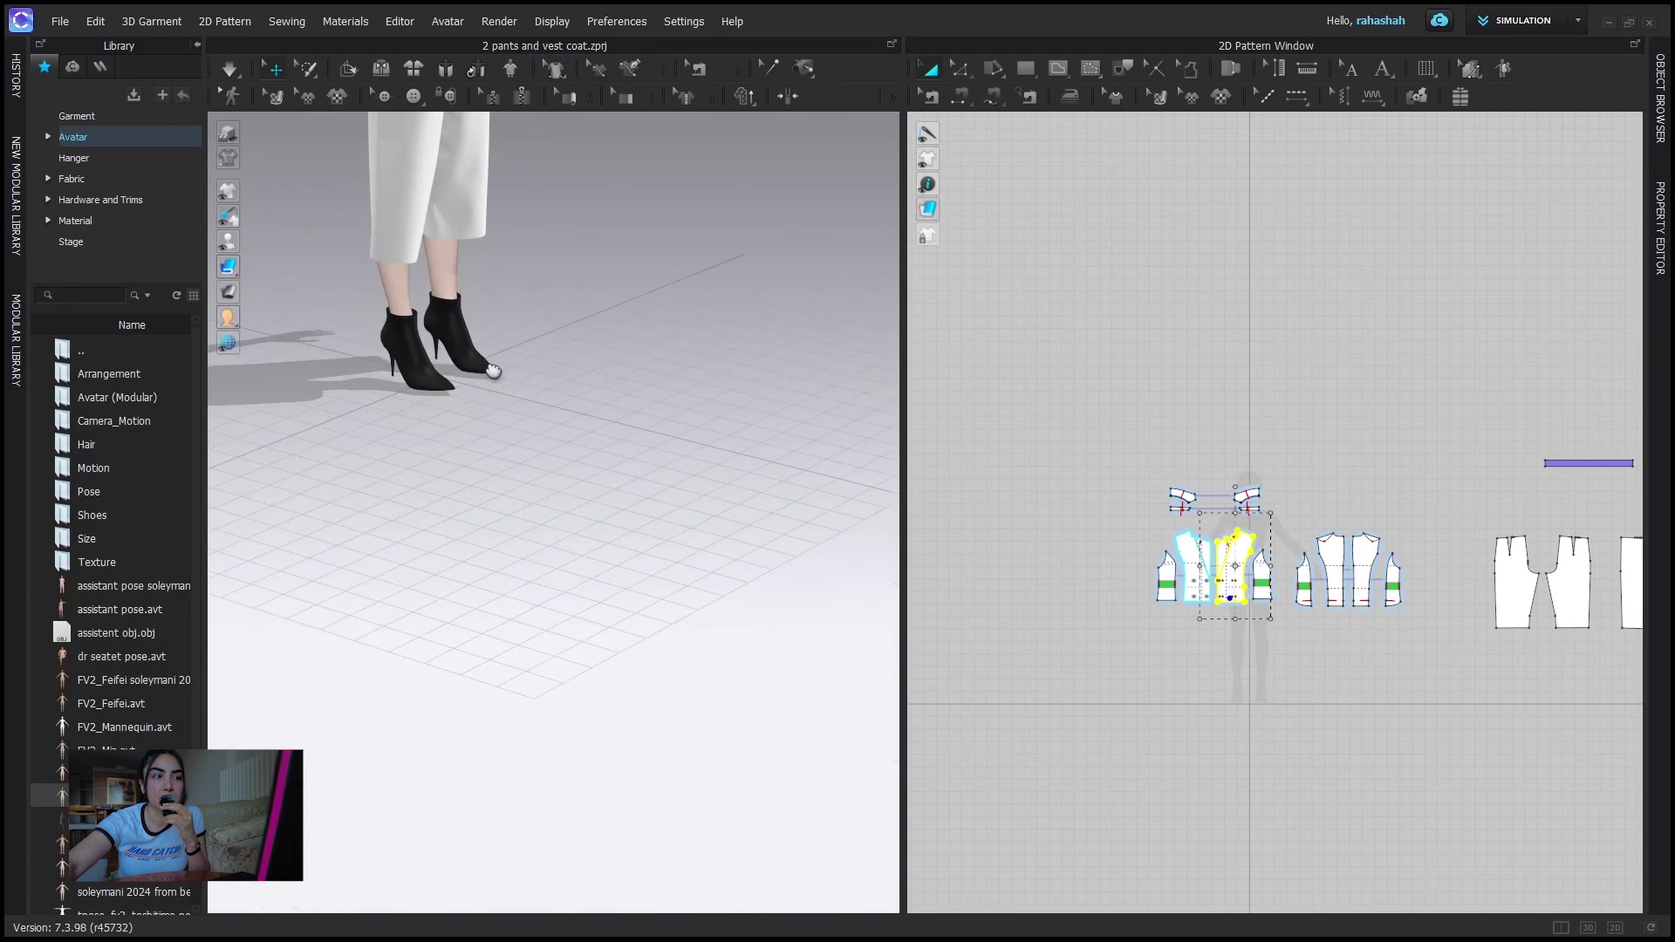
scroll(494, 371, down, 5)
right_drag(510, 656, 464, 726)
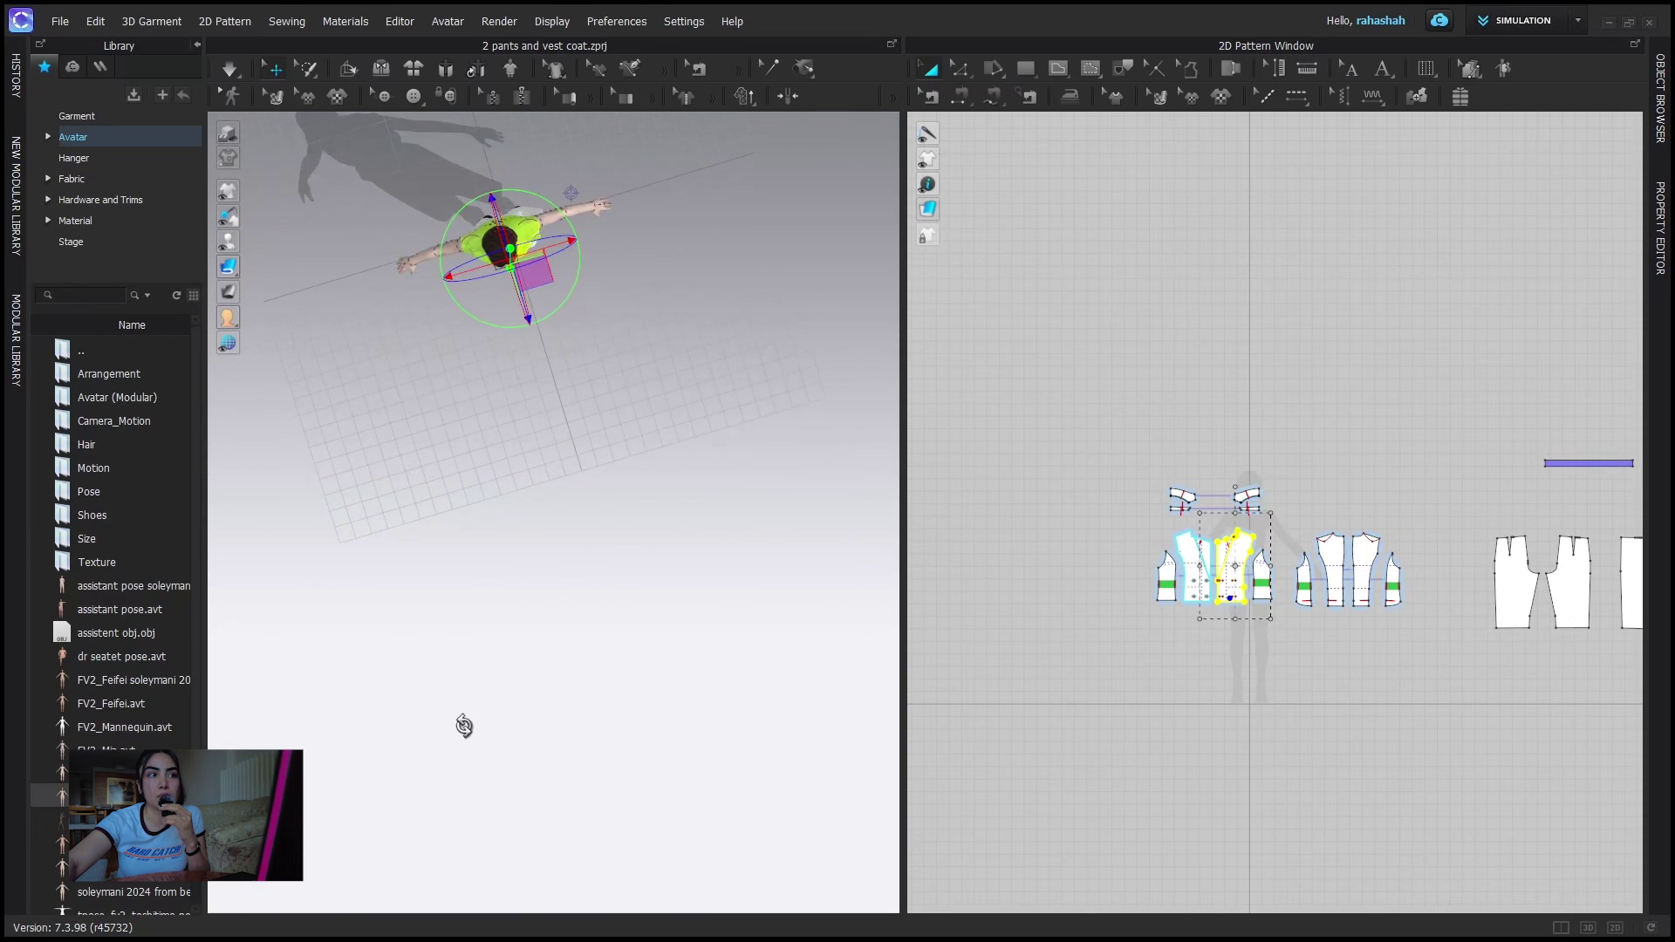
key(2)
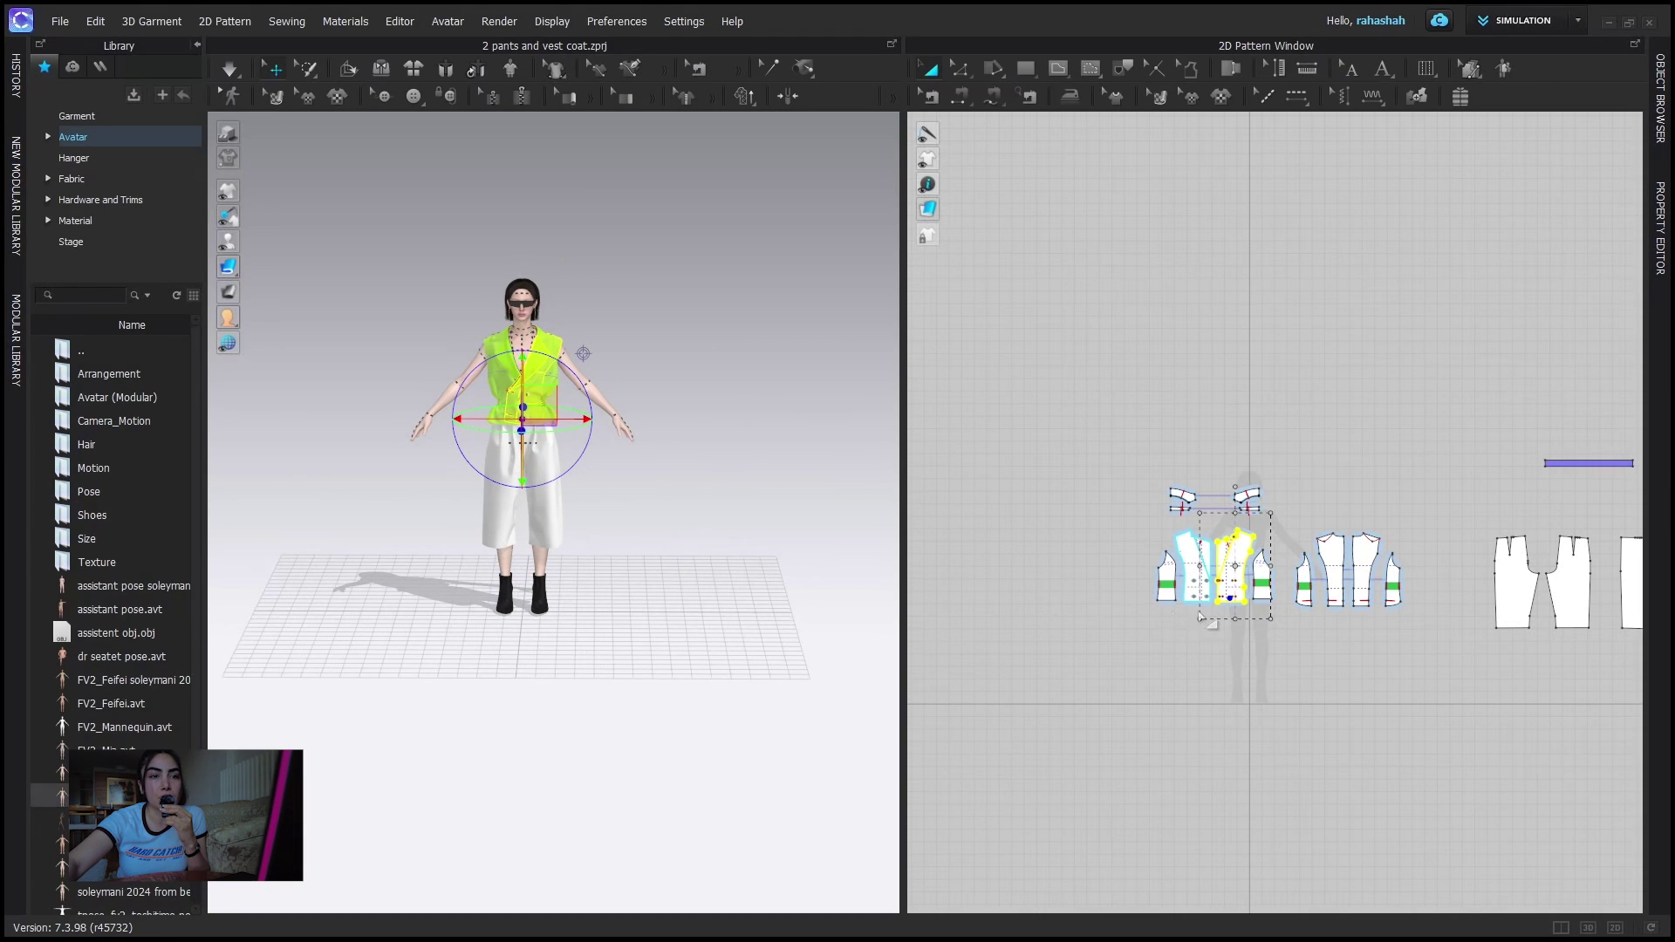
- Move the pants and waistband pattern pieces directly beneath the vest pieces in the 2D layout
right_drag(1297, 690, 1131, 668)
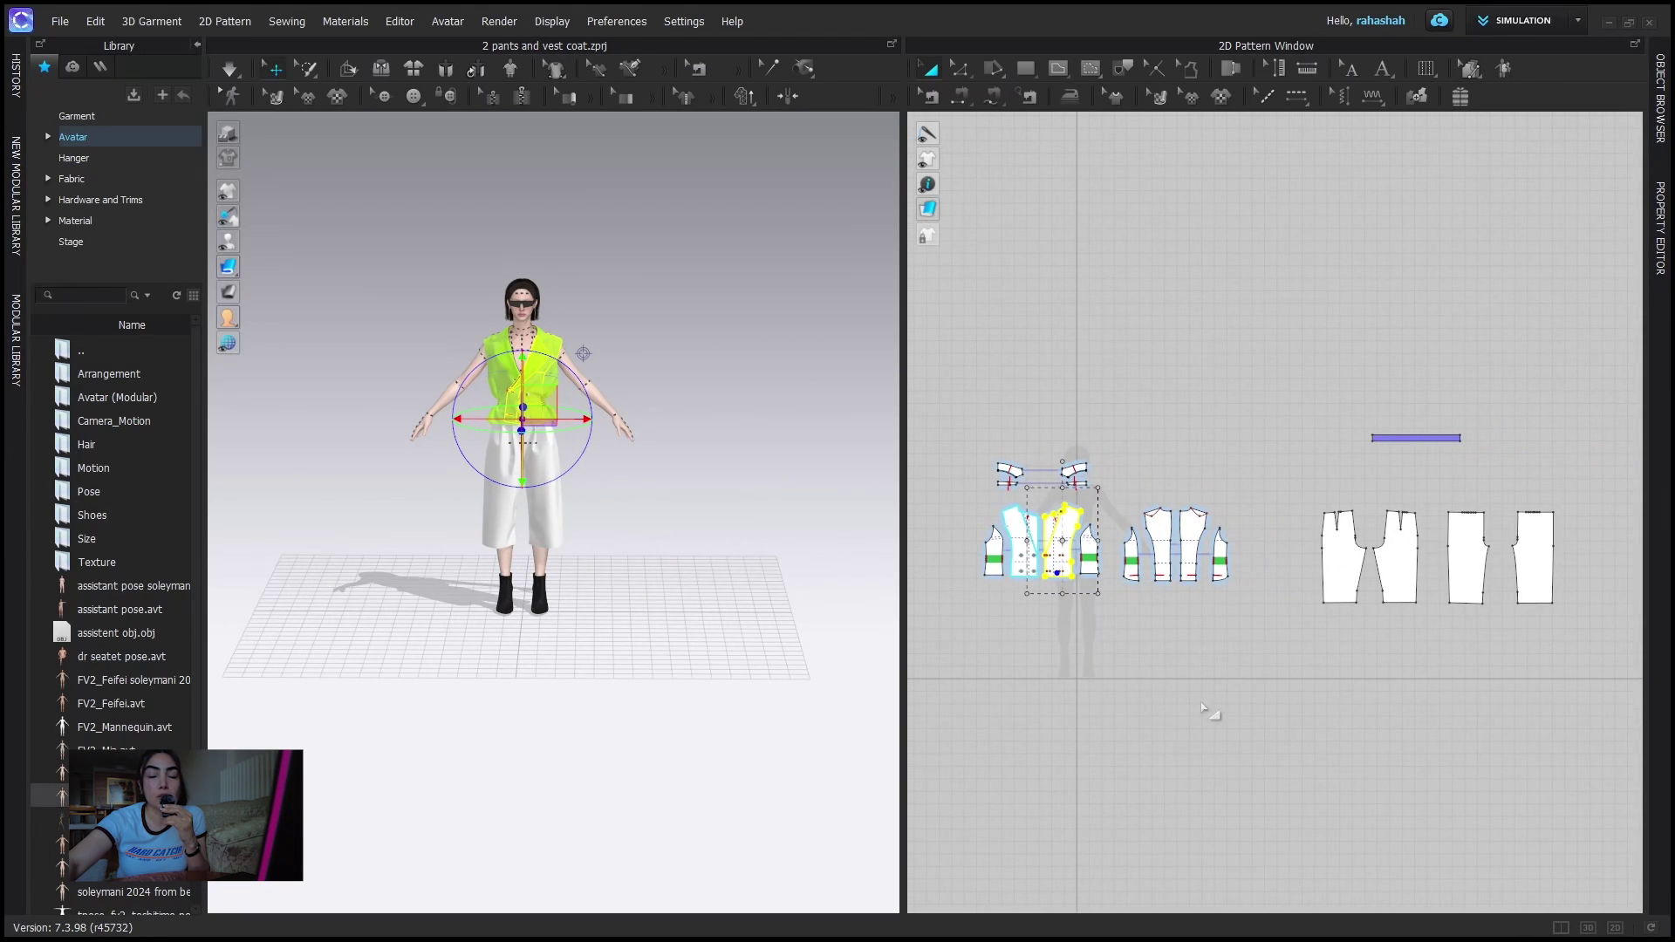
right_drag(1264, 666, 1458, 529)
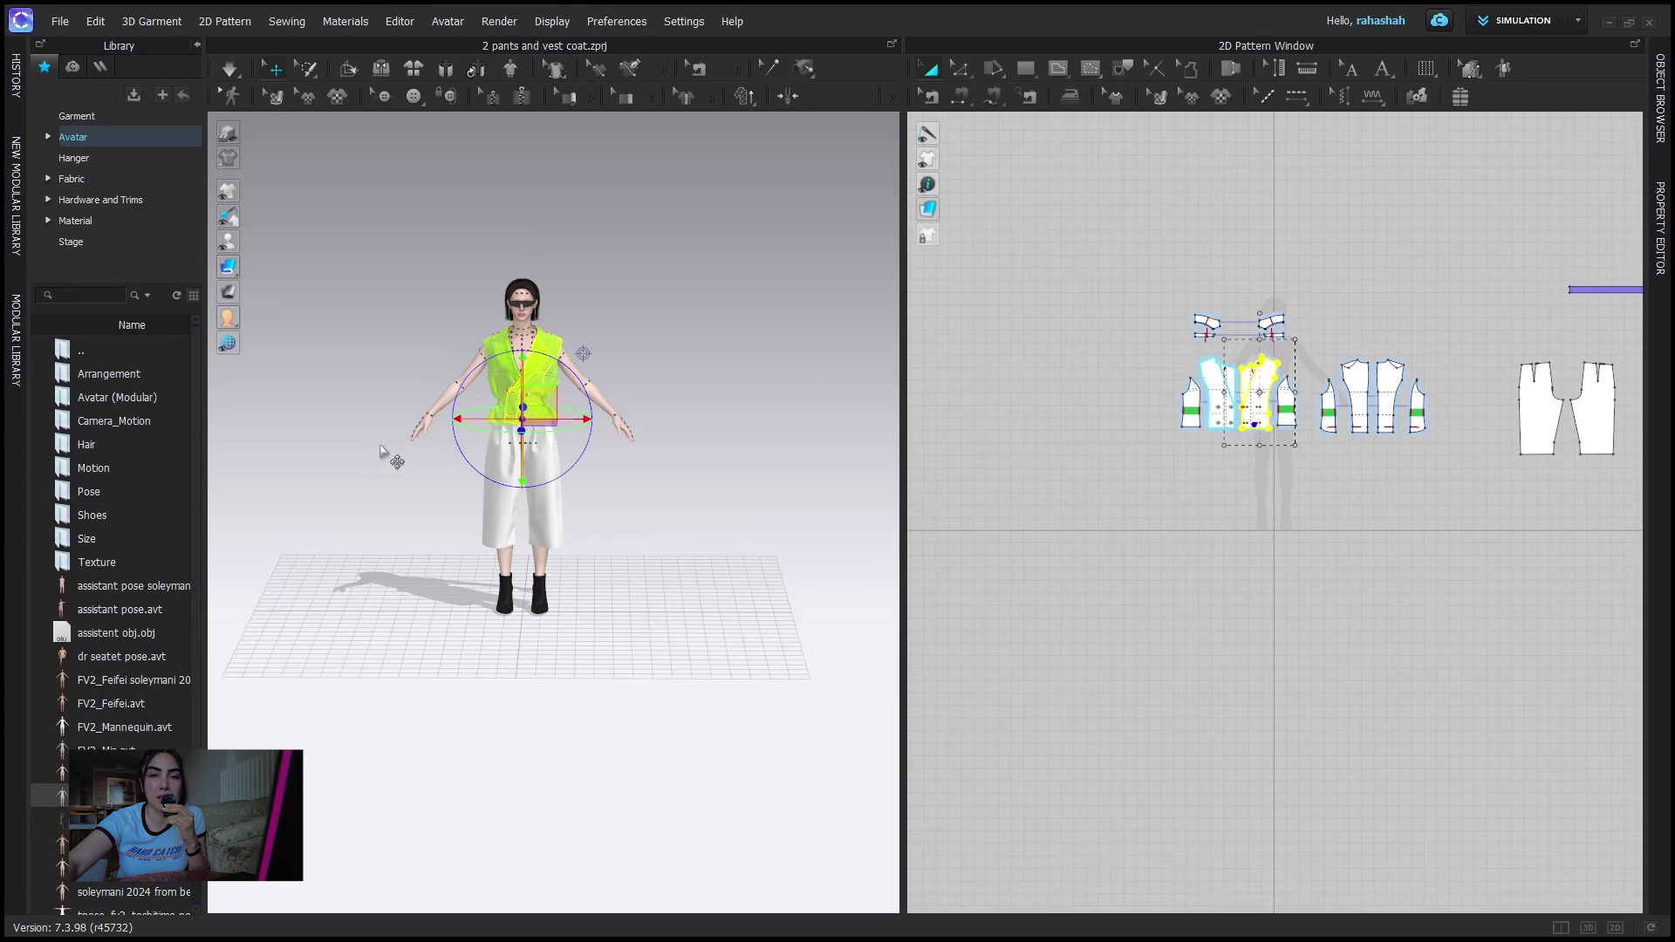
right_drag(1283, 521, 1050, 521)
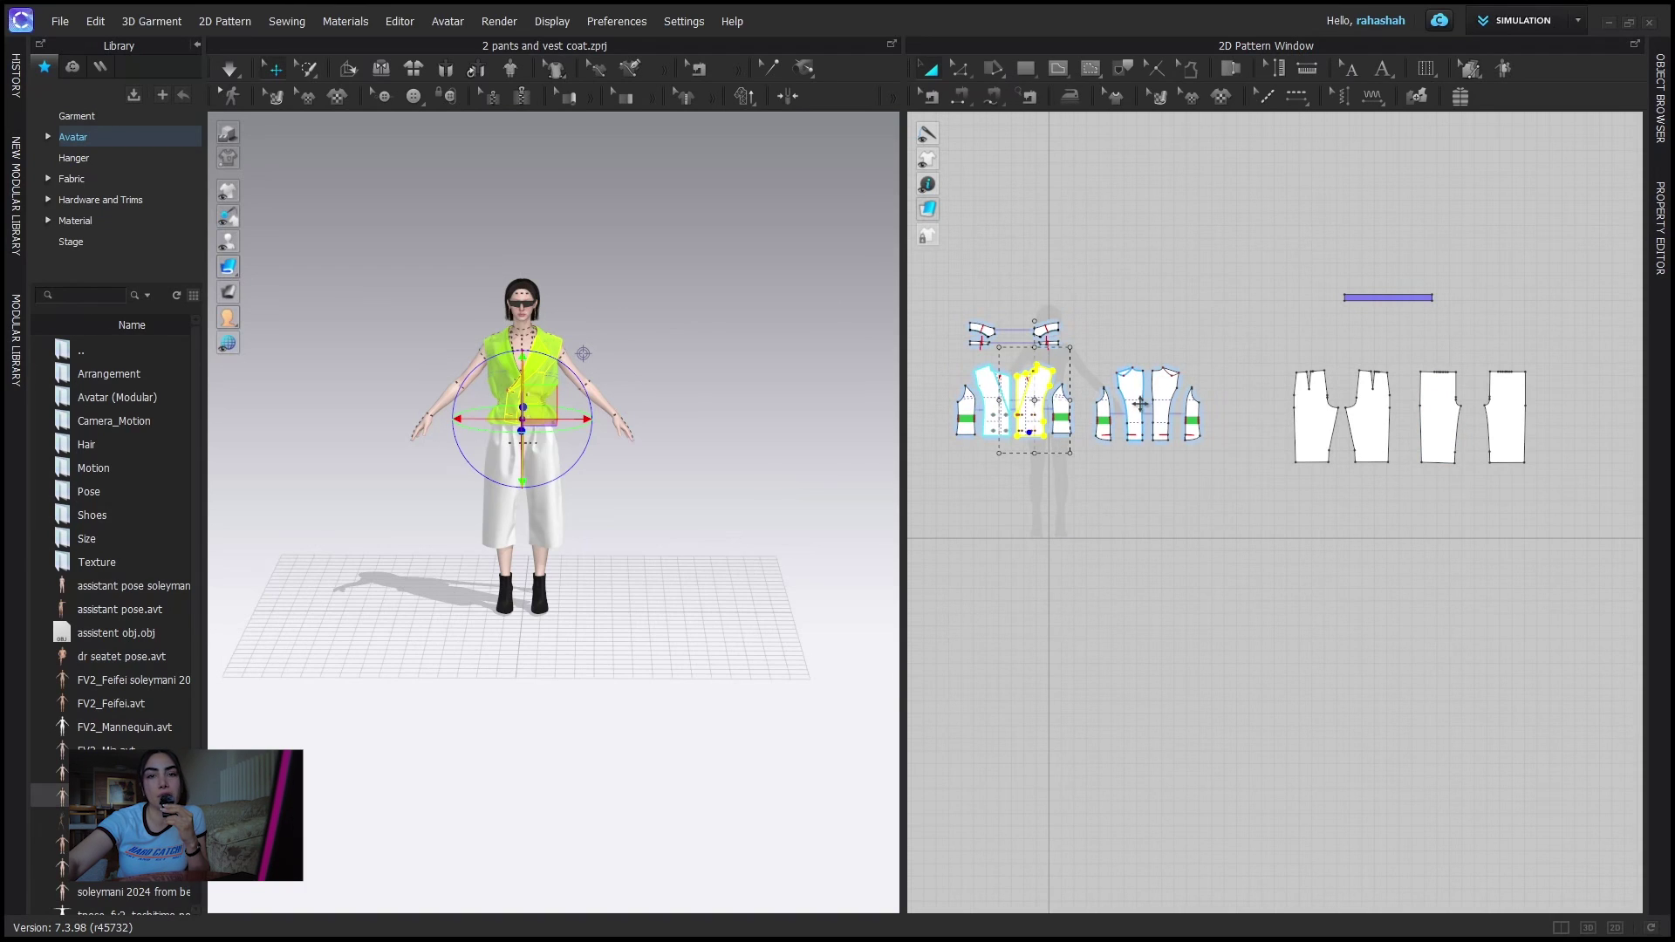
drag(1269, 251, 1540, 492)
drag(1508, 419, 1174, 614)
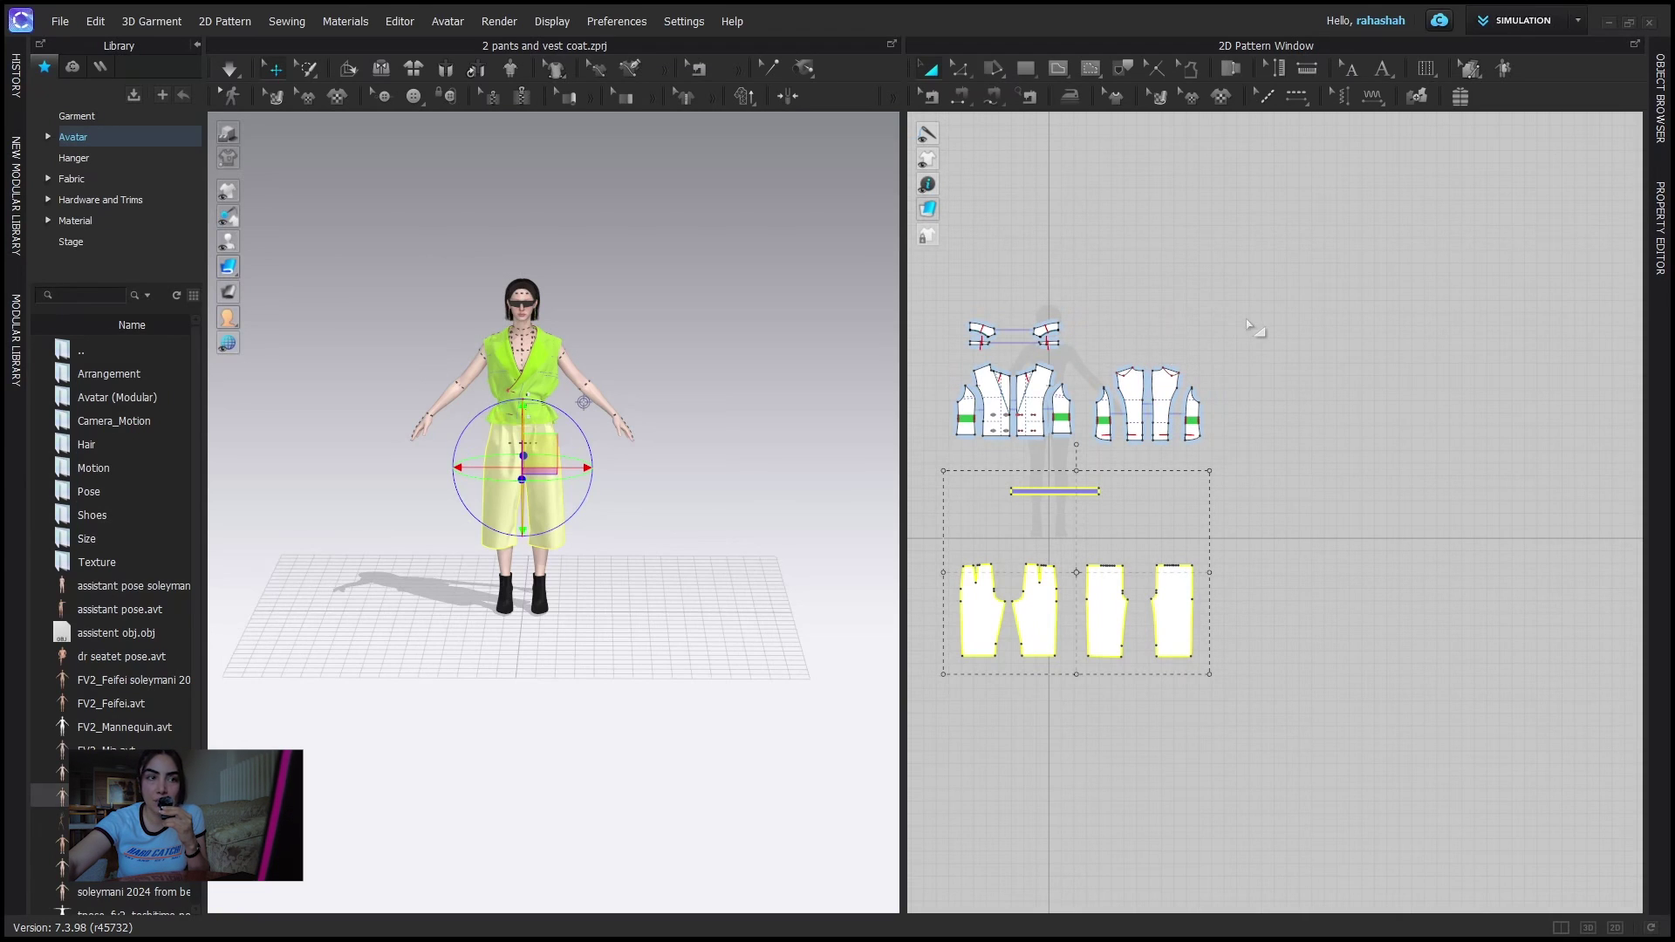
- Select all vest and pants pattern pieces and reposition them together over the avatar silhouette in the 2D layout
drag(1244, 264, 958, 694)
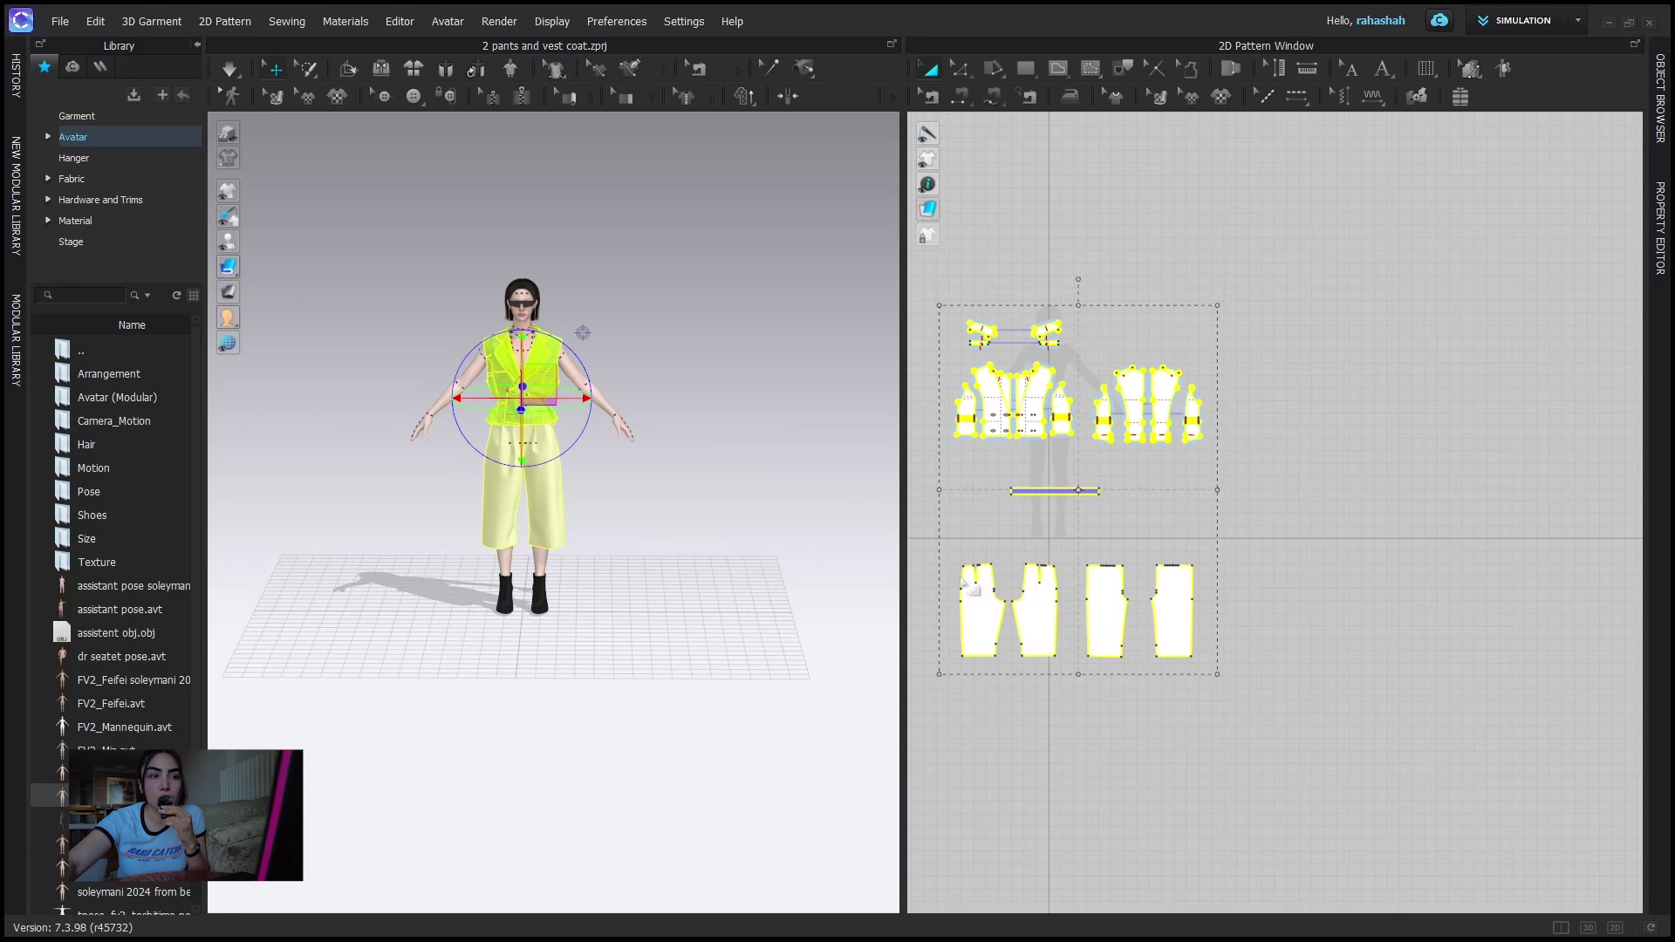
drag(975, 610, 1134, 547)
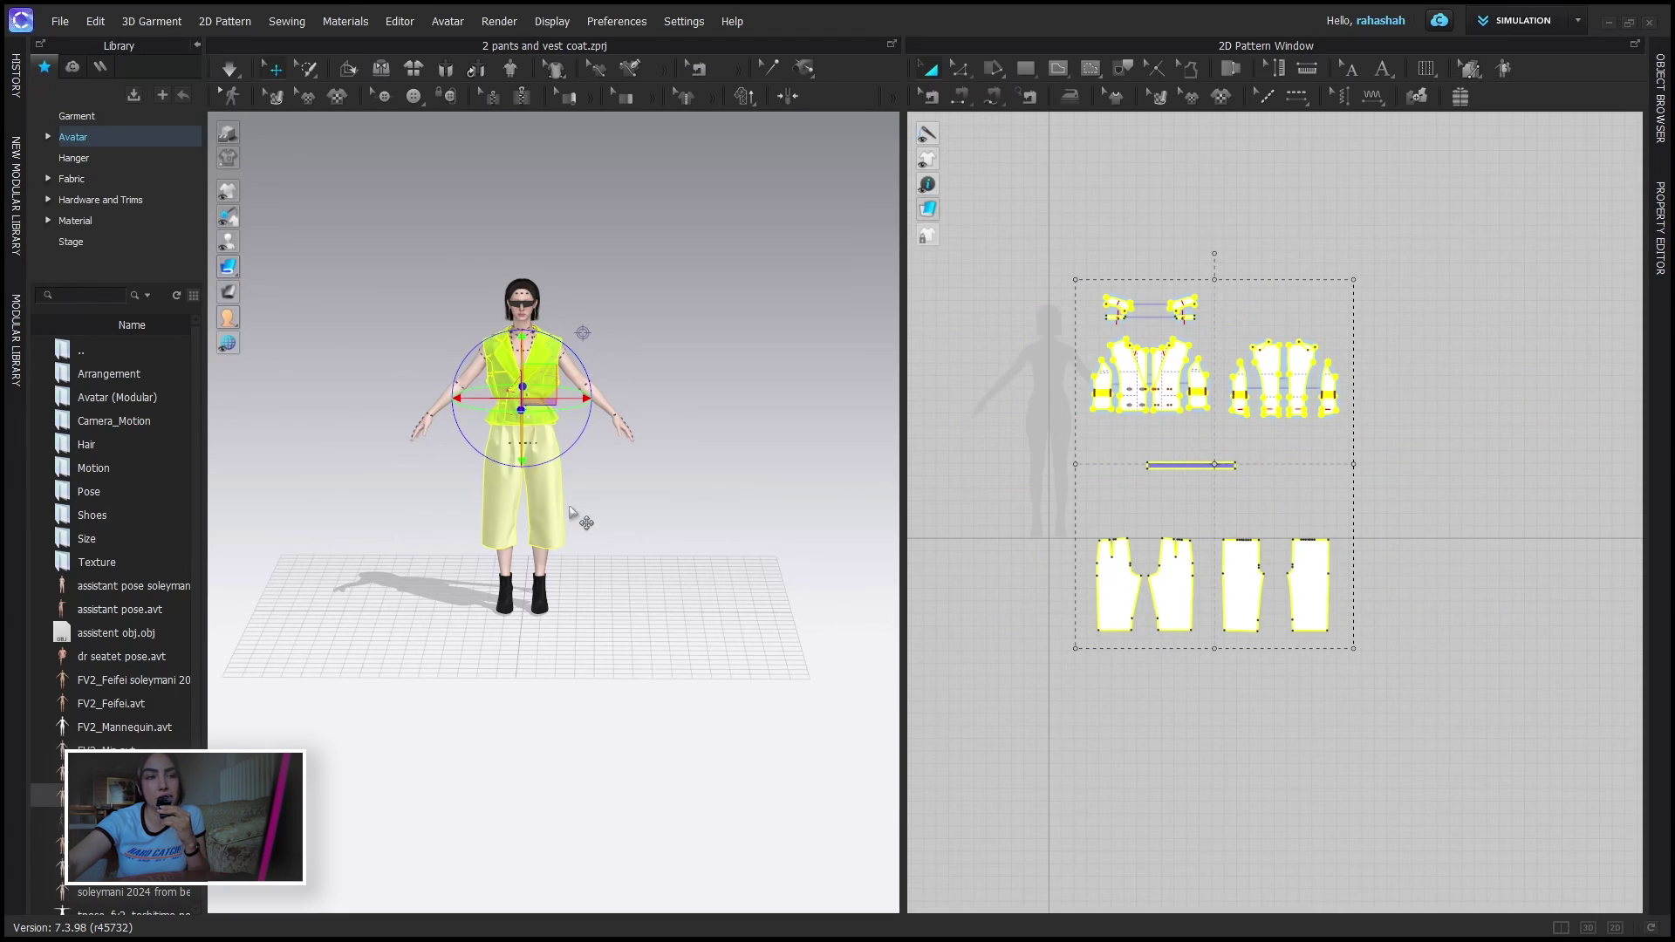
drag(1169, 582, 1048, 598)
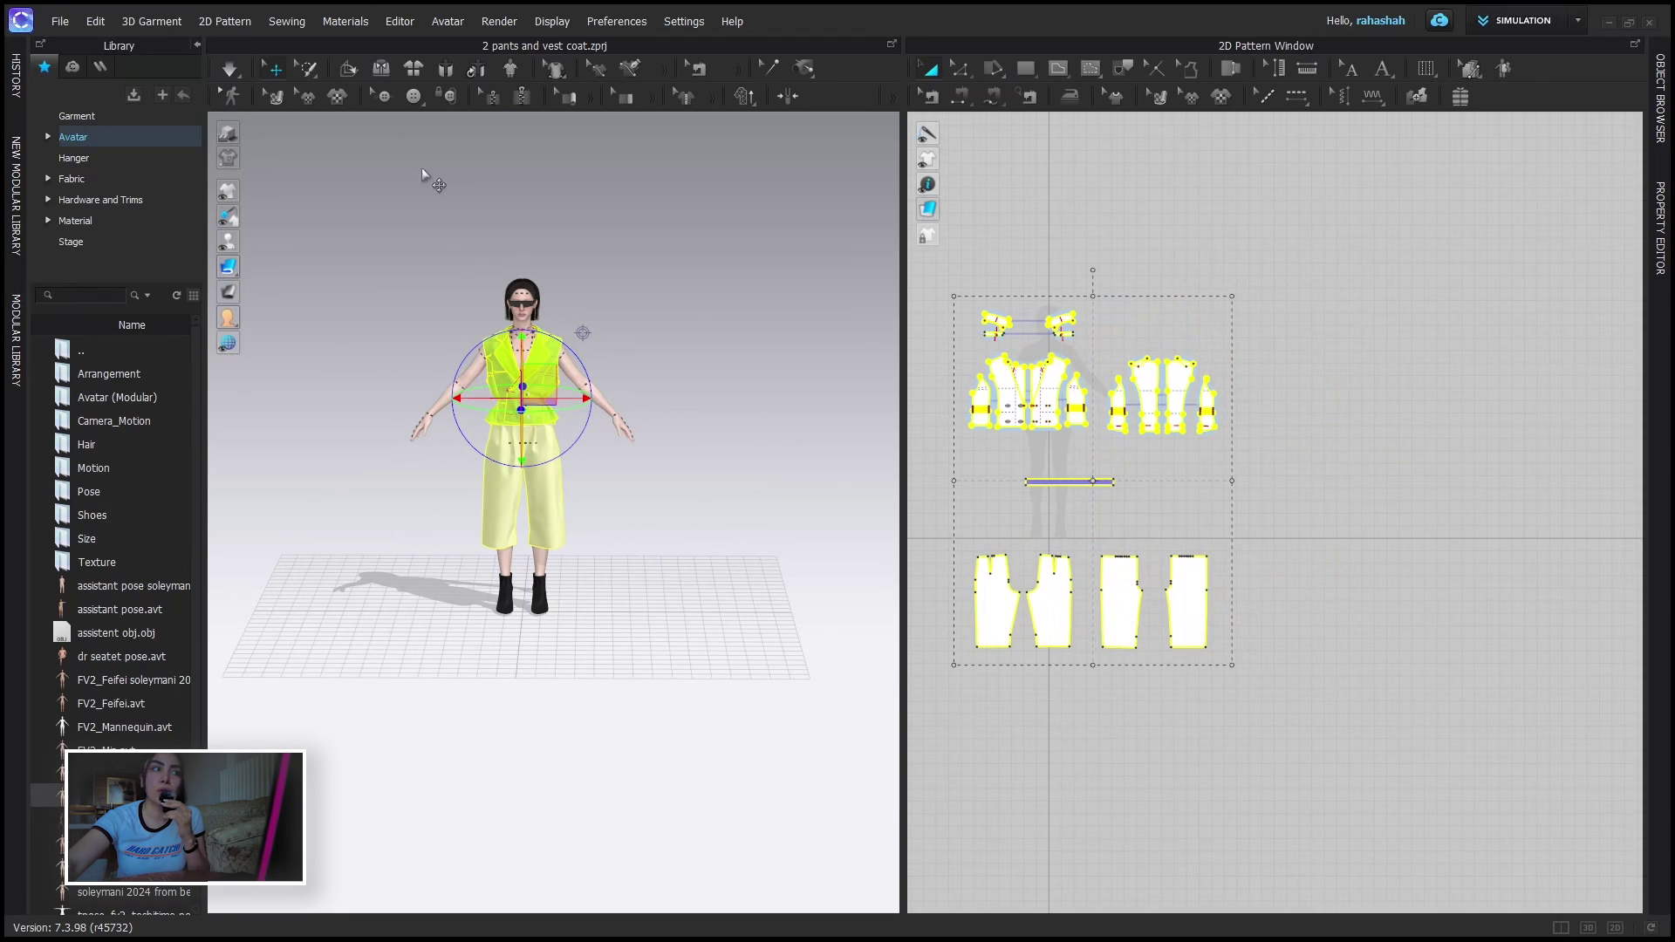
- Choose the project "3 trench coat and knit blouse" from the KUHO folder for adding to the current scene
click(59, 26)
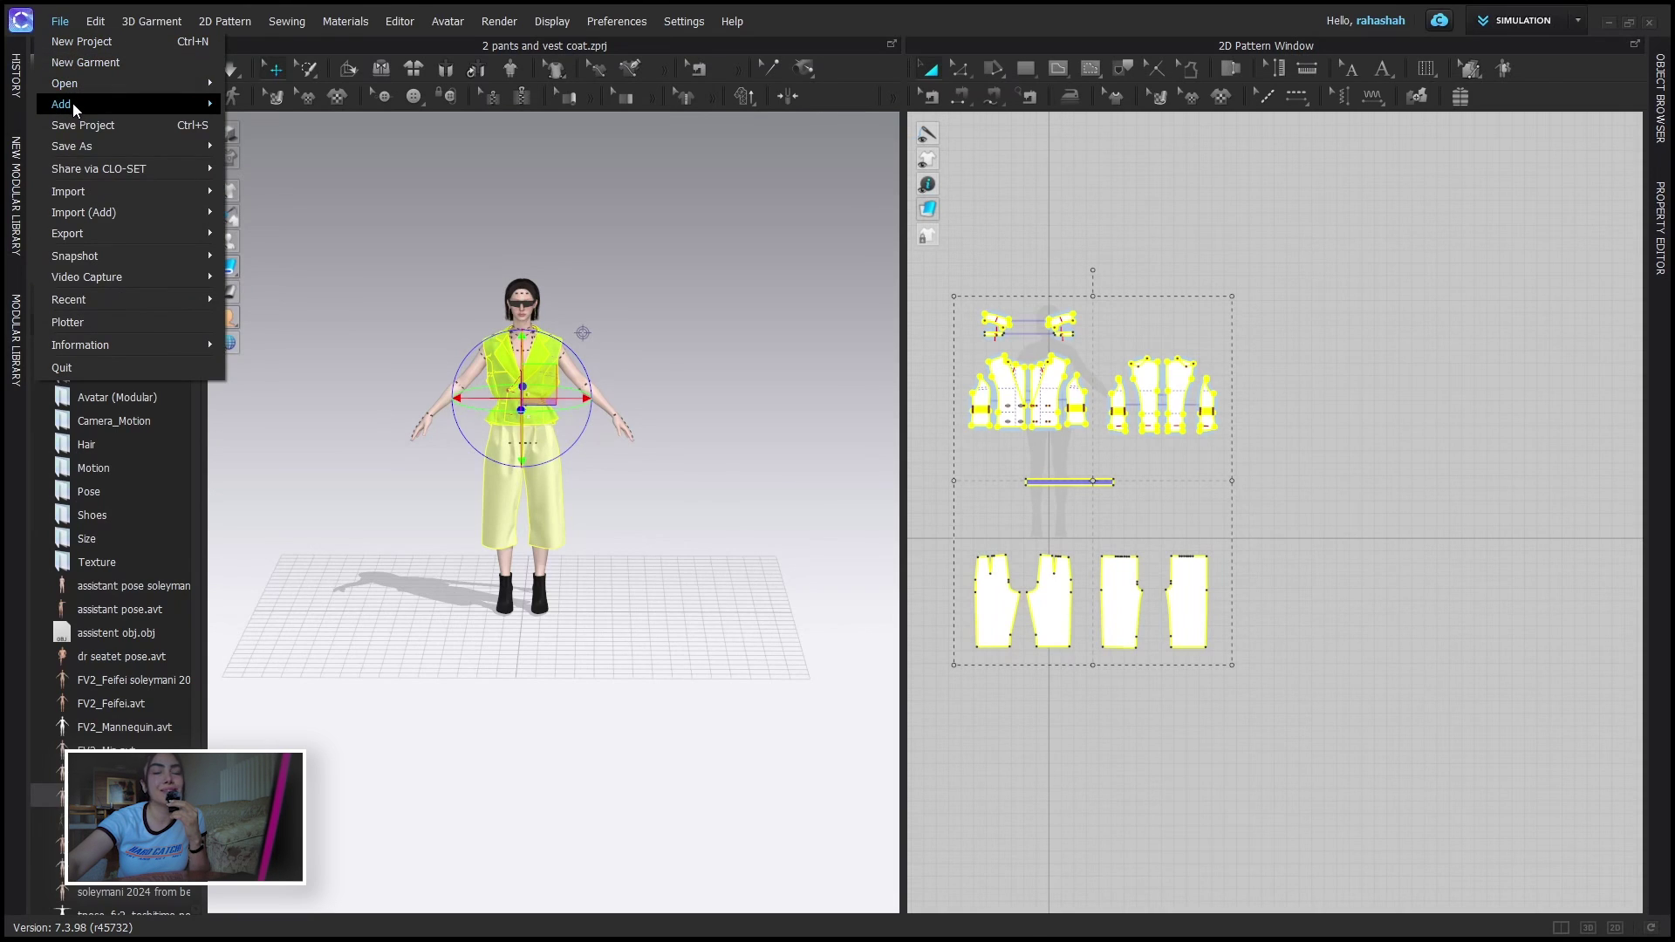
mouse_move(73, 108)
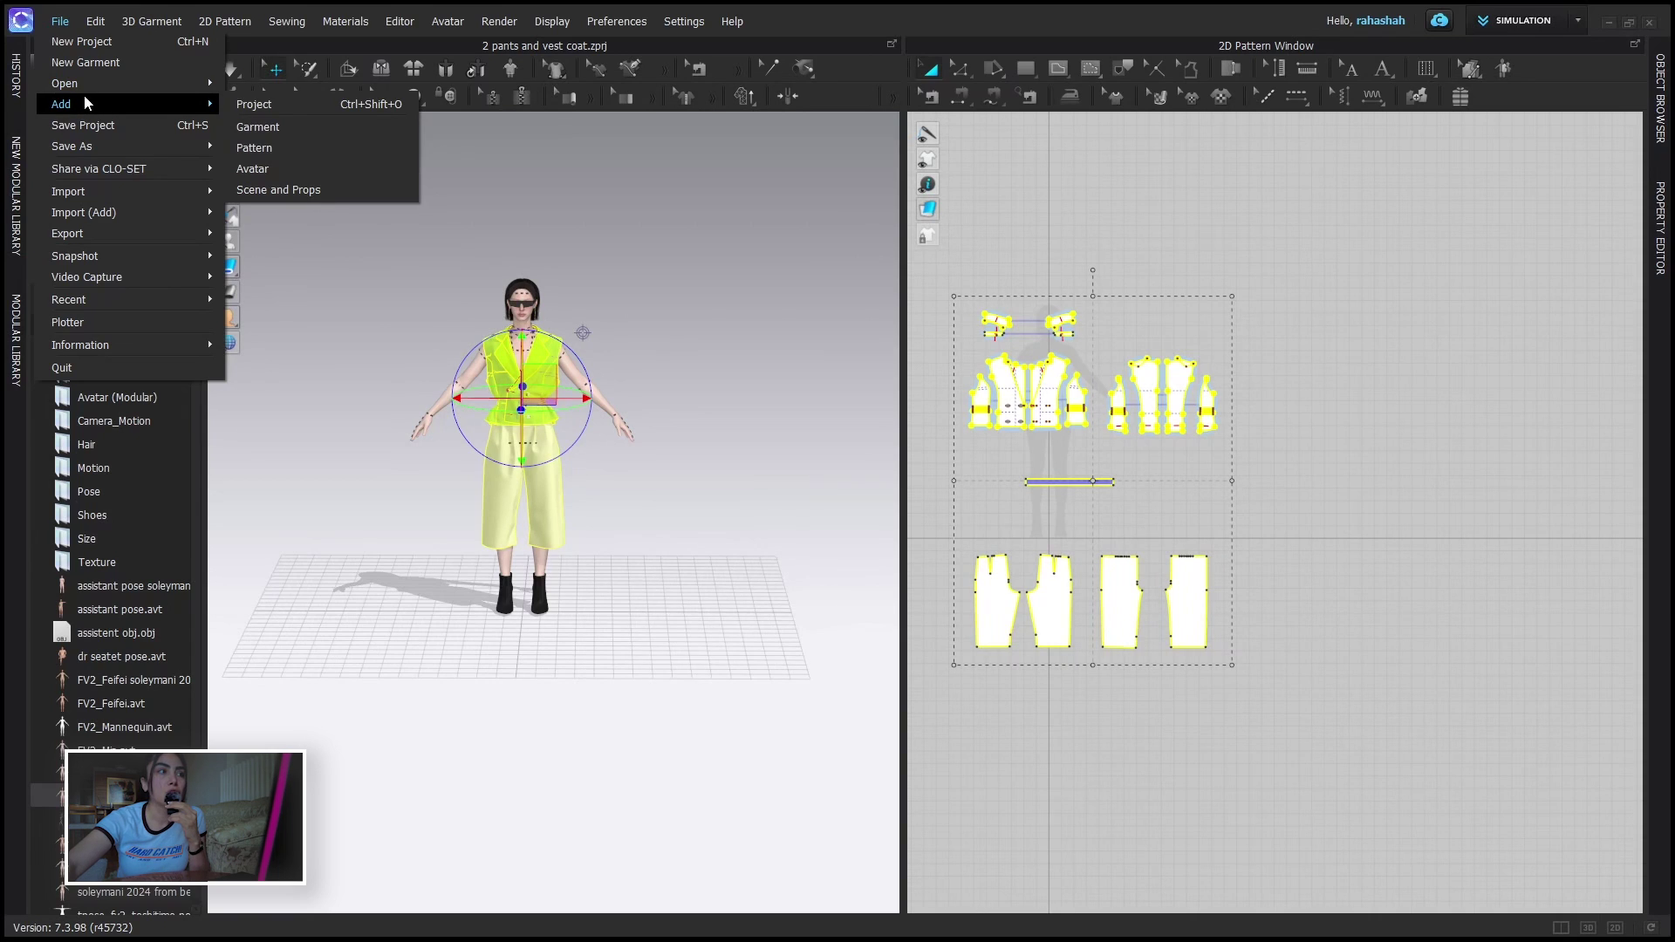
click(288, 106)
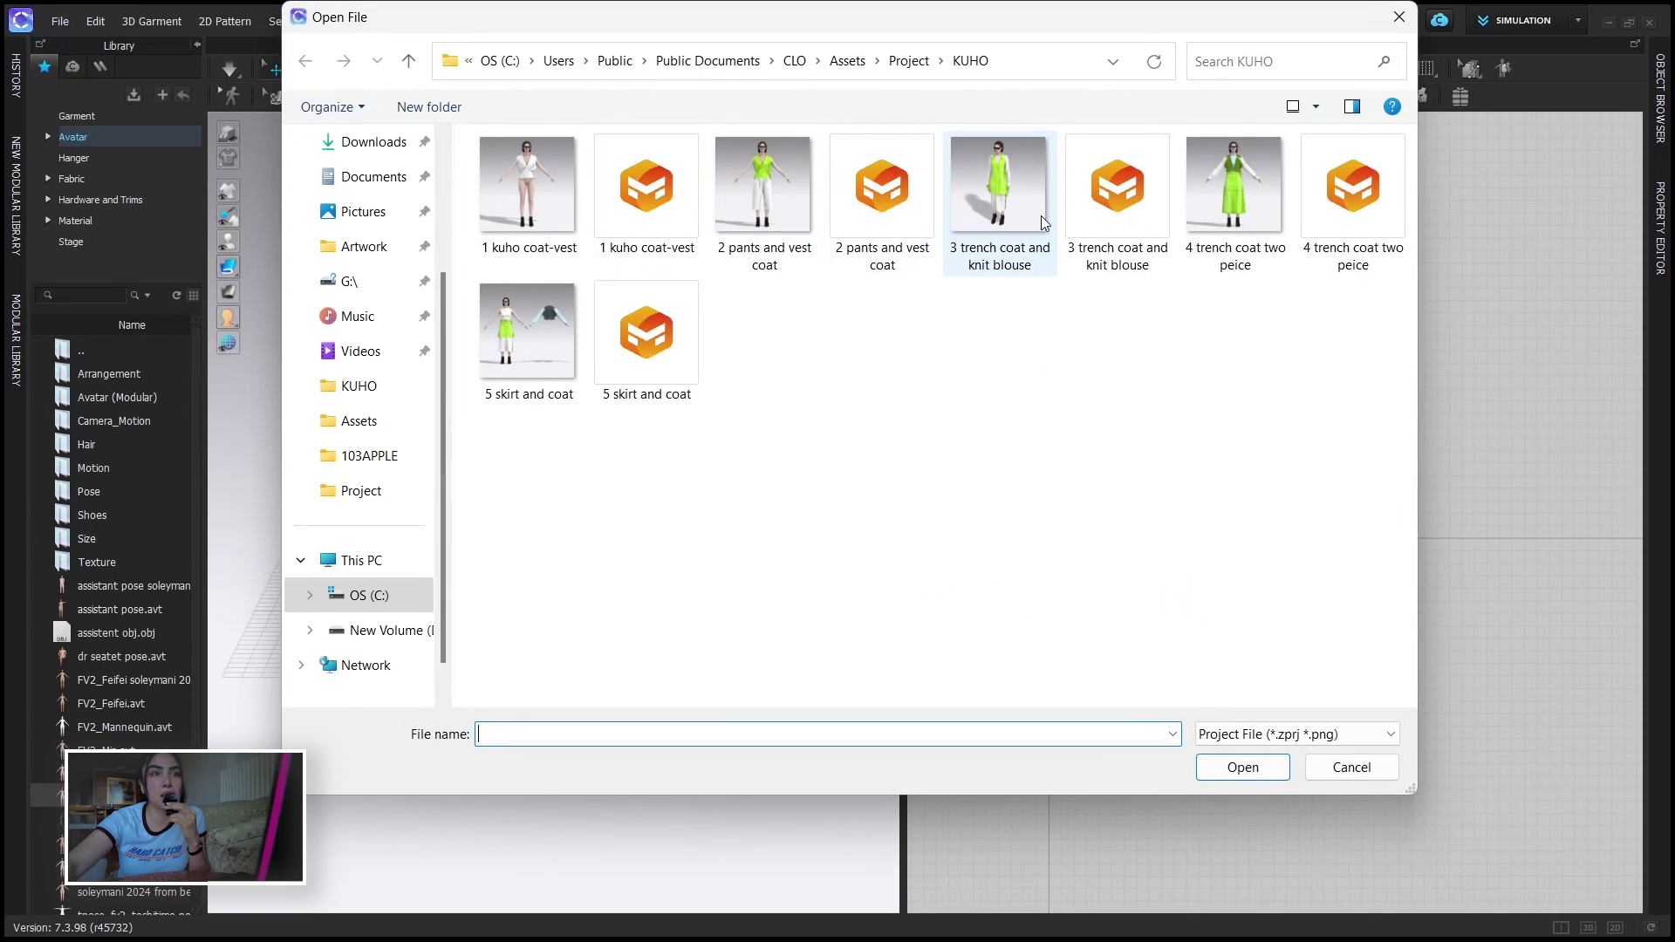
click(1105, 212)
click(1226, 768)
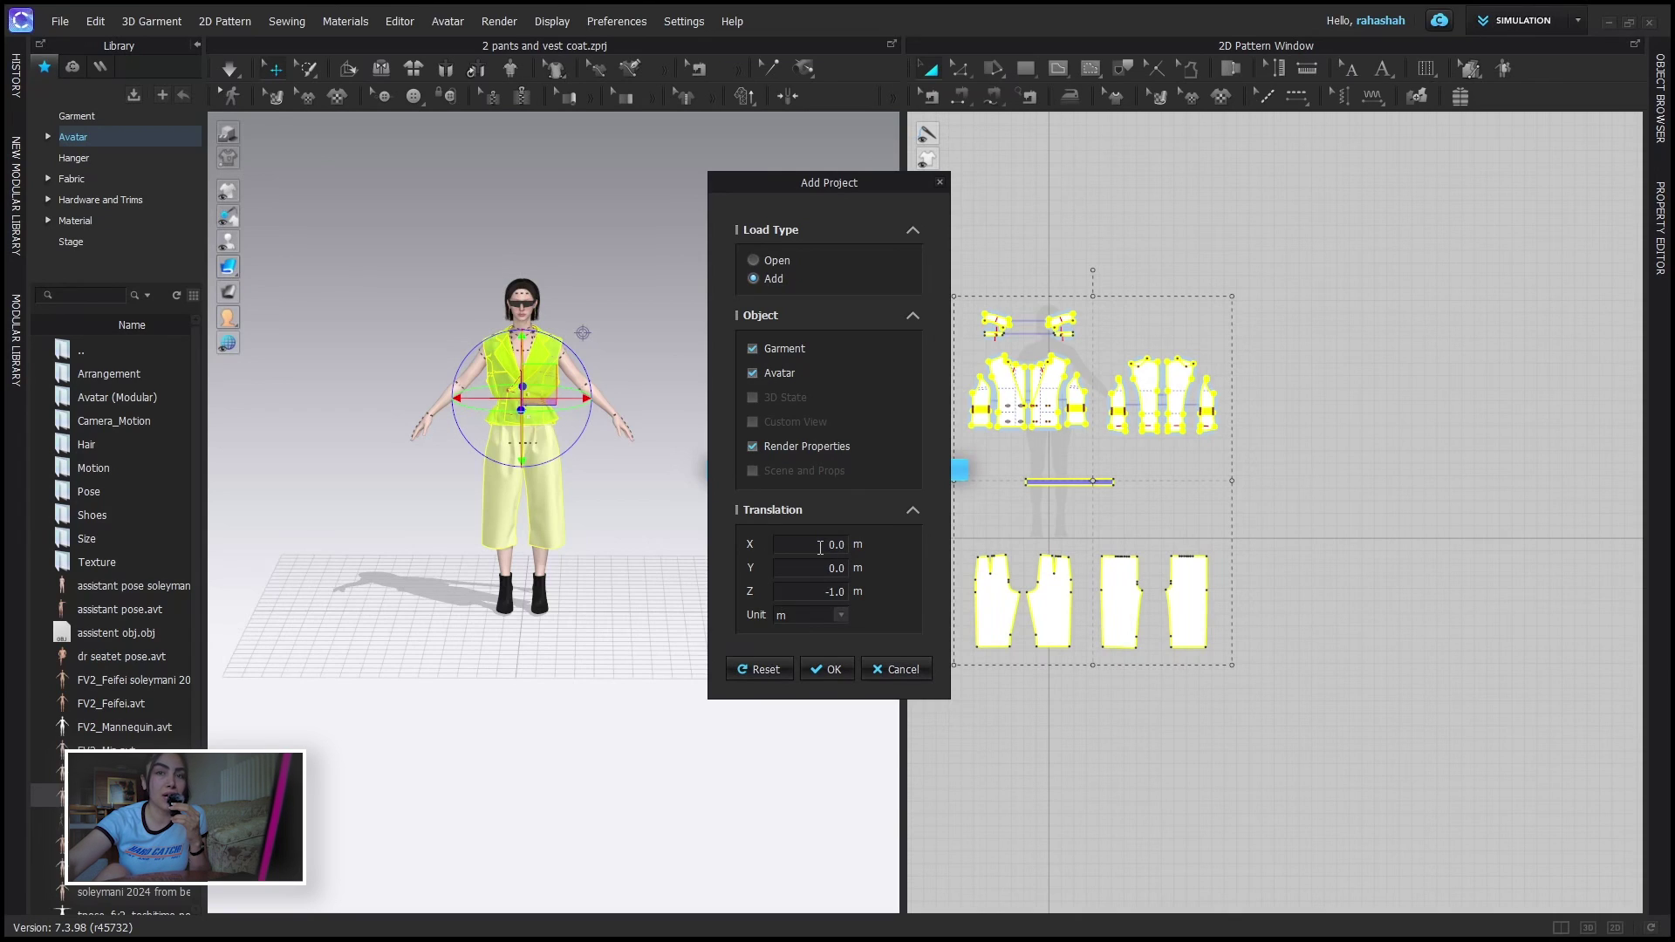
- Set the added project's translation to X 1 m and Z 0 m, and load it beside the first avatar
click(820, 548)
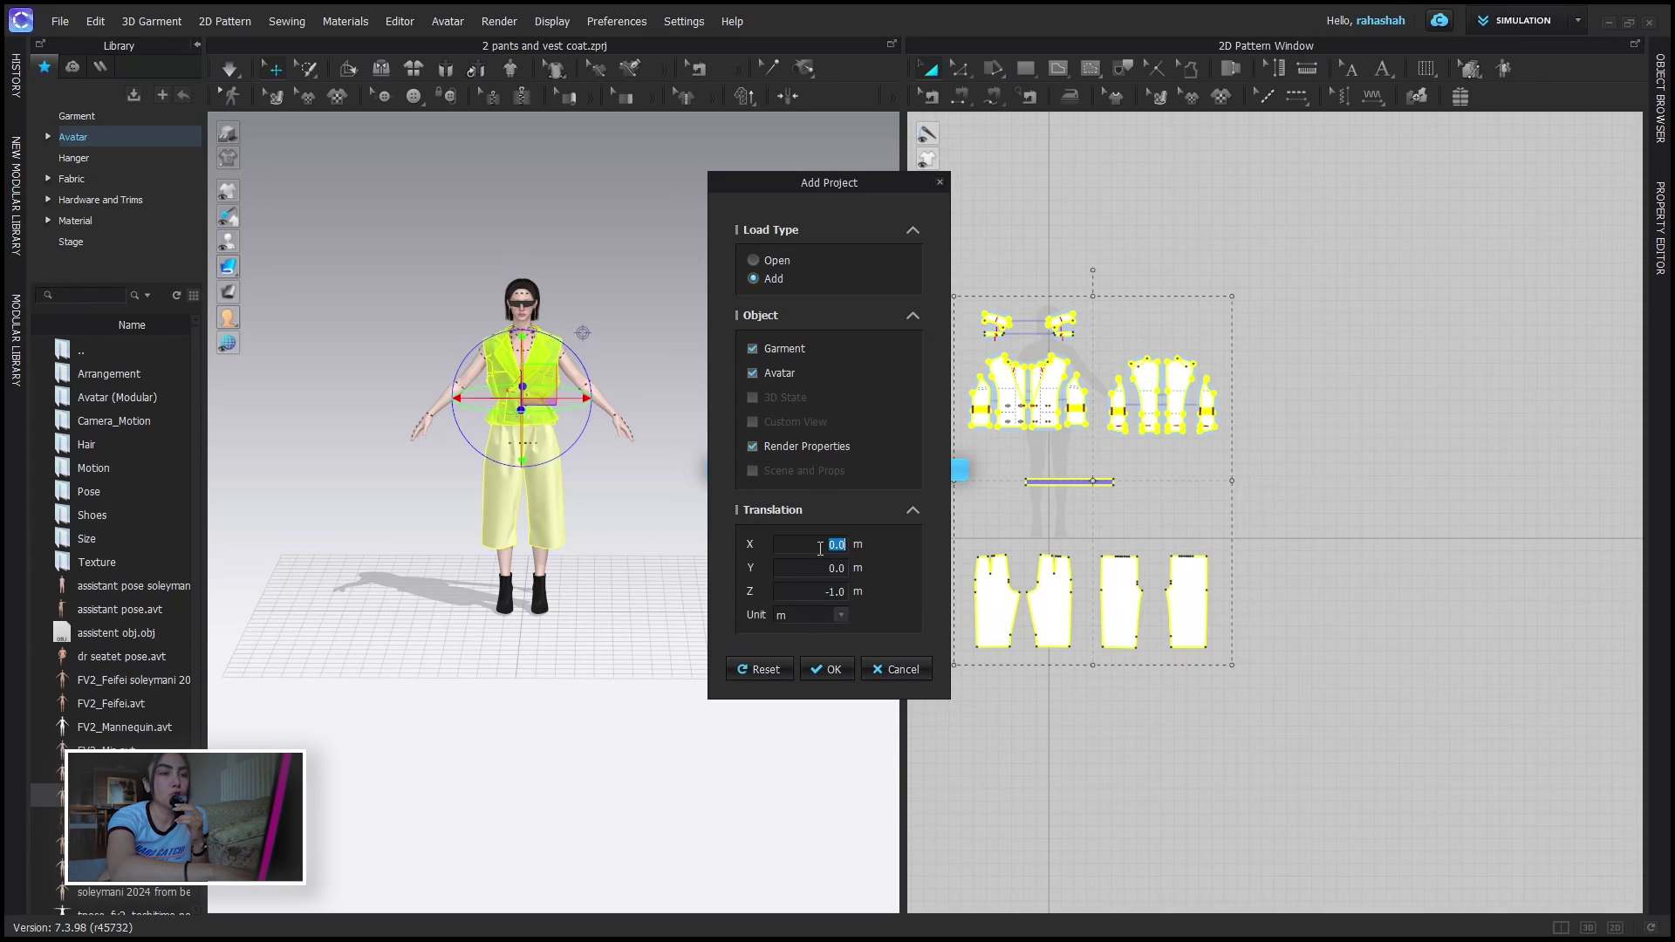
text(1)
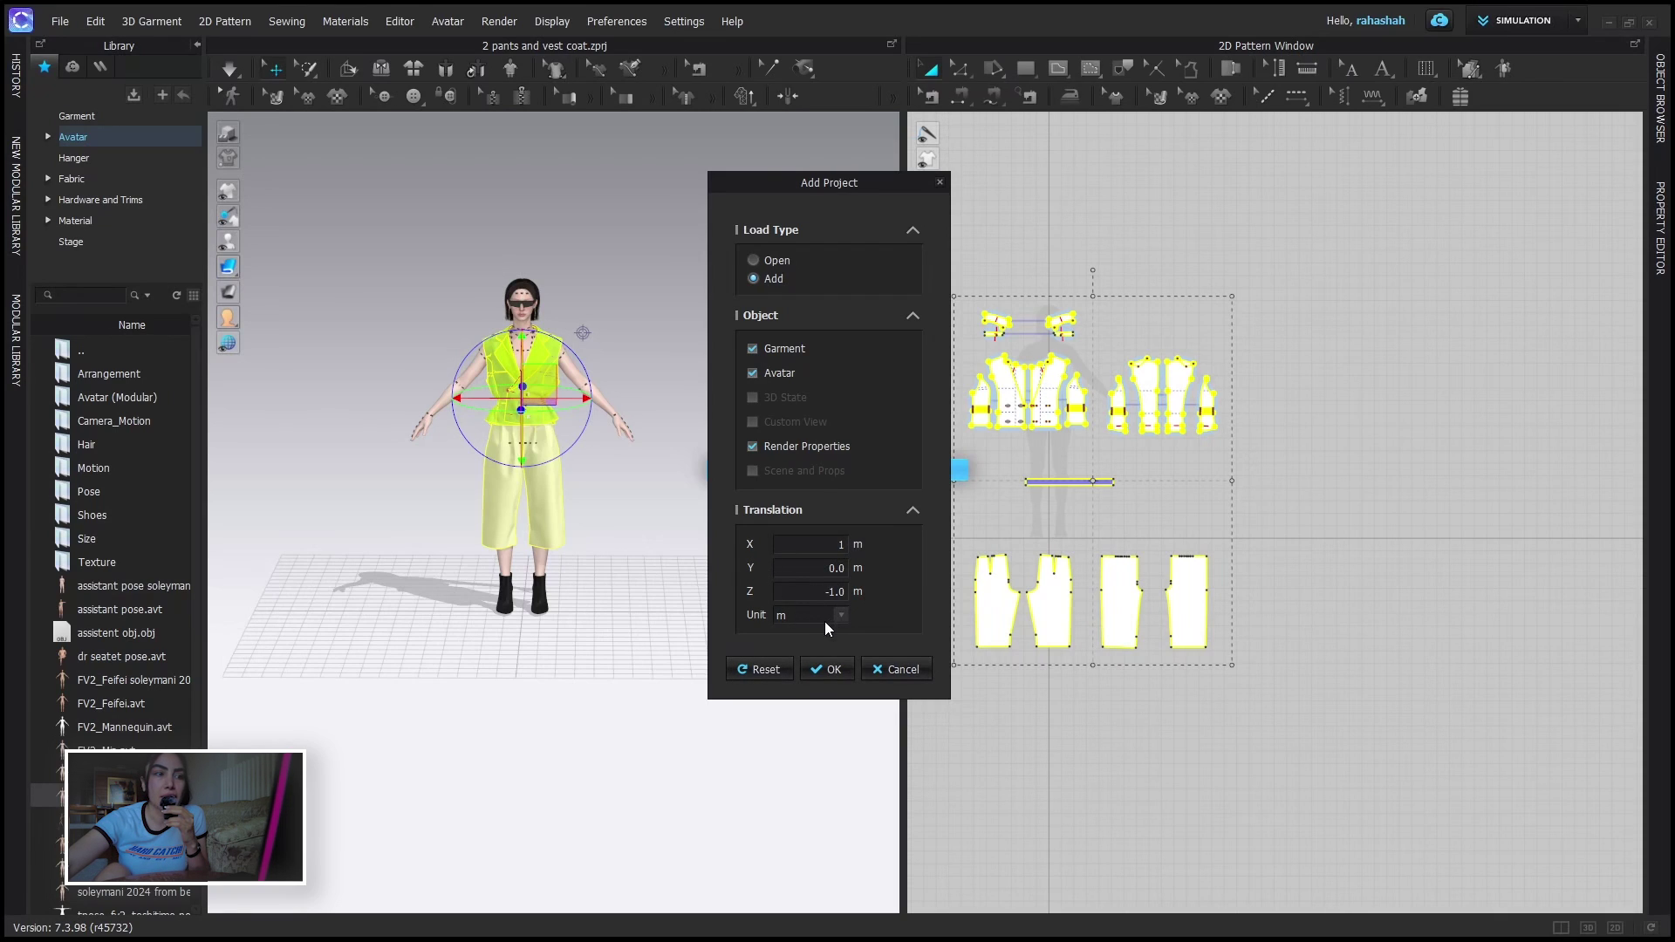
double_click(841, 592)
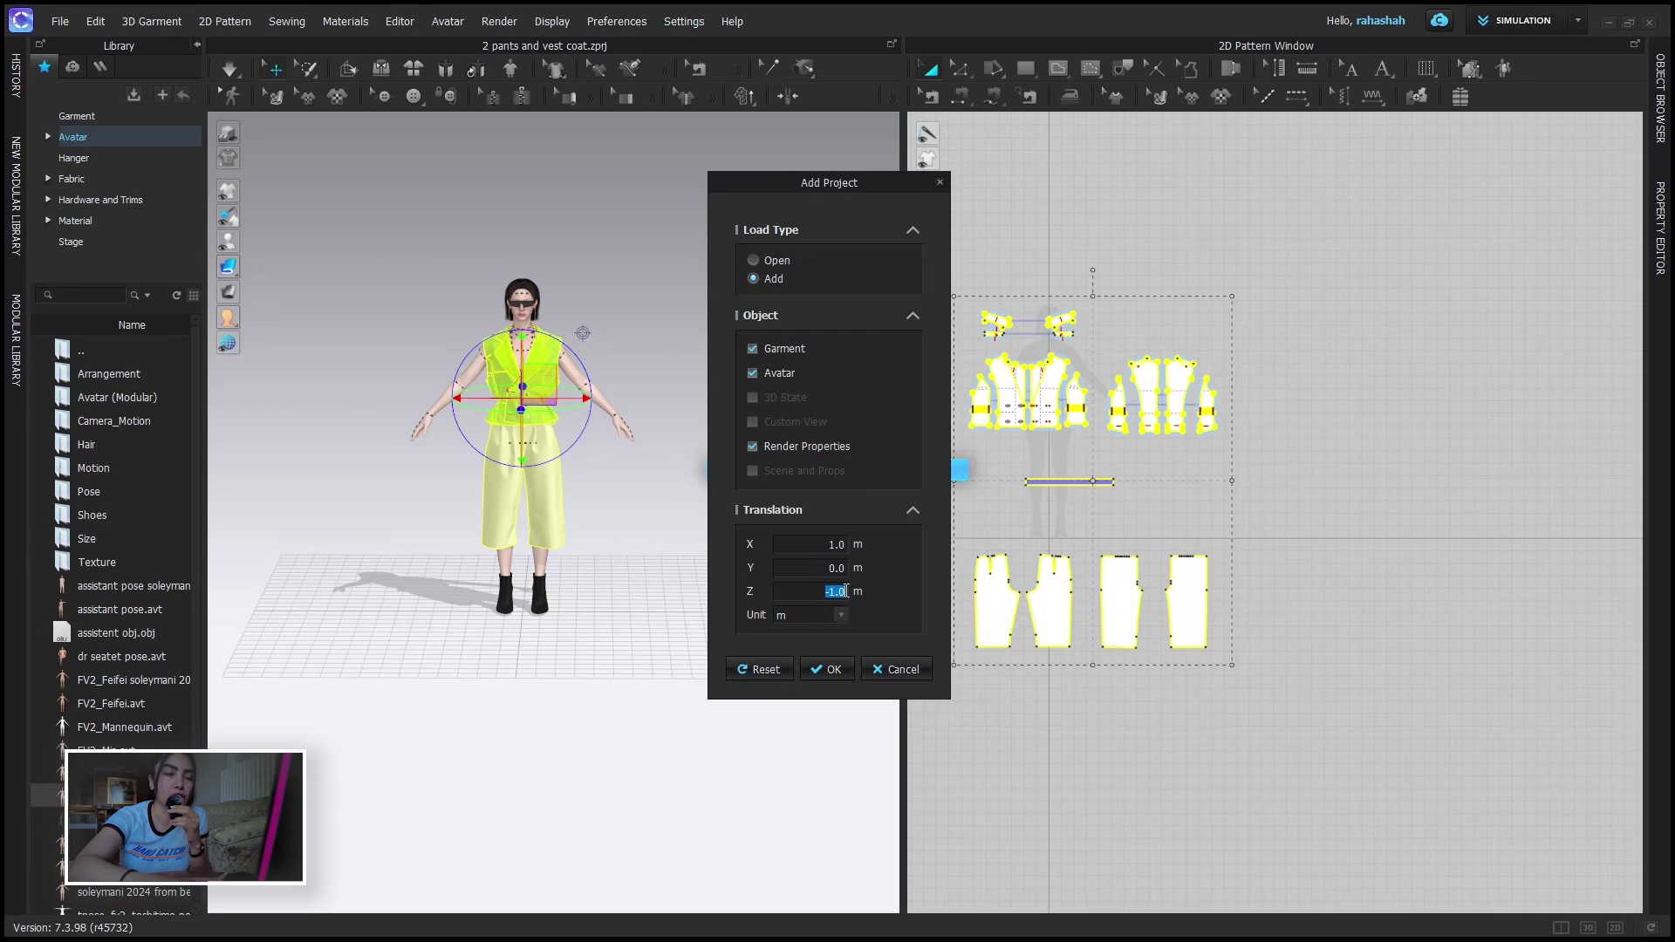
text(0)
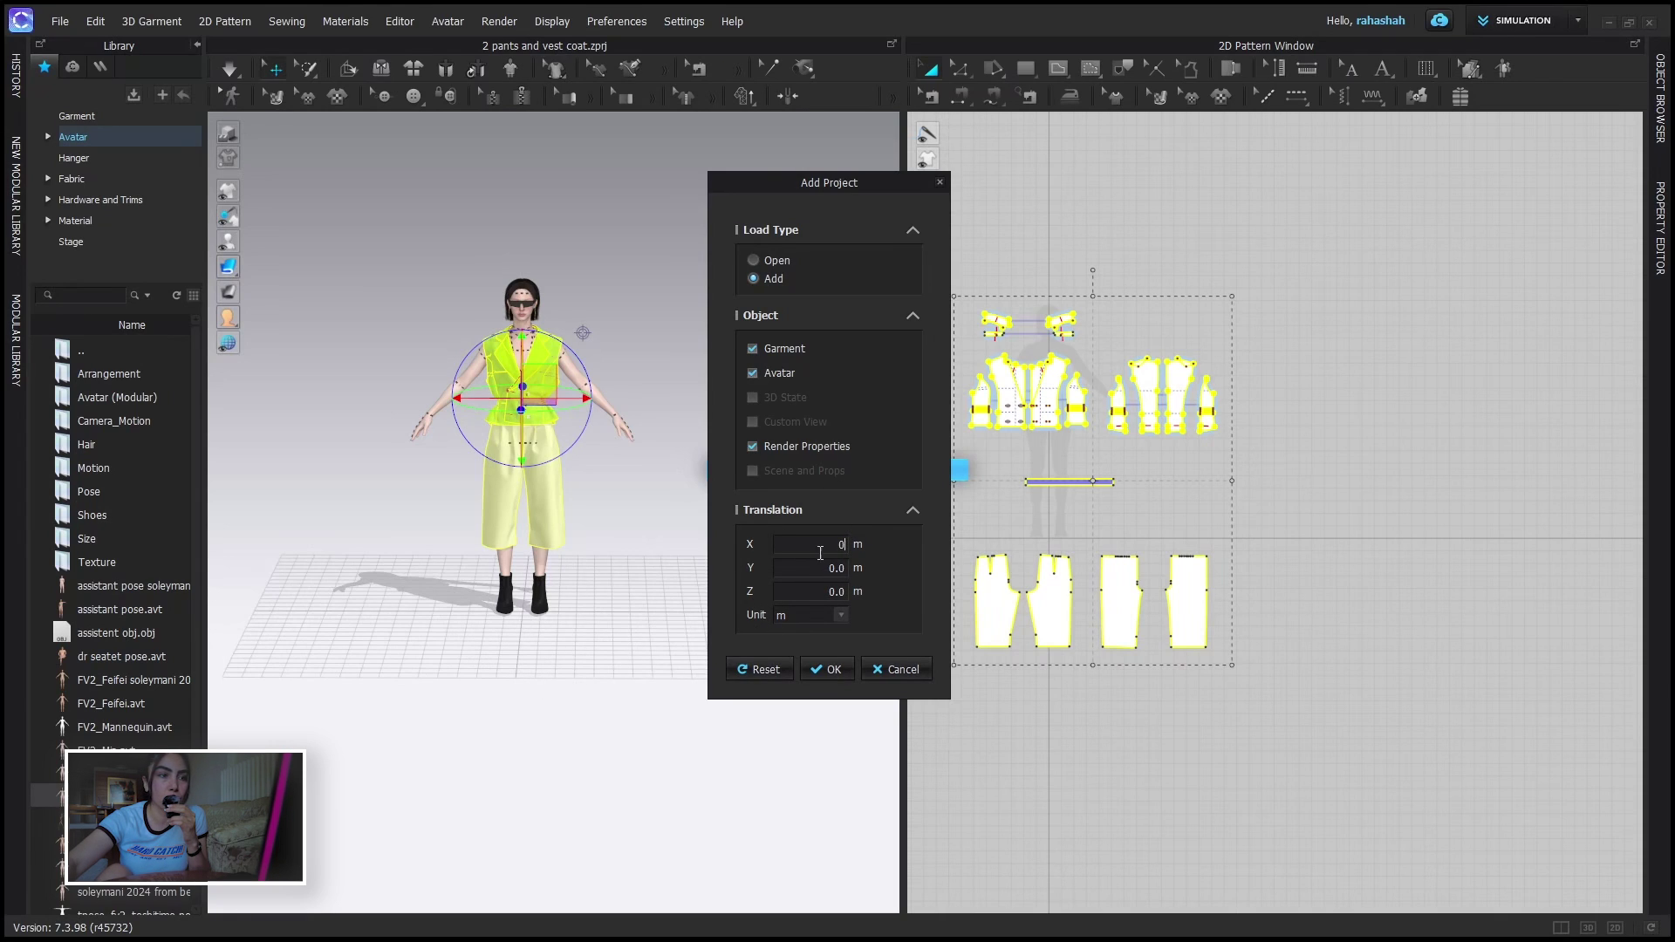
key(BackSpace)
text(1)
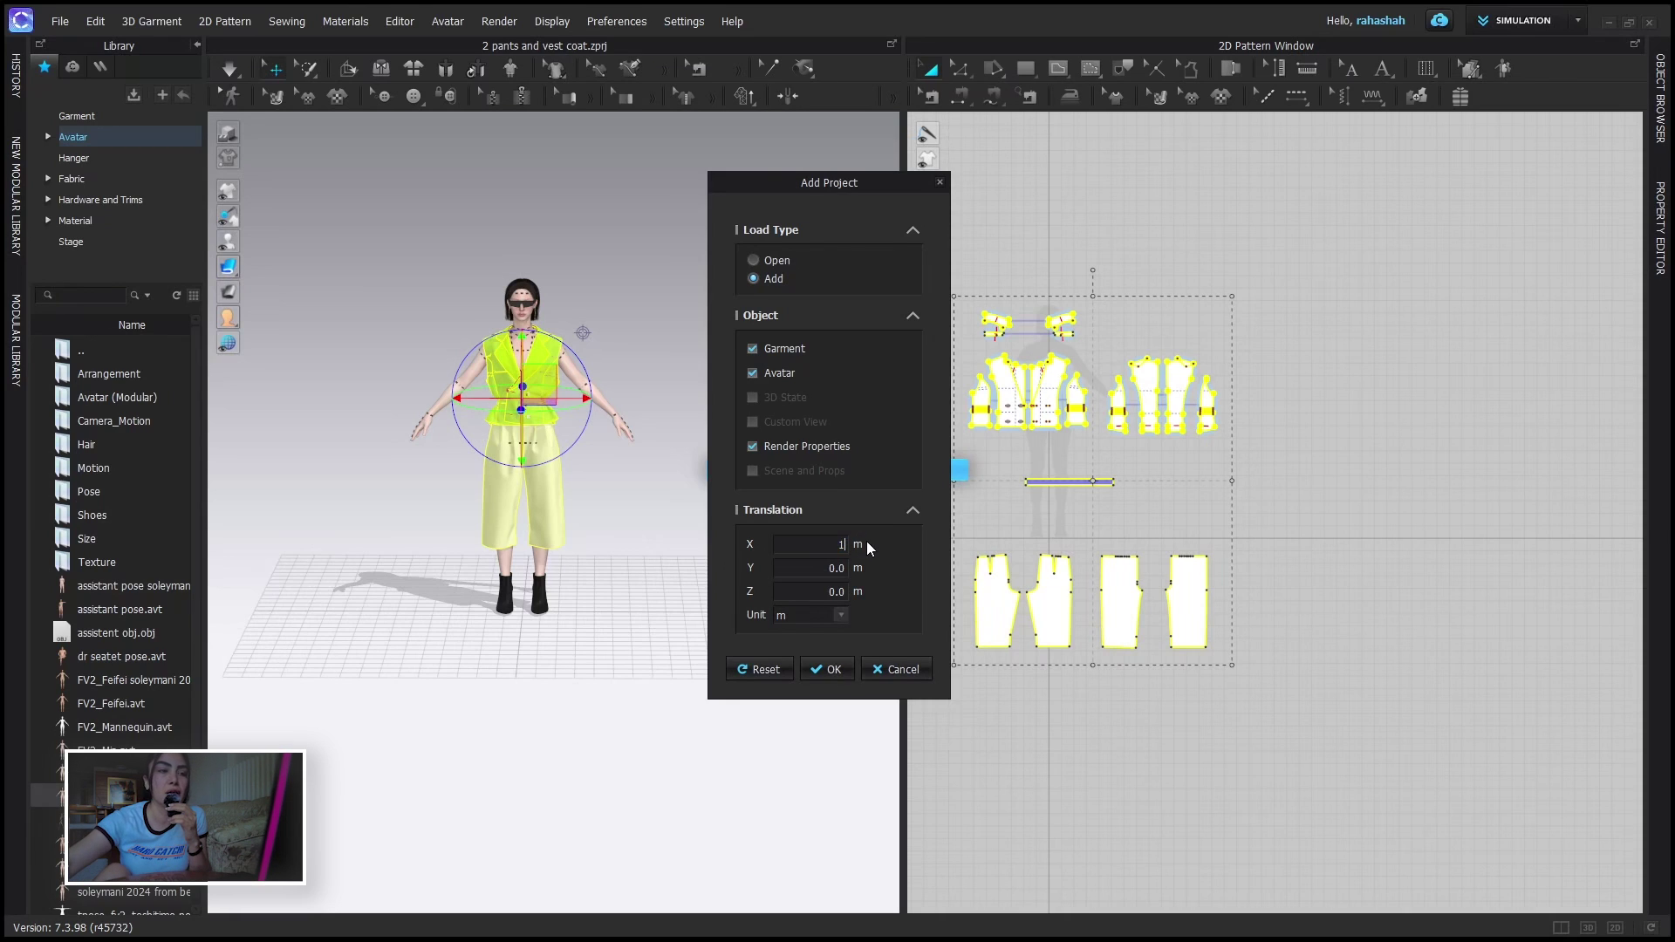
click(826, 669)
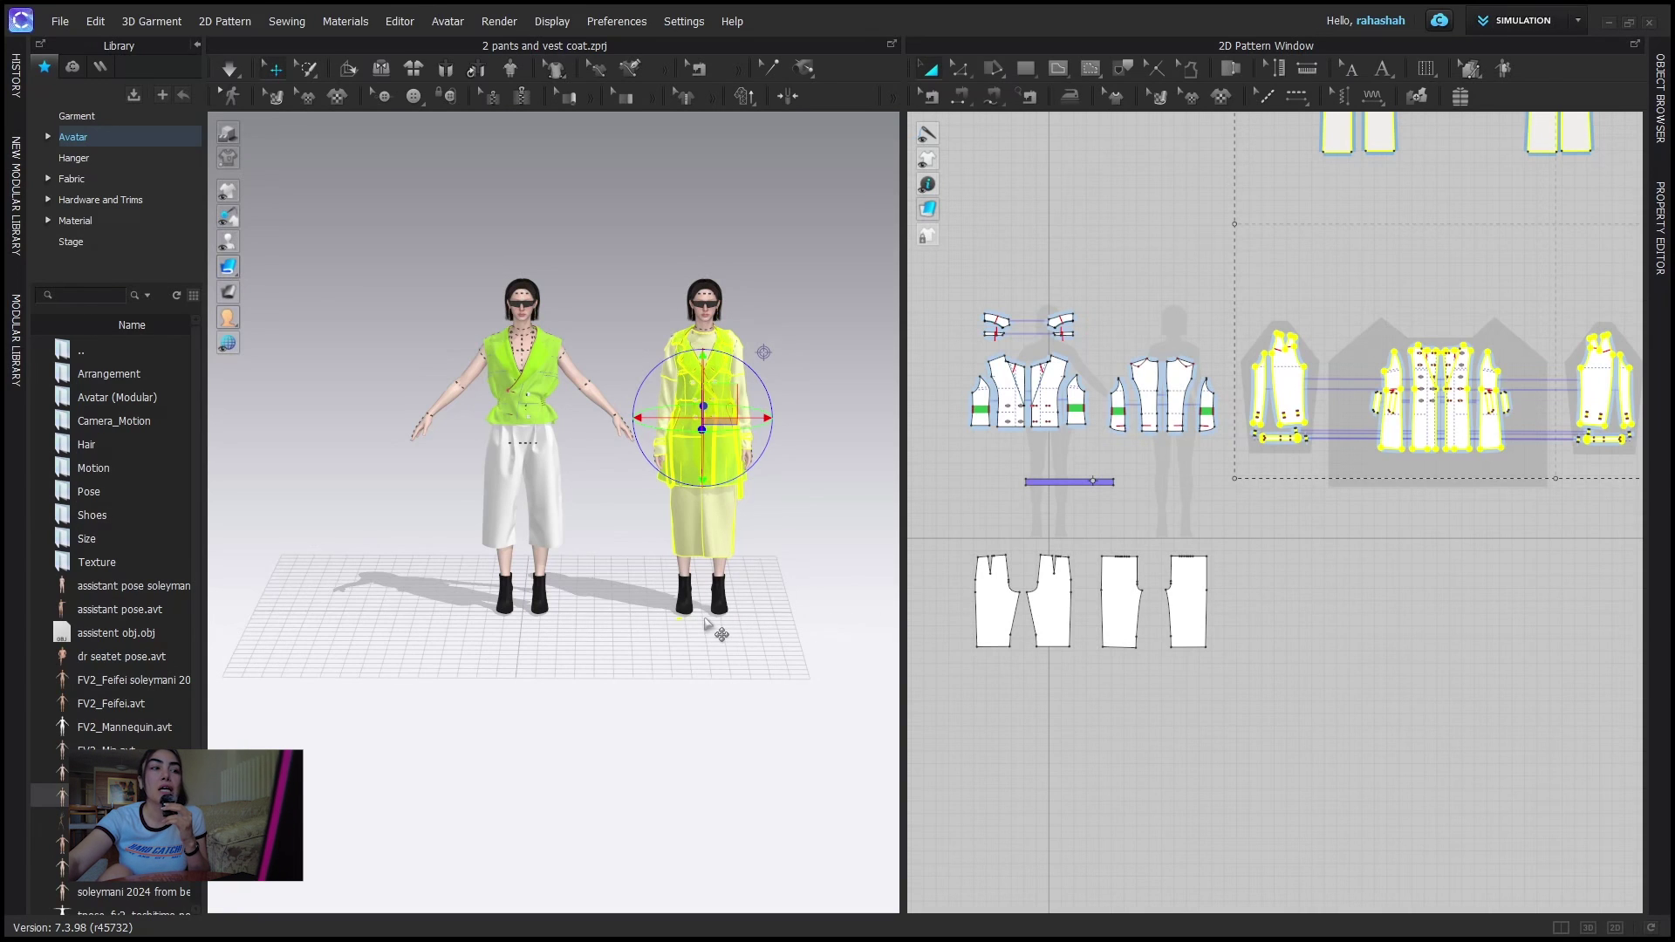
- Shift the added patterns away from the vest pieces, then bring the long skirt pieces down and the coat pieces closer to the blouse
right_drag(1463, 515, 1271, 523)
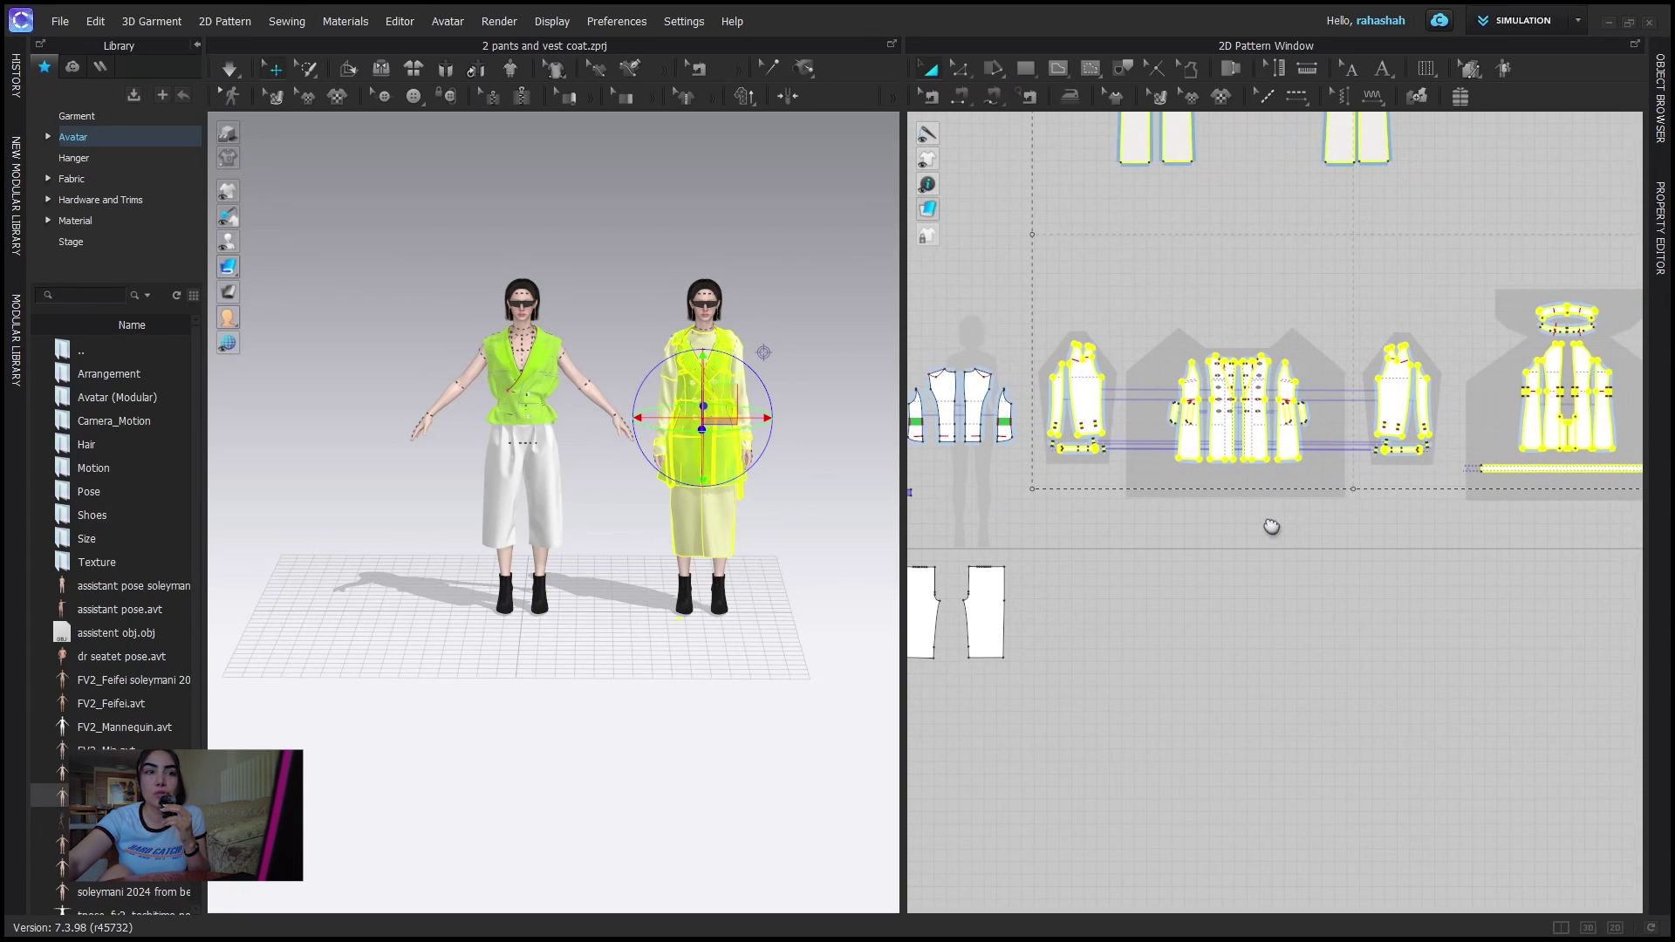
scroll(1265, 524, down, 3)
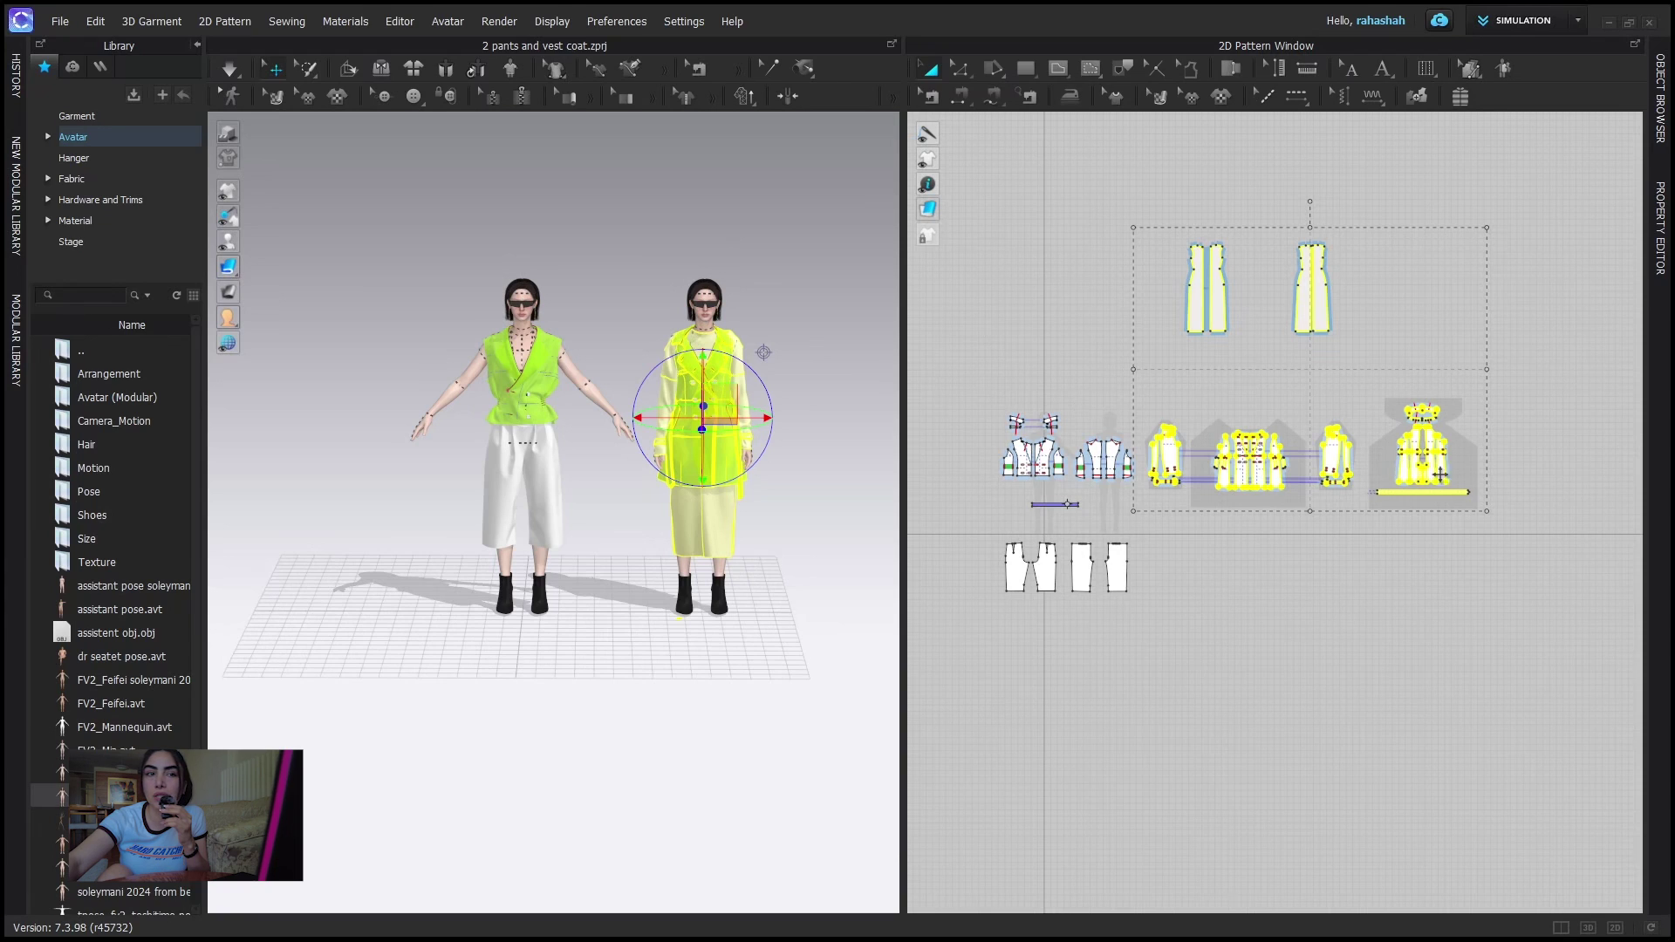
mouse_move(1440, 474)
mouse_down()
mouse_move(1494, 485)
mouse_move(1474, 475)
mouse_move(1536, 462)
mouse_move(1409, 466)
mouse_move(1444, 474)
mouse_up()
drag(1350, 211, 1351, 316)
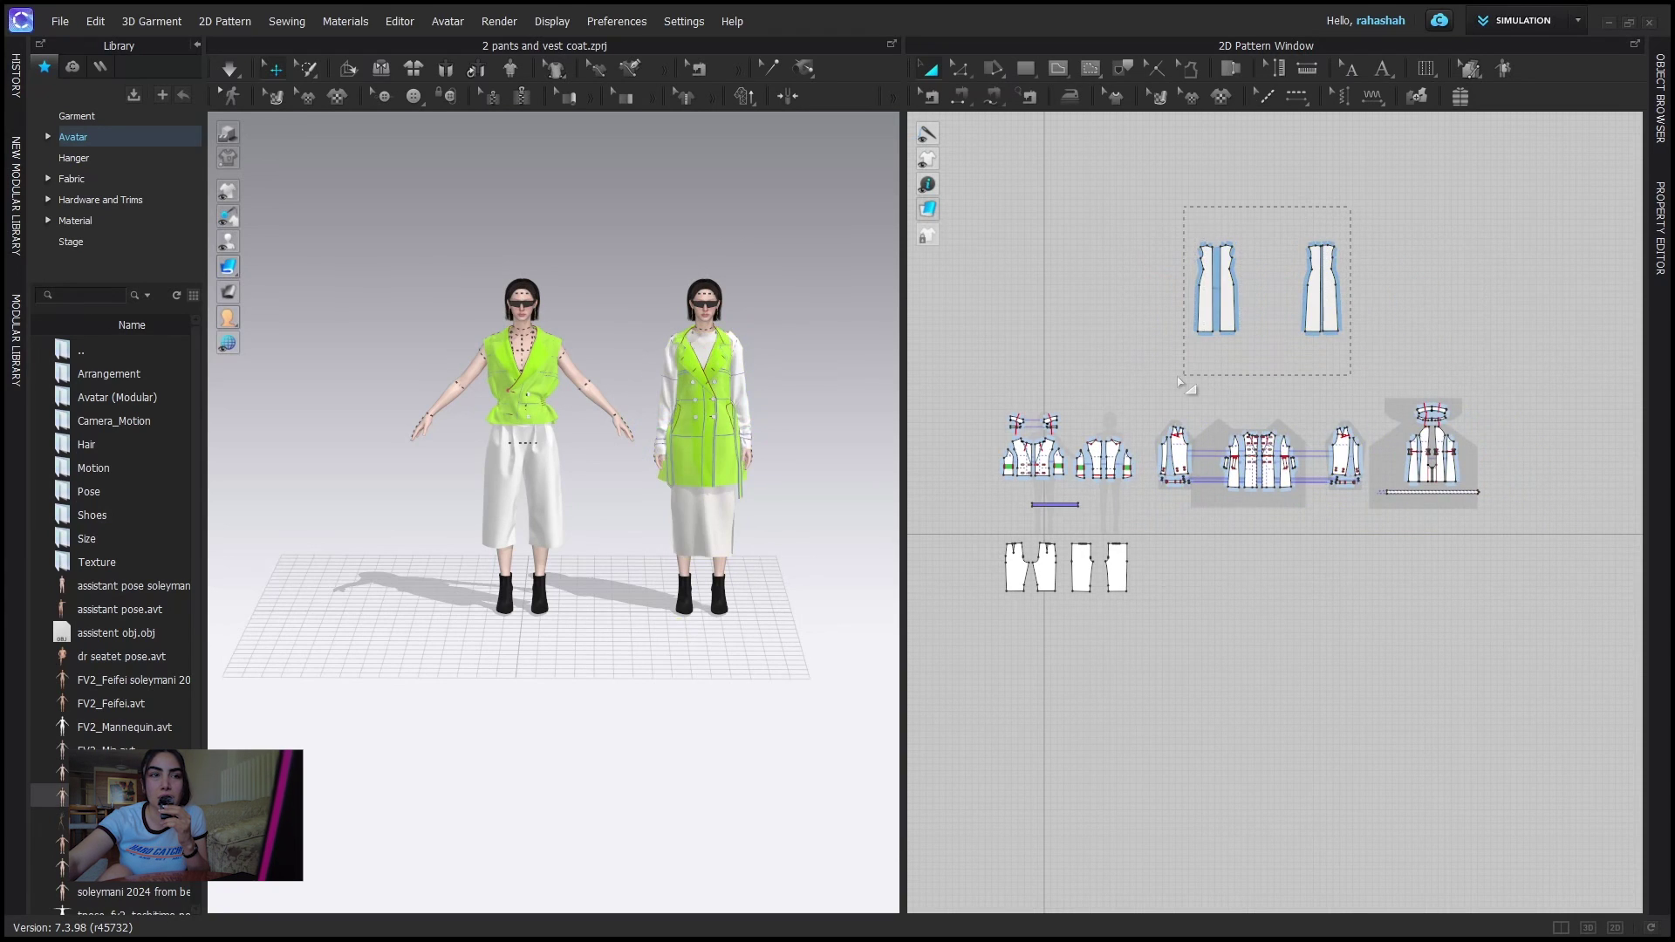
drag(1183, 384, 1181, 382)
drag(1227, 302, 1221, 388)
click(1389, 471)
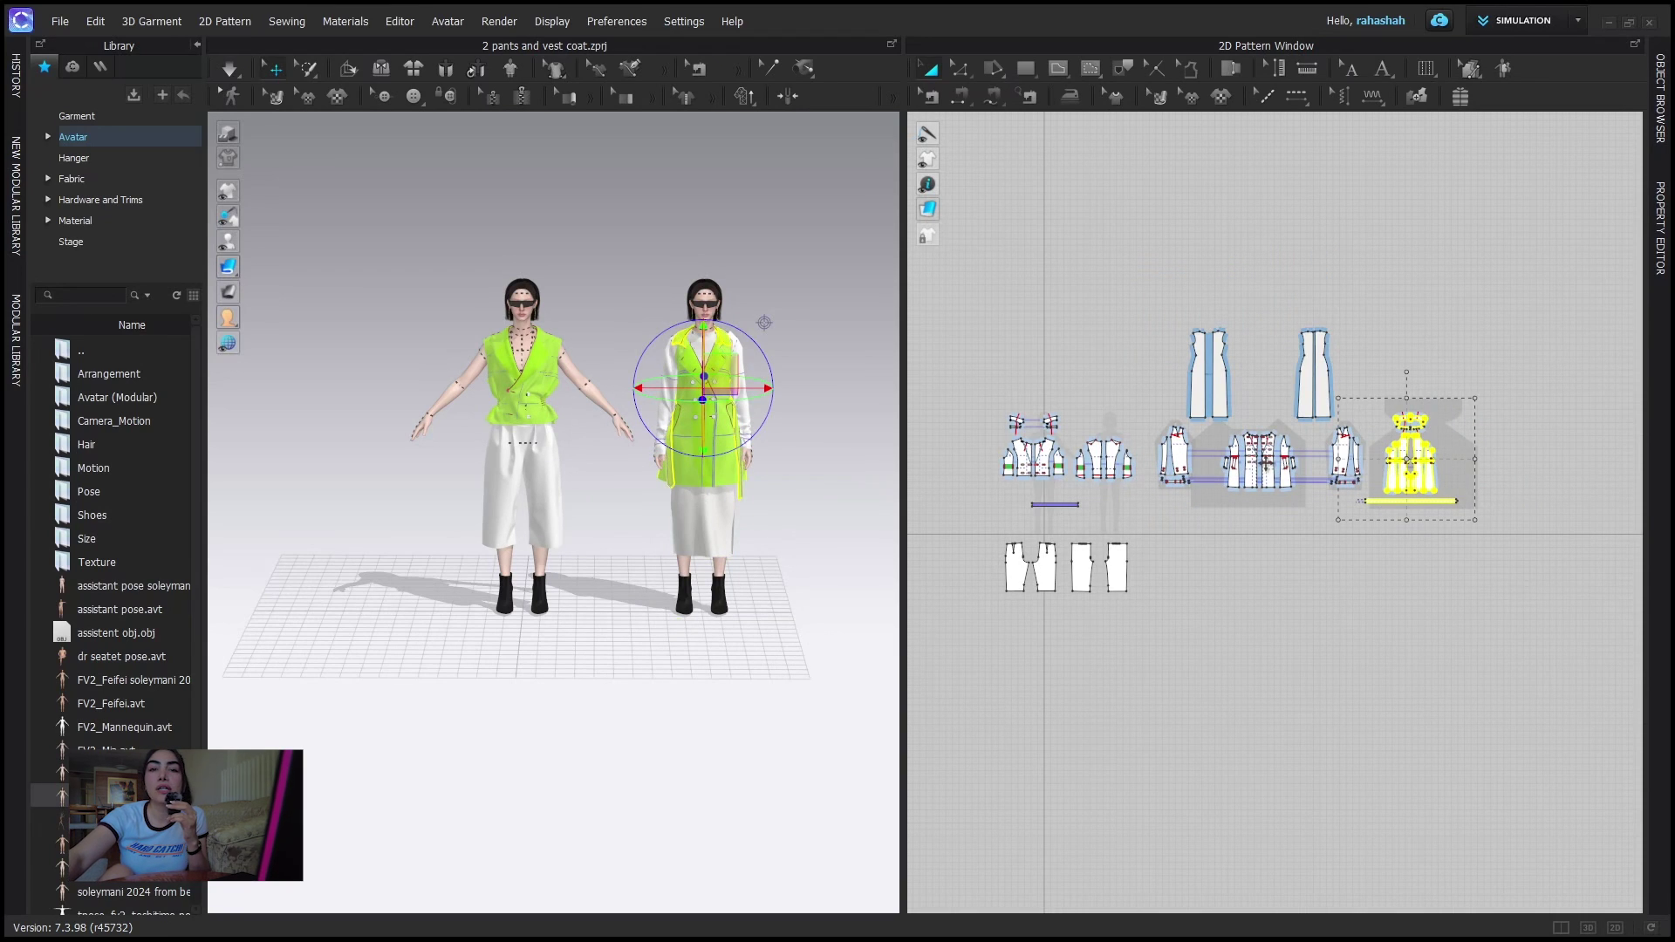
click(60, 22)
mouse_move(85, 83)
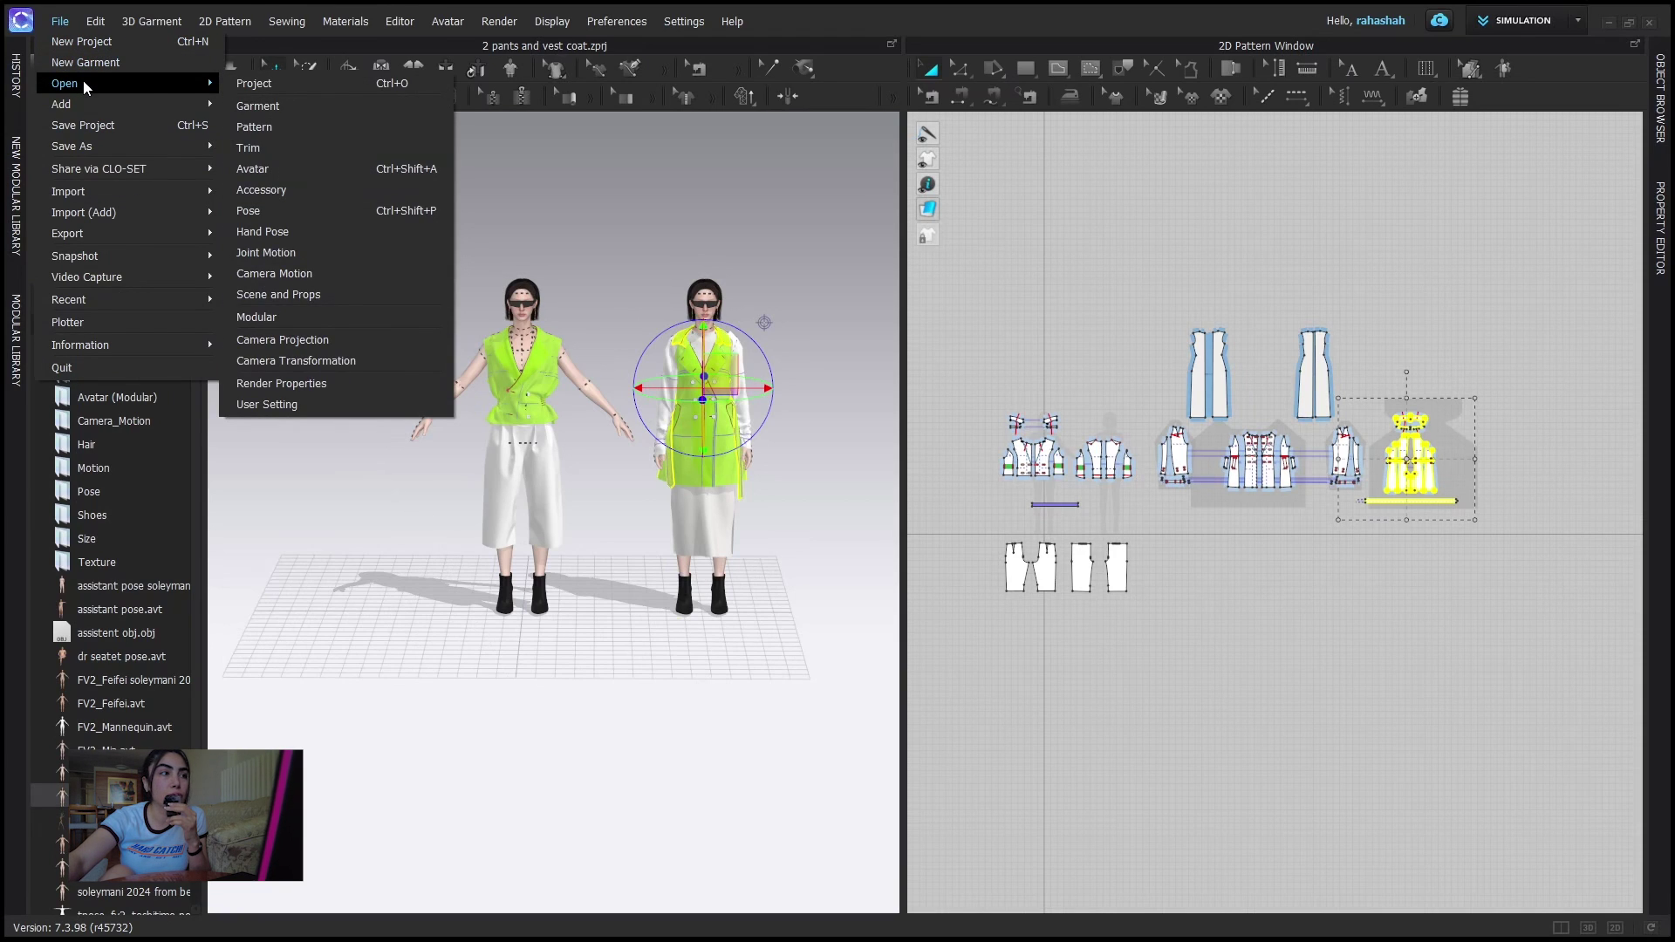
click(304, 84)
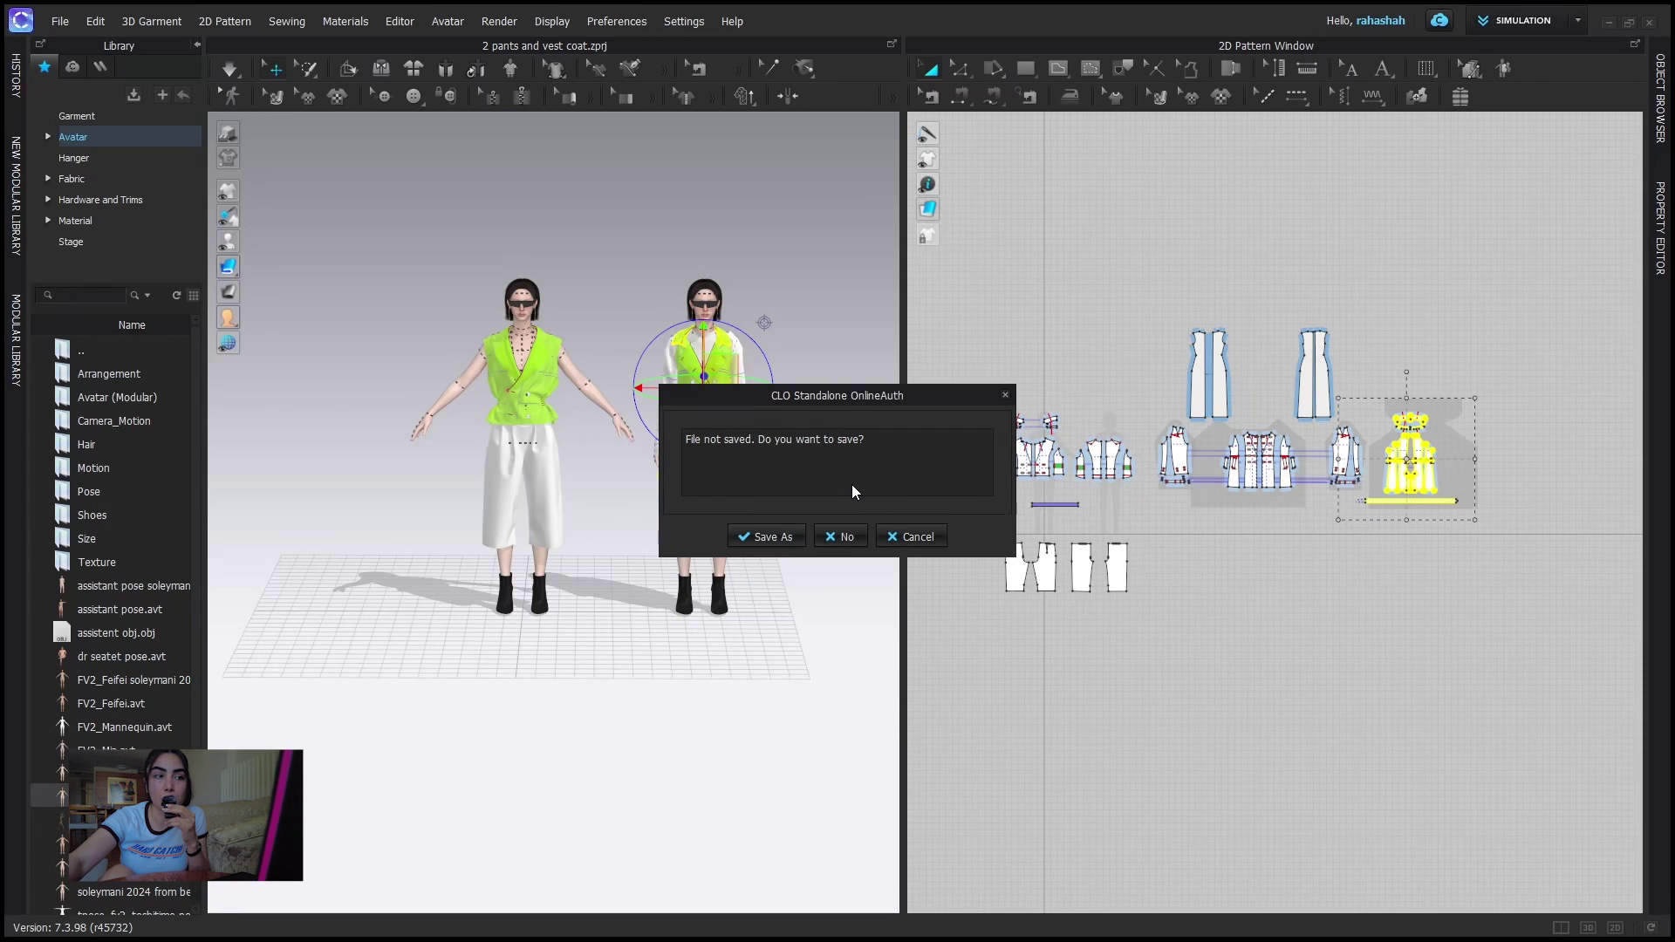
click(1006, 397)
- Choose the project "4 trench coat two peice" from the KUHO folder for adding to the current scene
click(60, 21)
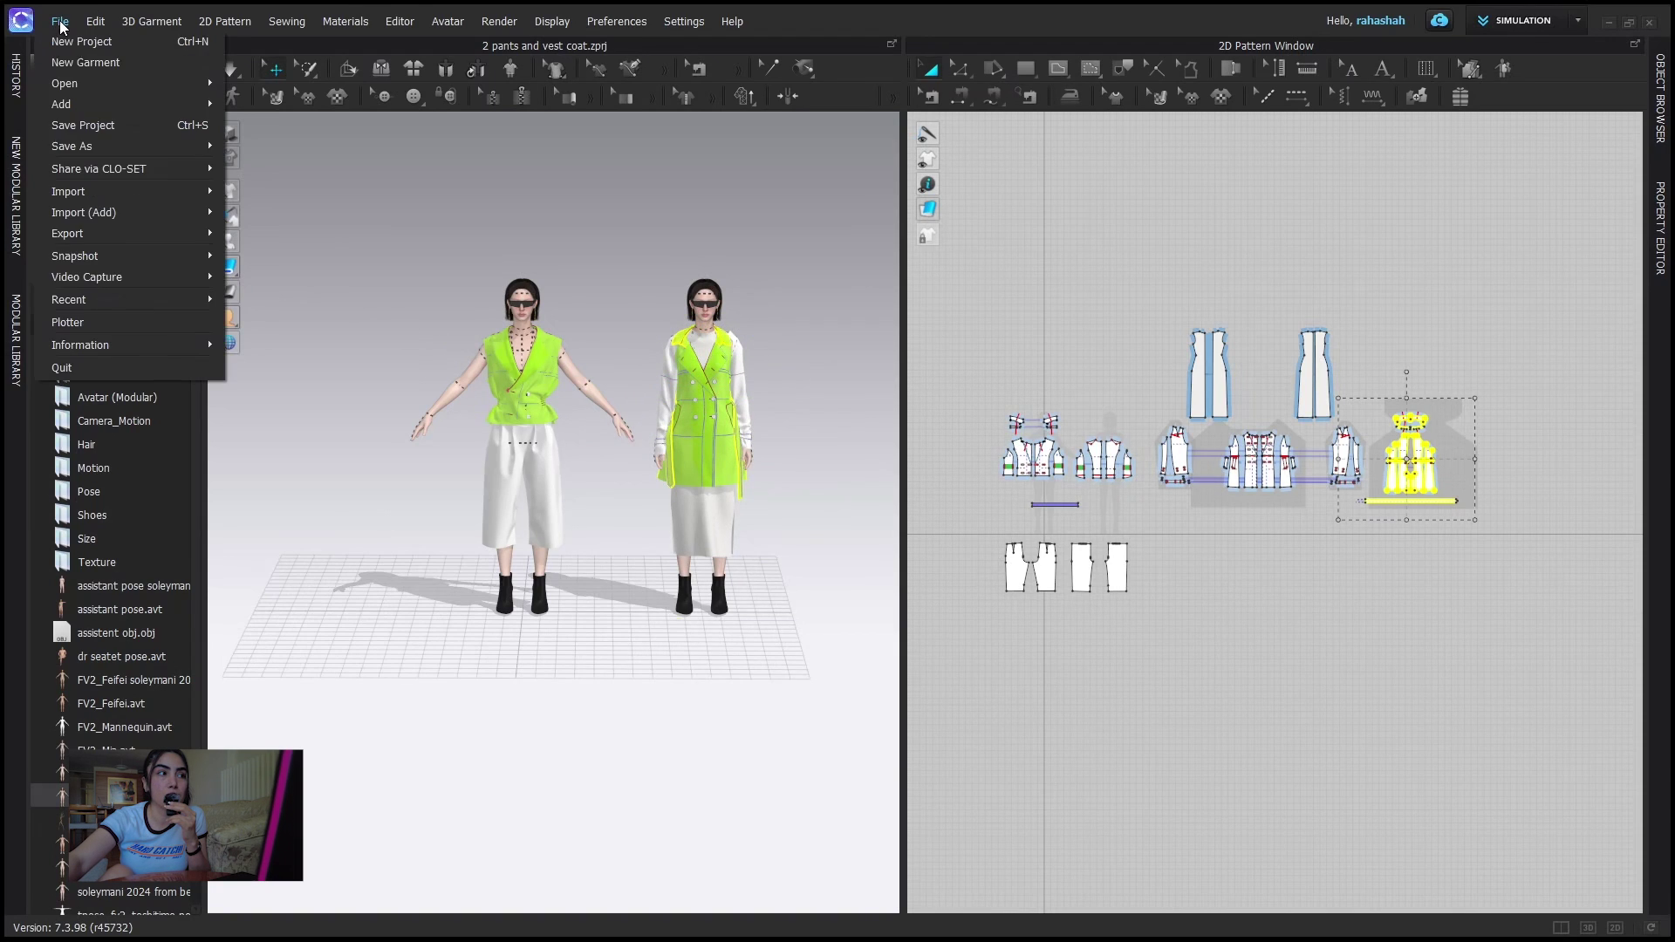
mouse_move(130, 104)
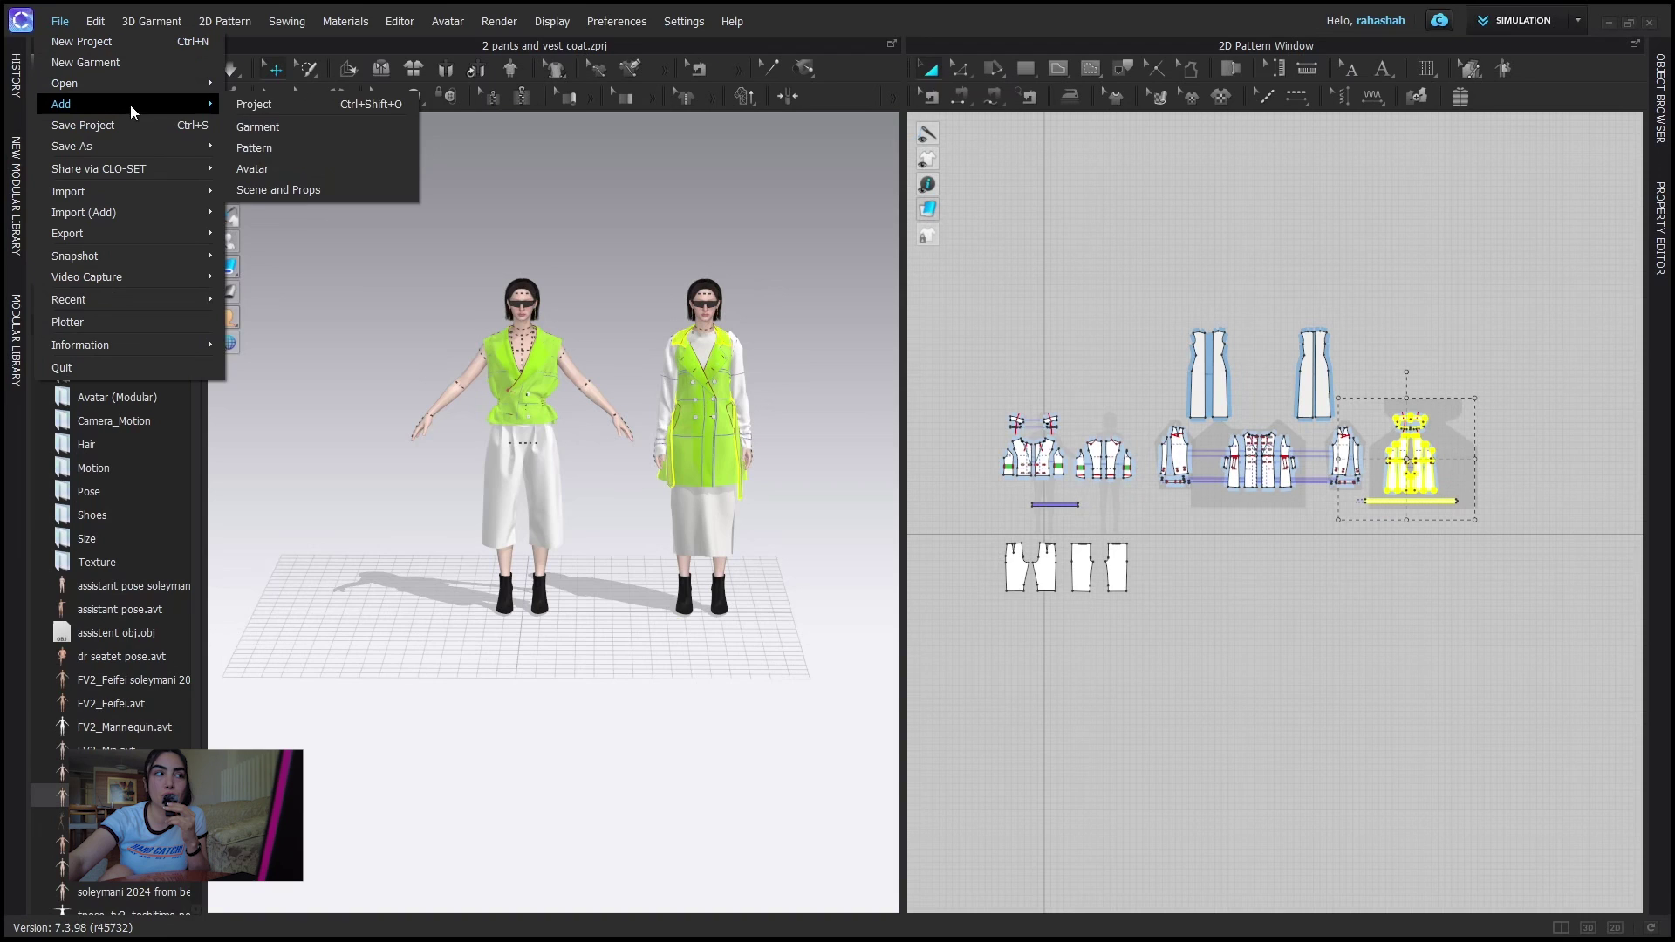
click(249, 105)
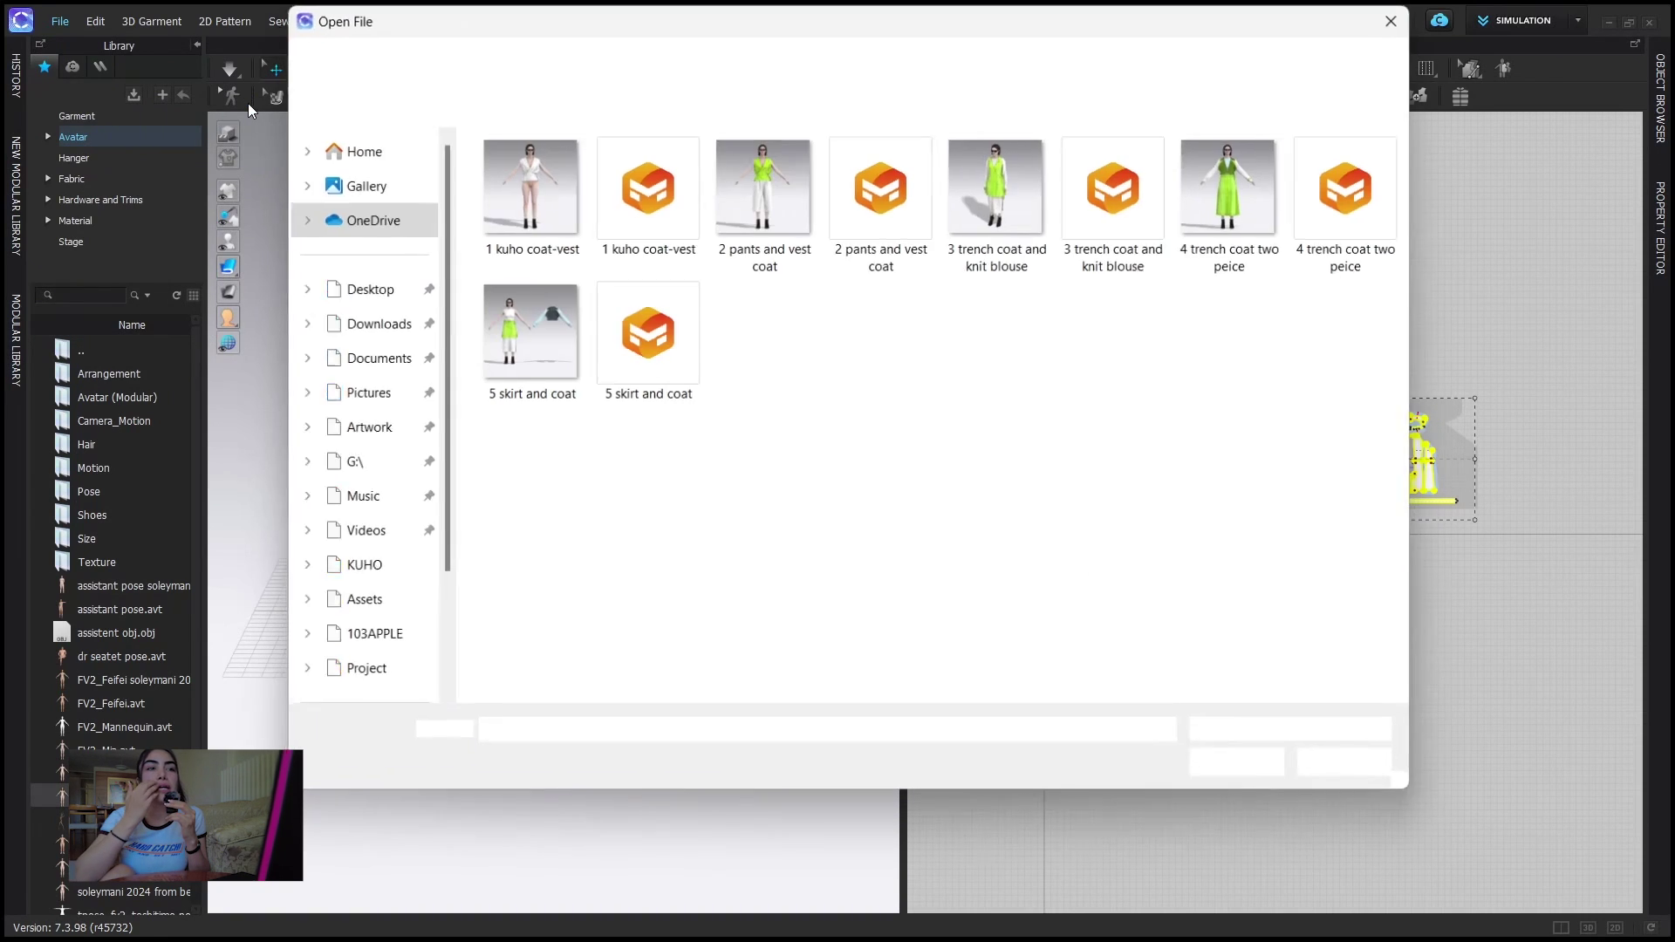
click(1352, 186)
click(1242, 767)
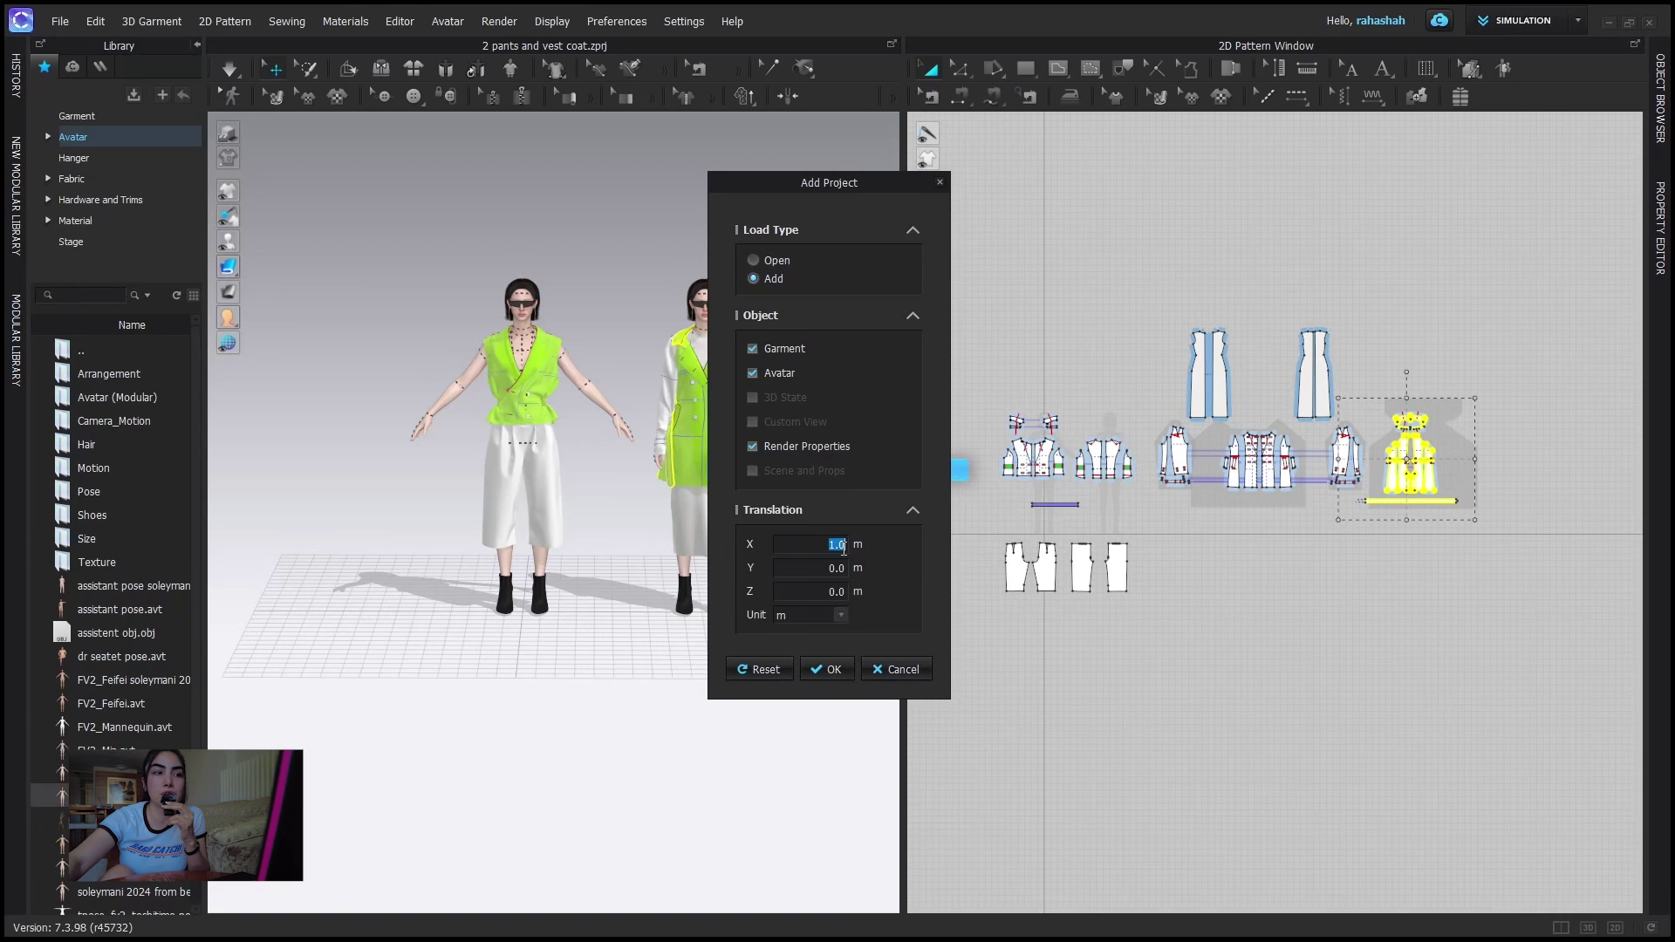
- Set the added project's translation to X 0 m and Y 1 m, and load it with its garment and avatar
click(852, 567)
text(1)
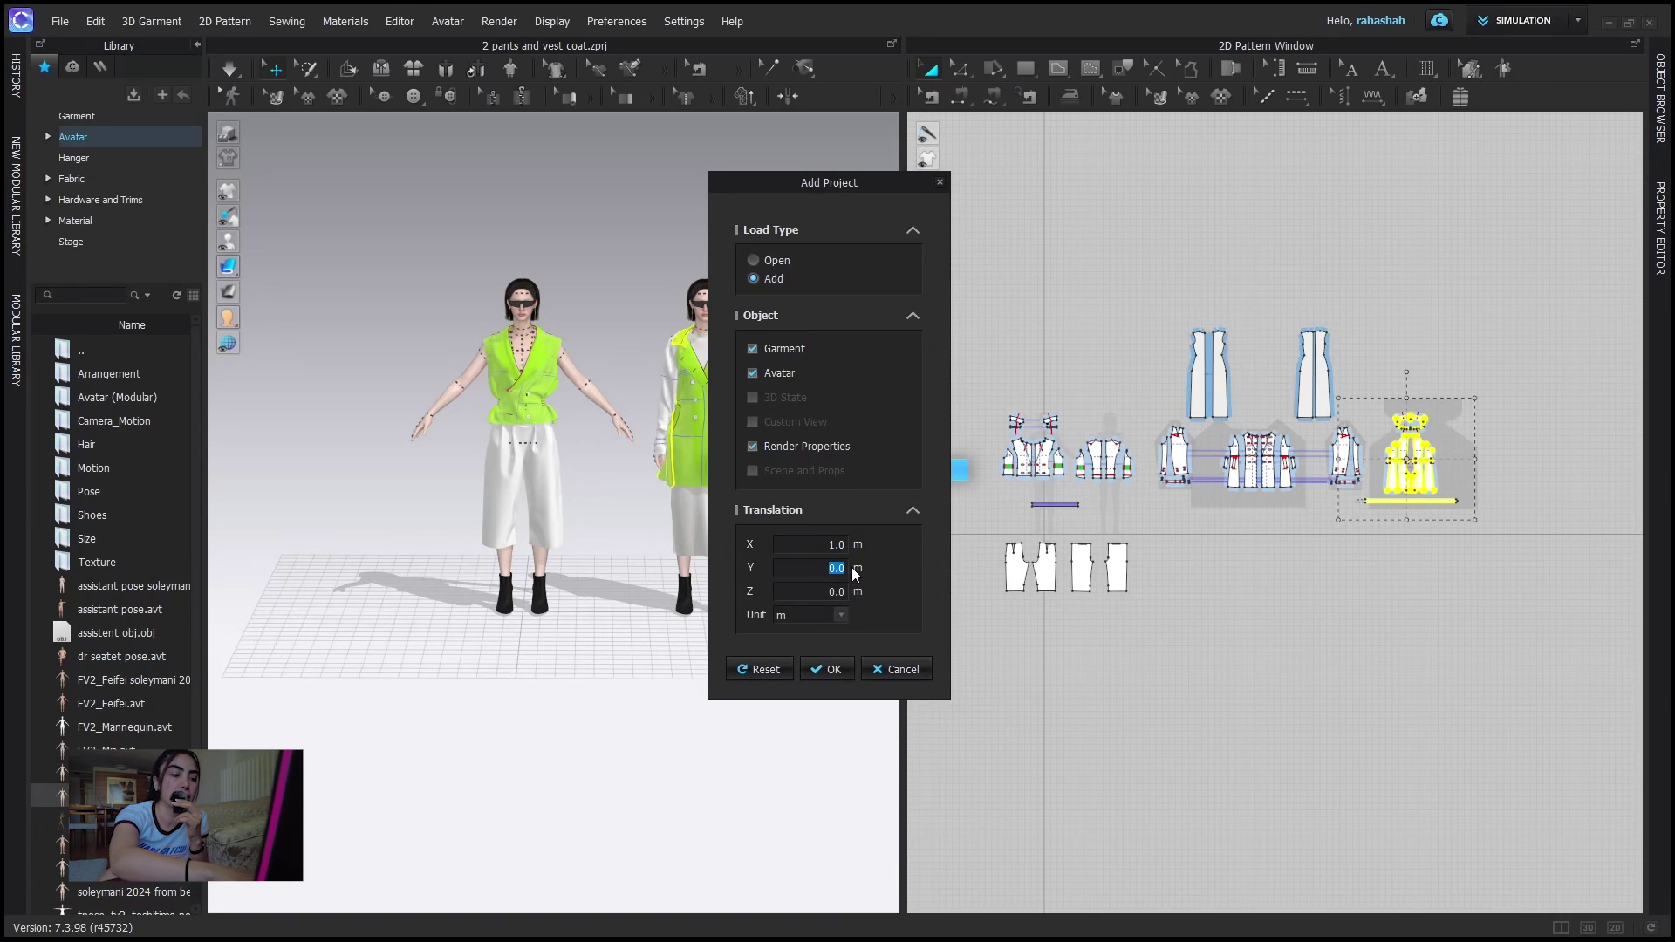
text(0)
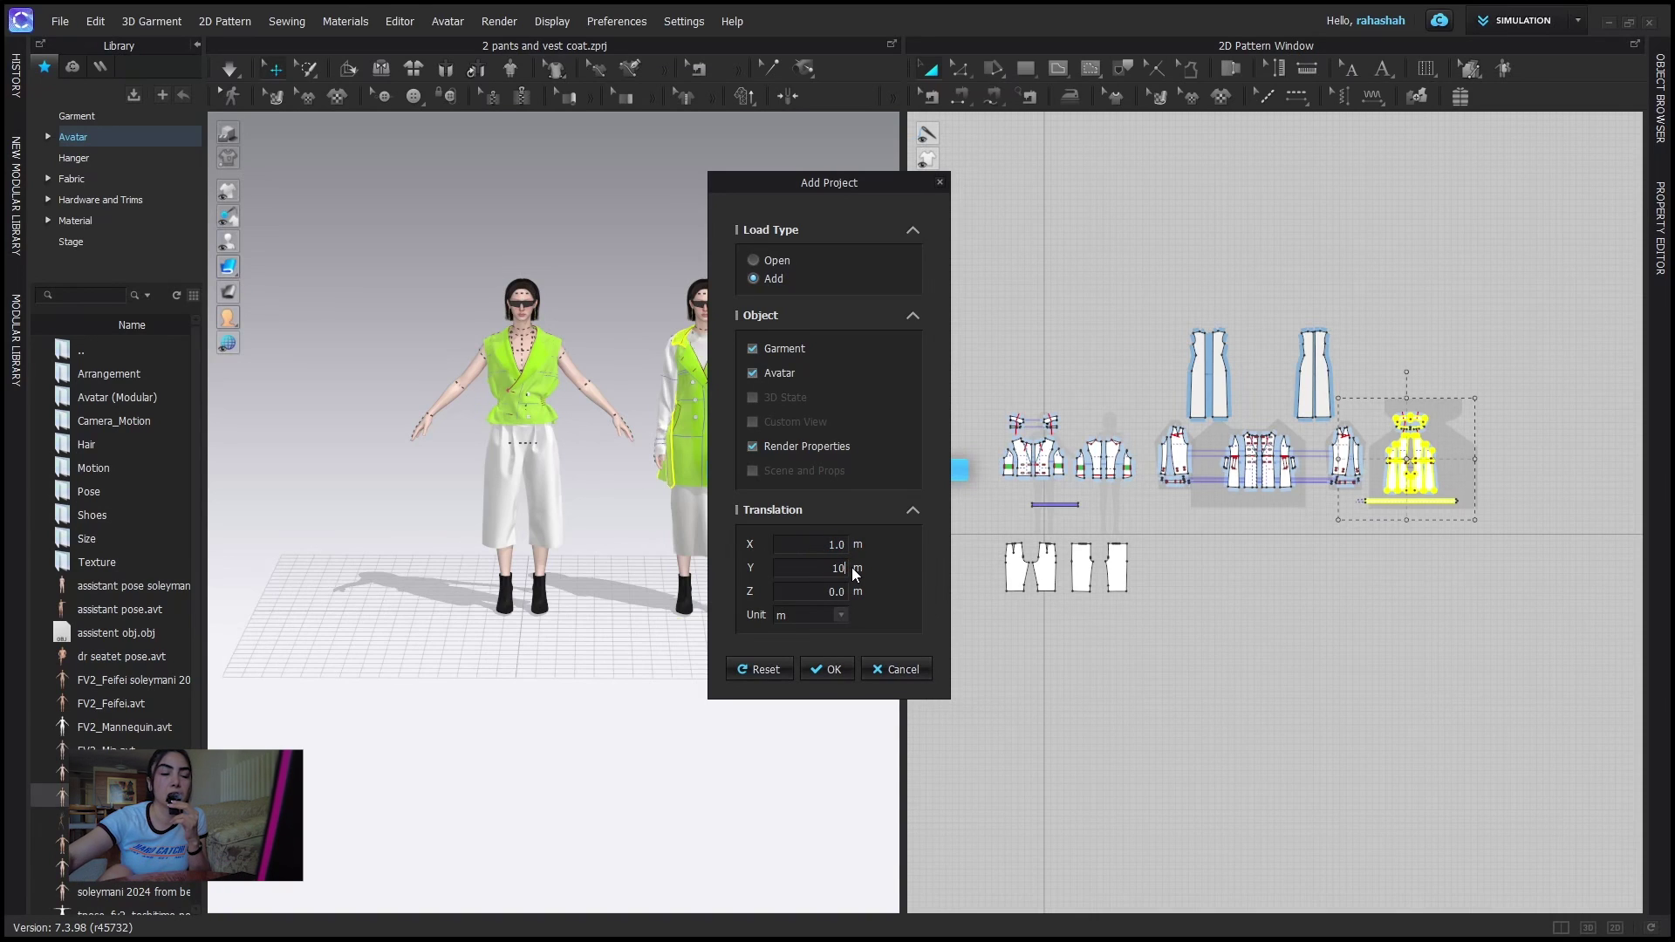
key(BackSpace)
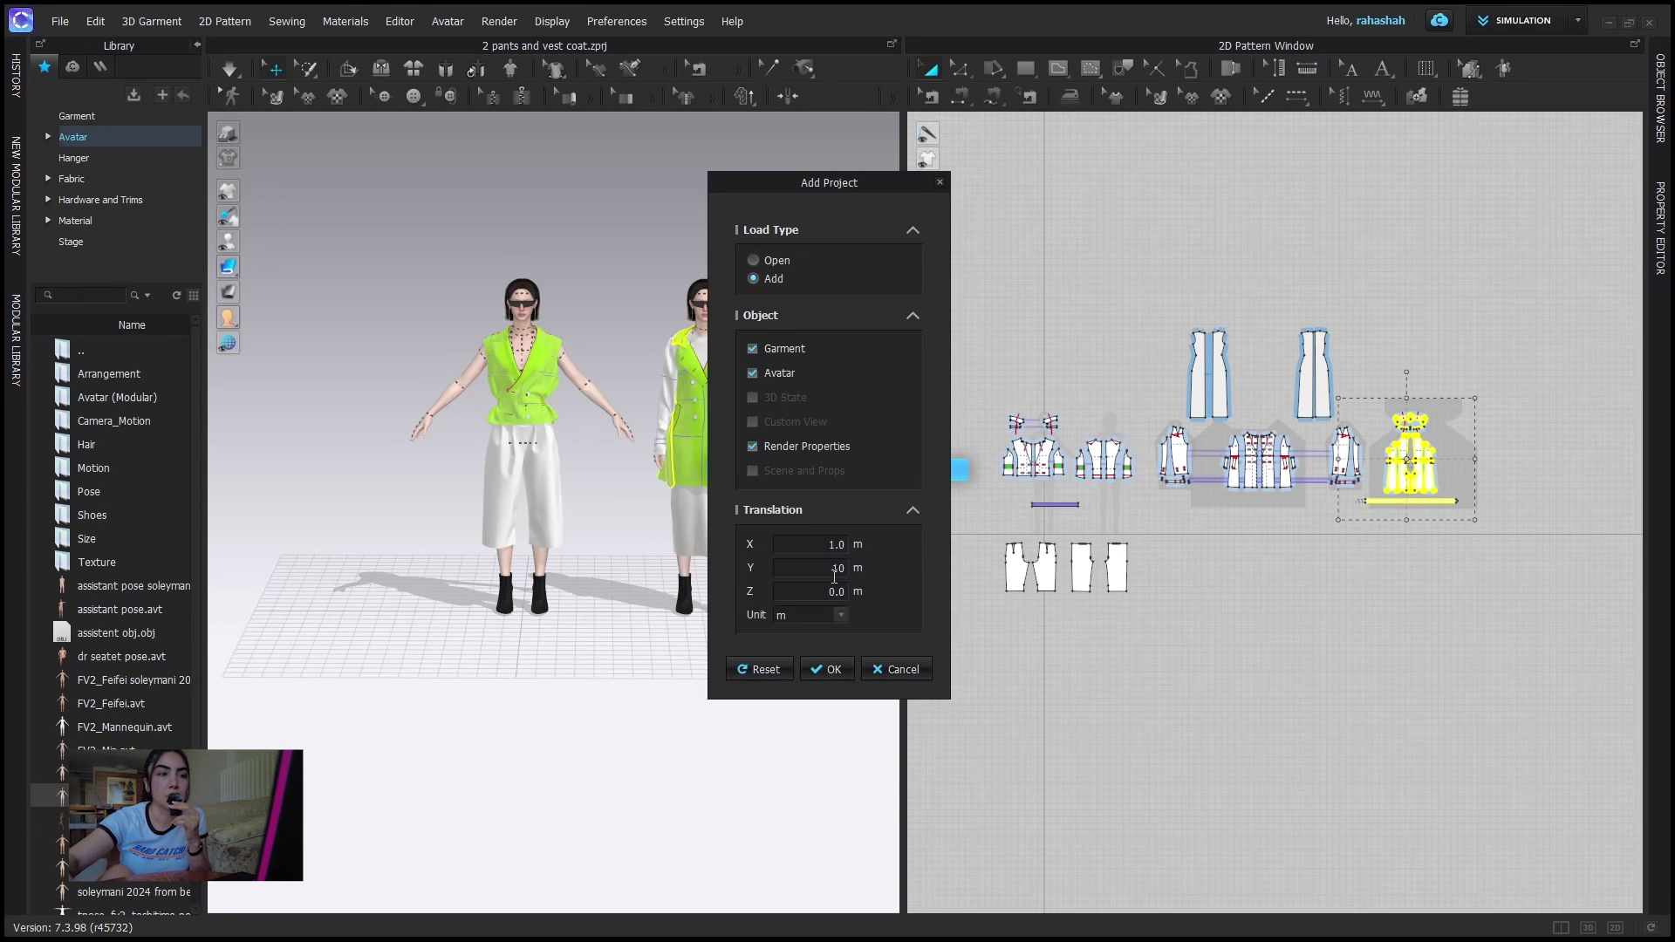
click(840, 545)
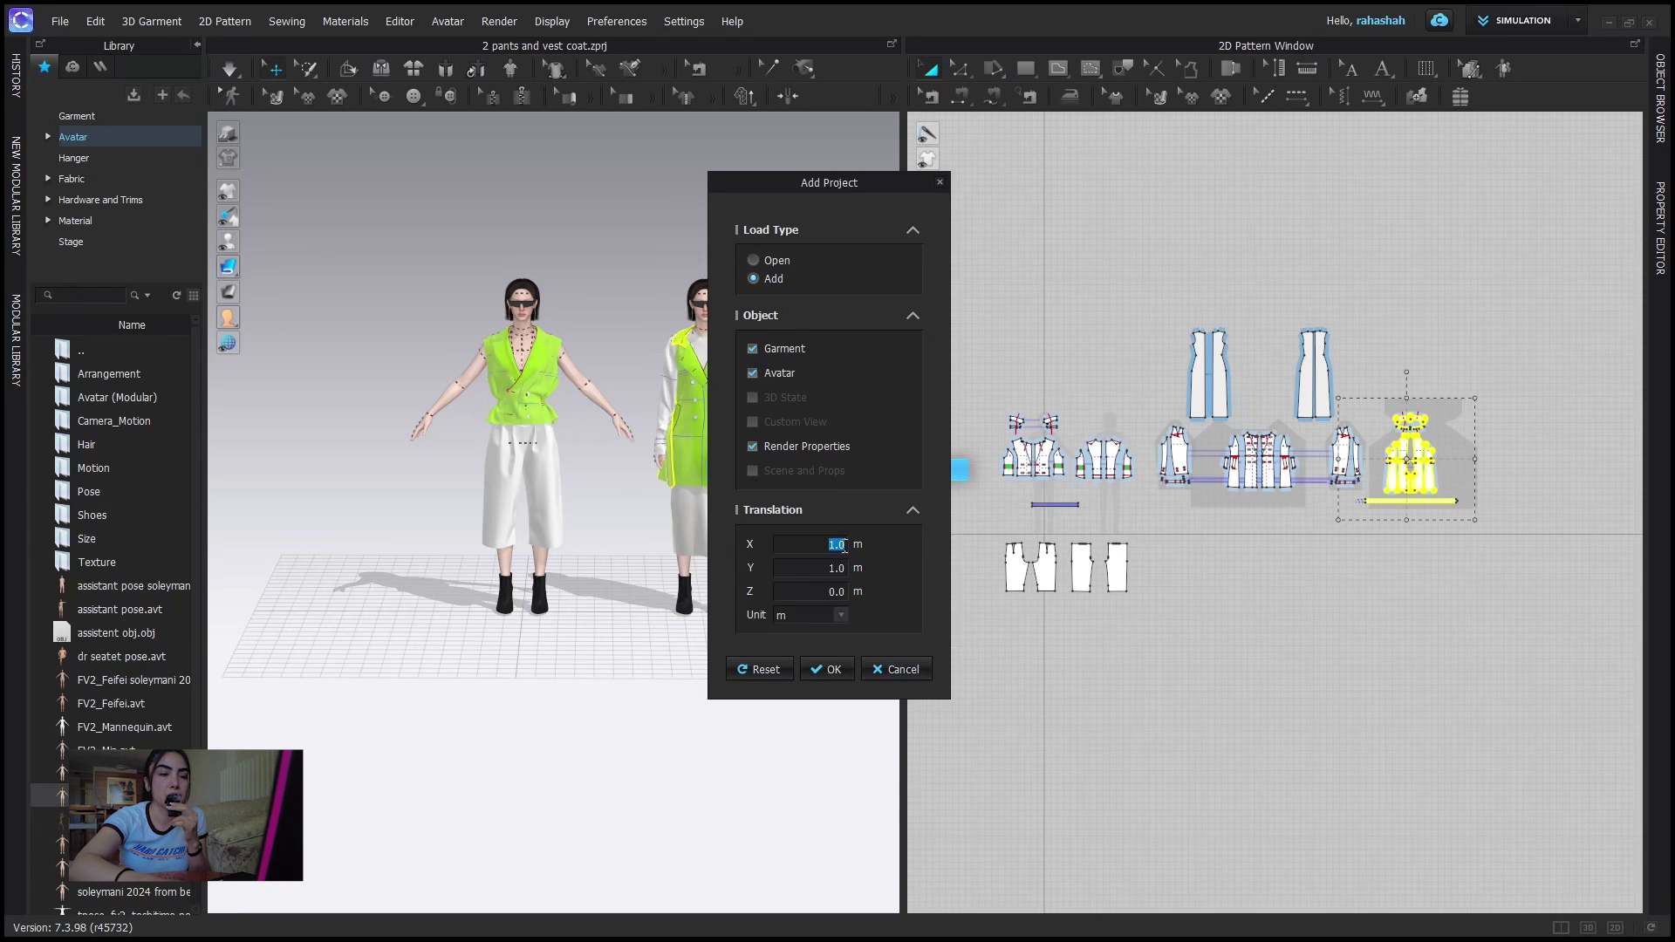
text(0)
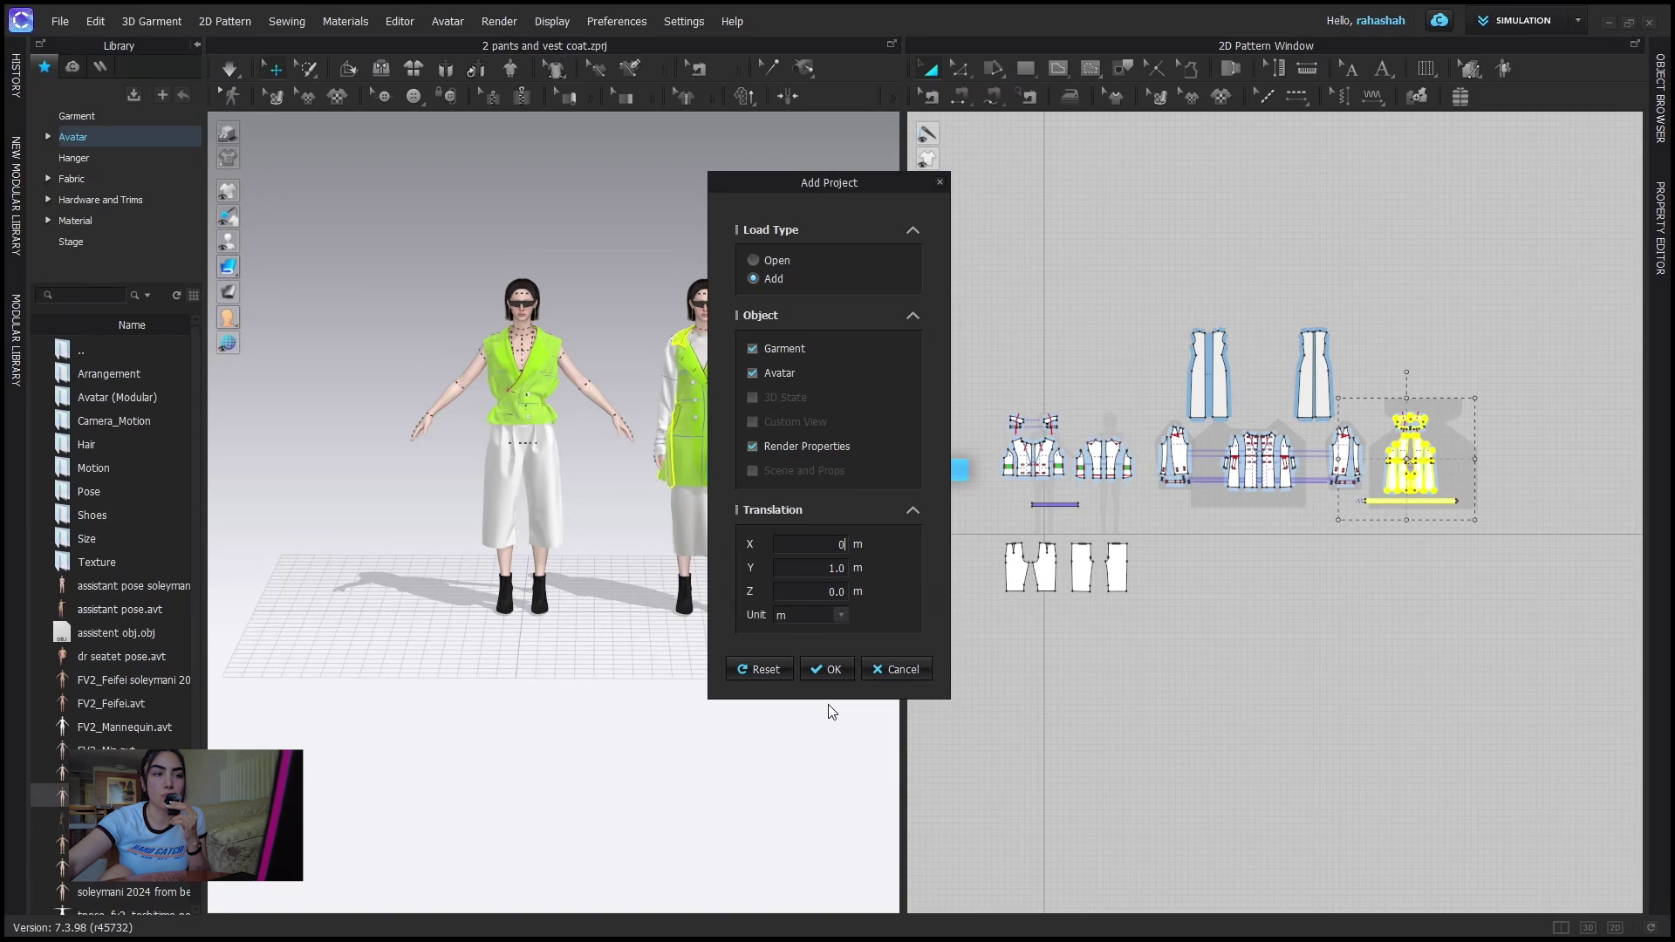
click(829, 671)
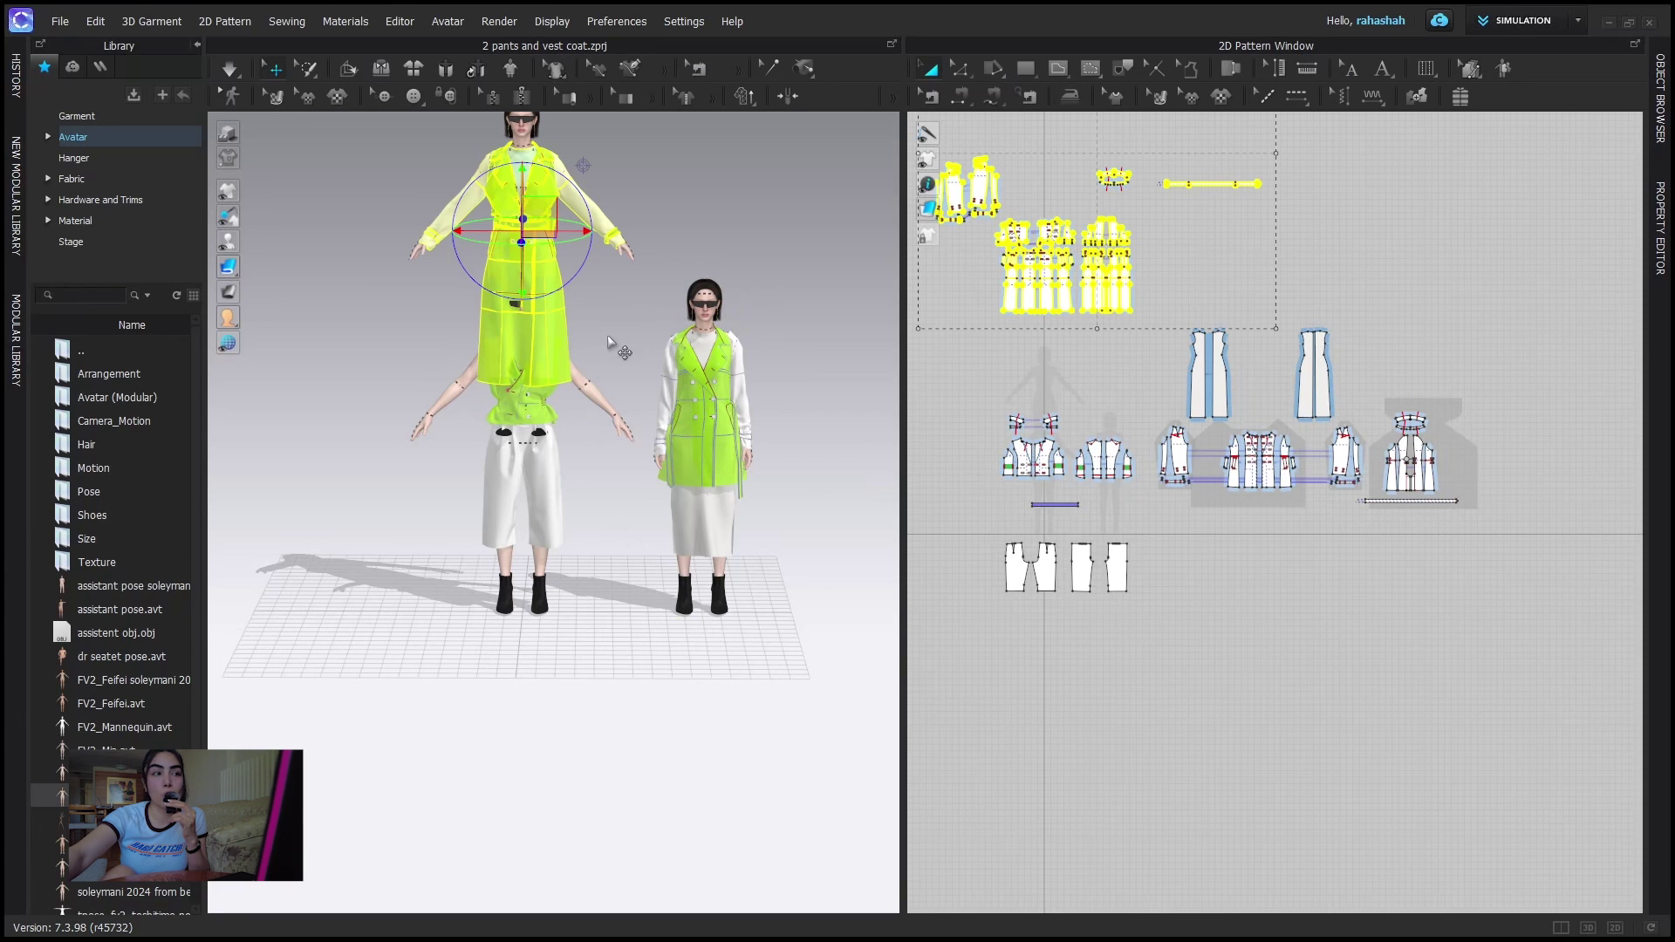
- Show the avatar joints in the 3D view
right_drag(604, 362, 553, 605)
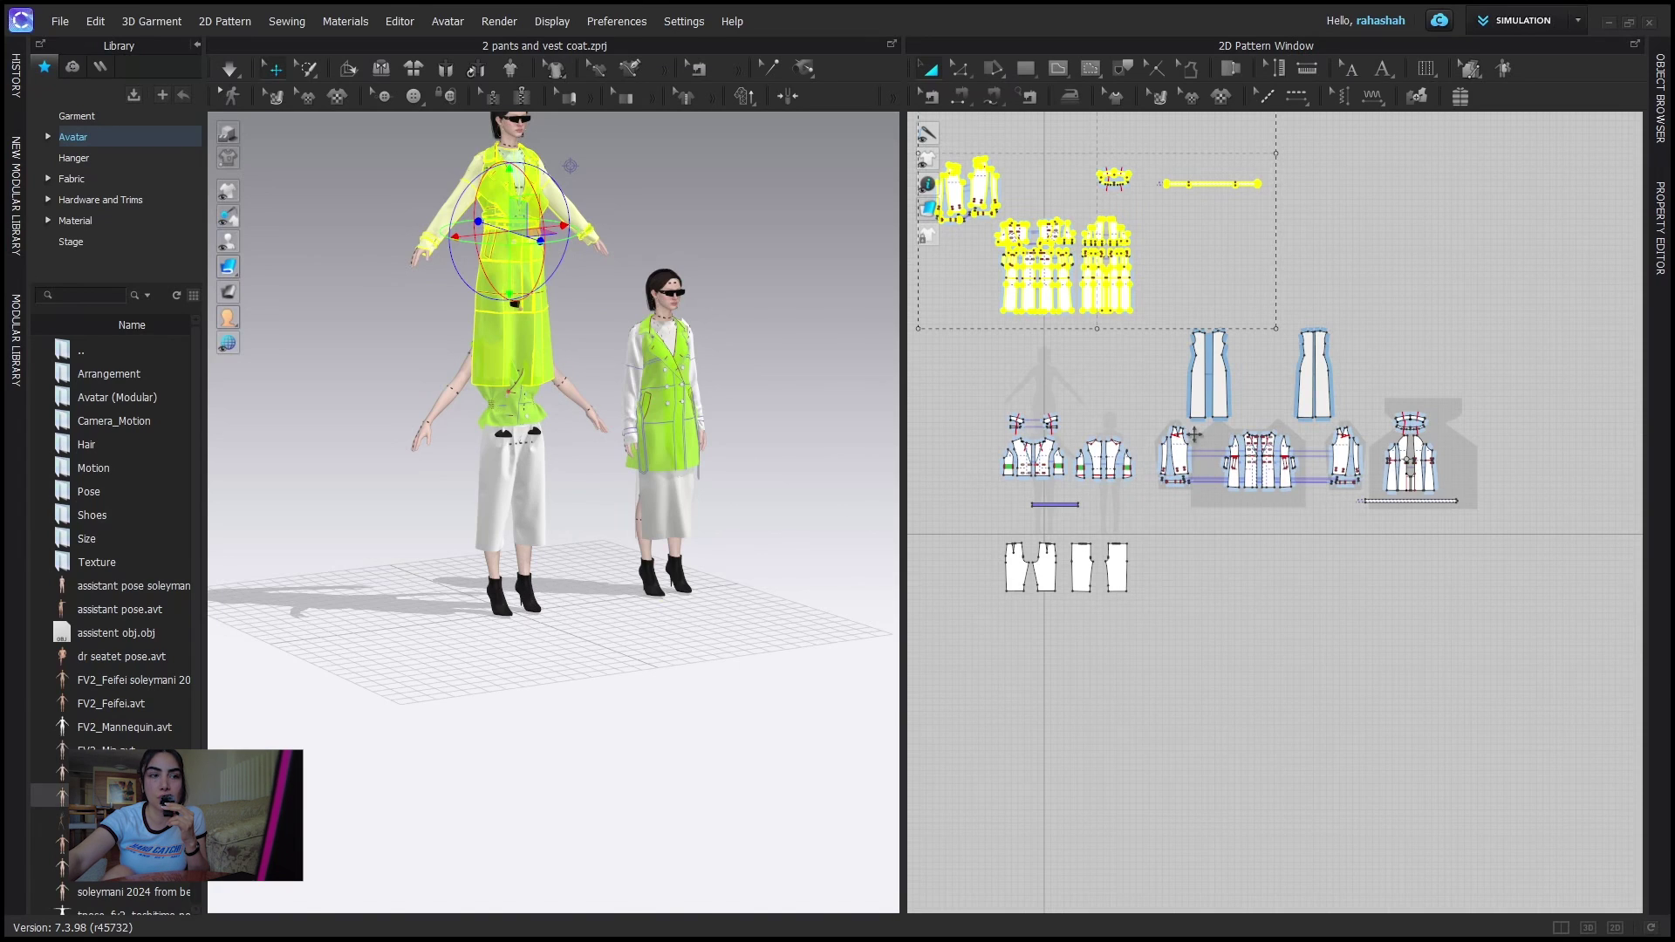
key(2)
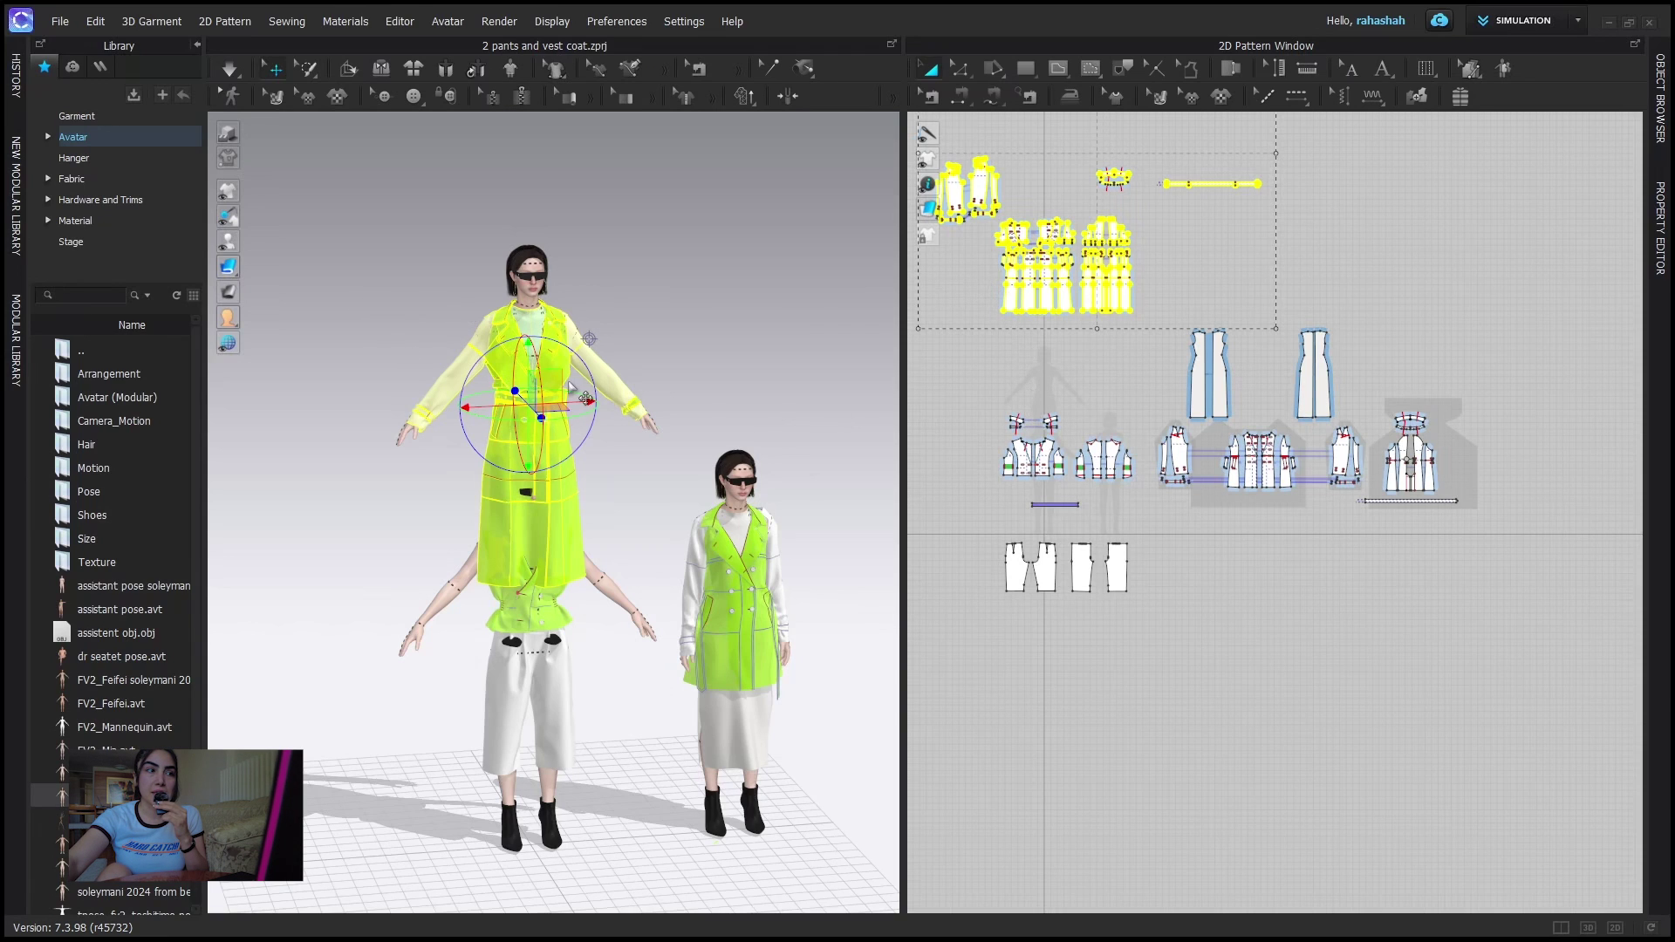
scroll(654, 289, up, 3)
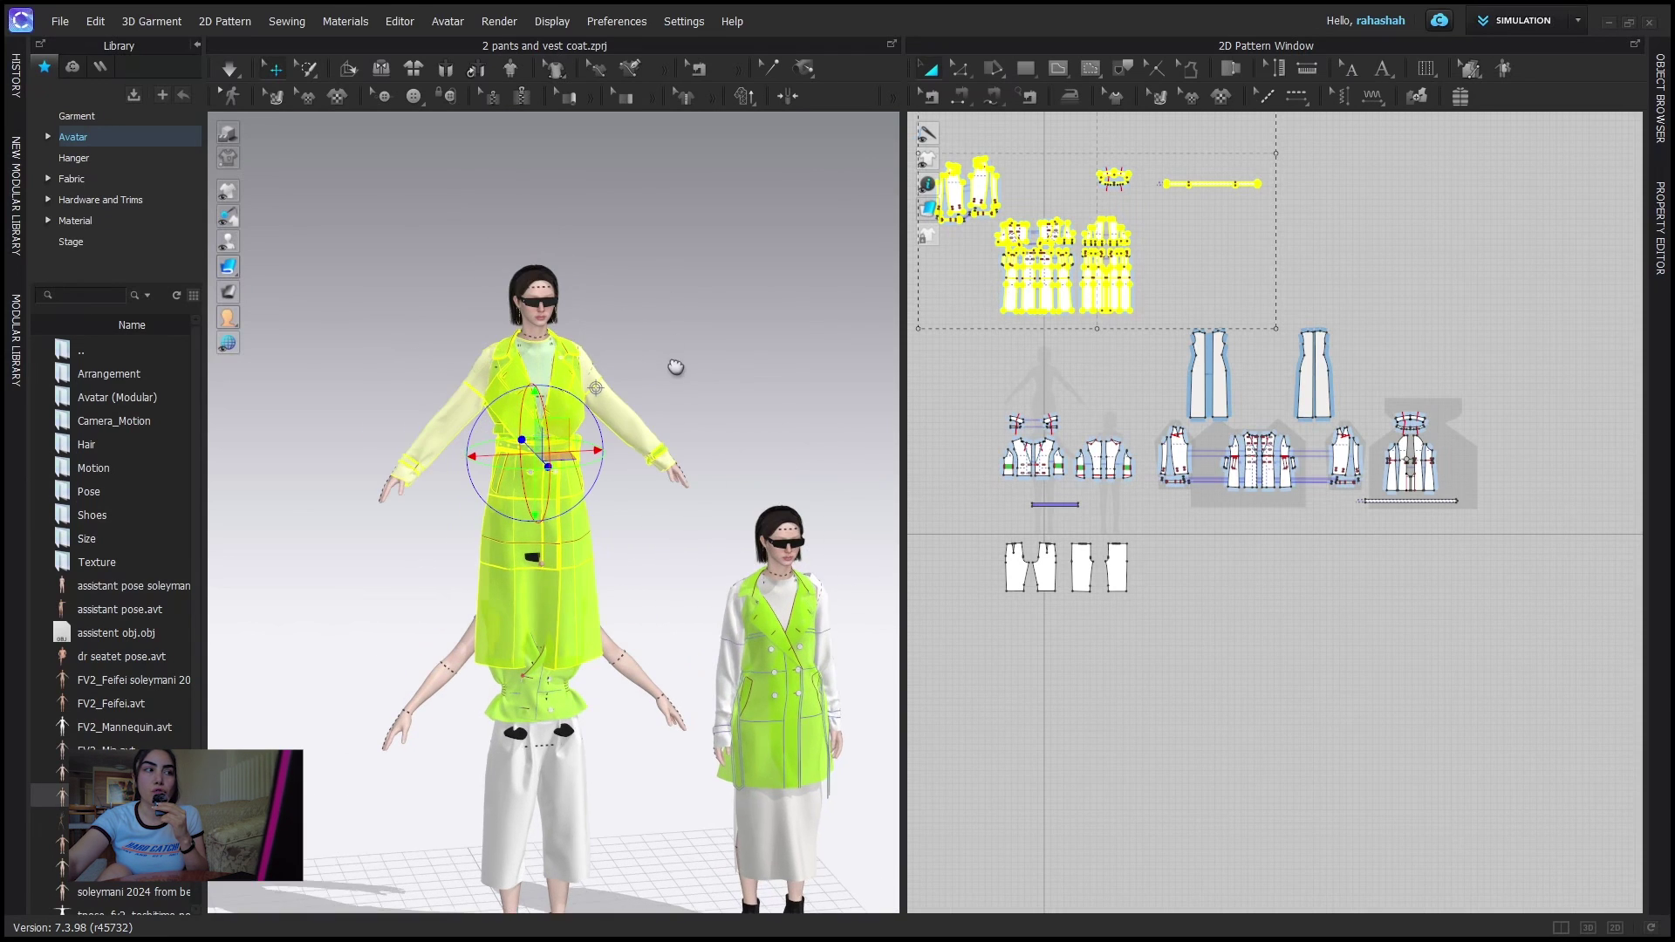
mouse_move(224, 244)
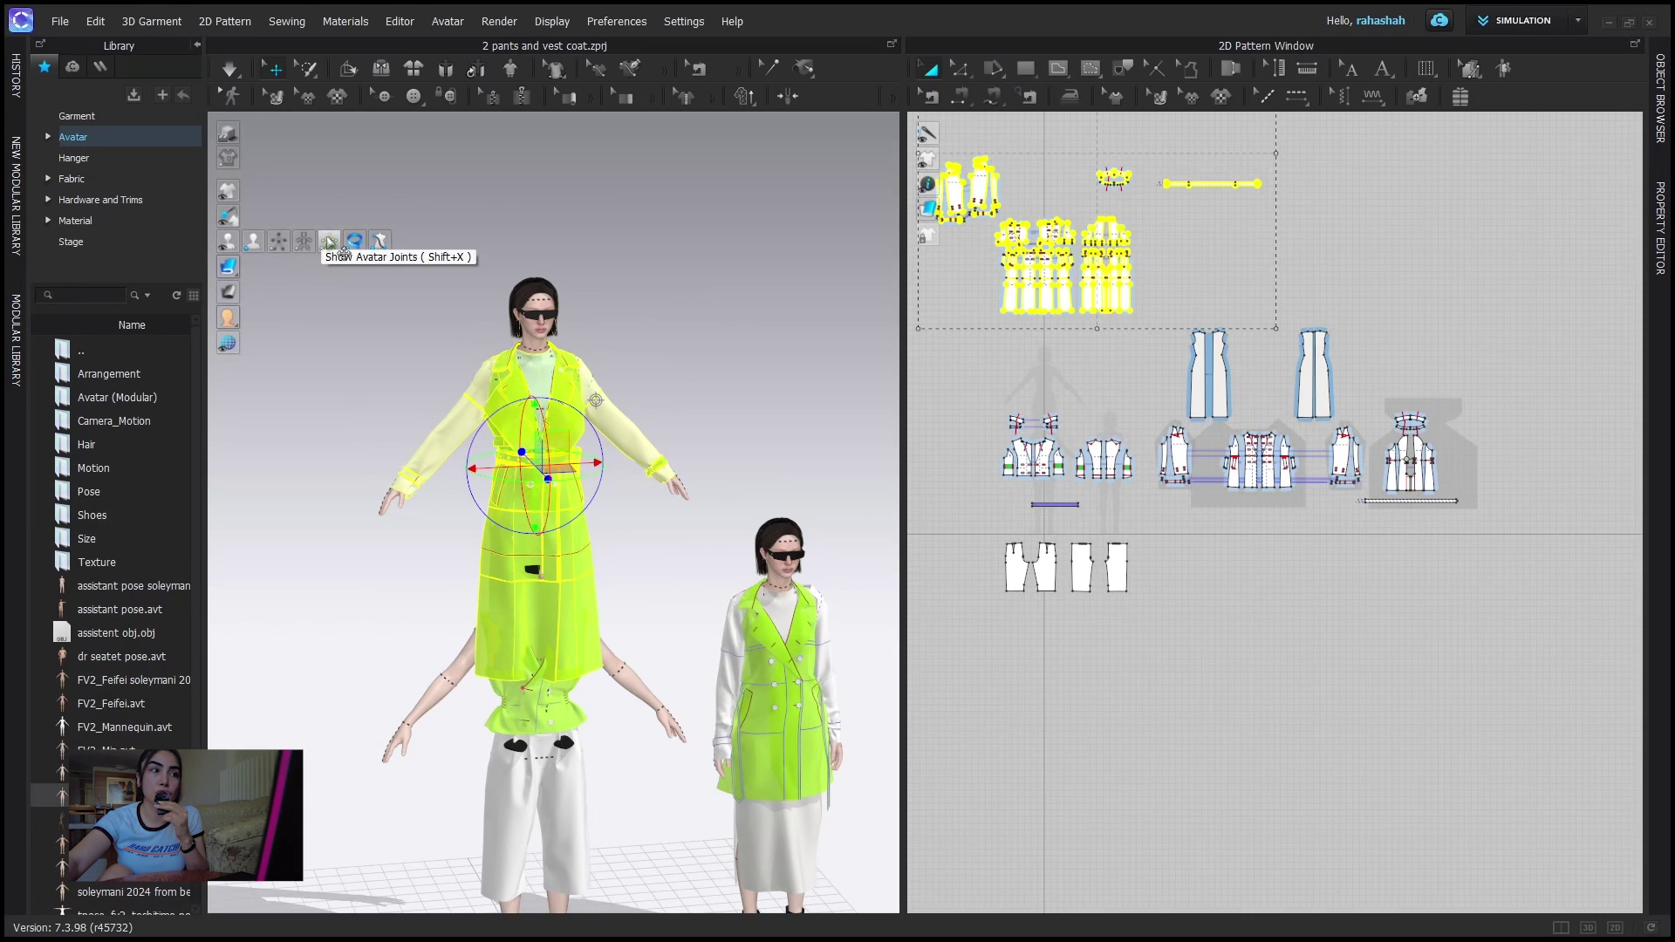
click(329, 241)
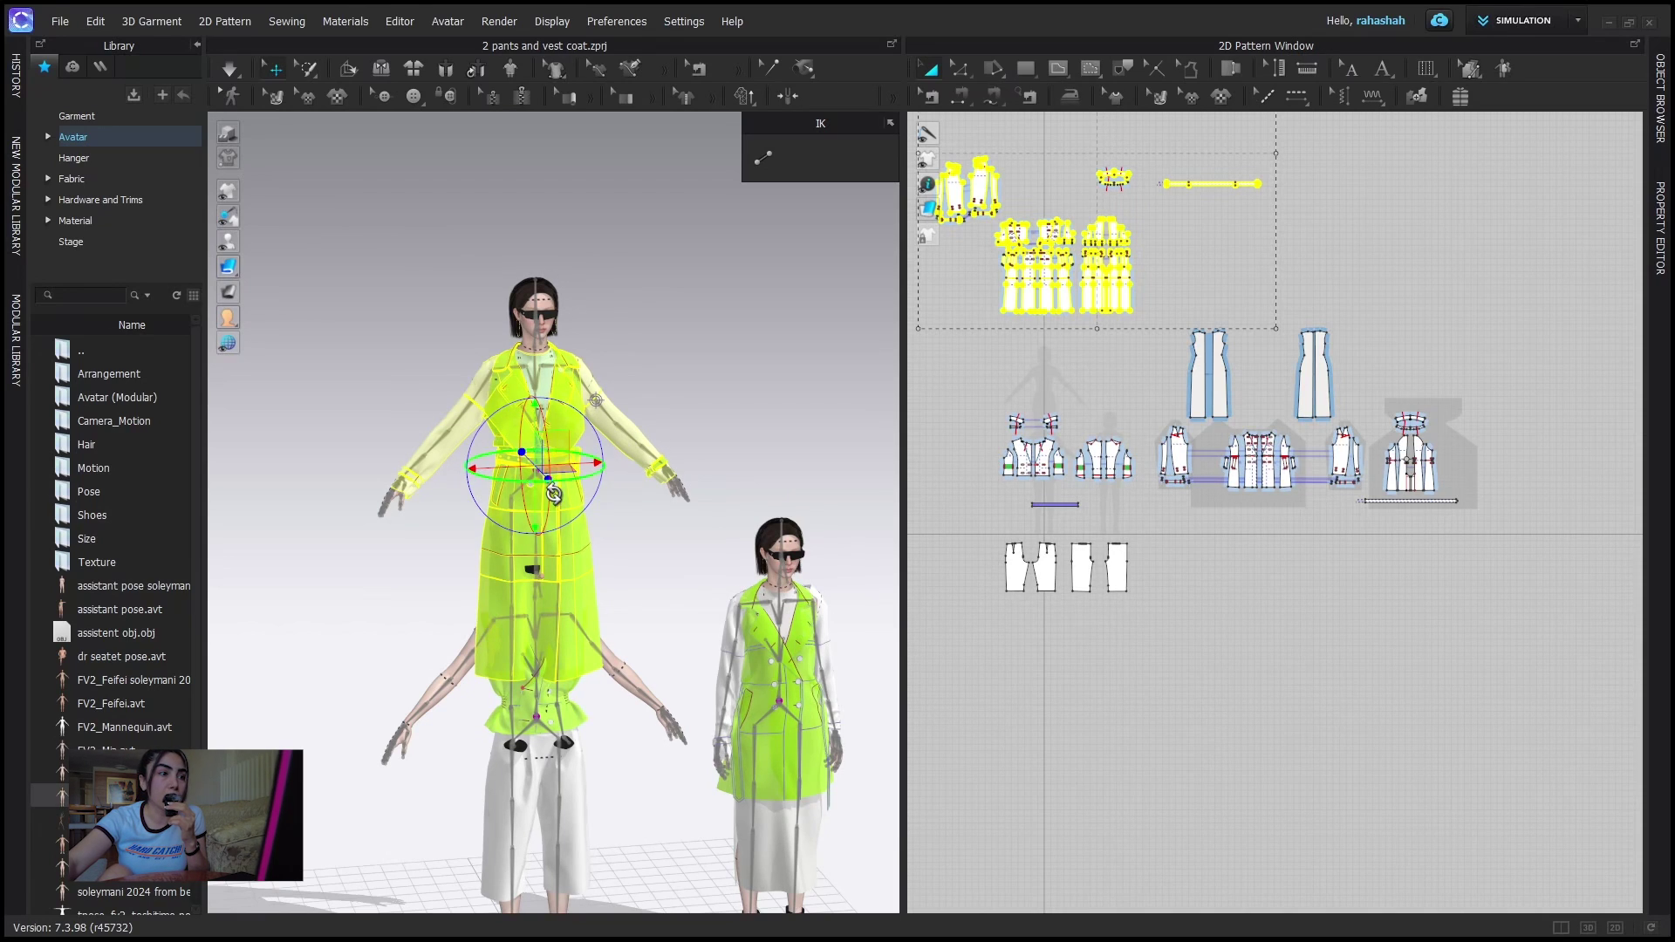
- Try rotating the forearm of the newly added avatar at its elbow joint, and undo the rotation
scroll(617, 429, up, 4)
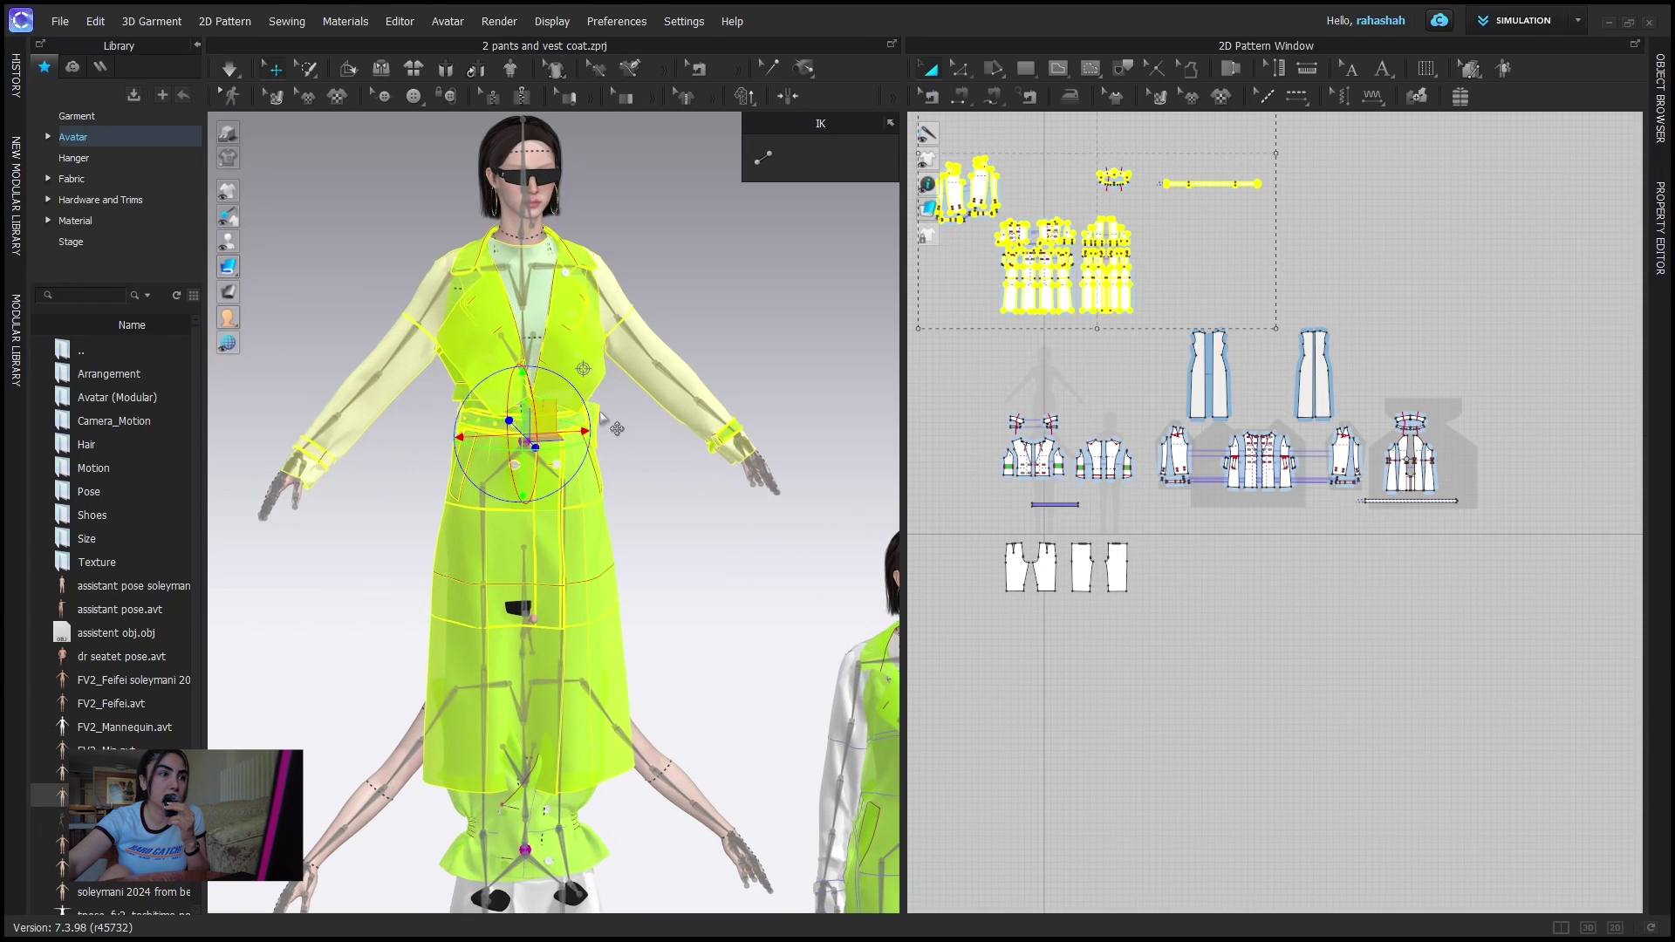
click(673, 378)
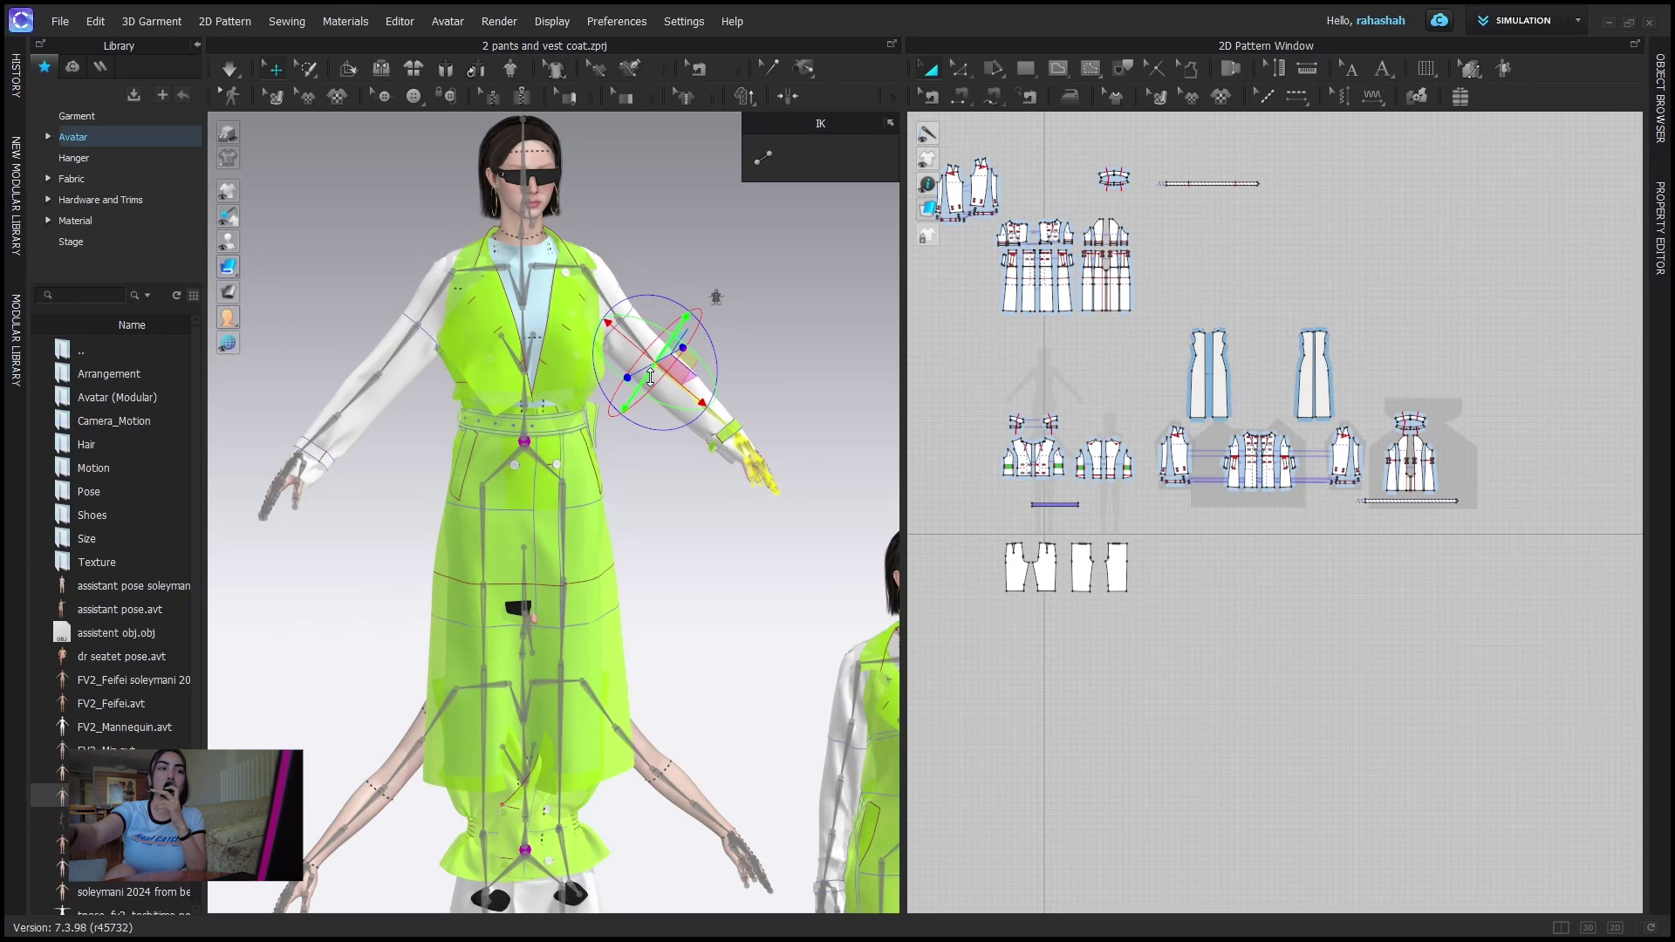
drag(676, 324, 613, 284)
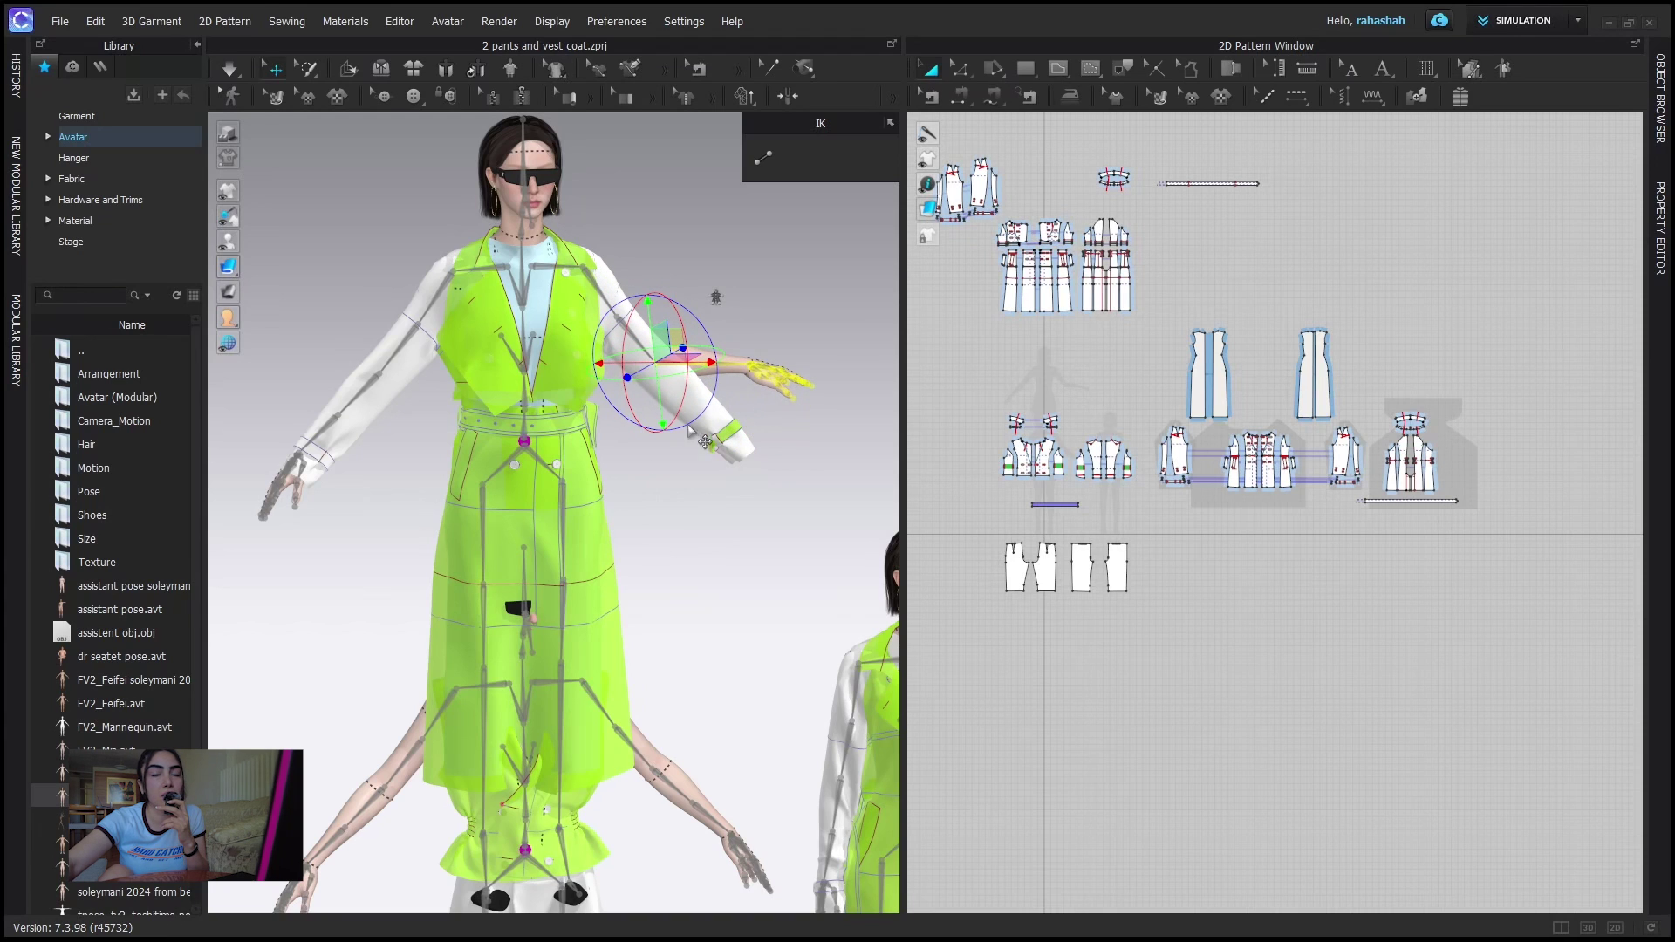
right_drag(749, 467, 677, 479)
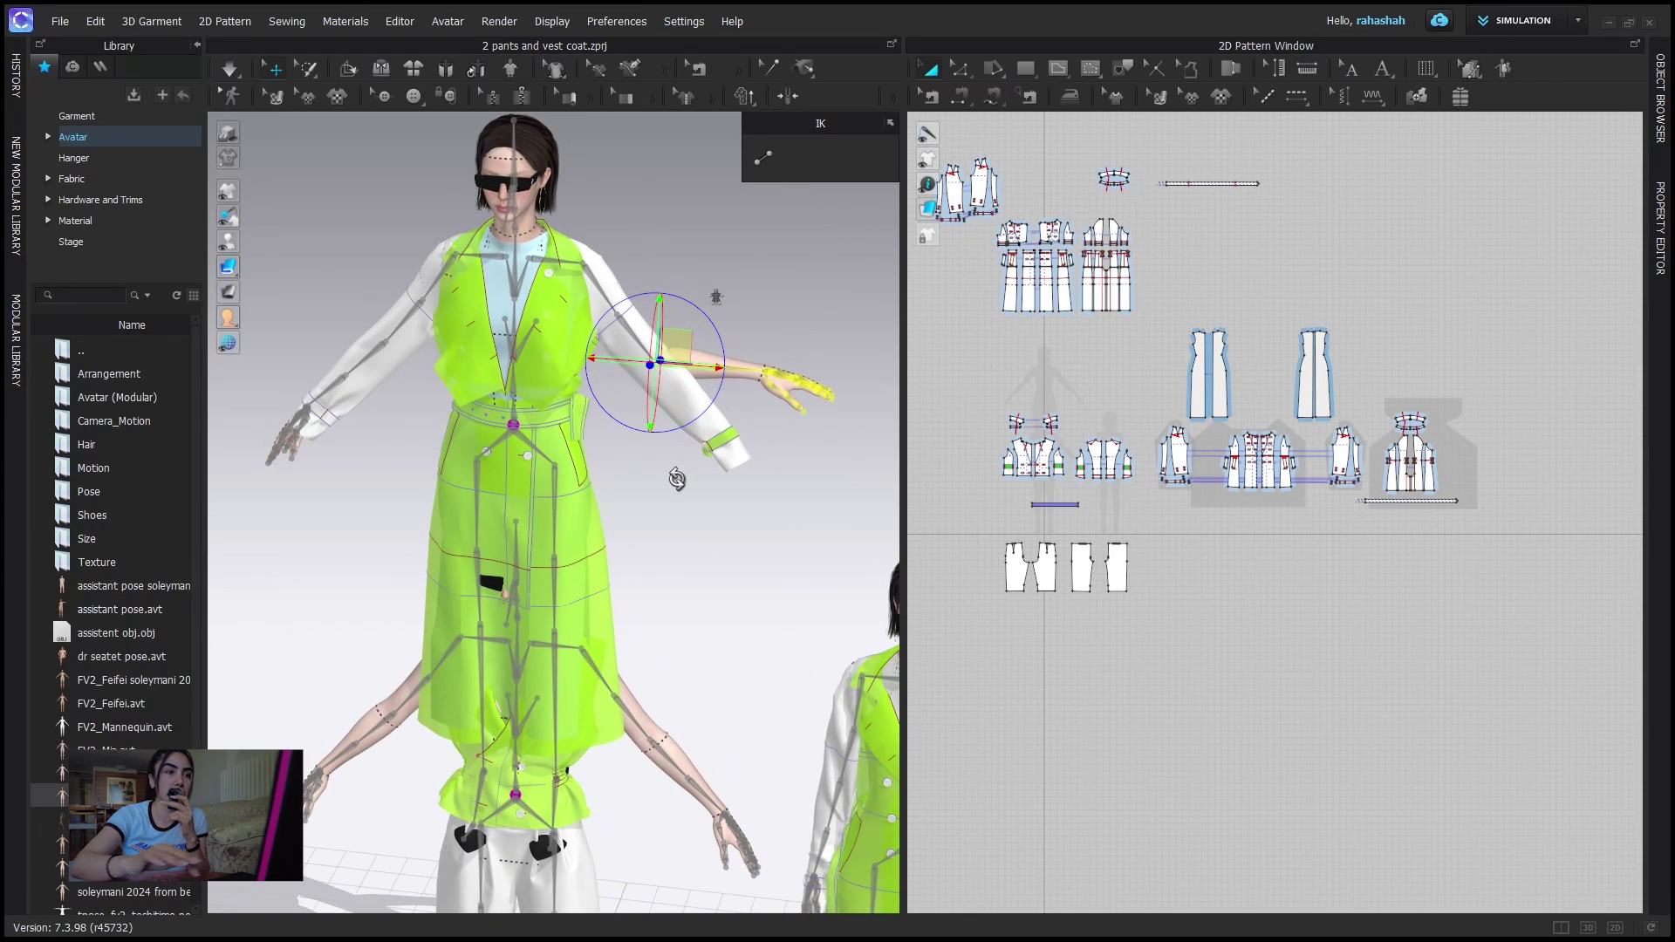
key(ctrl+z)
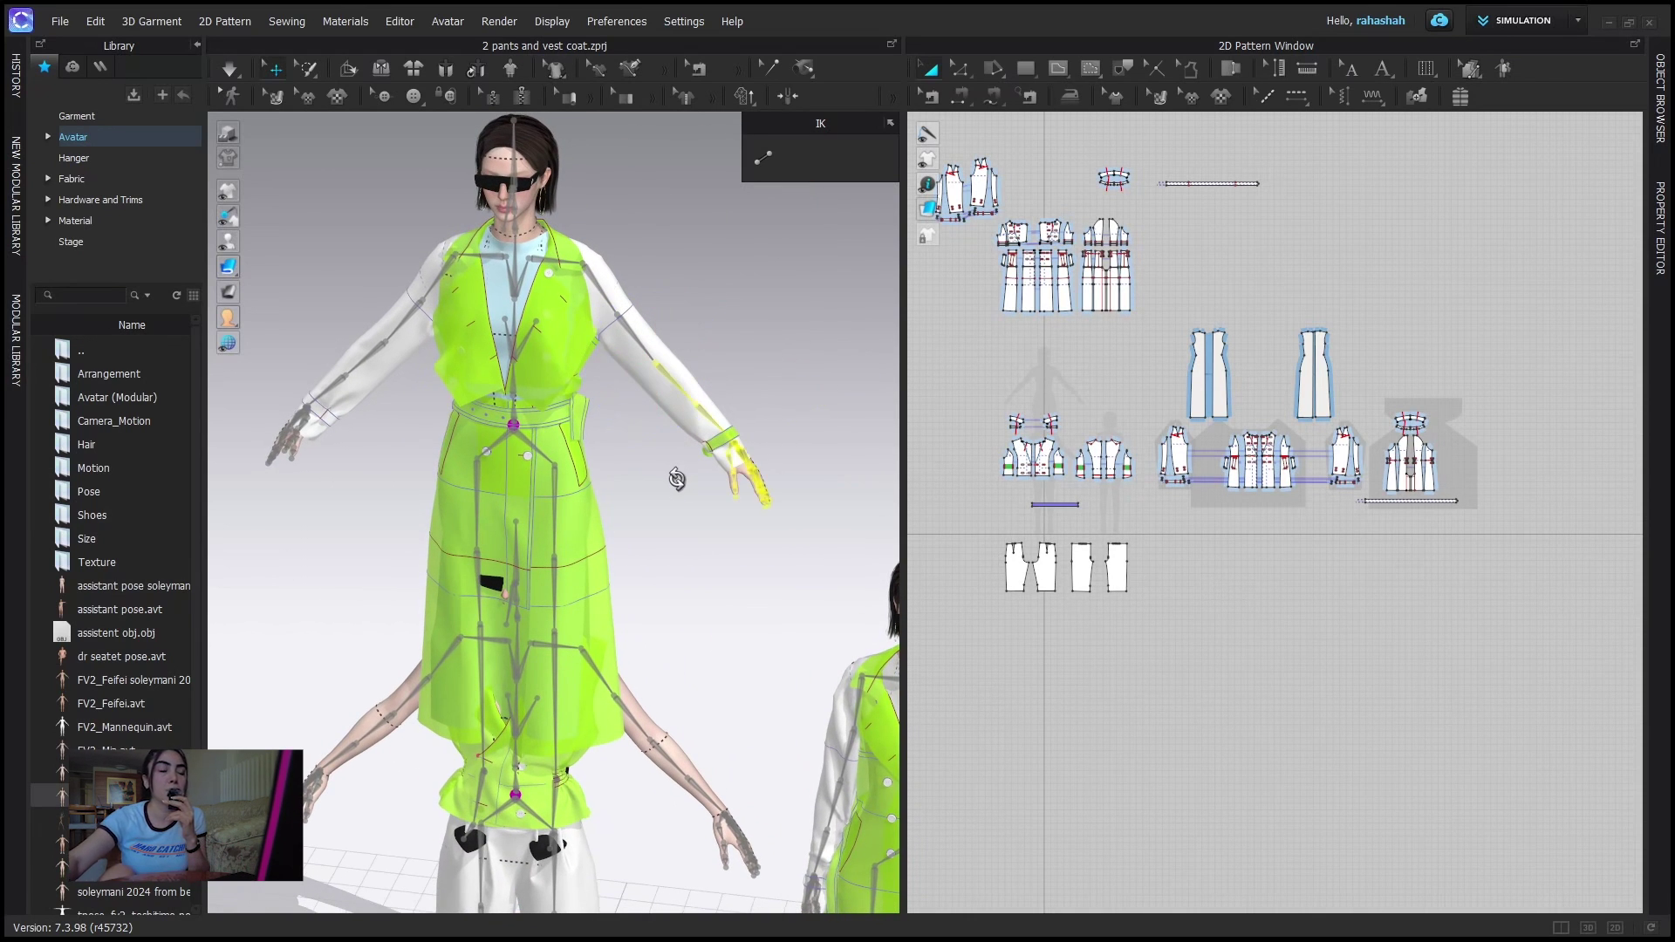
- Try moving the newly added avatar by its hip joint, and undo the move
click(516, 426)
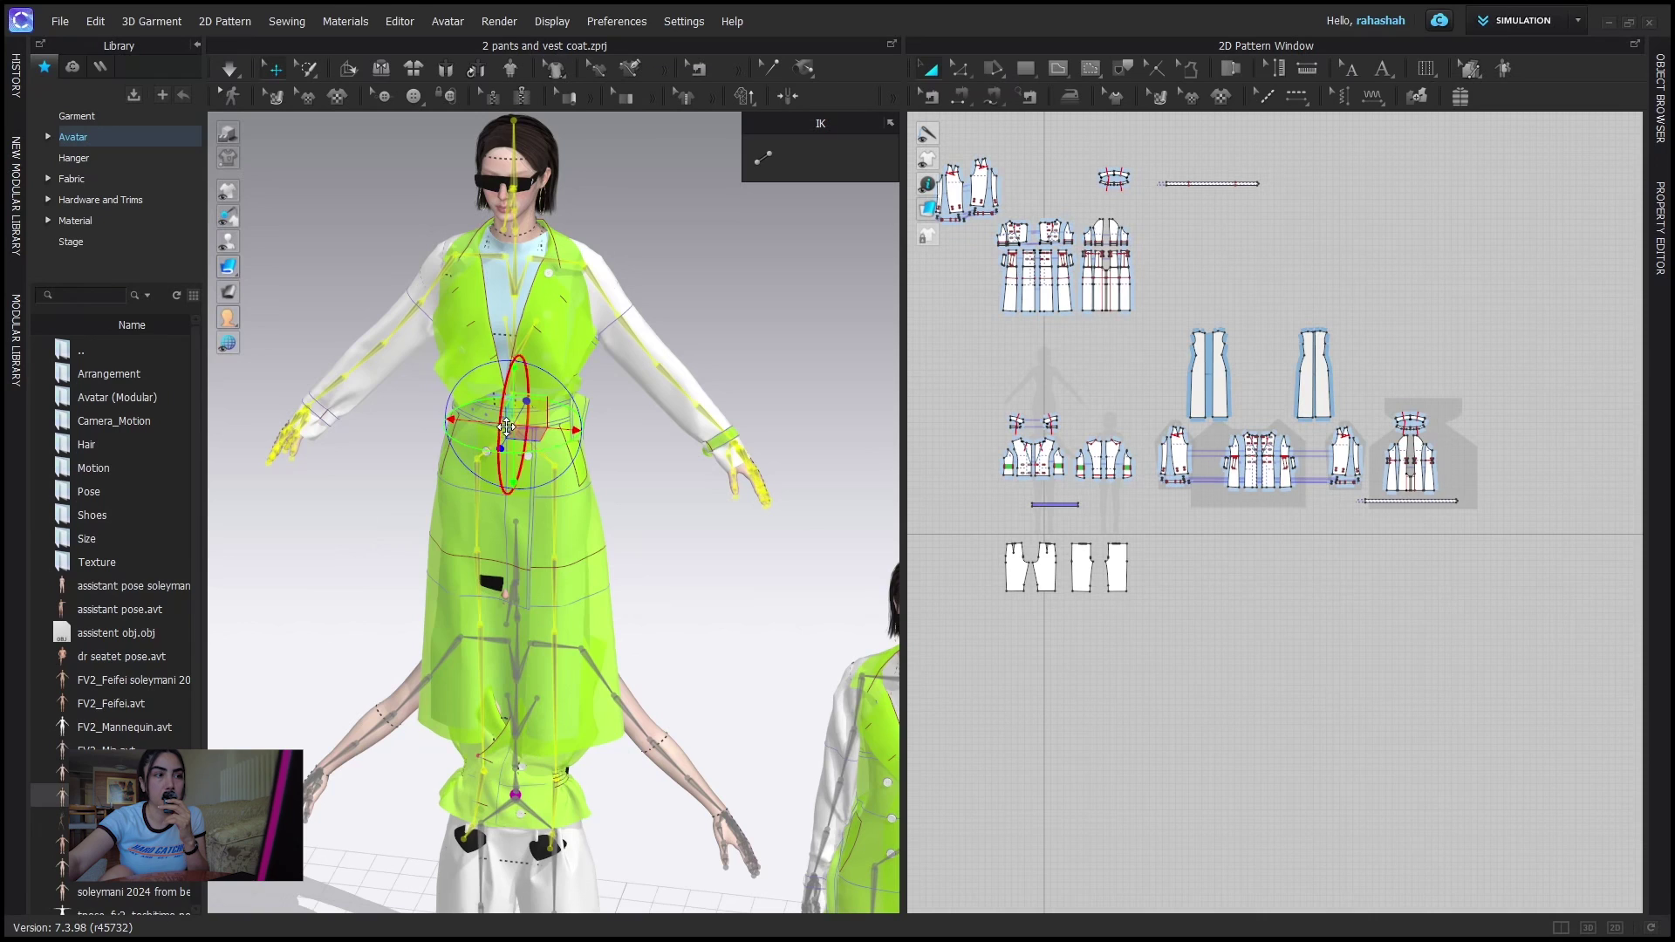
drag(520, 425, 574, 337)
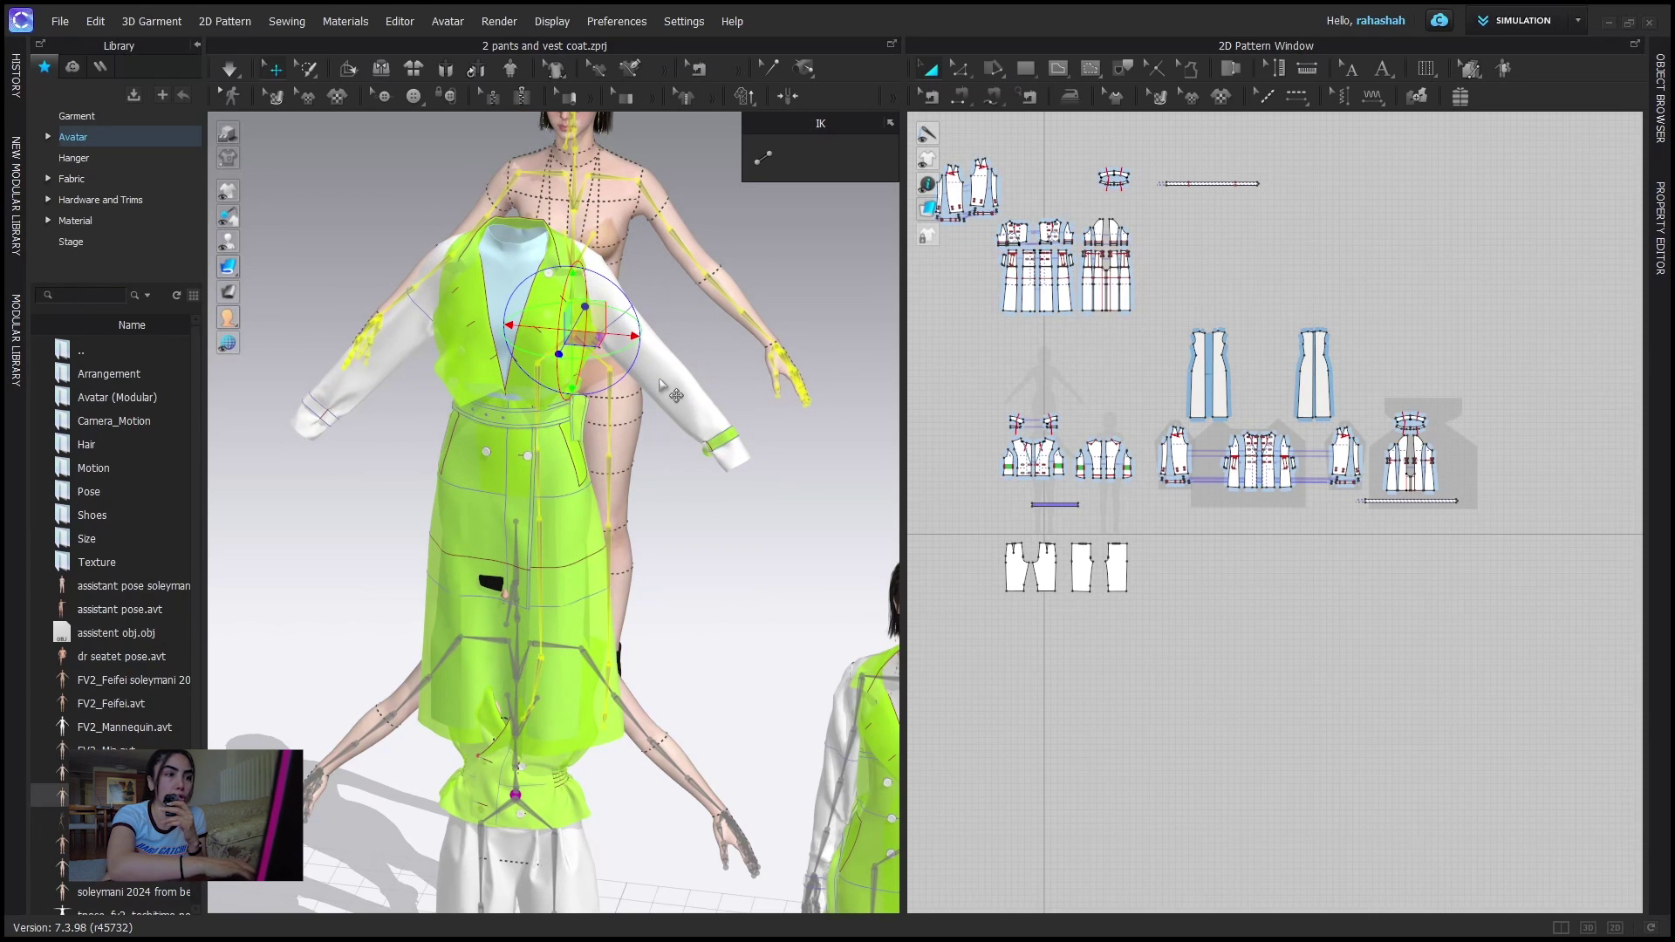
key(ctrl+z)
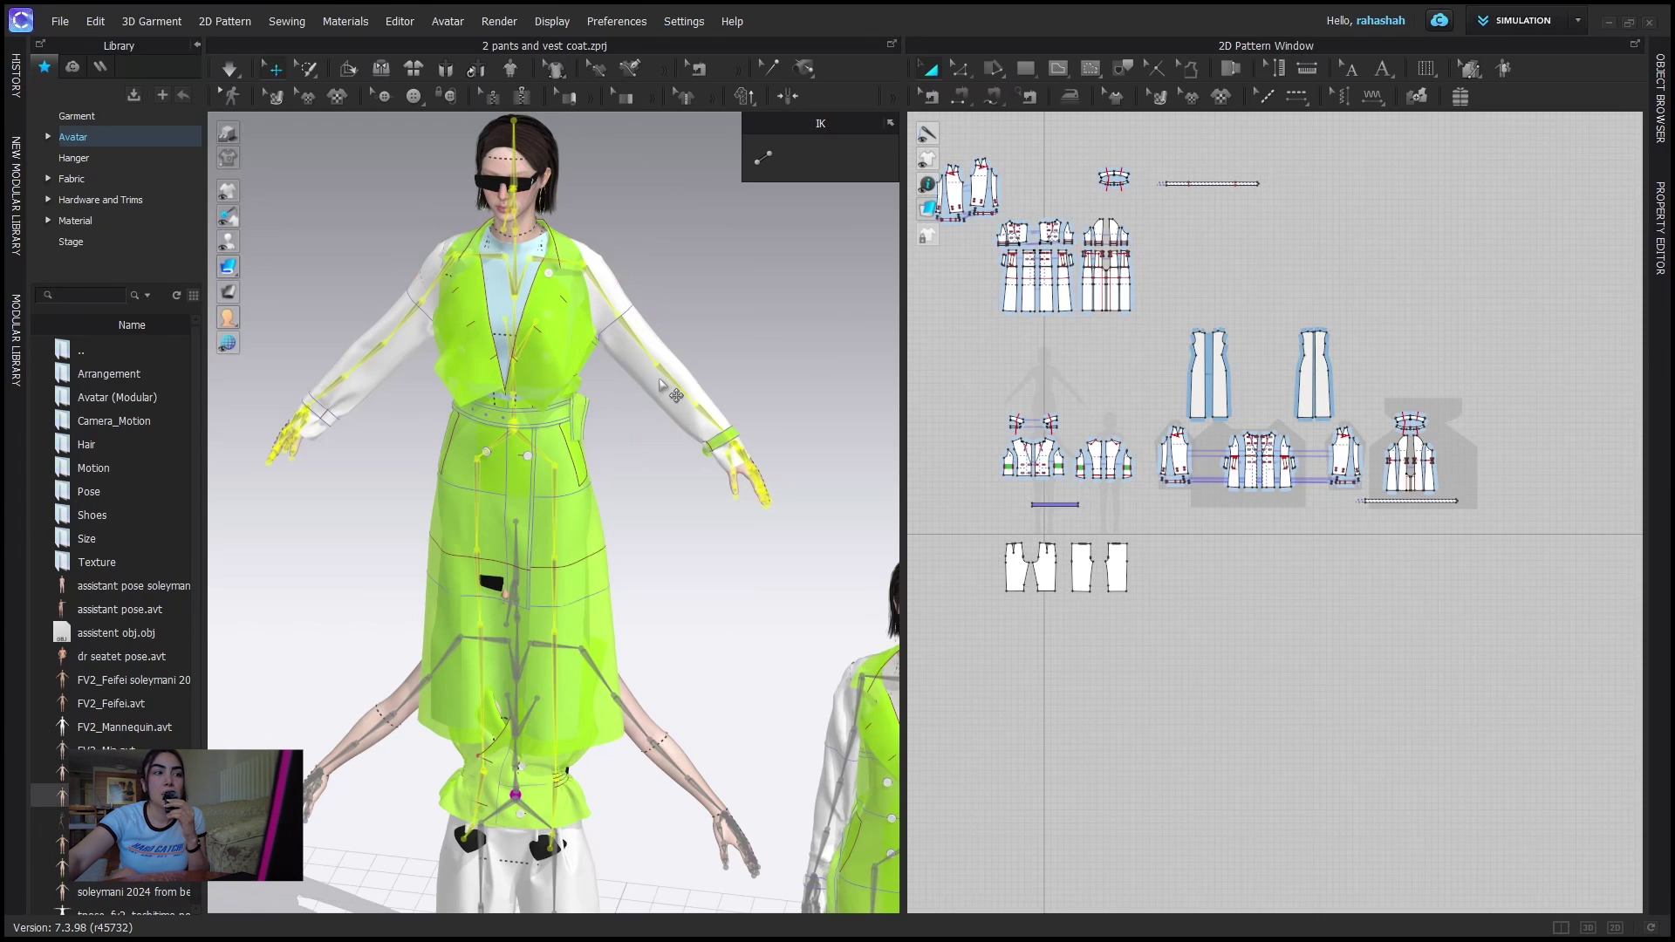
- Select all pattern pieces of the newly added trench coat outfit and try shifting the garments in 3D, reverting the shift
scroll(518, 430, up, 4)
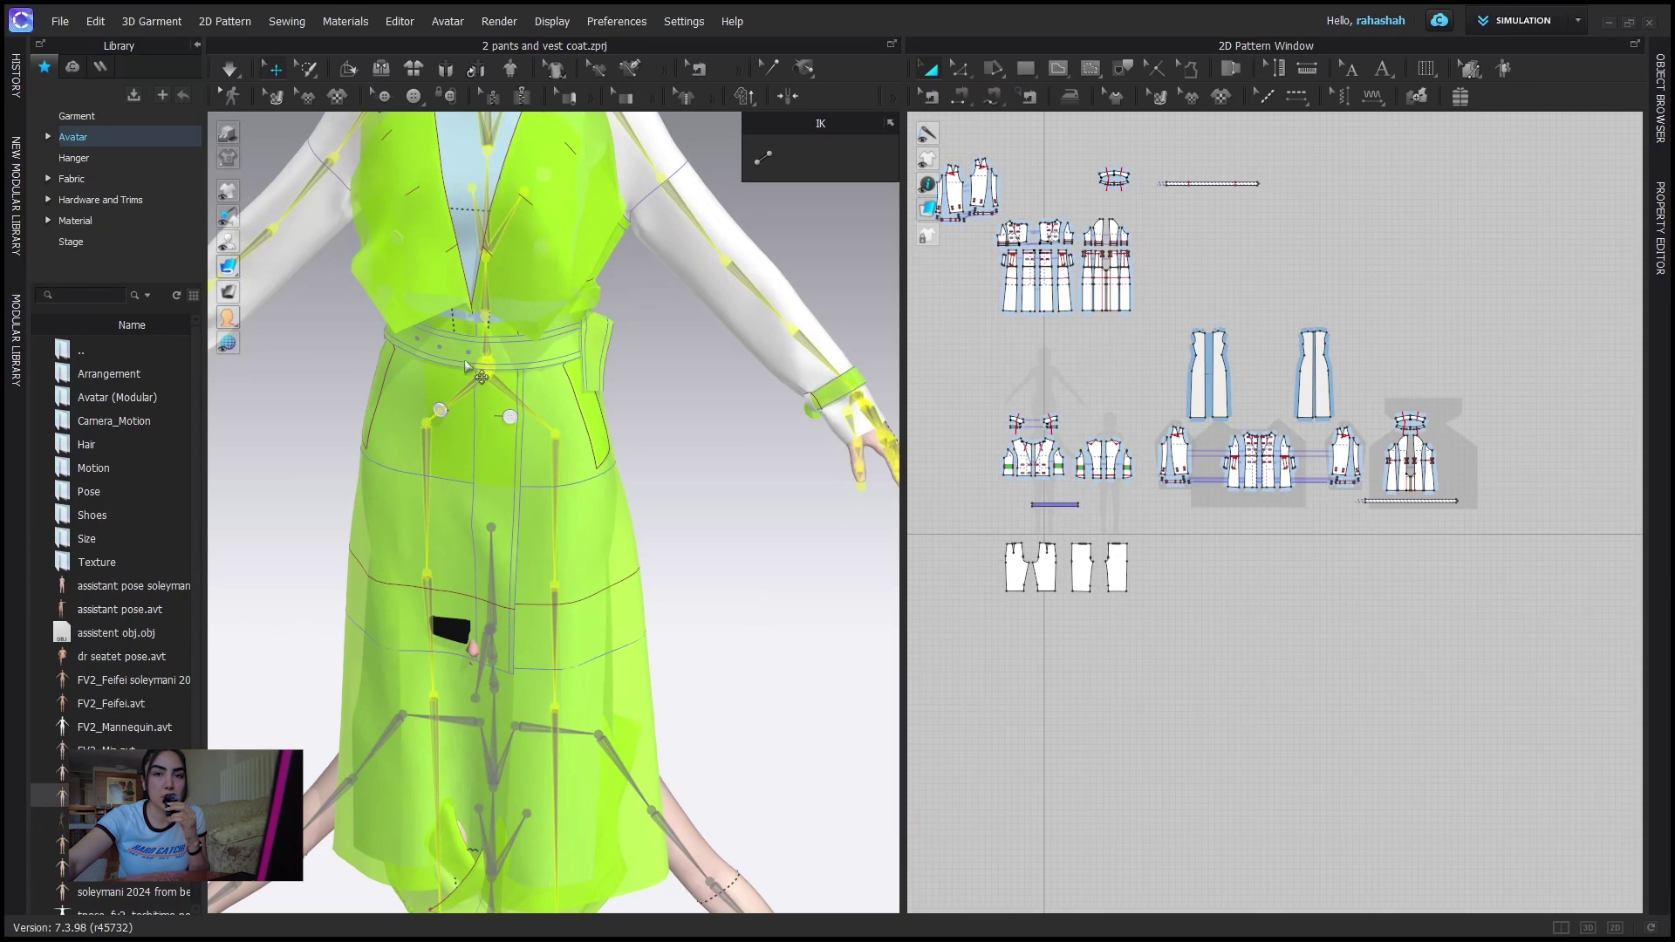
right_drag(454, 473, 424, 375)
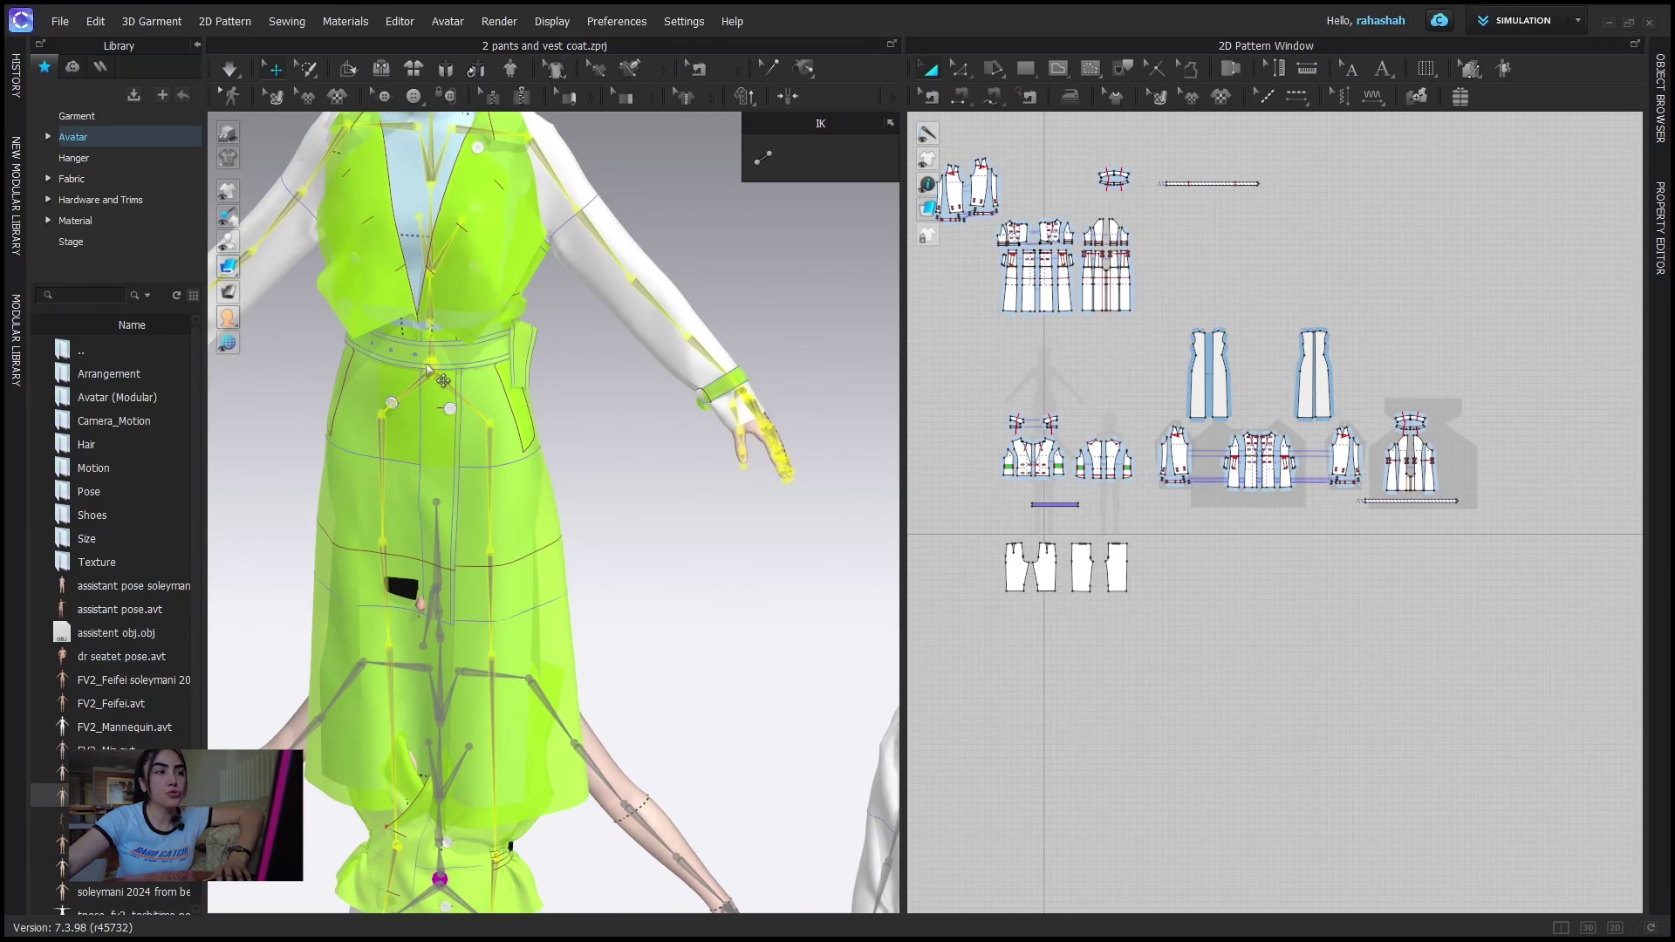
scroll(471, 392, down, 3)
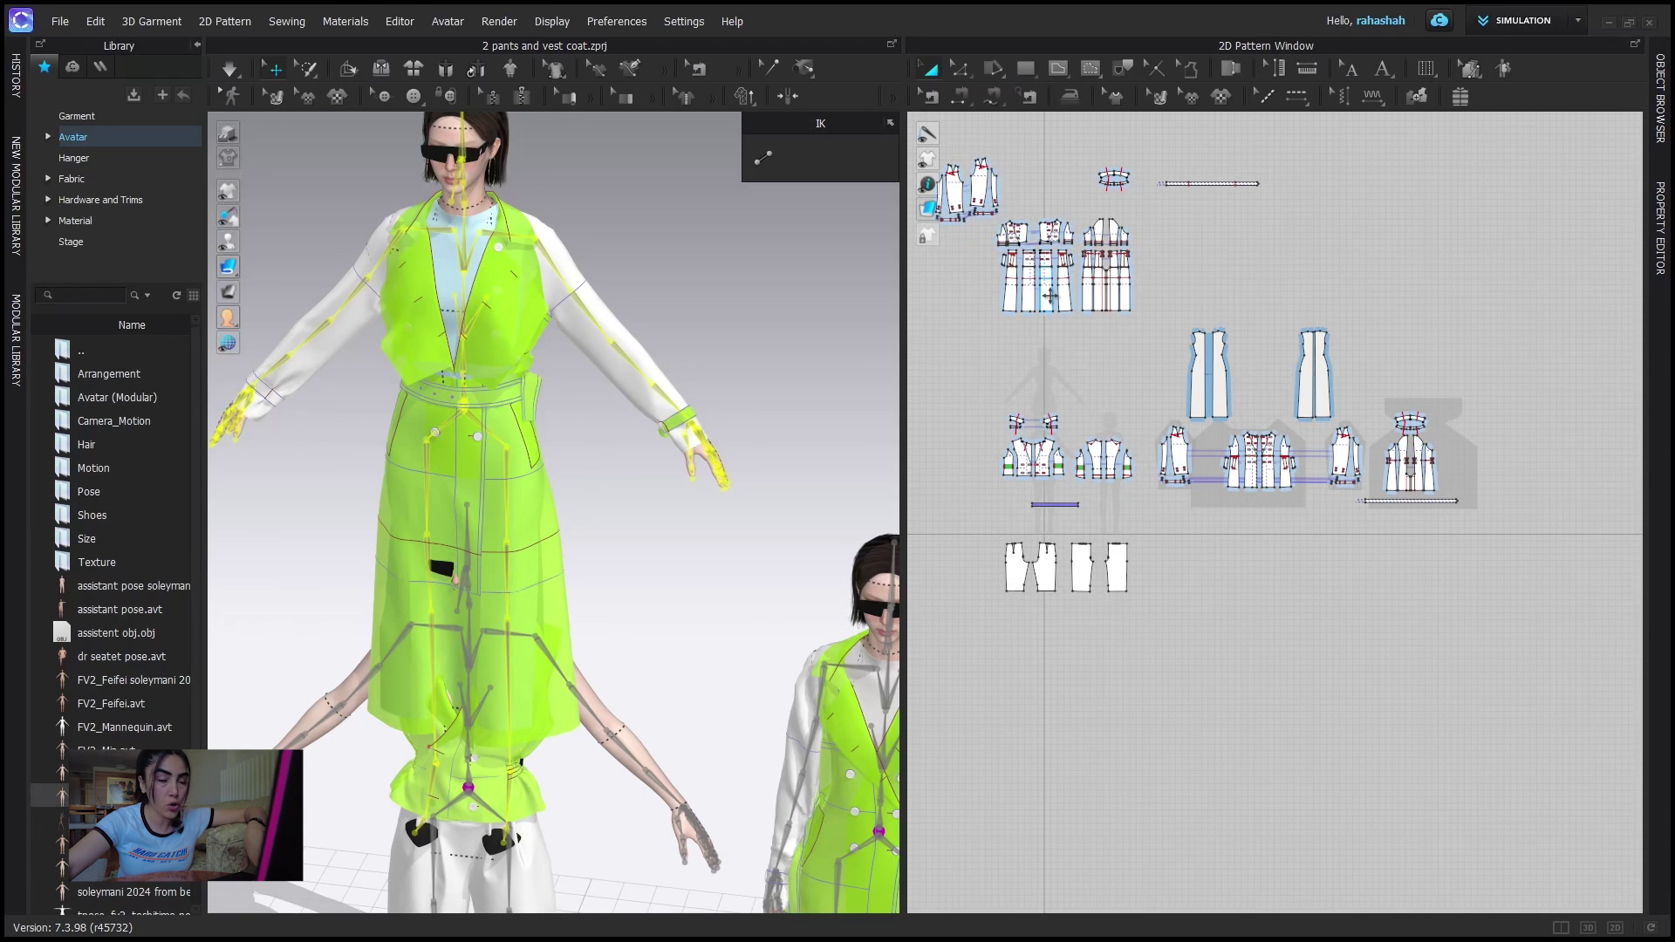
right_drag(1187, 253, 1307, 377)
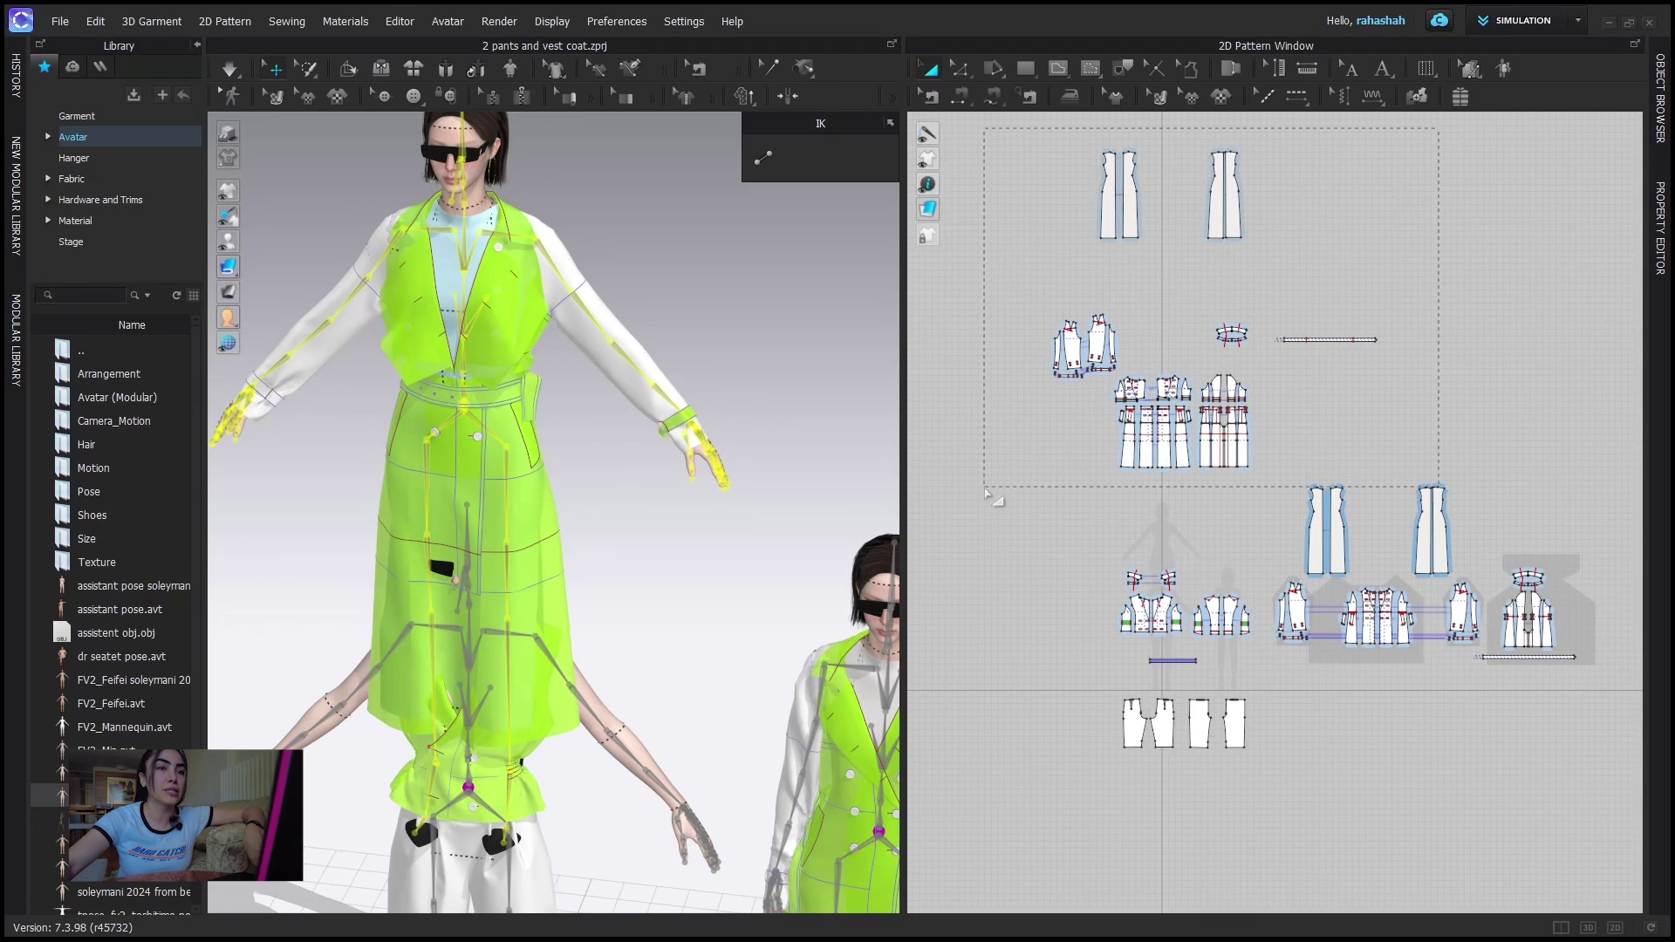
drag(985, 485, 991, 494)
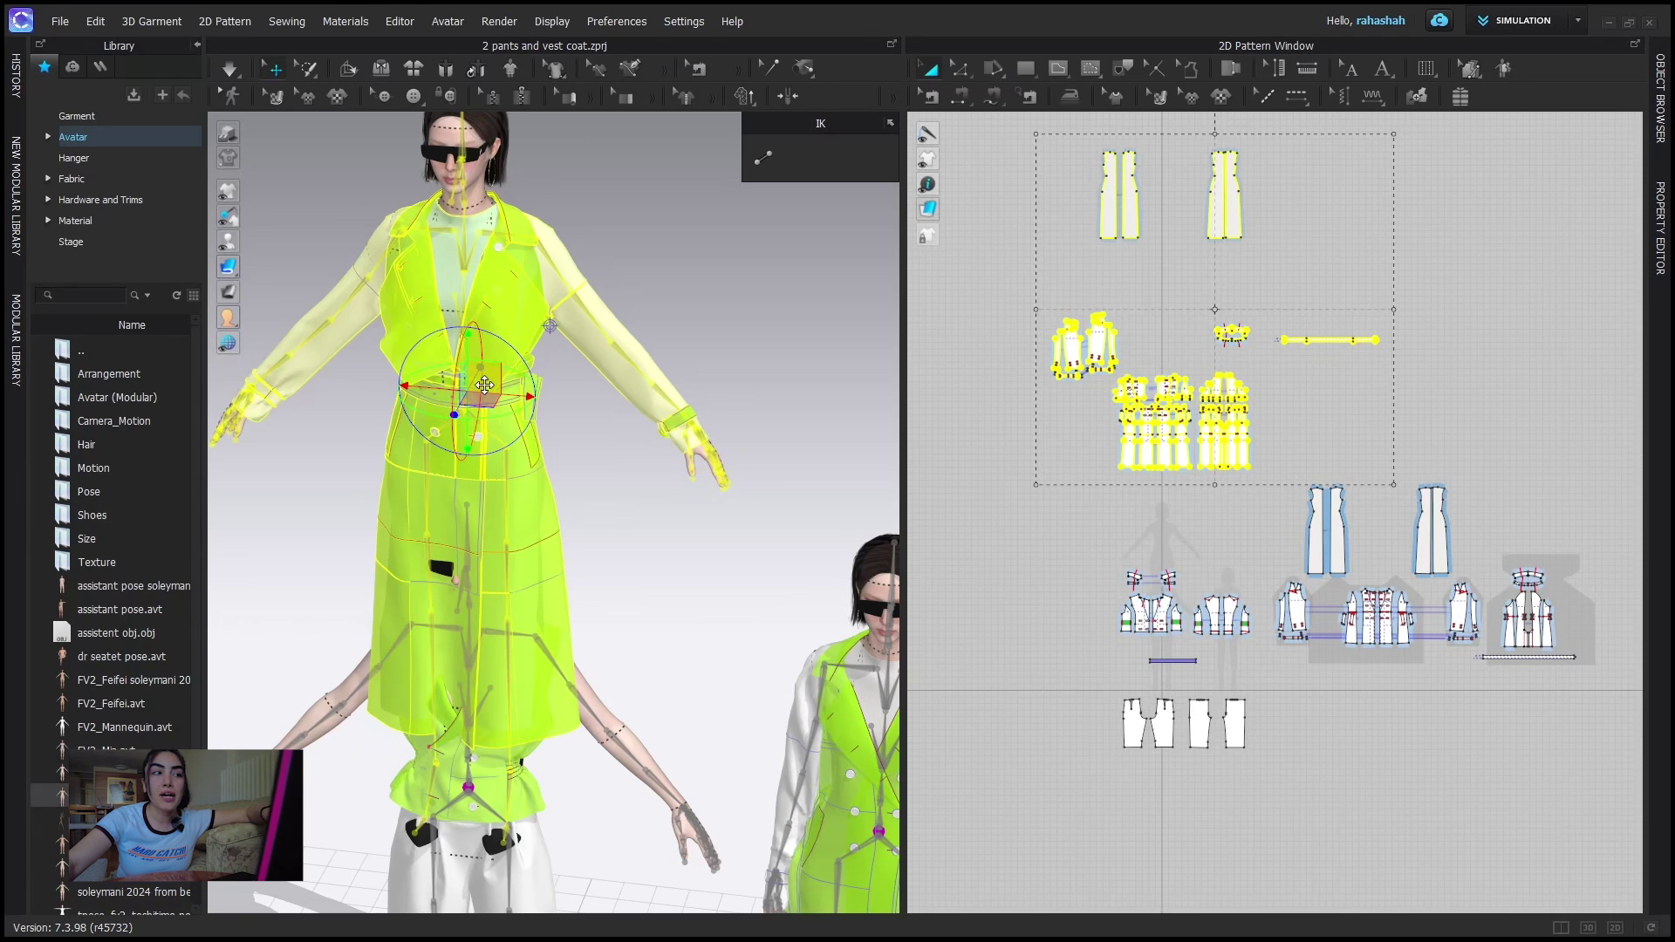
scroll(449, 375, up, 2)
scroll(449, 375, up, 1)
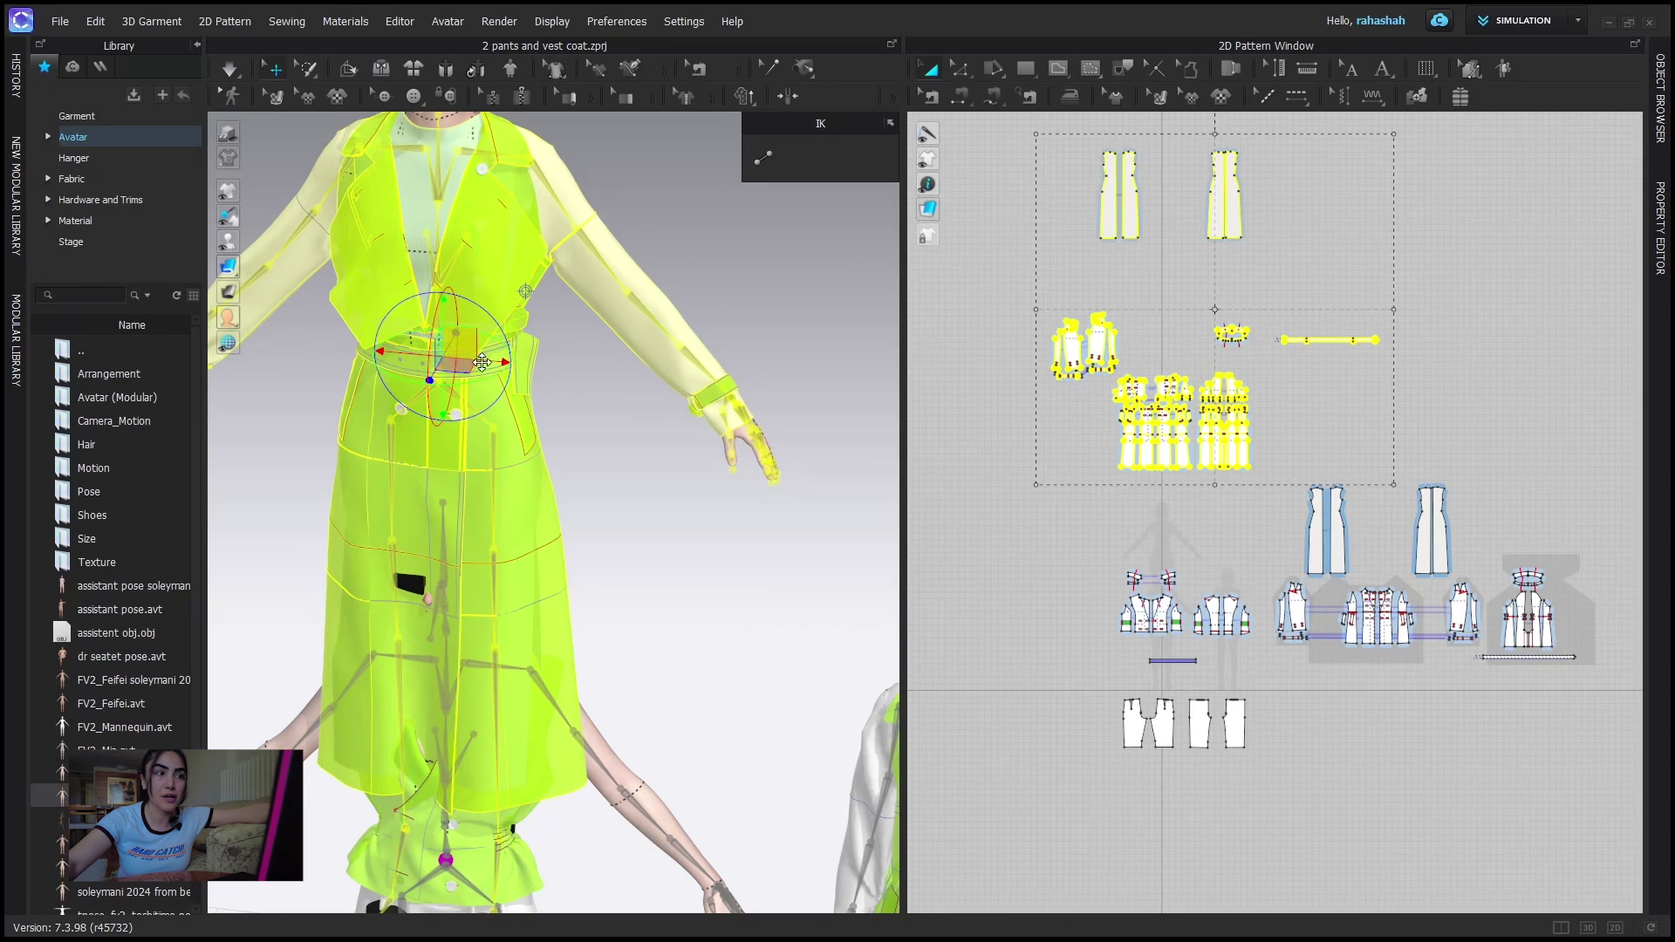
mouse_move(492, 366)
mouse_down()
mouse_move(615, 369)
mouse_move(490, 388)
mouse_move(511, 389)
mouse_up()
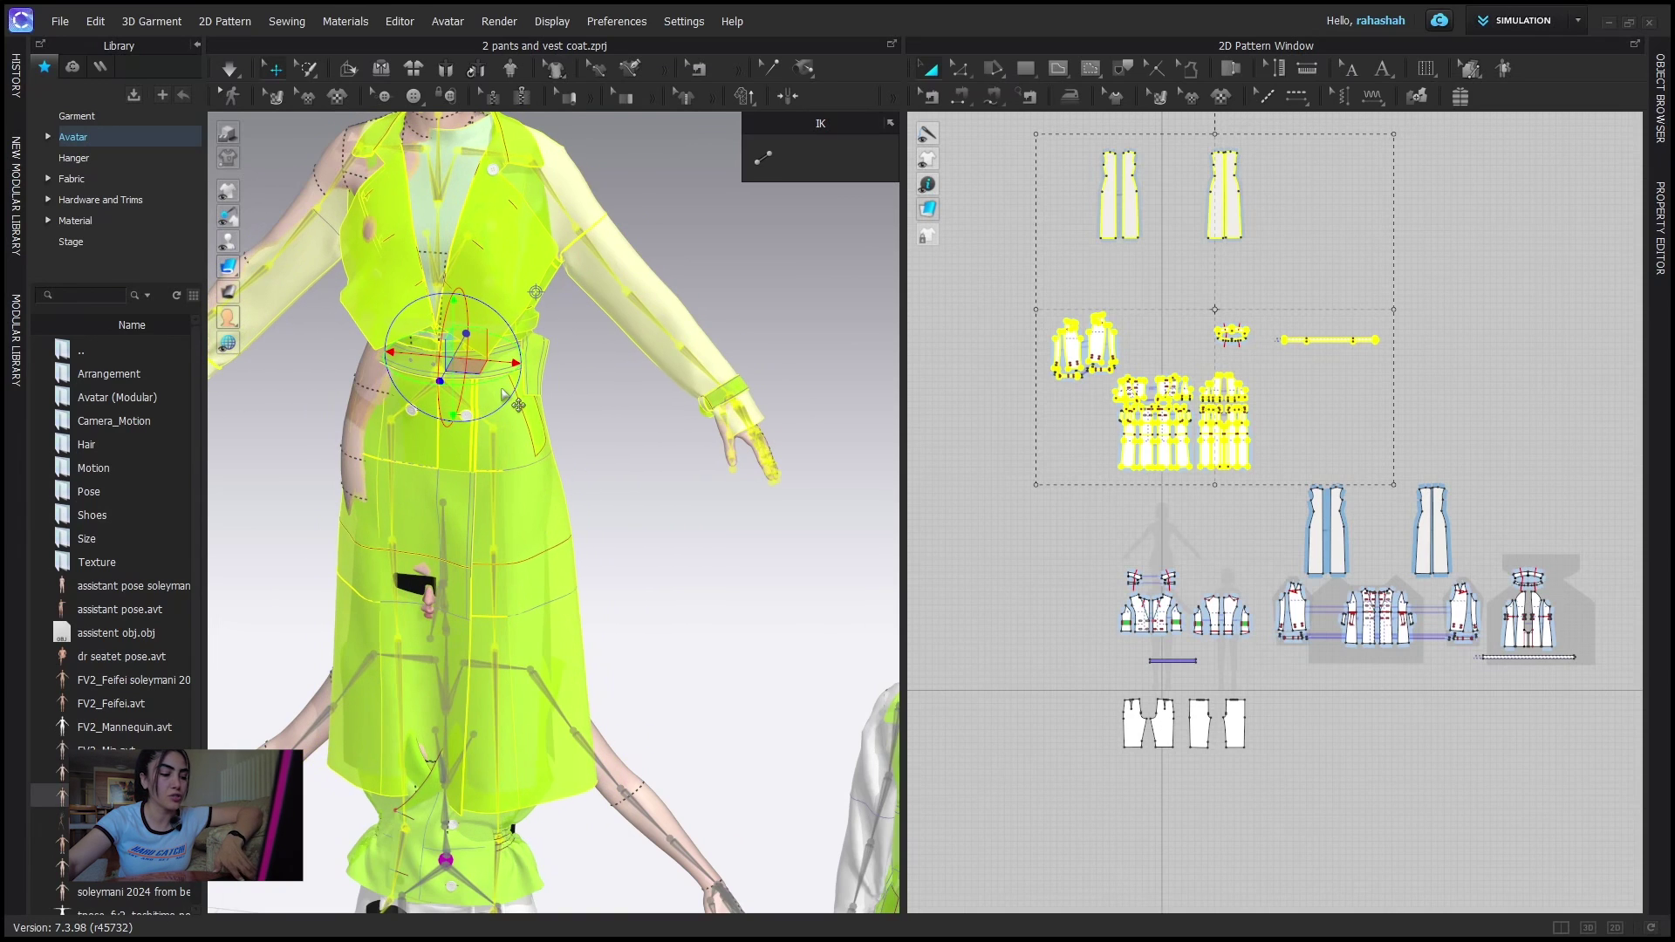
key(space)
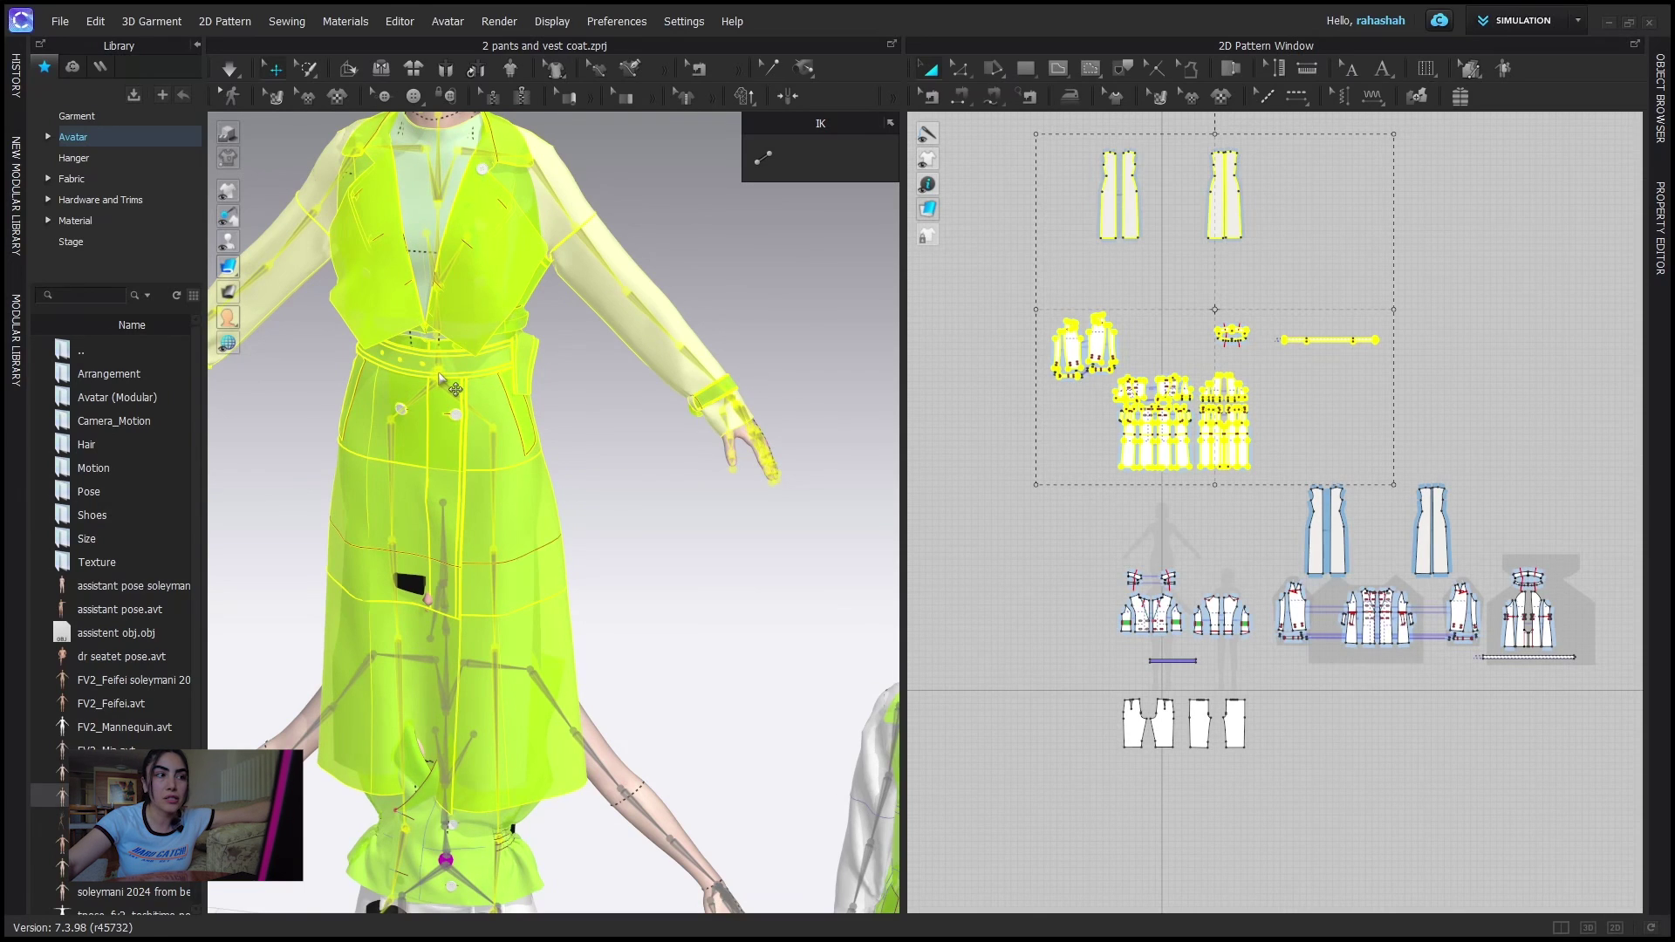
- Select the root hip joint of the trench coat avatar so its whole skeleton can be moved
click(442, 383)
scroll(749, 528, up, 5)
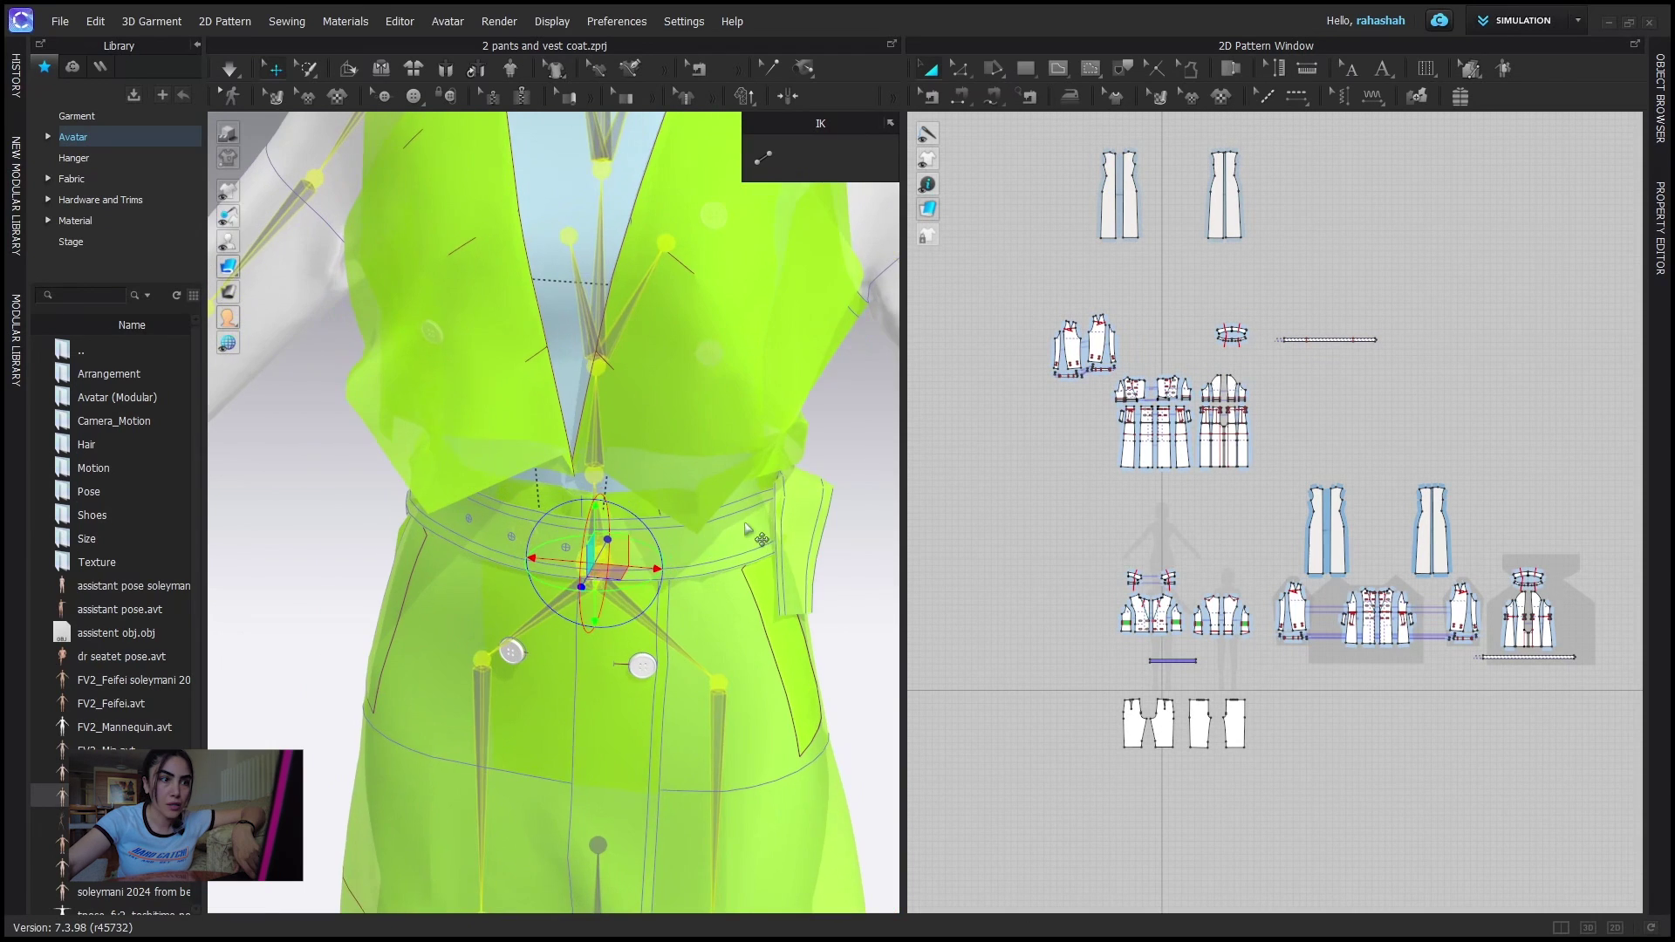
click(559, 524)
scroll(560, 525, up, 4)
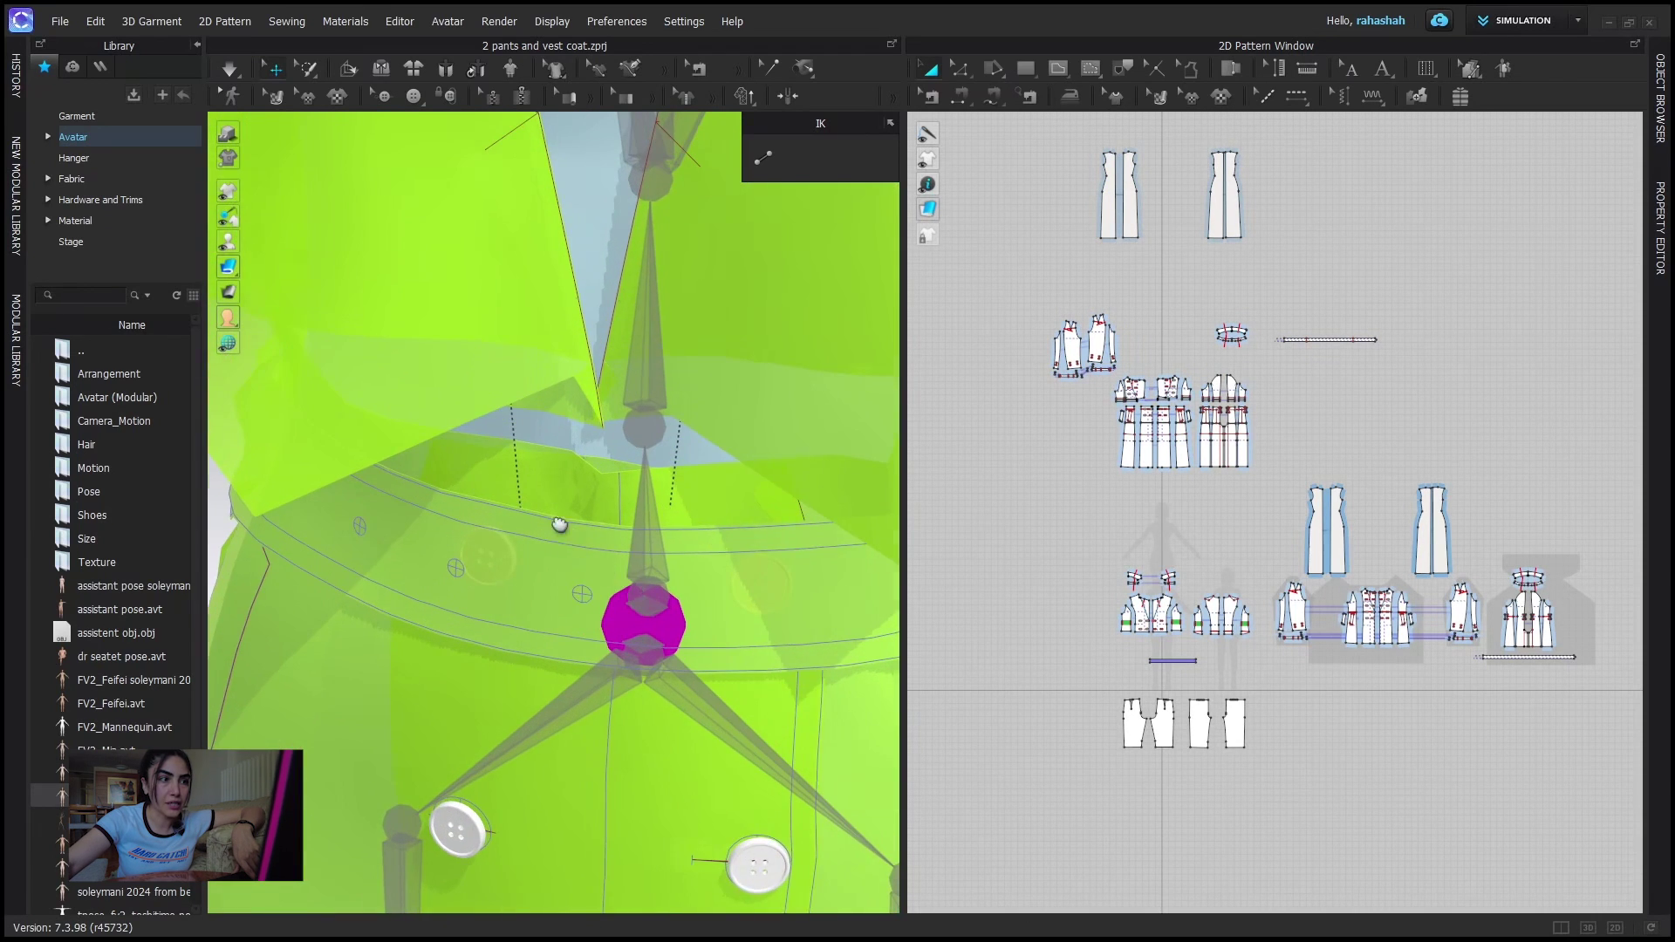
middle_drag(559, 524, 508, 486)
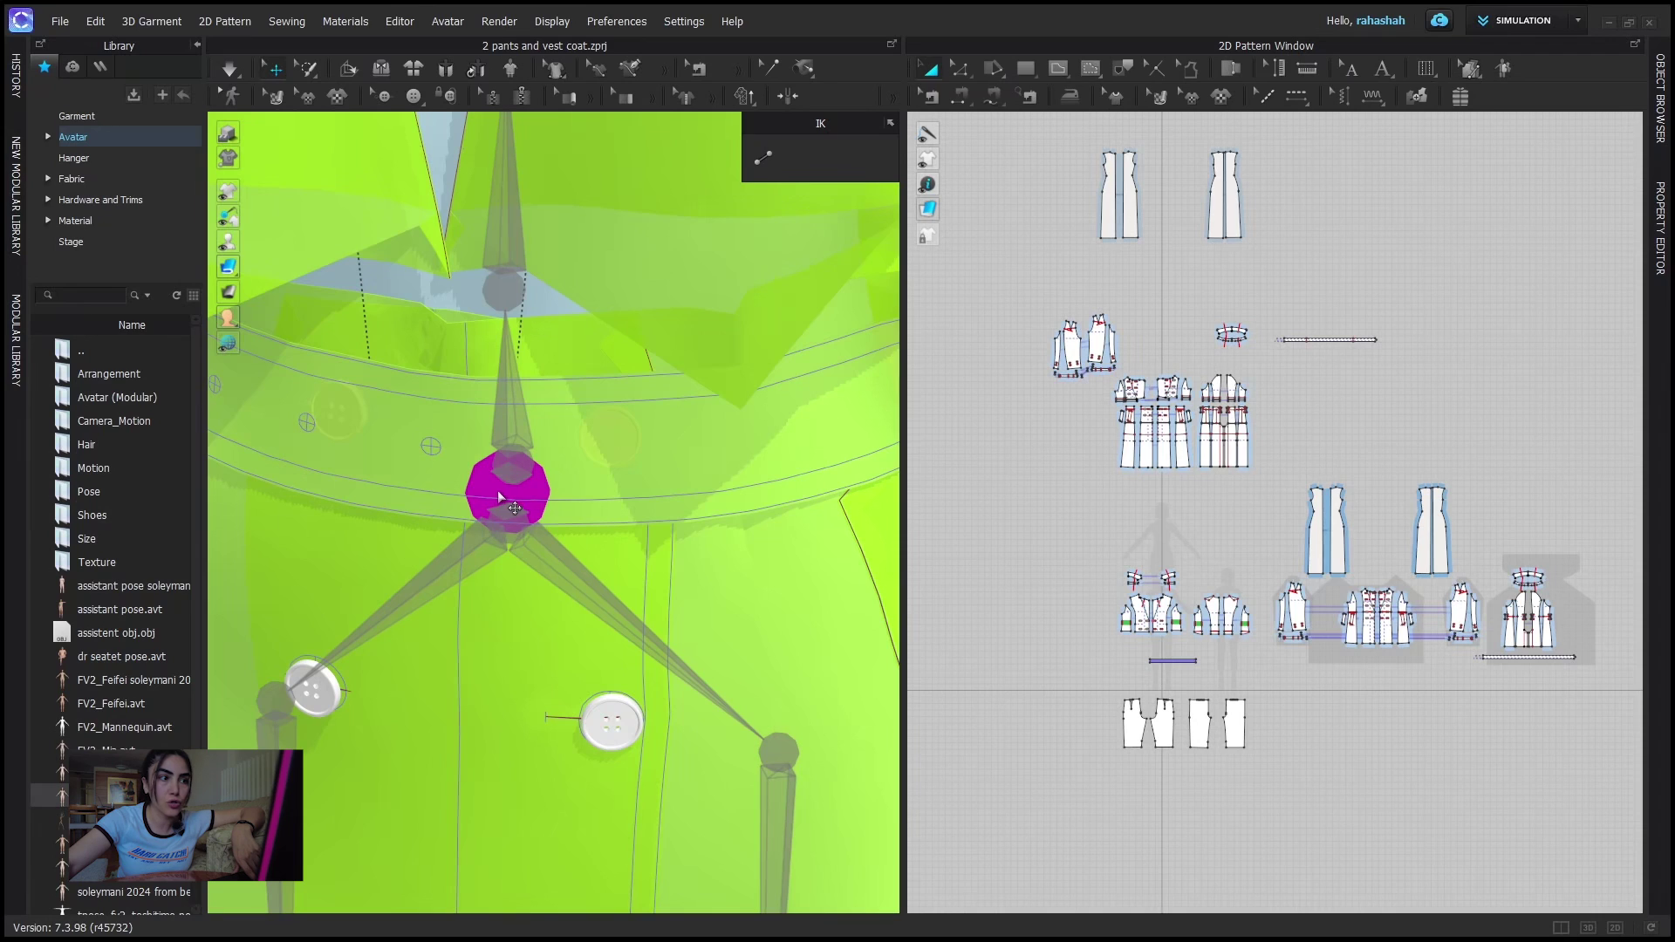
click(510, 473)
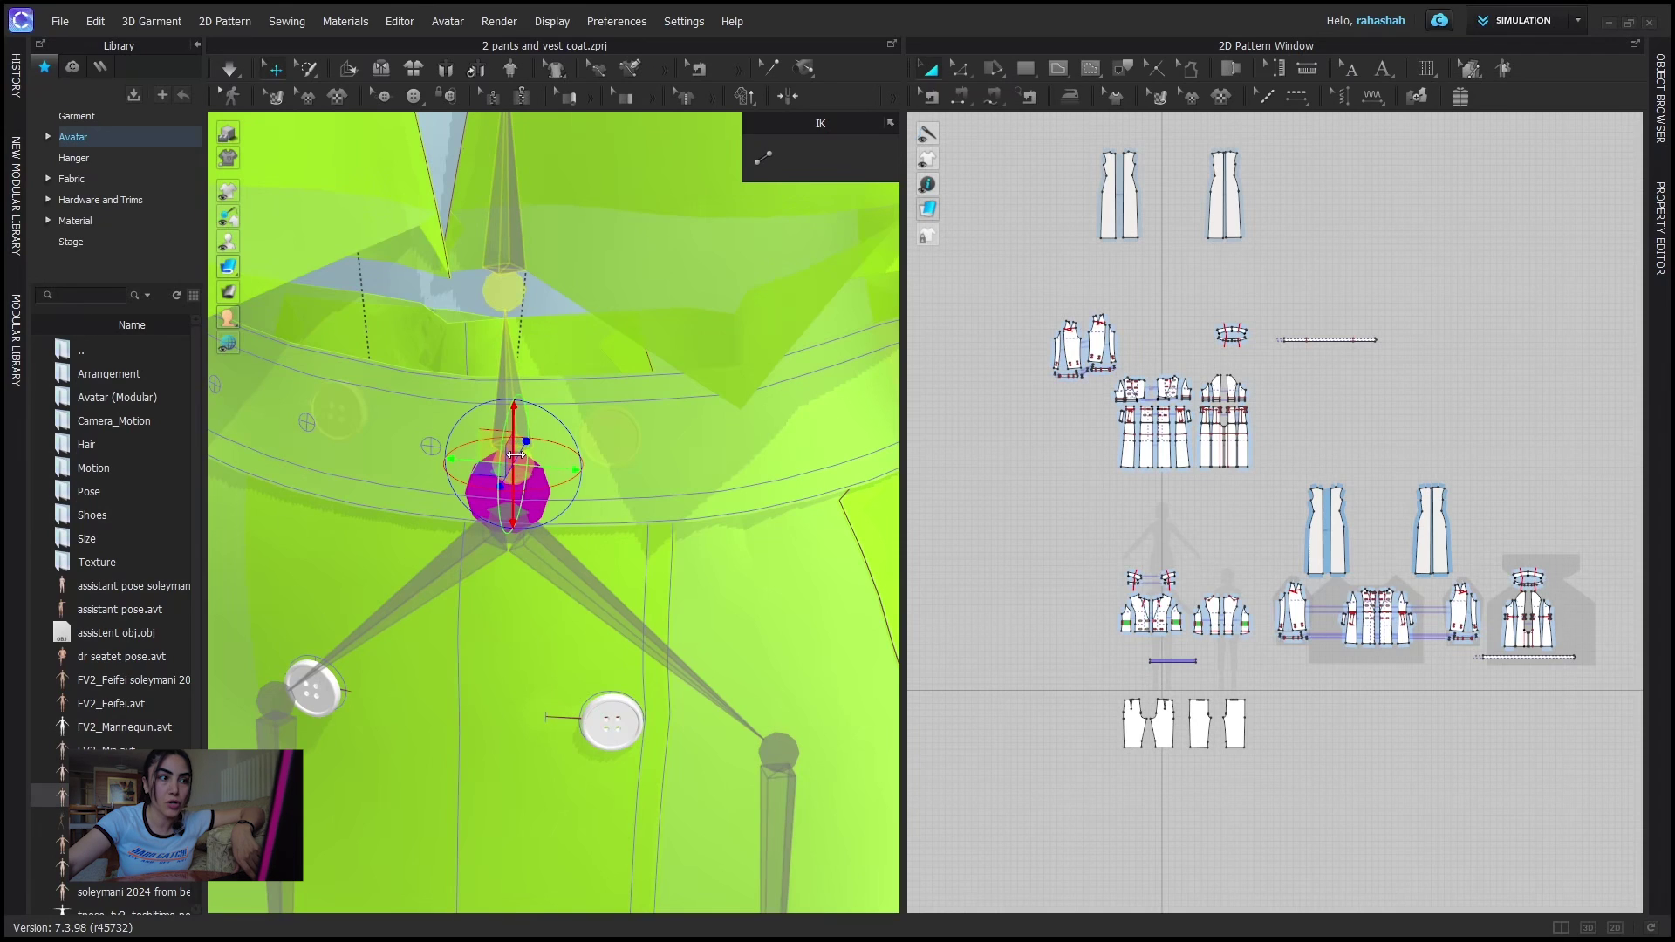
click(513, 512)
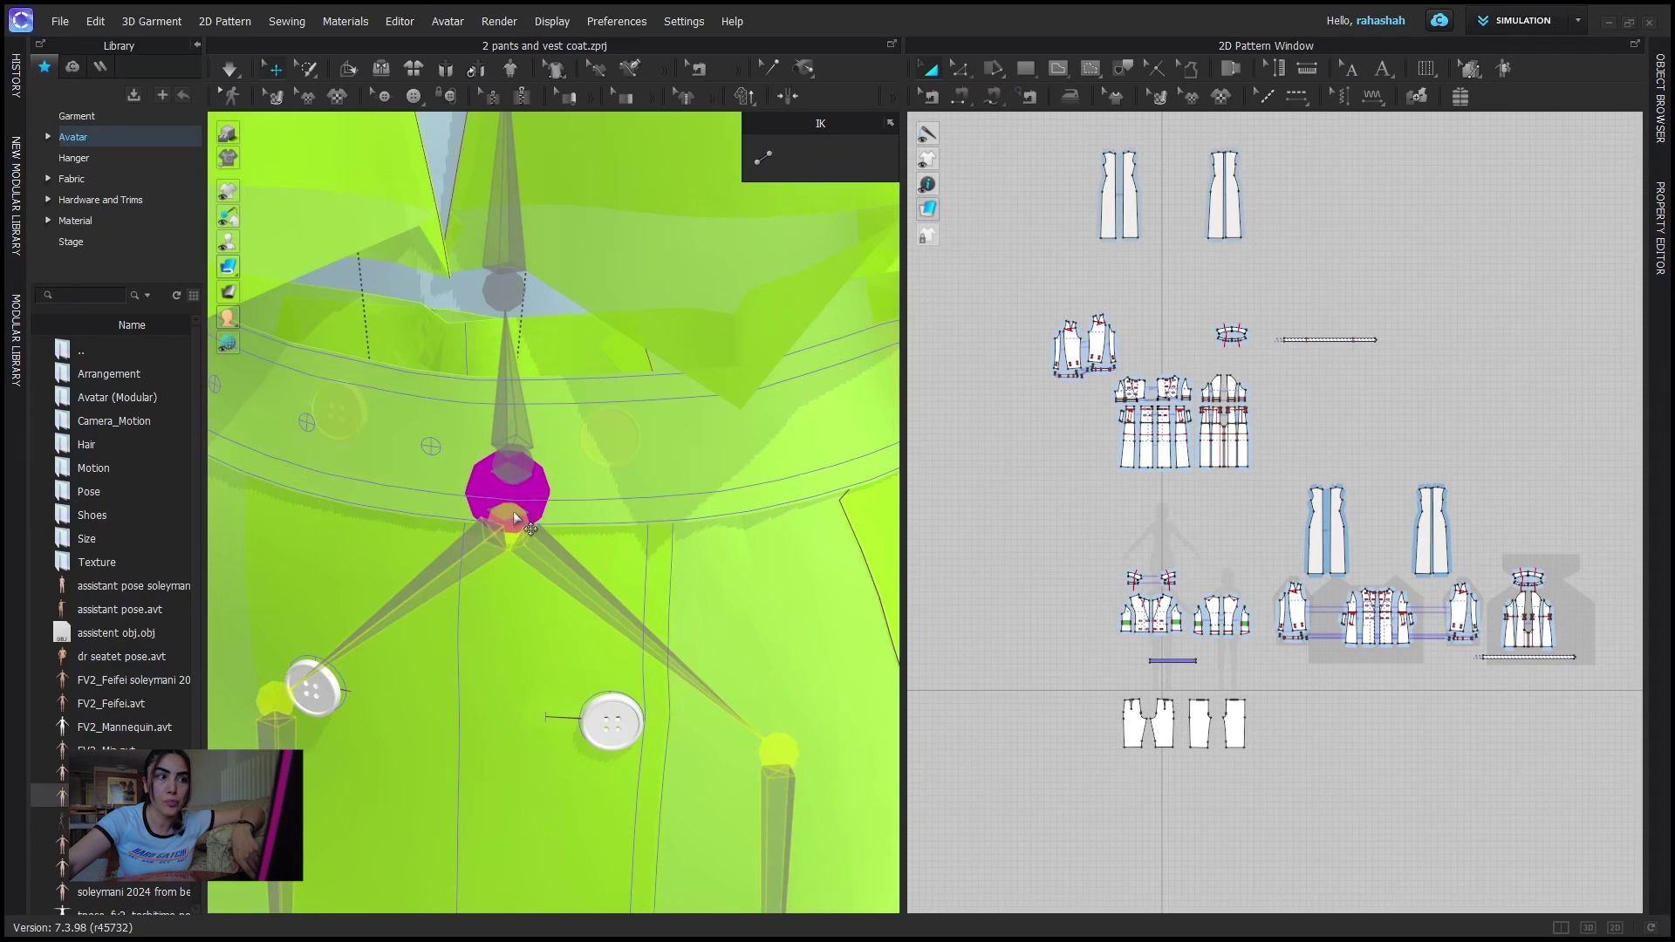
click(494, 496)
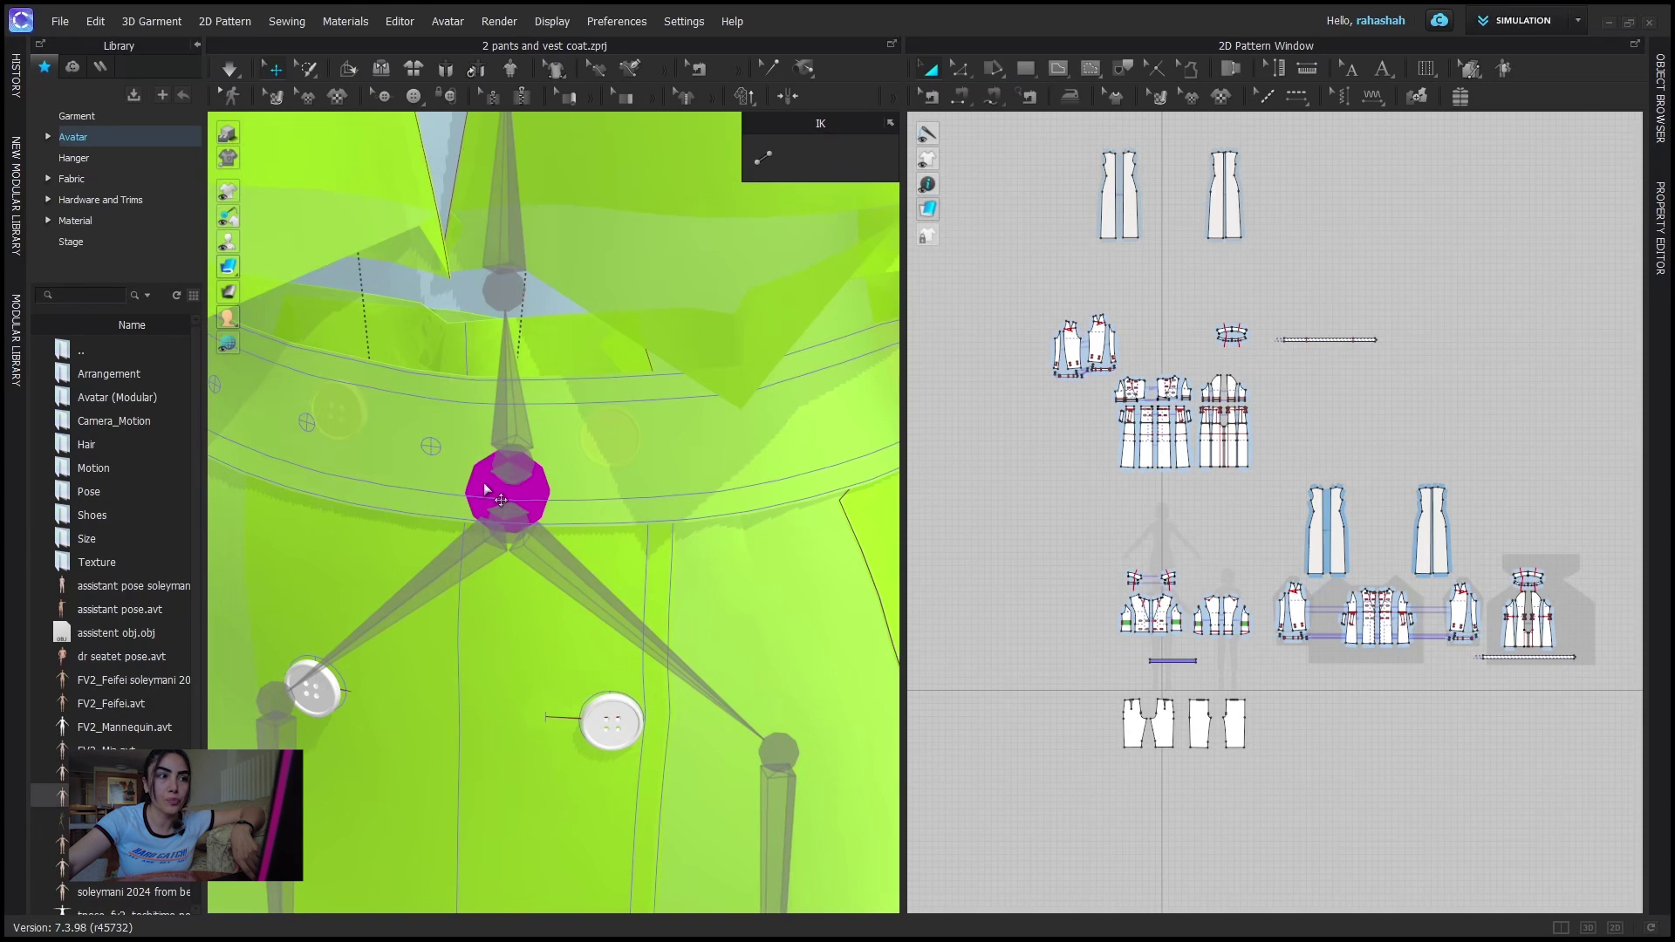
click(486, 491)
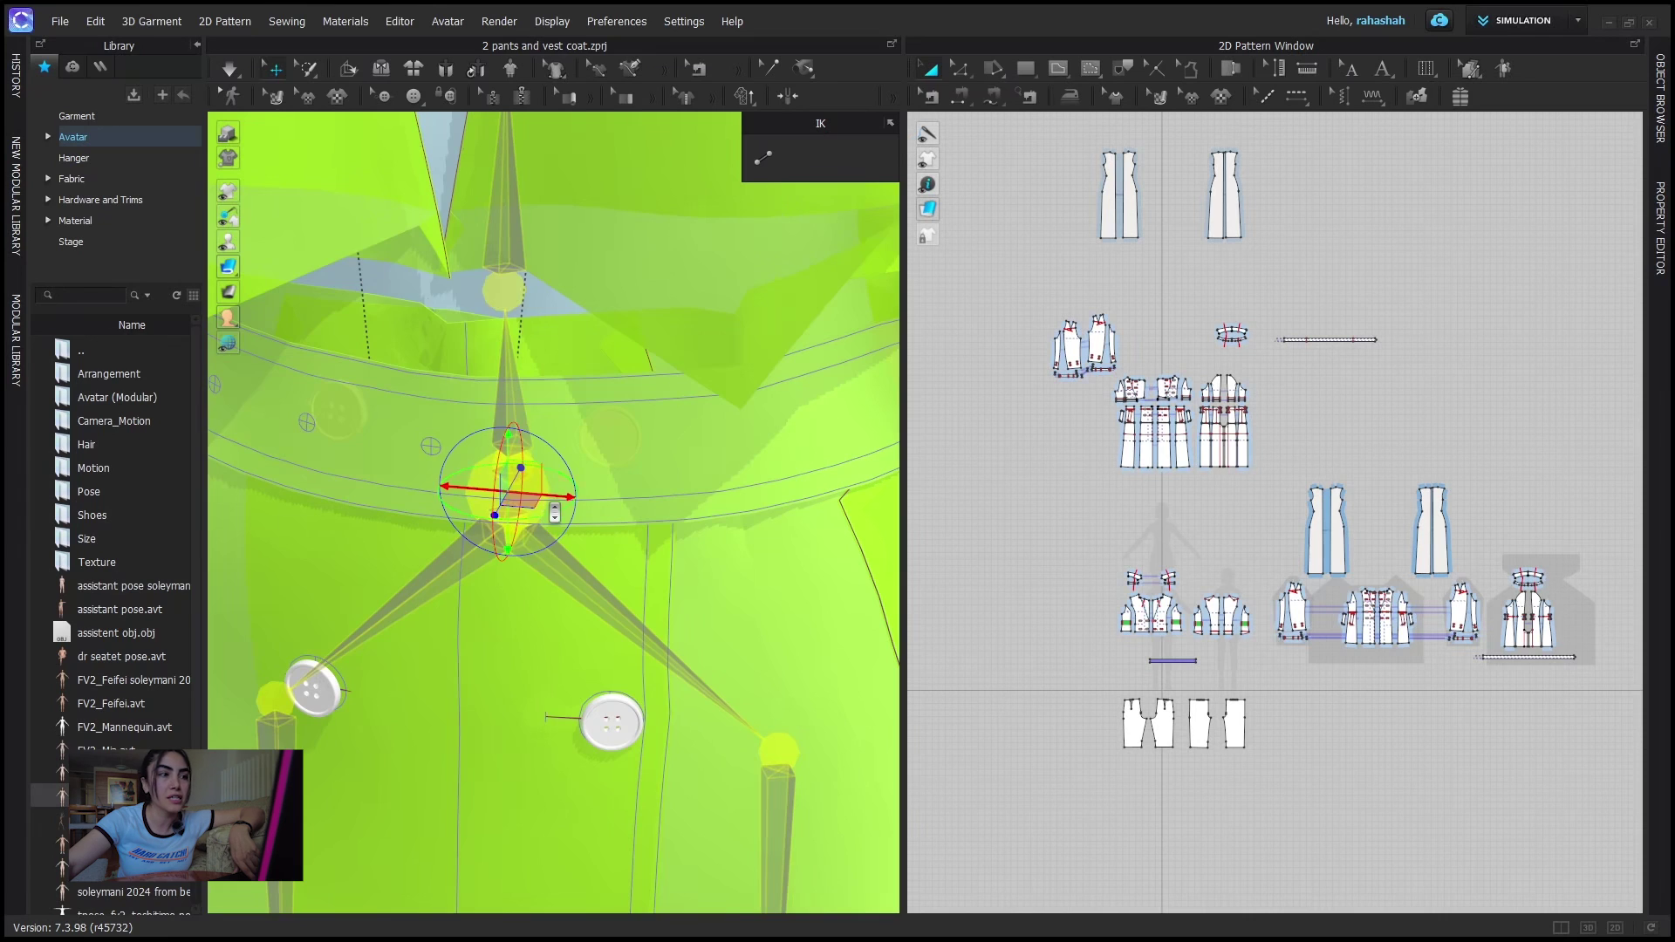
scroll(500, 500, down, 5)
scroll(580, 482, down, 2)
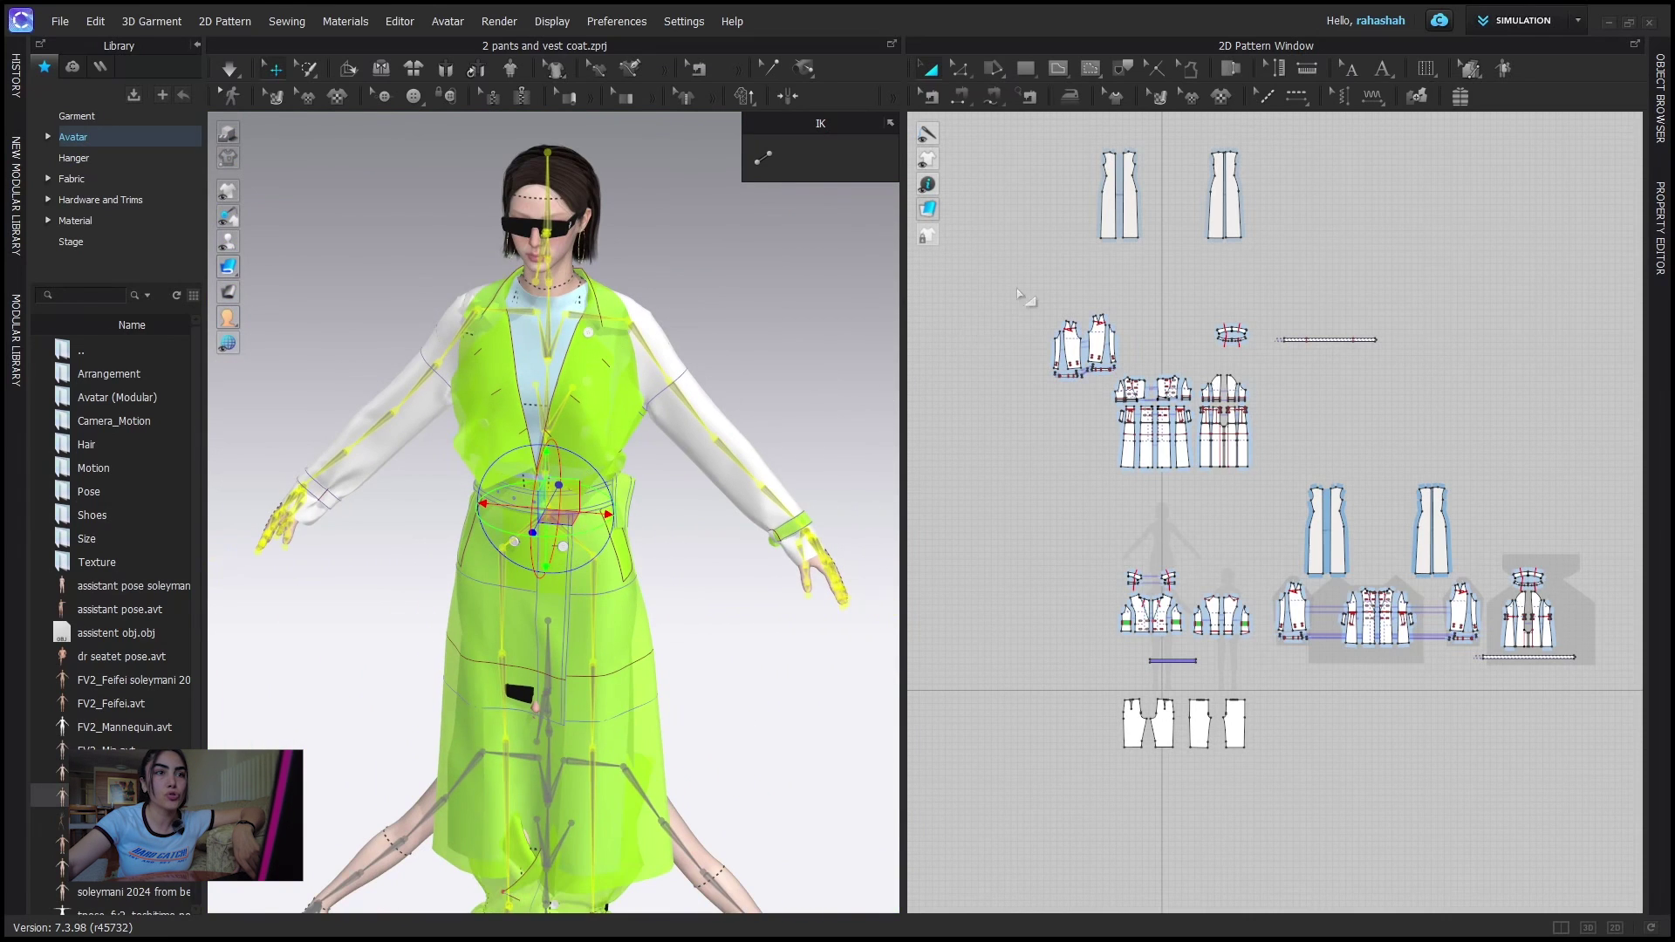
- Add all pattern pieces of the trench coat outfit to the selection together with the avatar's root hip joint
scroll(1030, 221, down, 3)
middle_drag(1036, 217, 1007, 315)
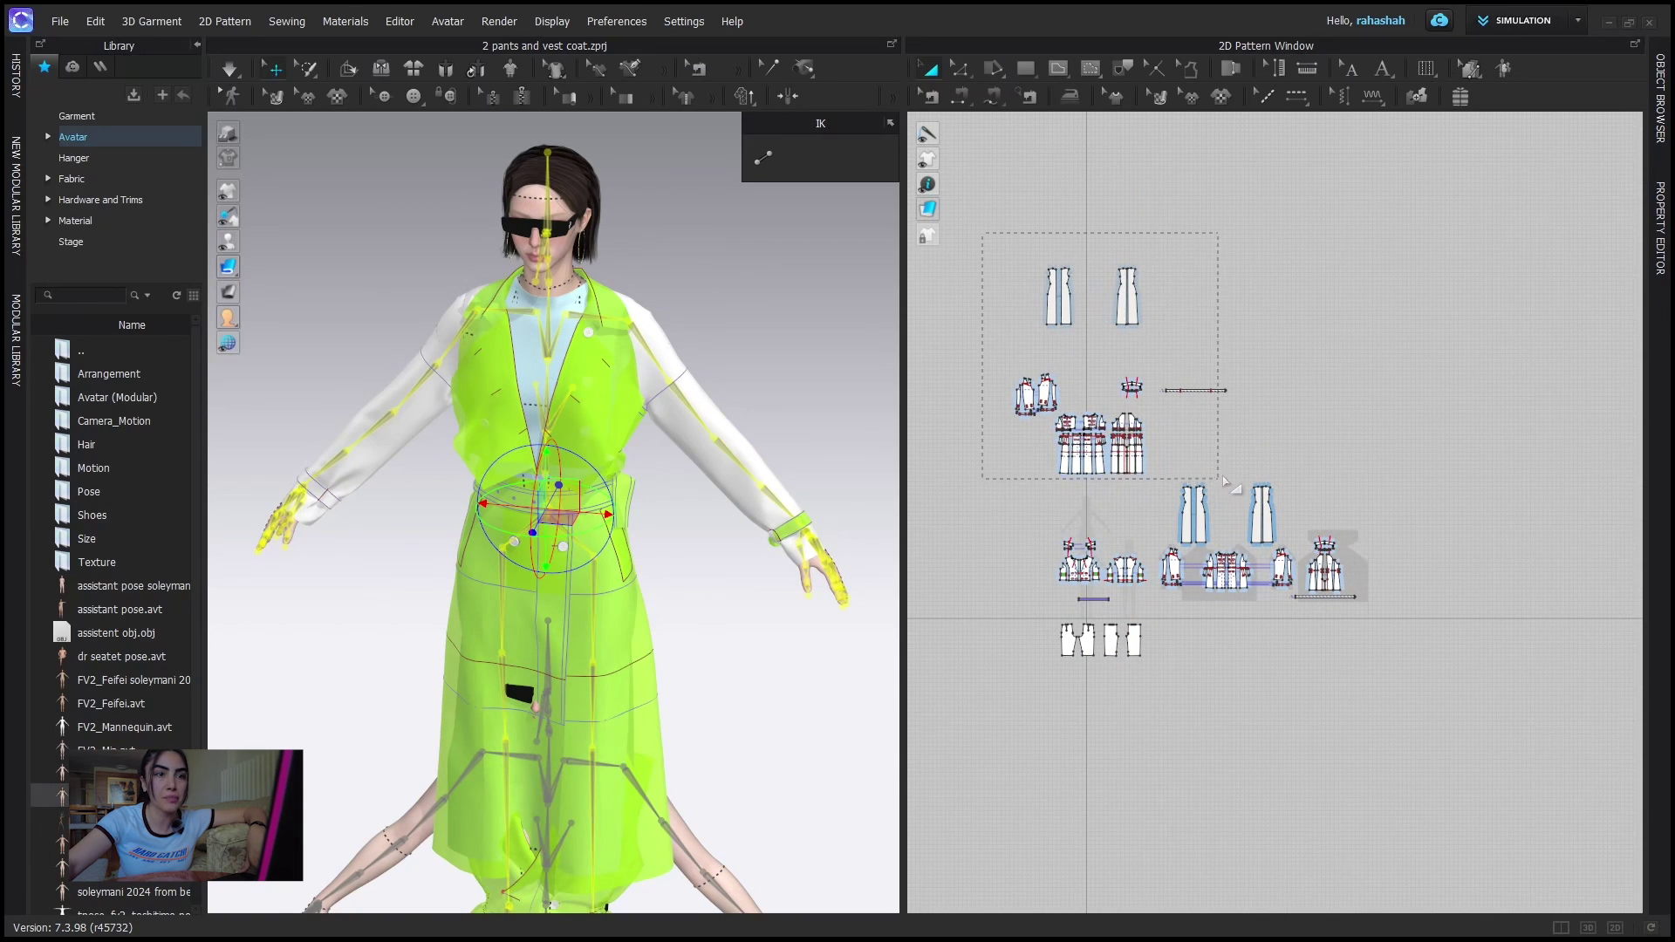
drag(1241, 486, 1242, 488)
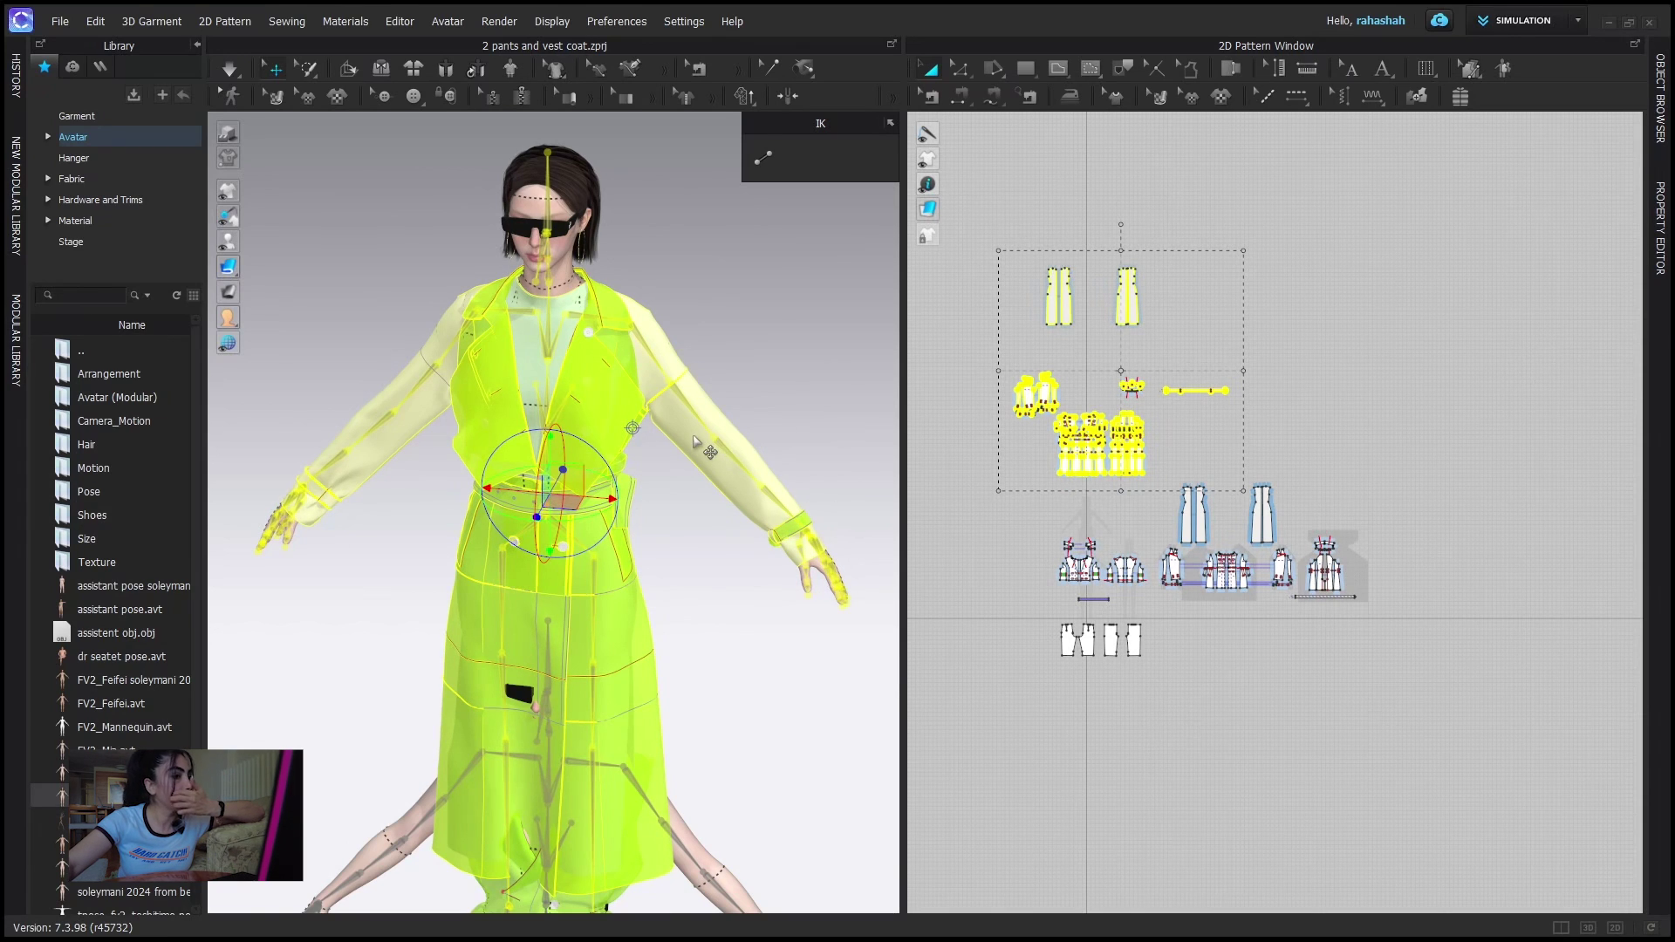
scroll(567, 493, up, 4)
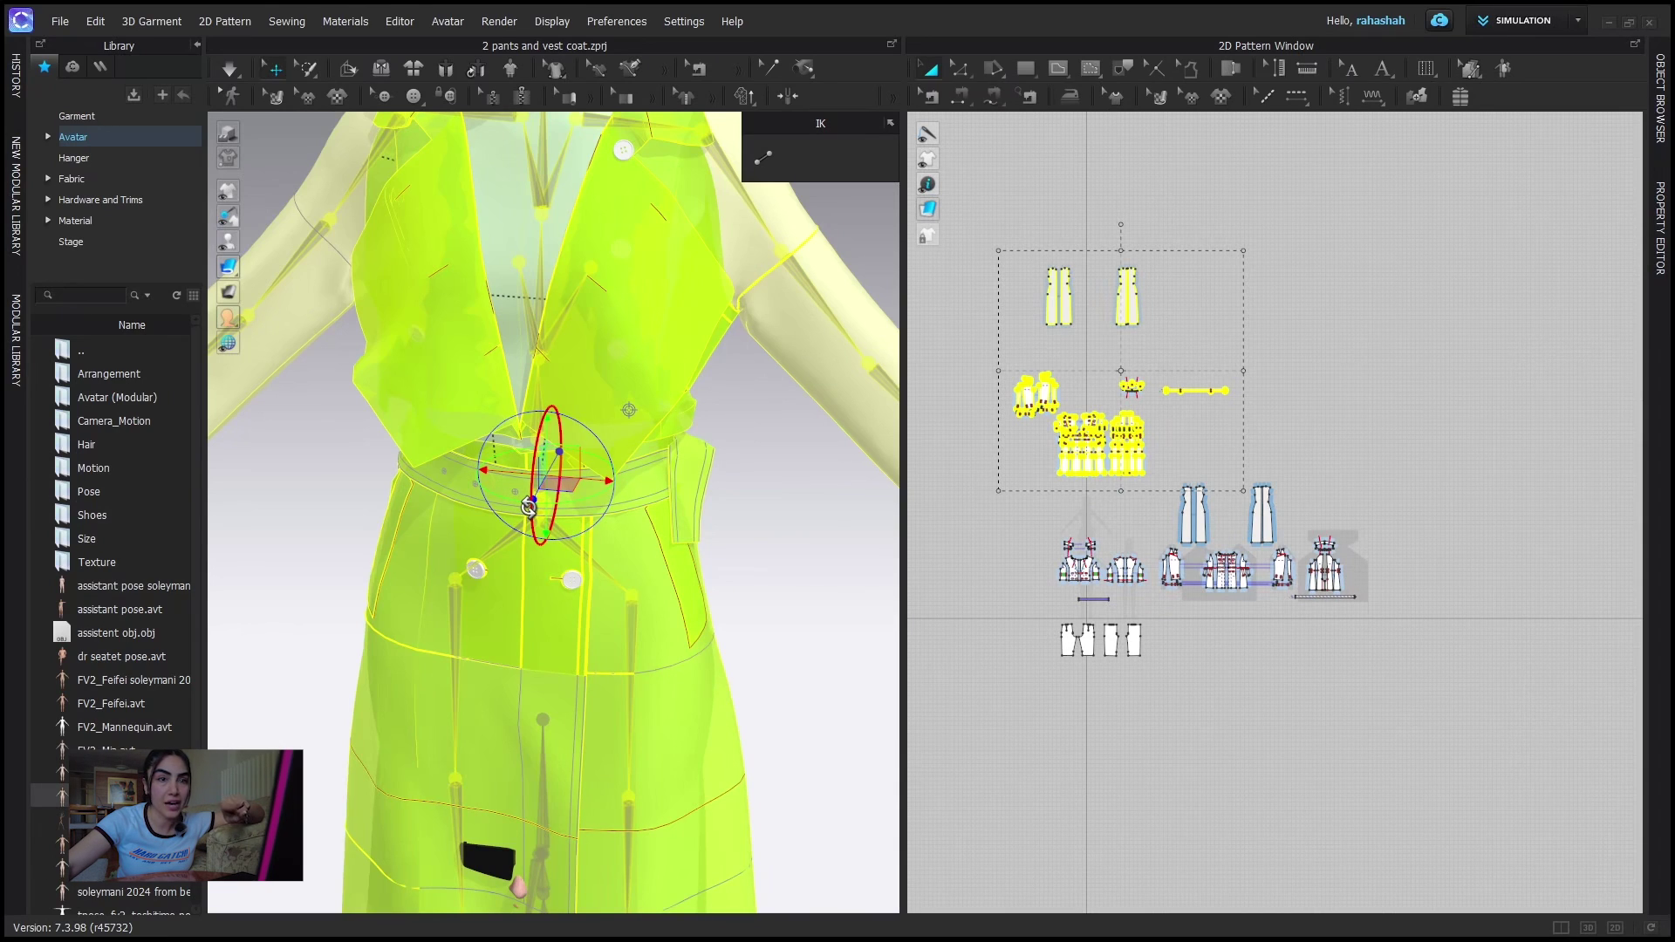
scroll(530, 510, up, 2)
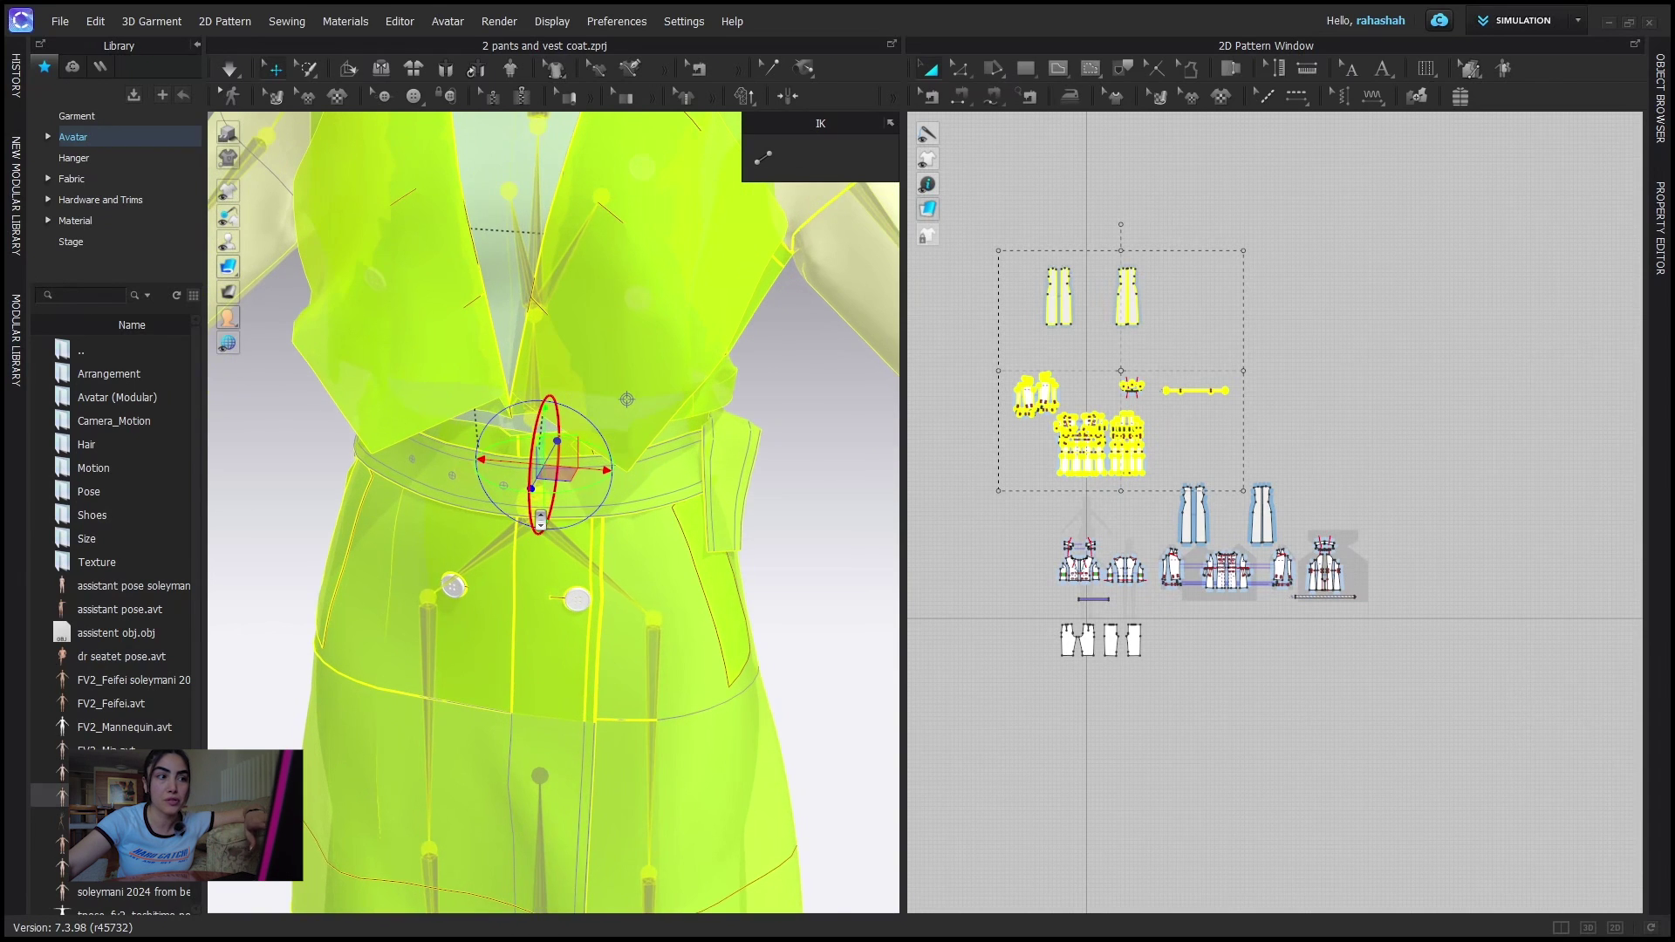
scroll(530, 511, up, 3)
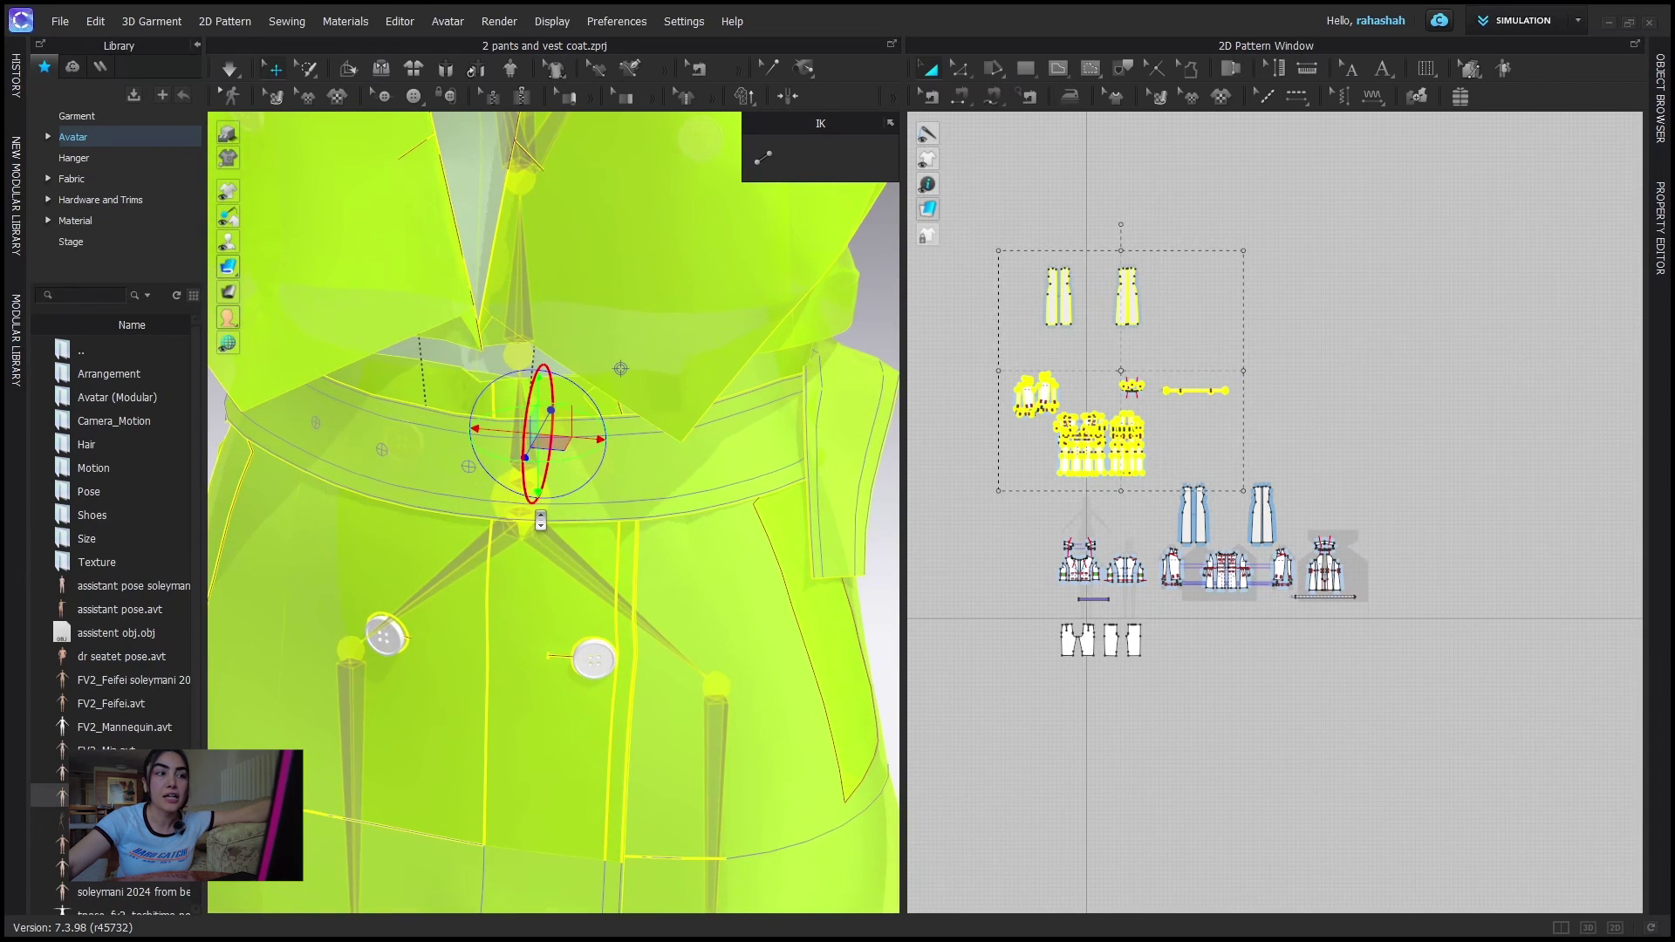
scroll(541, 521, up, 3)
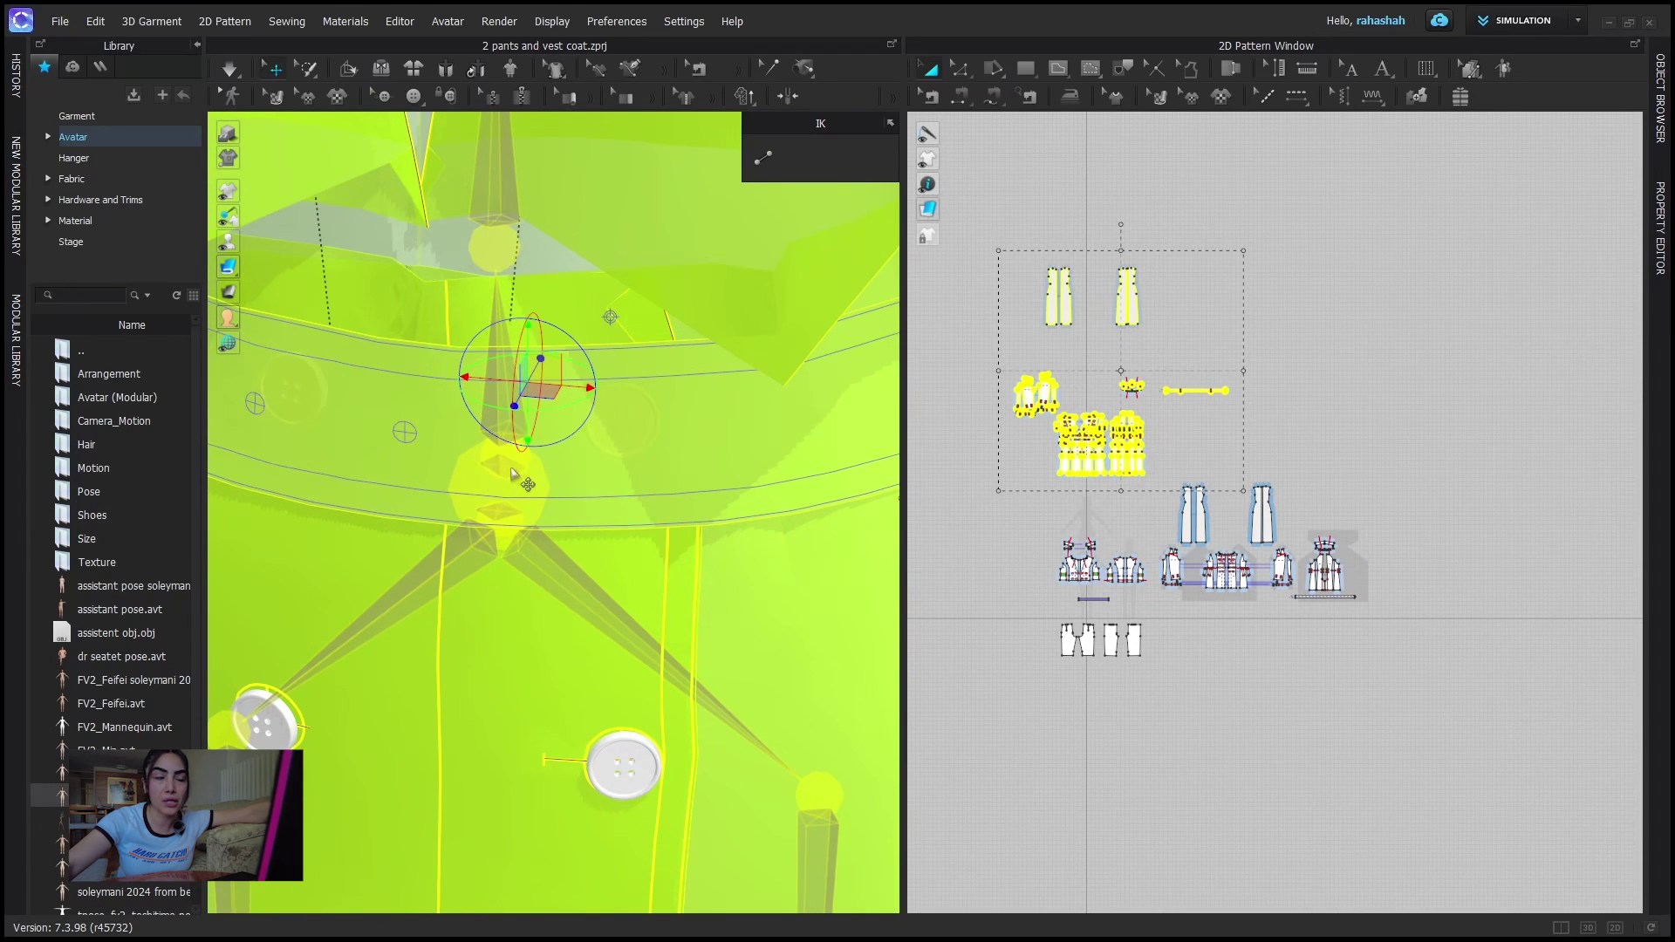
scroll(489, 478, up, 1)
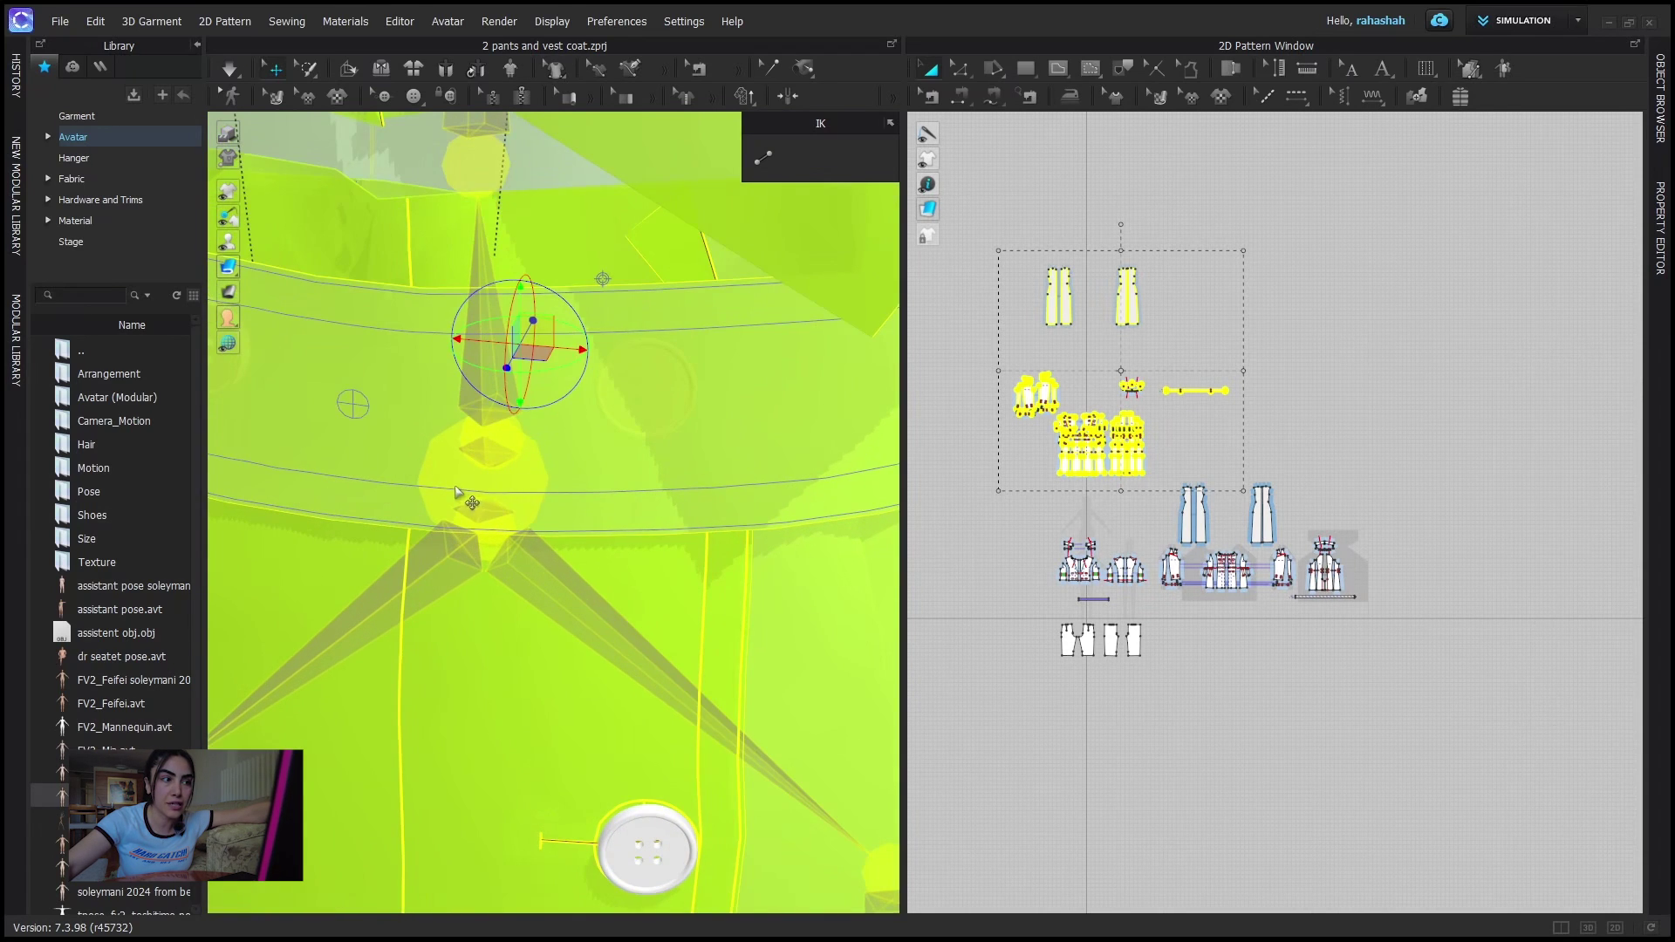
click(442, 478)
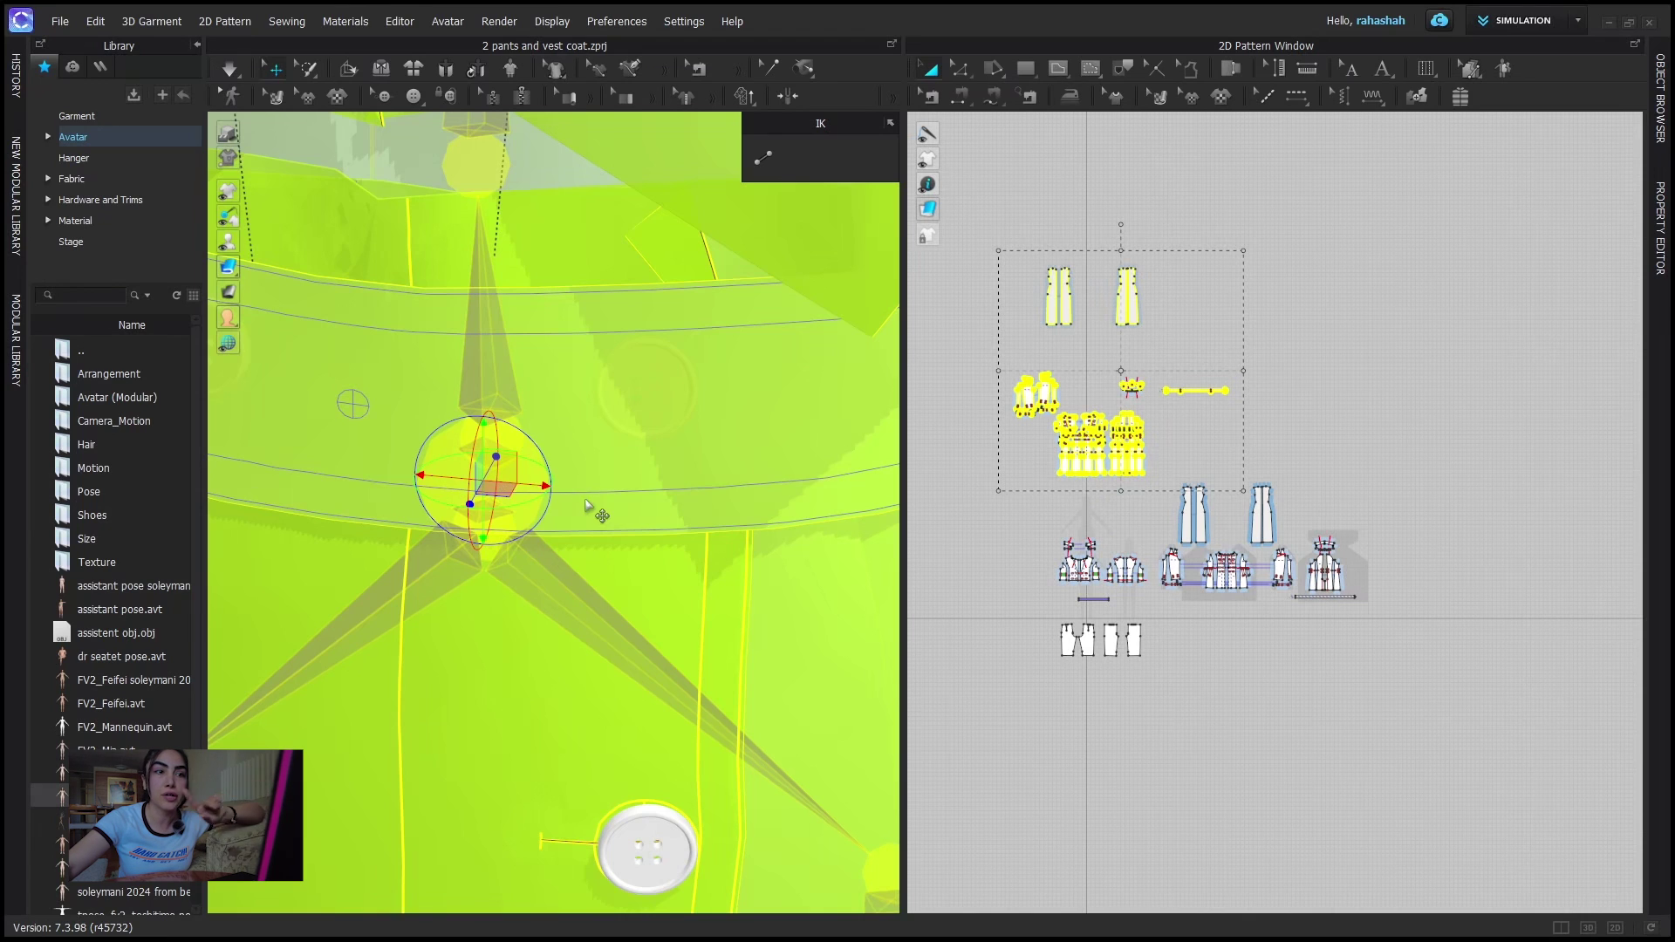
- Move the trench coat avatar and its garments together down to floor level and sideways, beside the short vest avatar
scroll(589, 517, down, 1)
scroll(589, 516, down, 2)
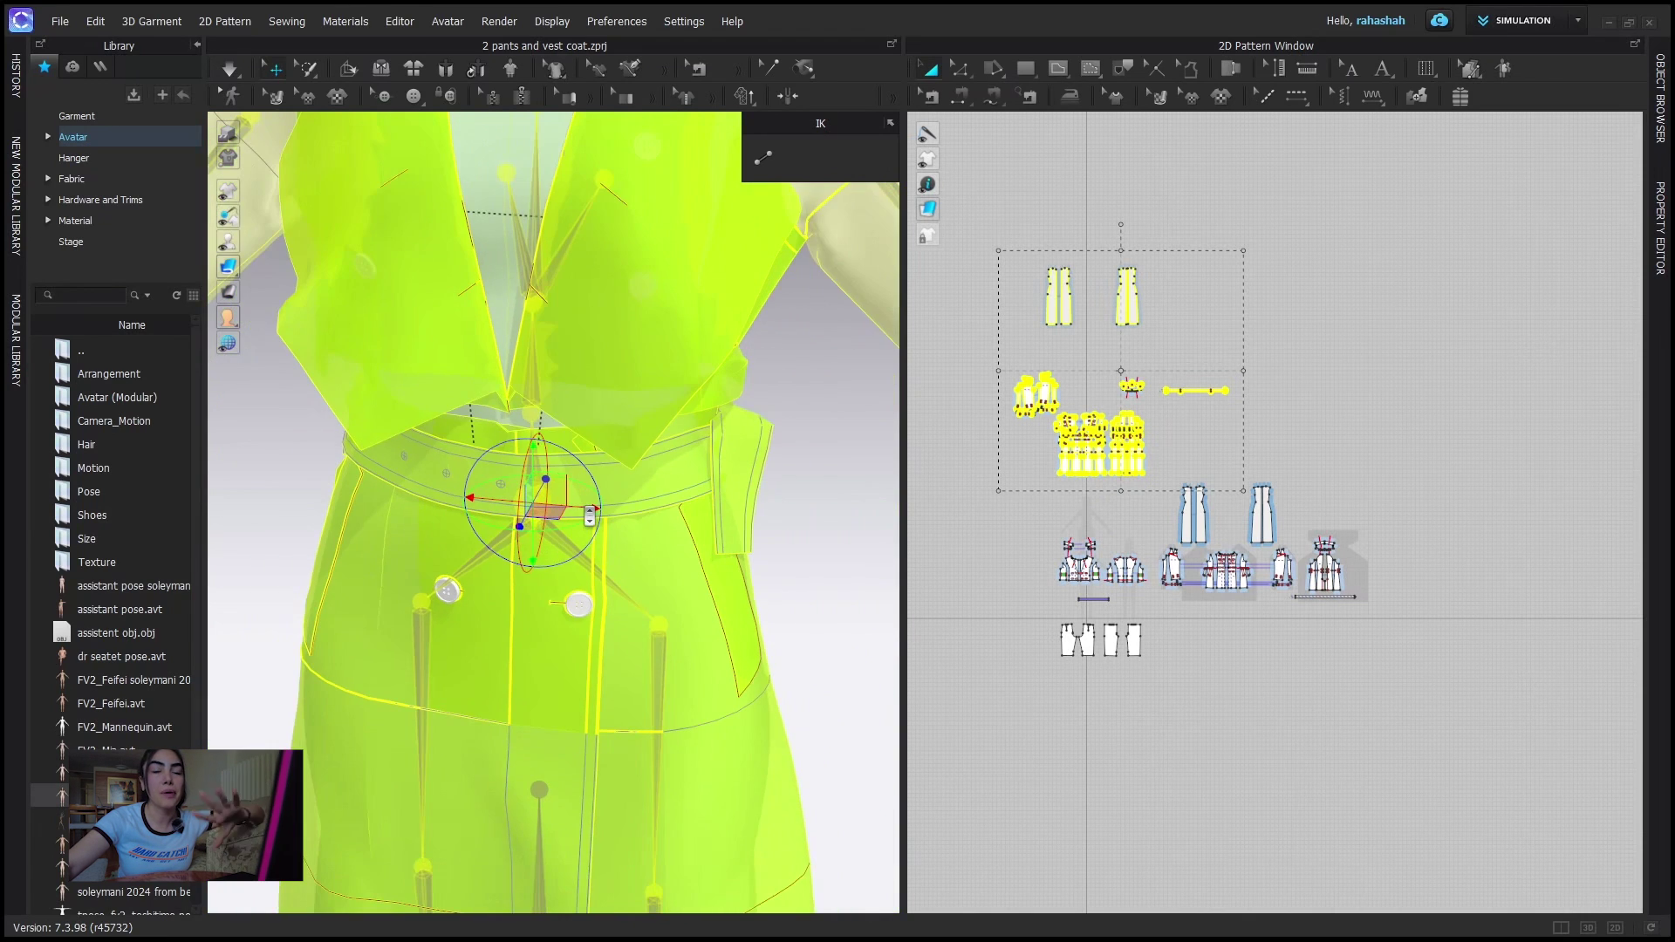
scroll(590, 516, down, 3)
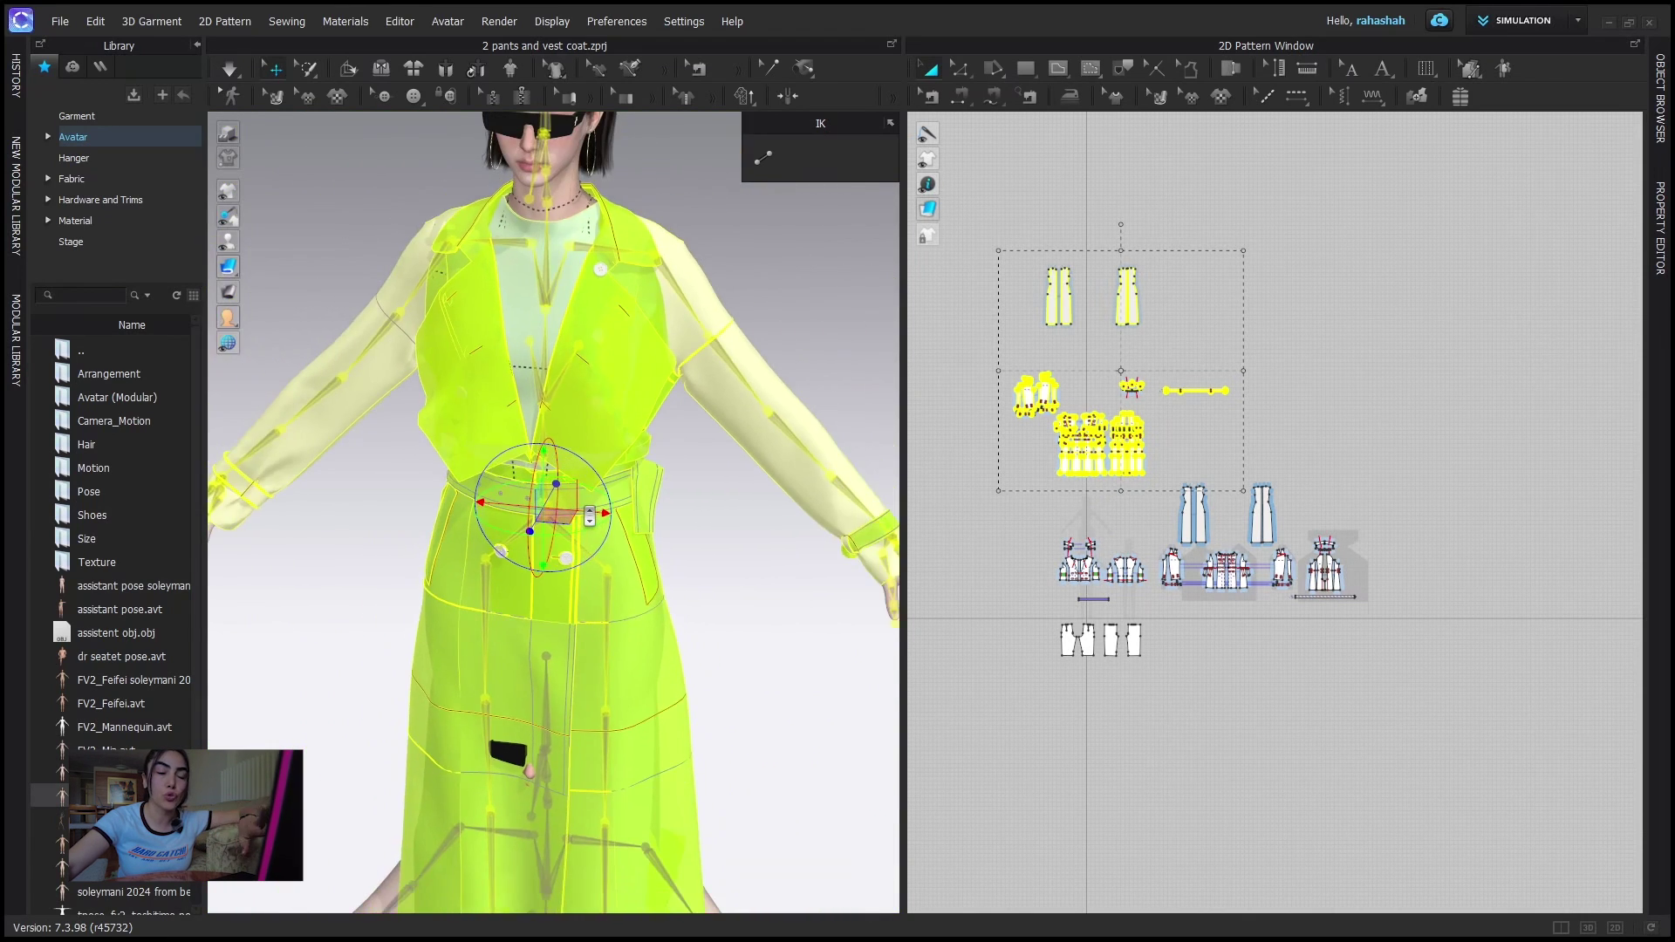
scroll(590, 517, down, 3)
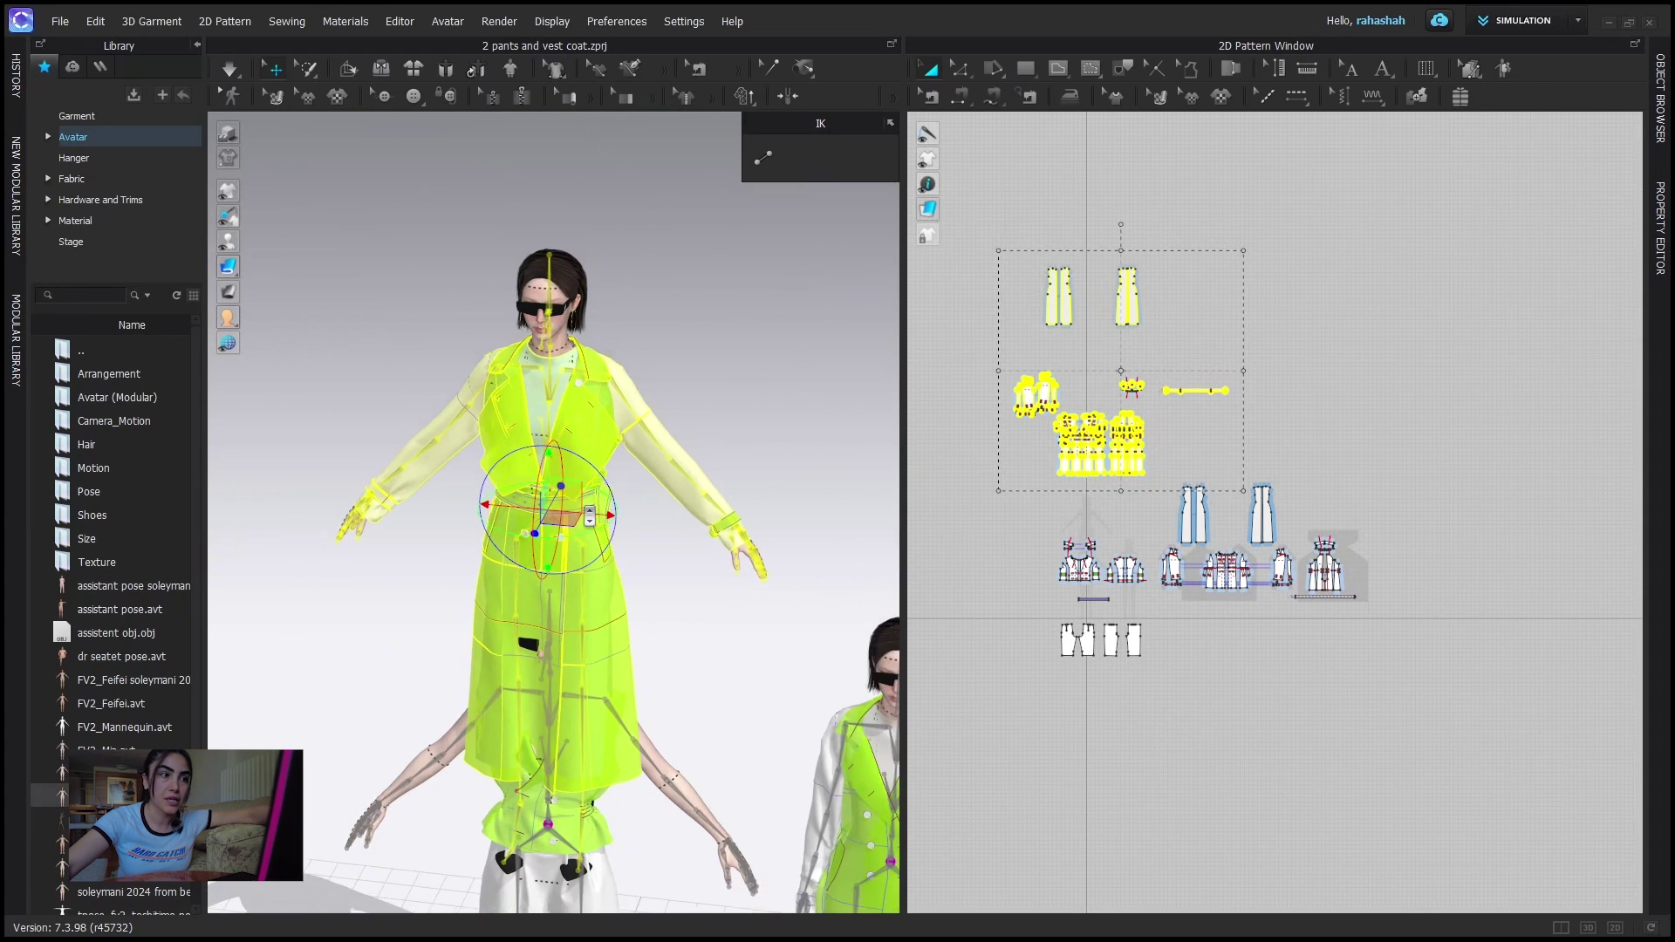
right_drag(589, 517, 911, 571)
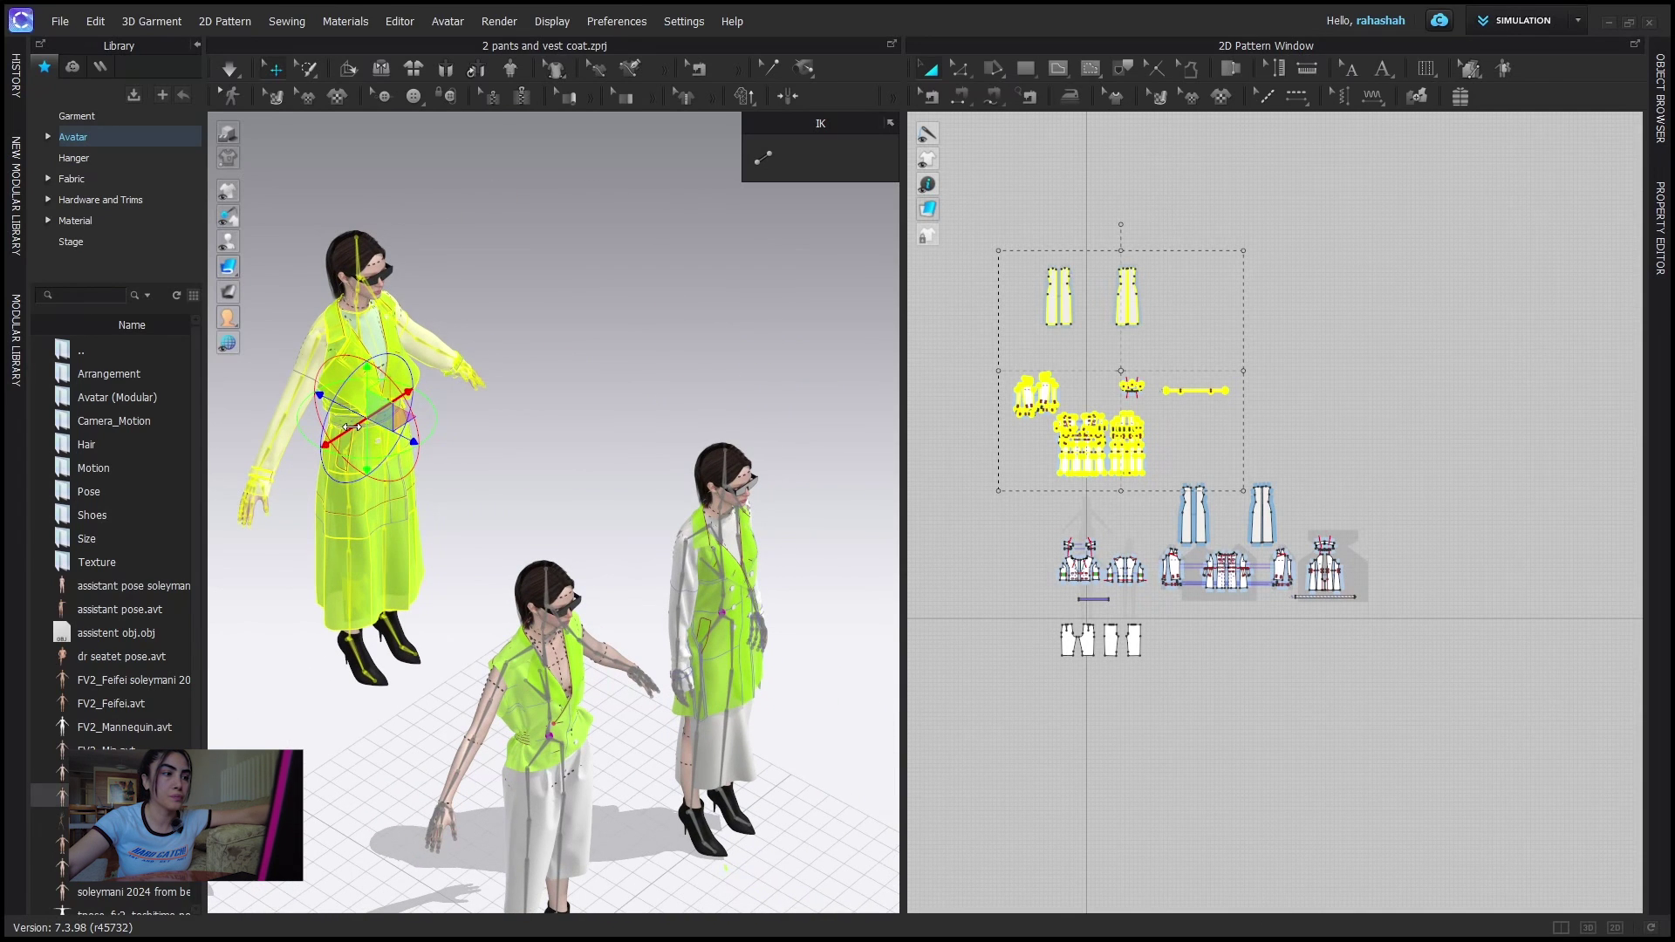
key(2)
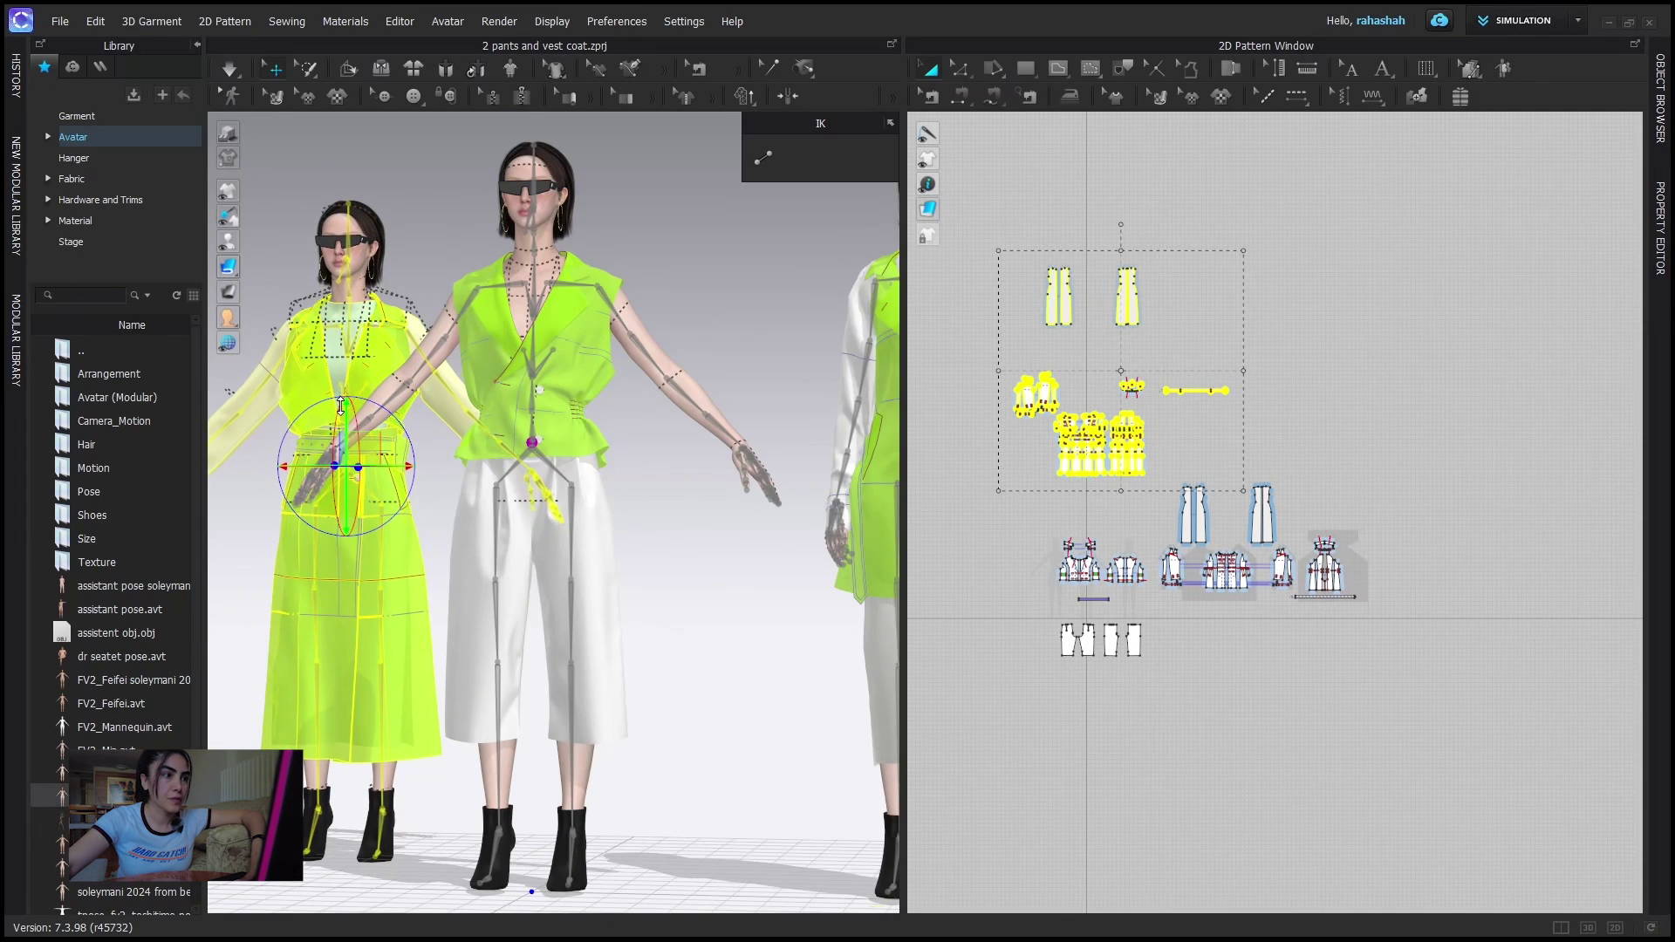
right_drag(349, 418, 573, 530)
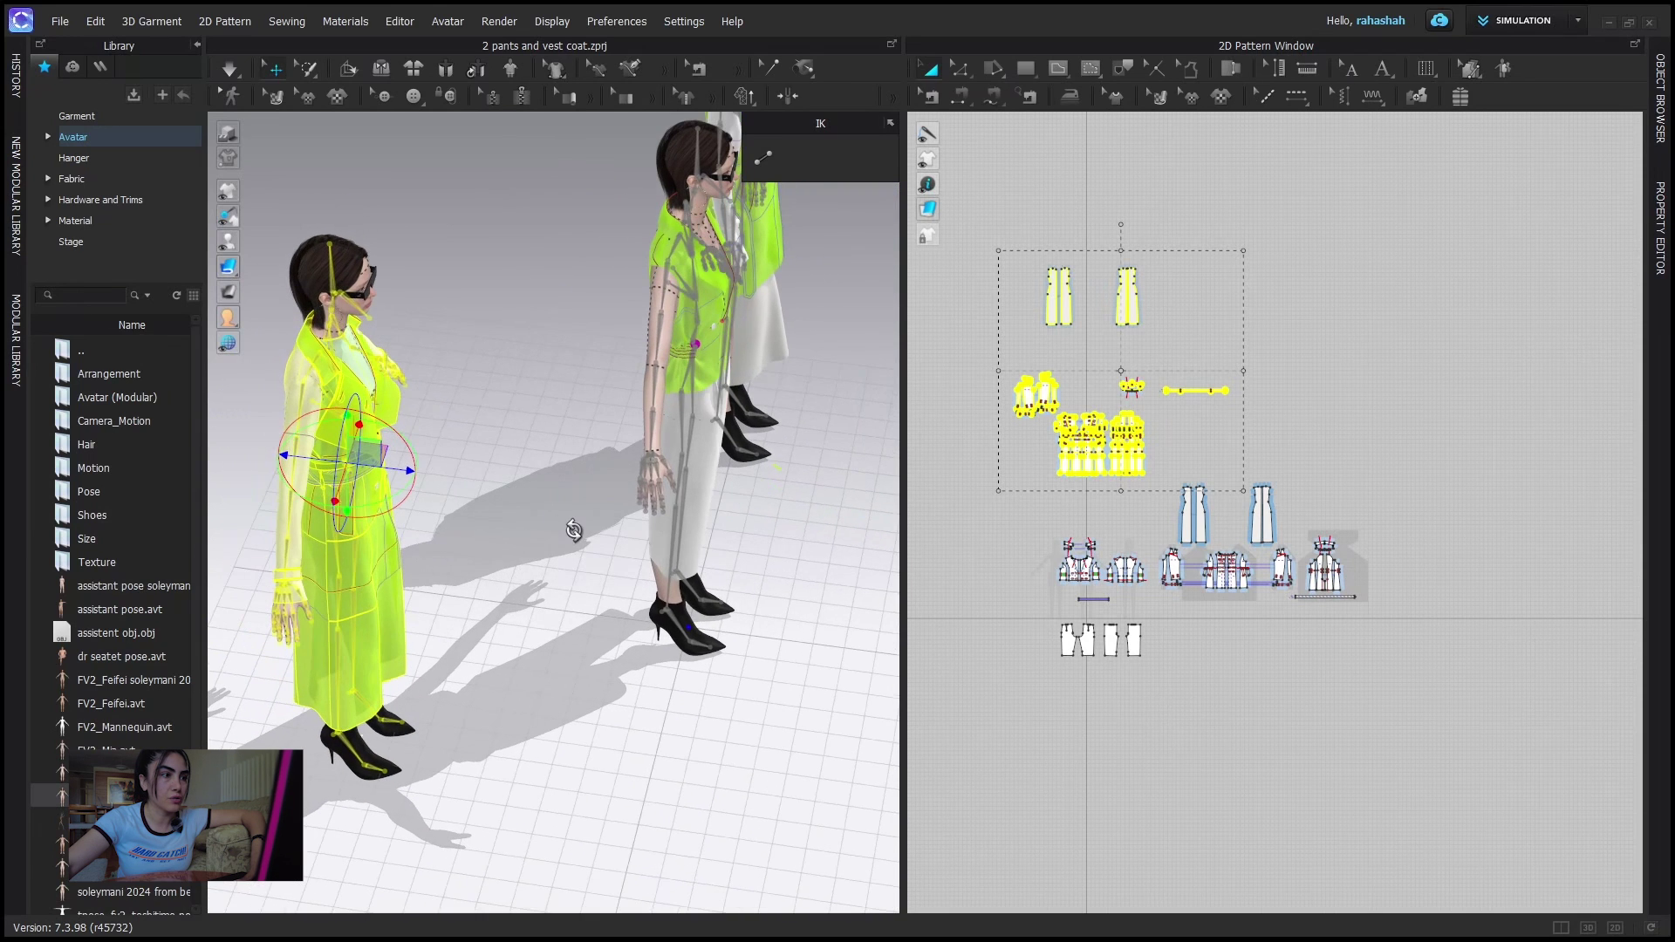
drag(335, 489, 318, 528)
right_drag(318, 527, 624, 485)
scroll(602, 453, down, 2)
scroll(639, 488, down, 2)
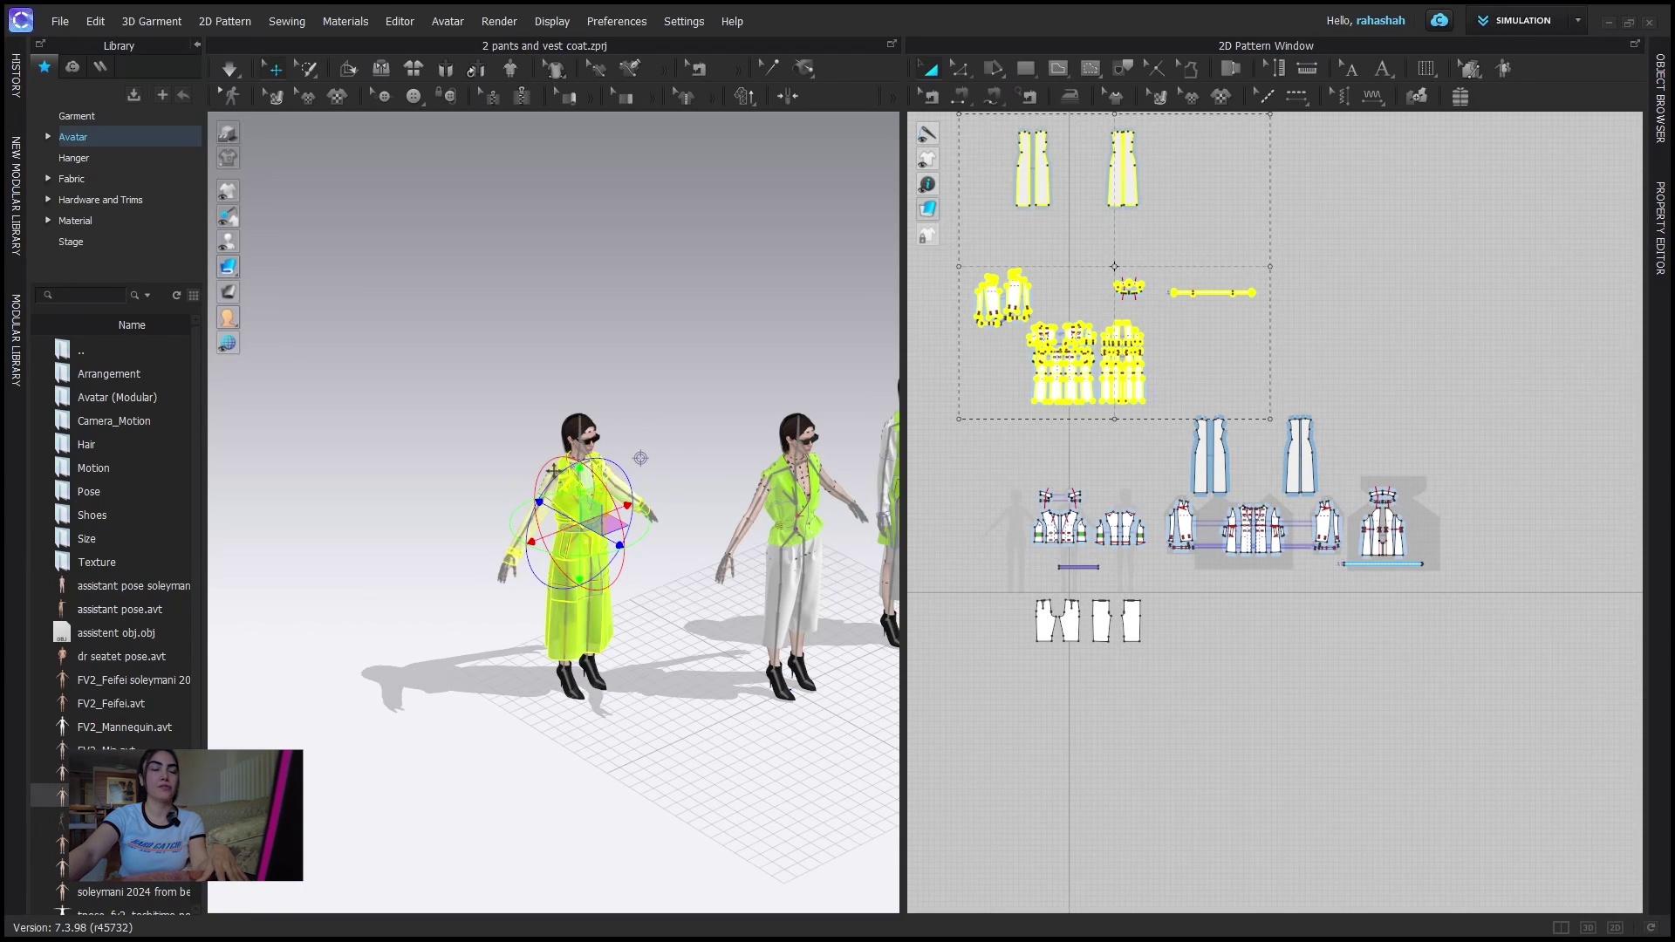
- Delete the garments of the trench coat and long vest outfits, including the loose belt, and remove the long vest avatar
key(Delete)
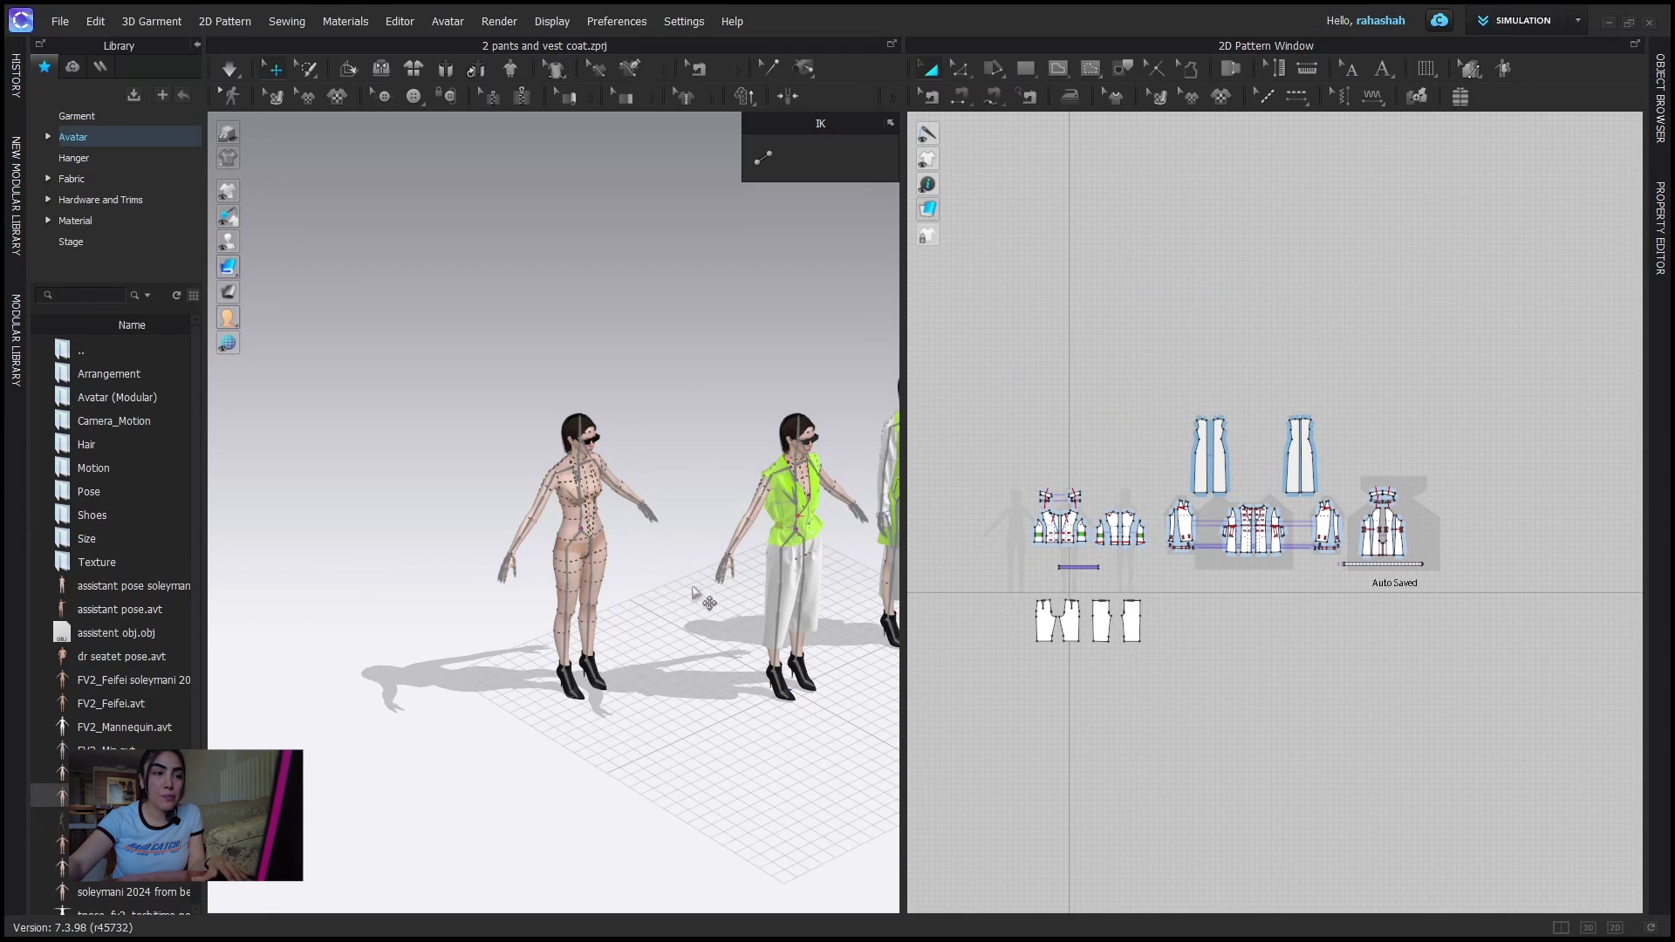
scroll(720, 655, down, 3)
right_drag(710, 643, 463, 609)
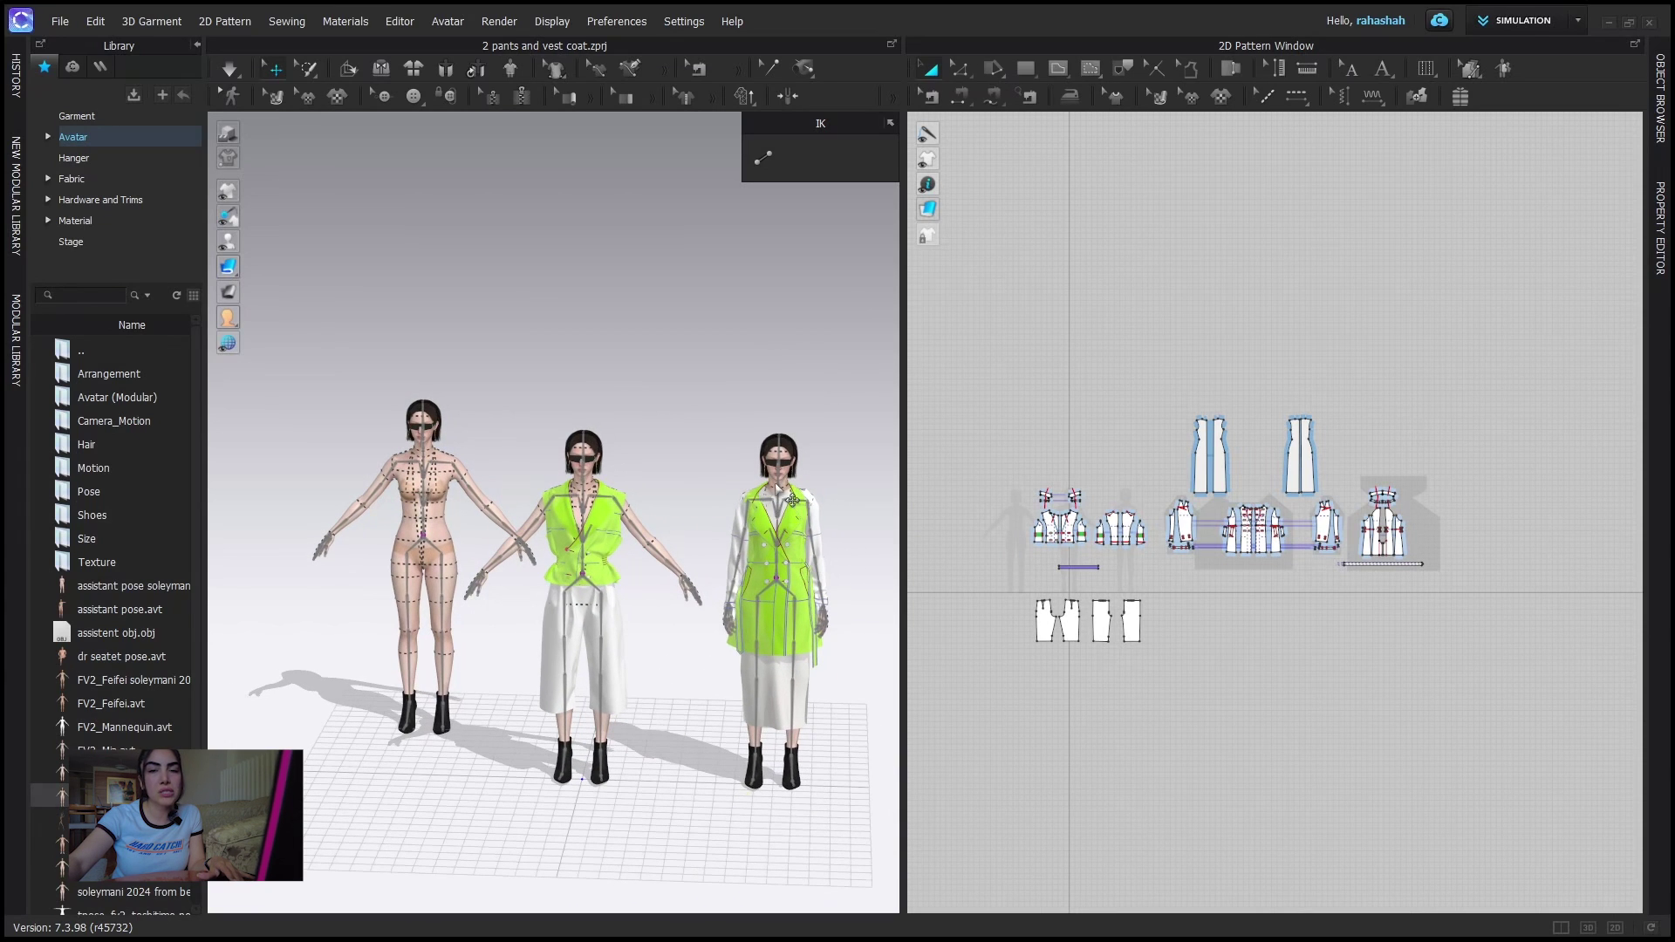
key(Delete)
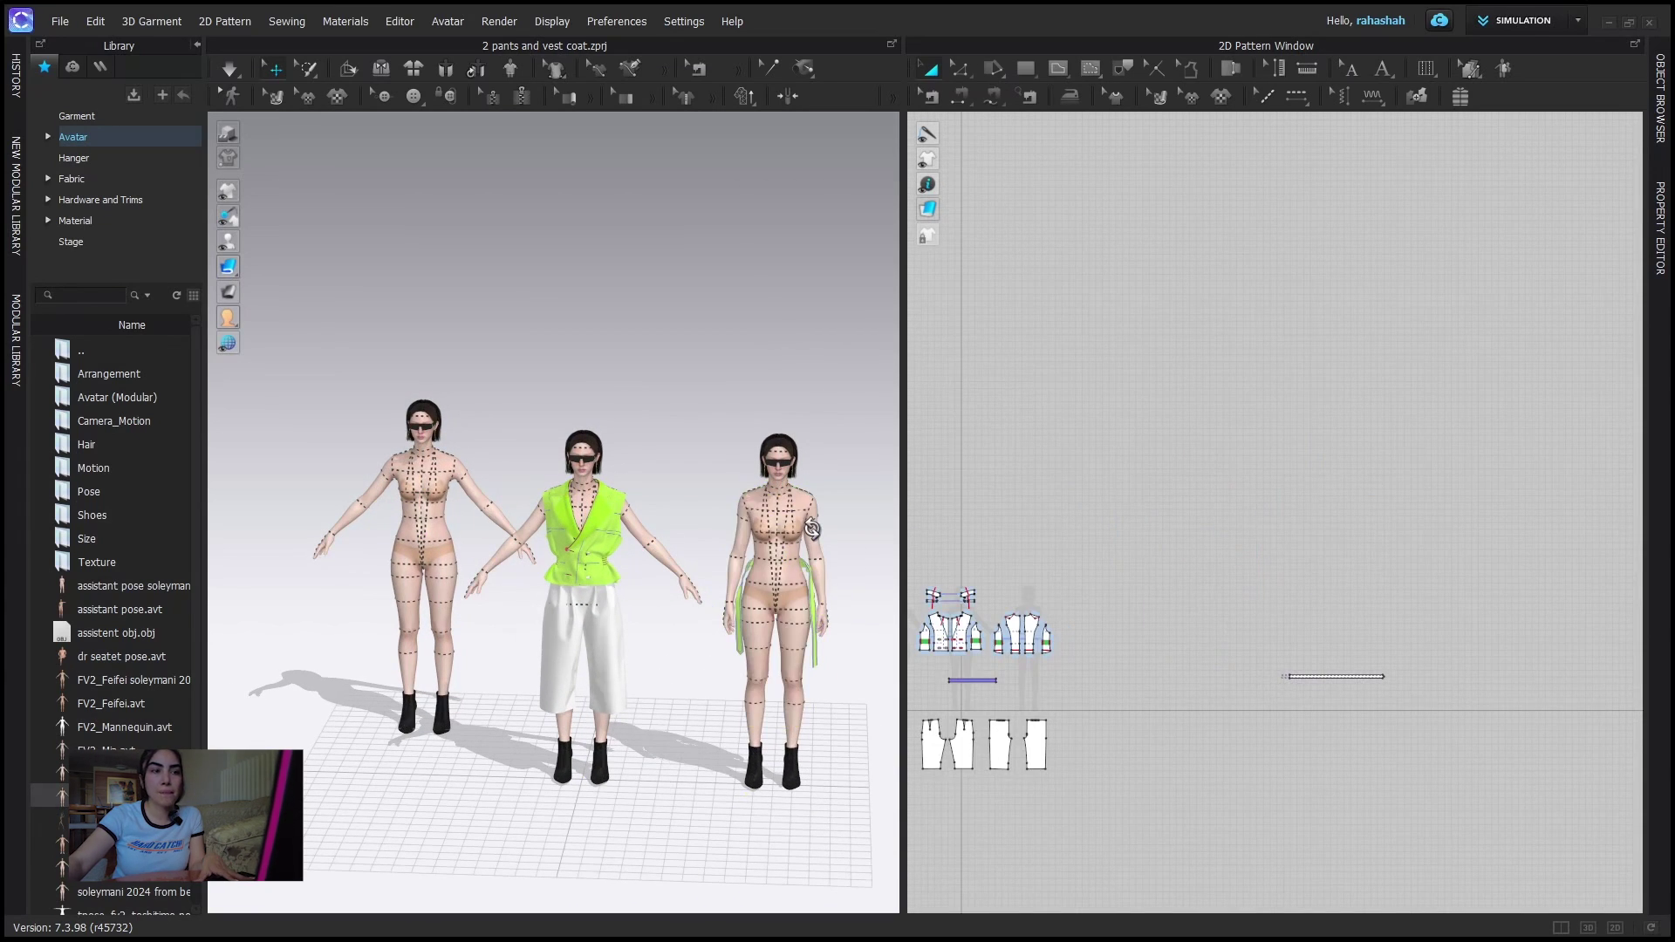
key(Delete)
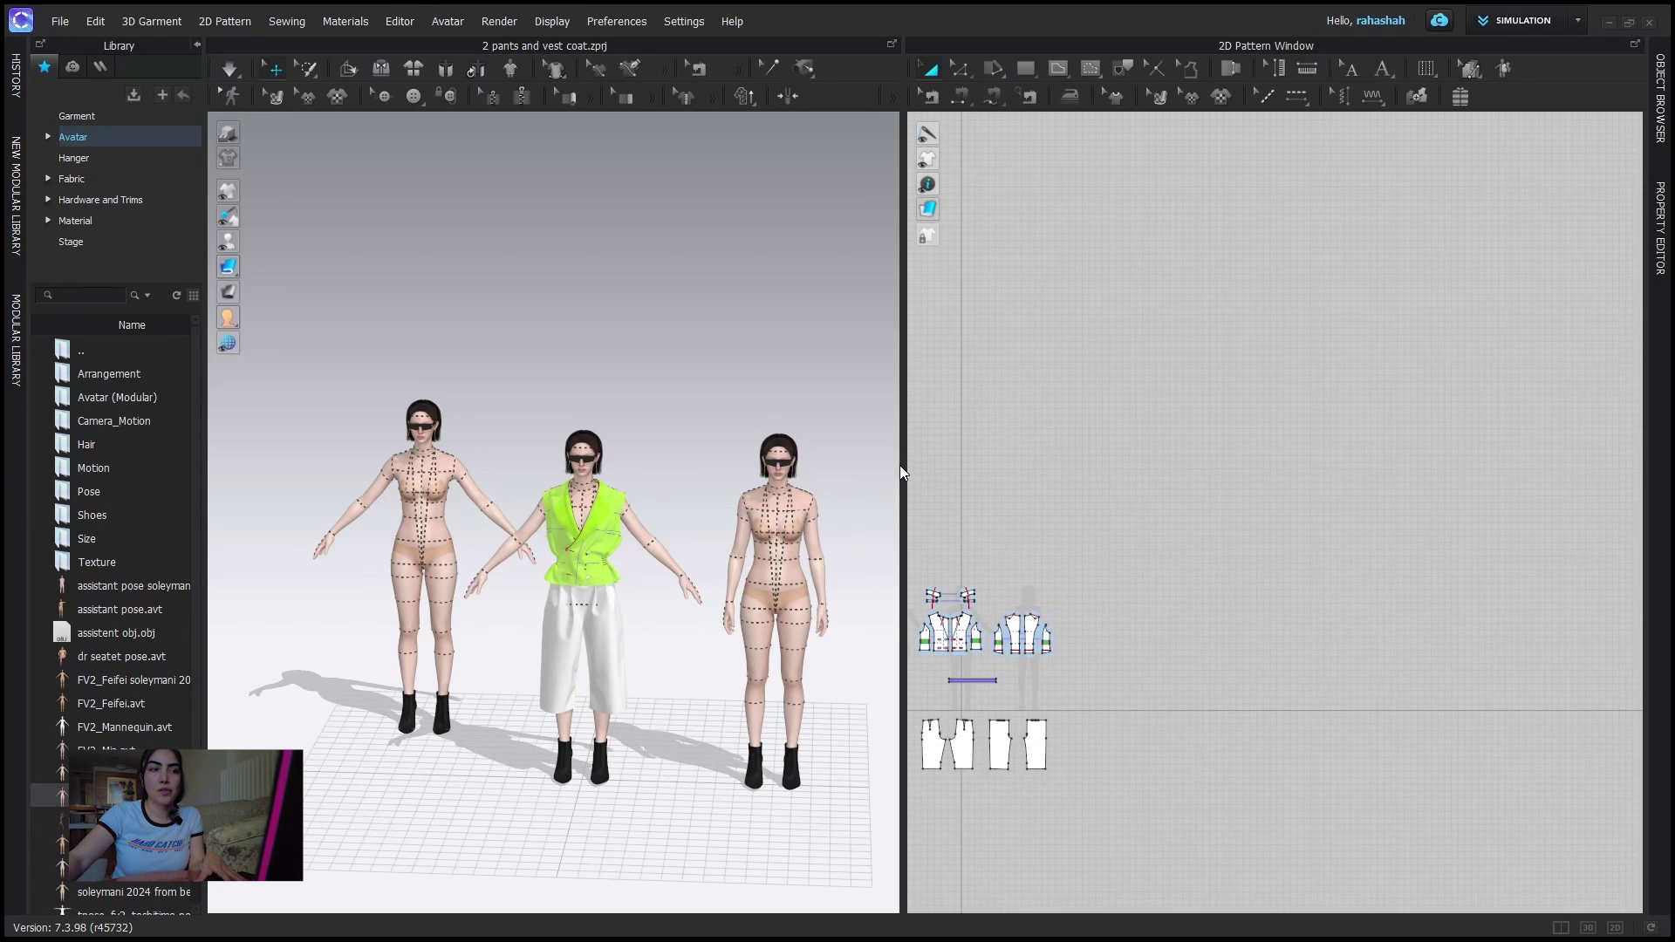
click(782, 520)
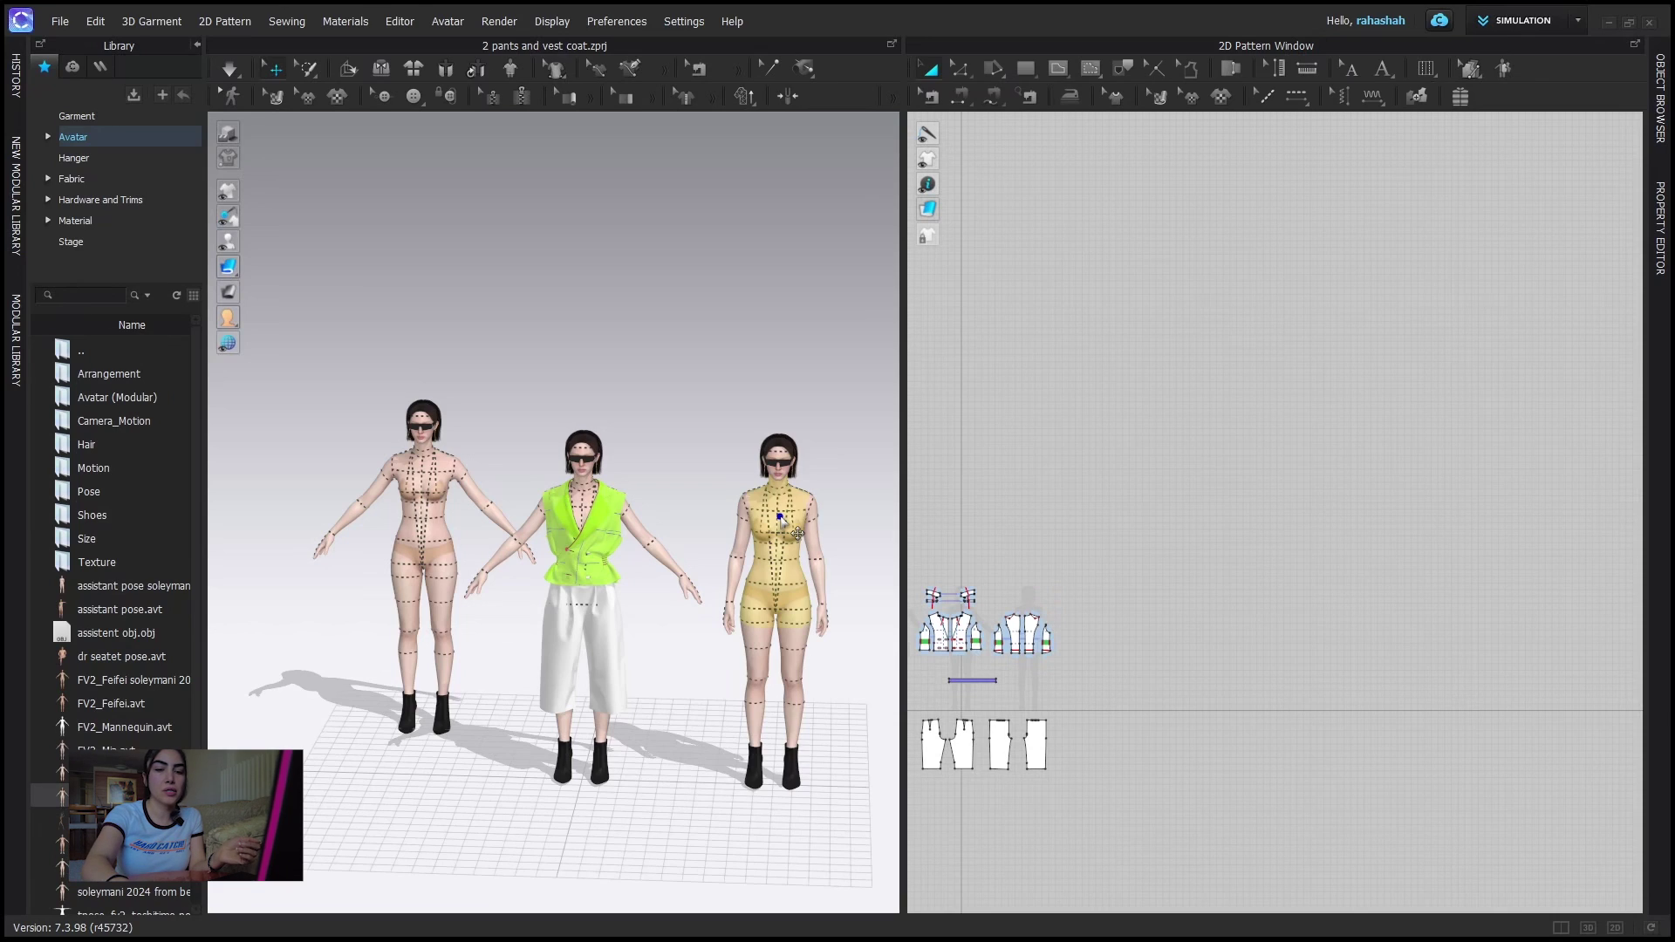
key(Delete)
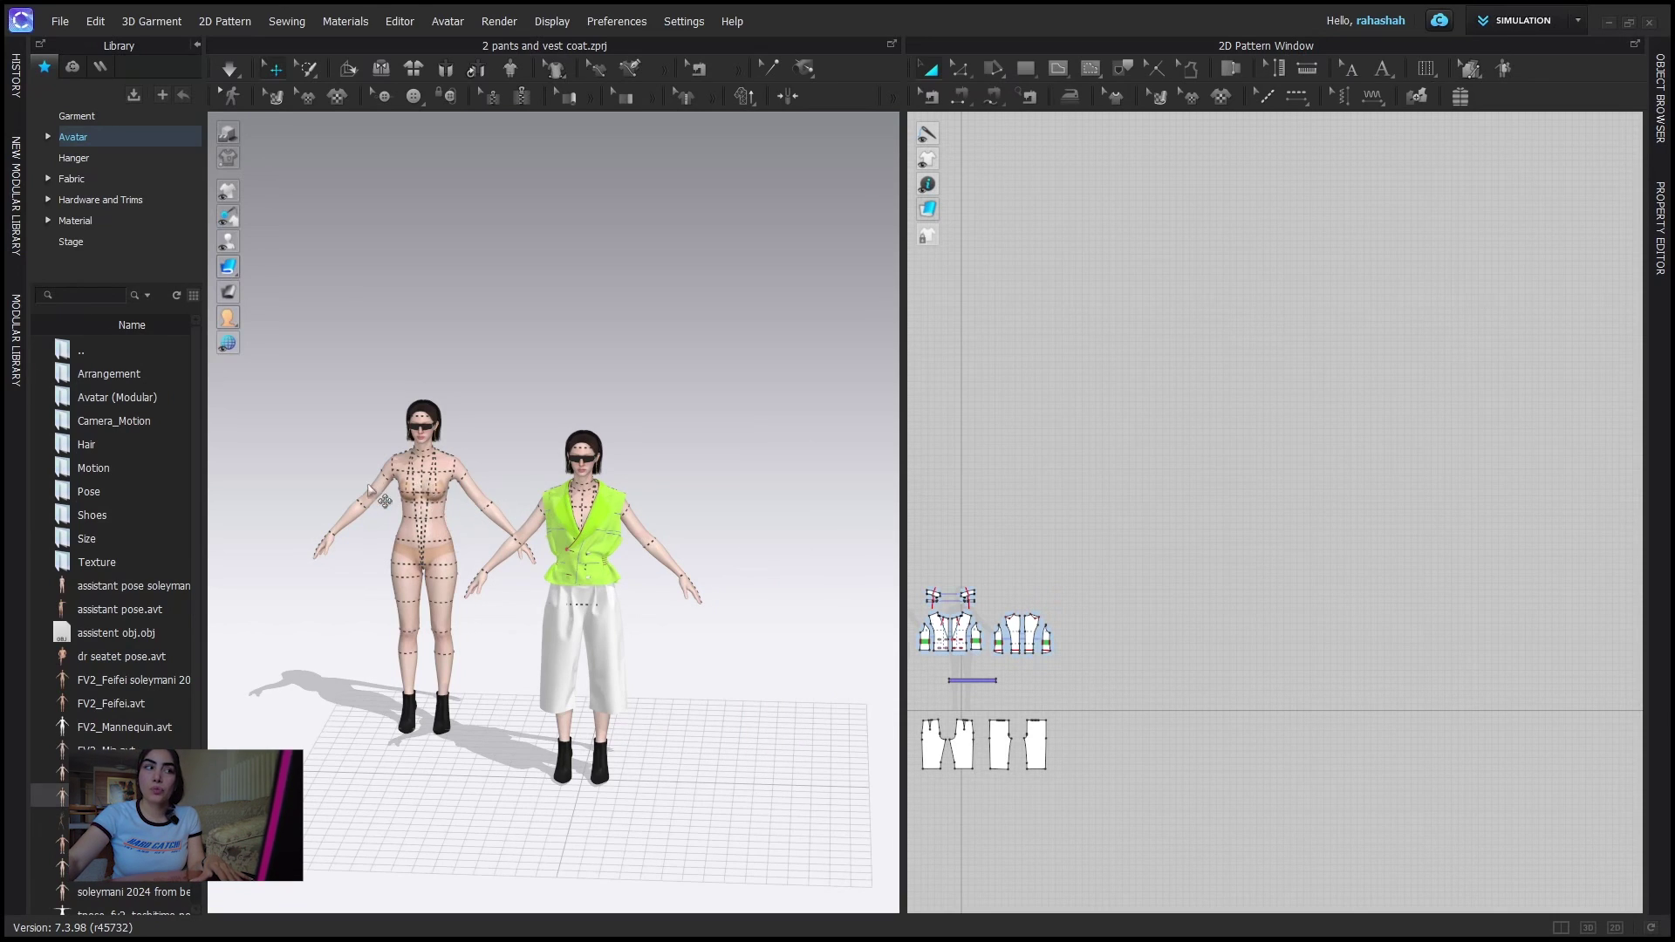
- Show the avatars' X-ray joints and try rotating the right arm joint of the unclothed avatar
mouse_move(237, 233)
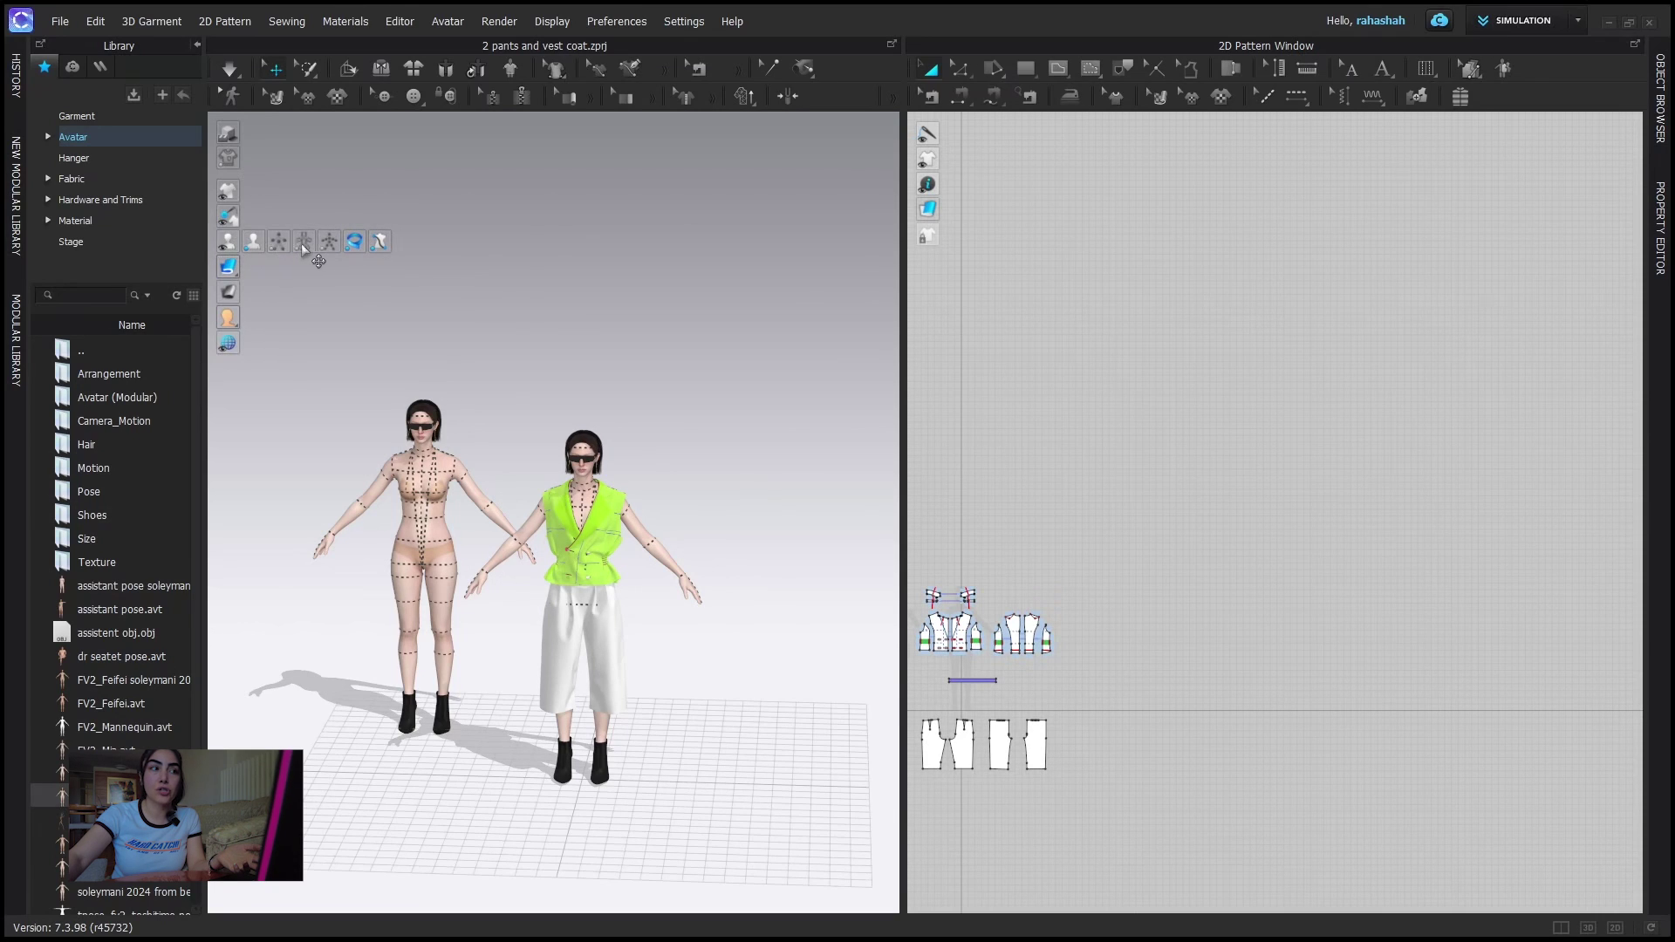
click(330, 241)
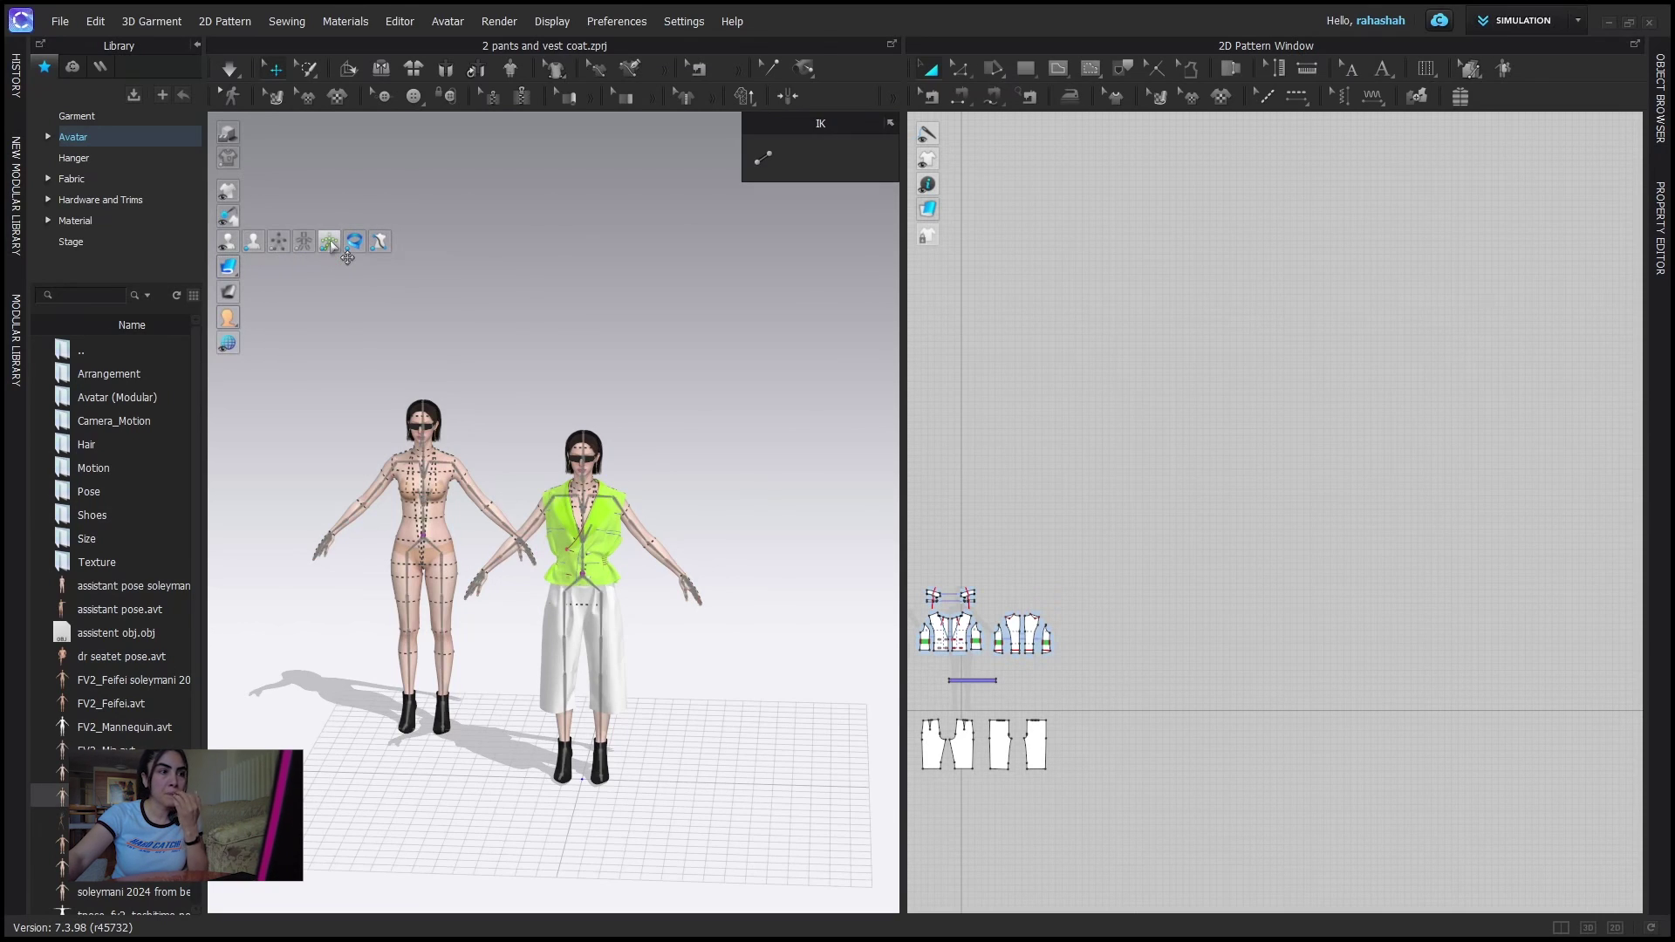
click(384, 519)
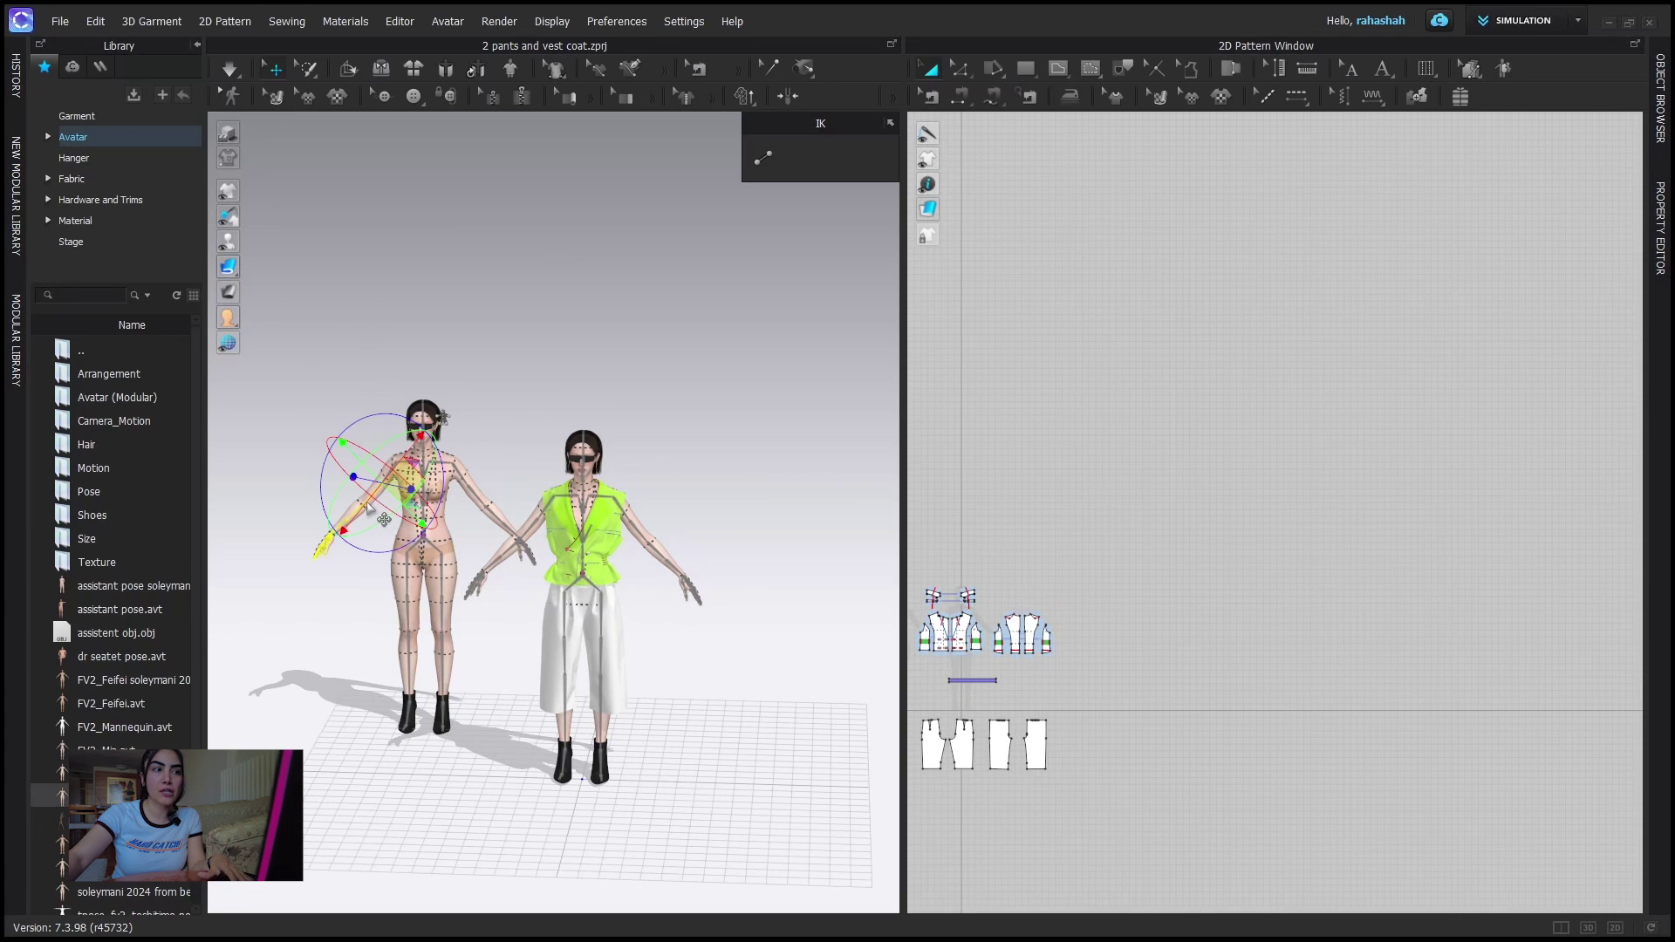
right_drag(384, 519, 377, 418)
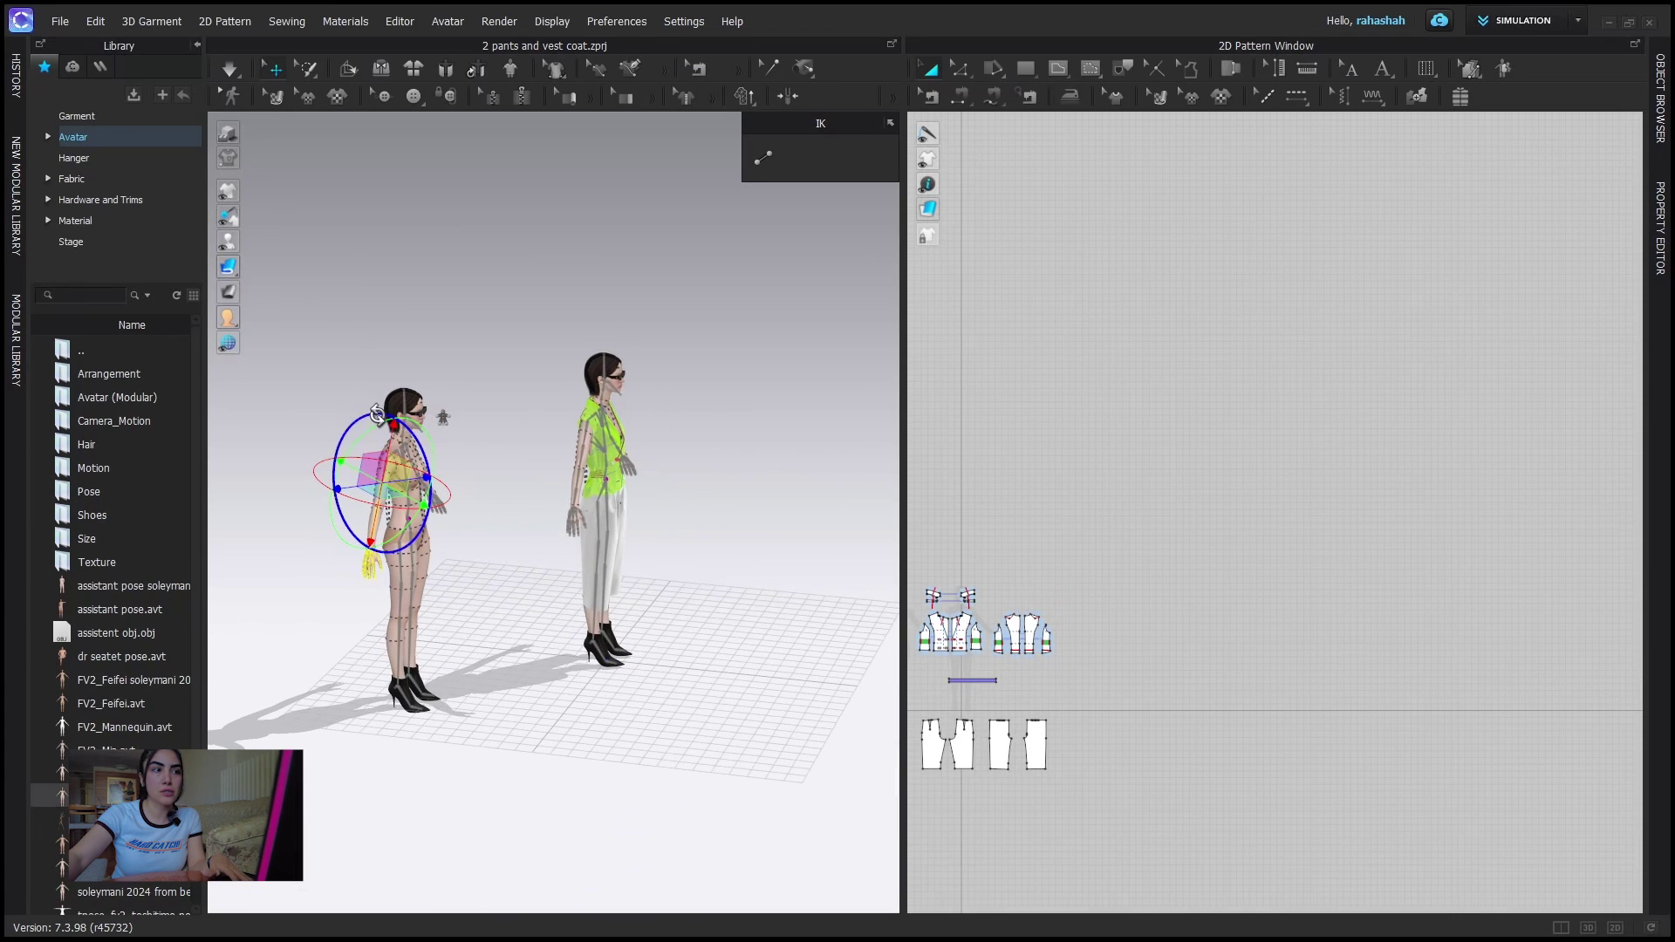
drag(377, 414, 454, 476)
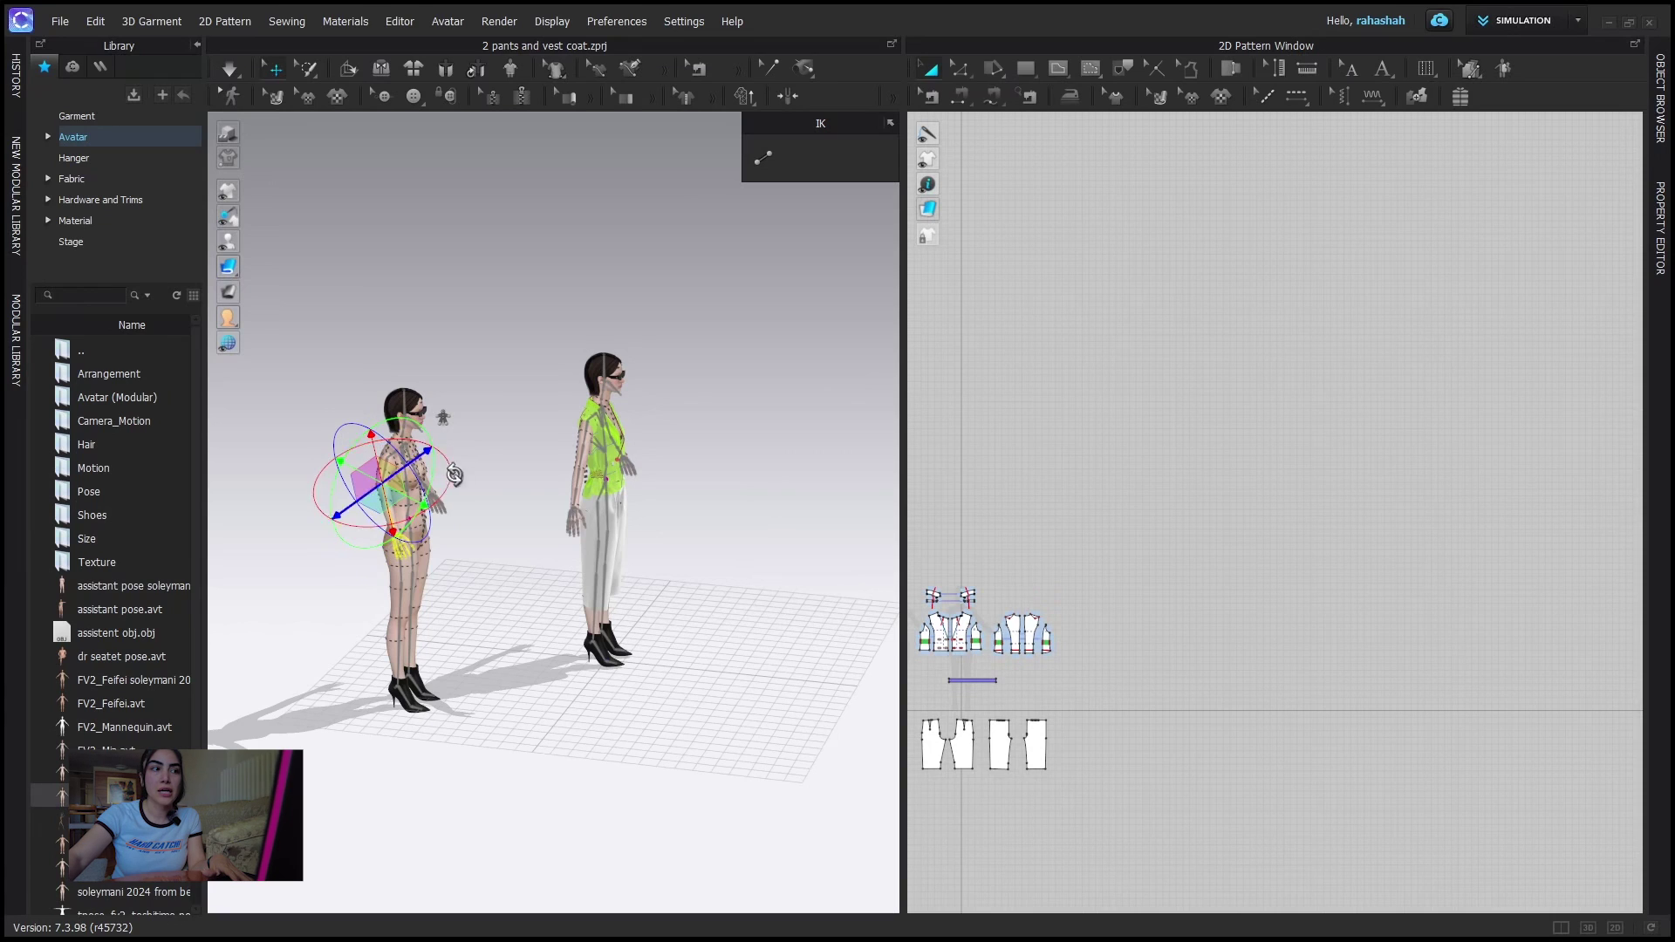
right_drag(454, 475, 257, 449)
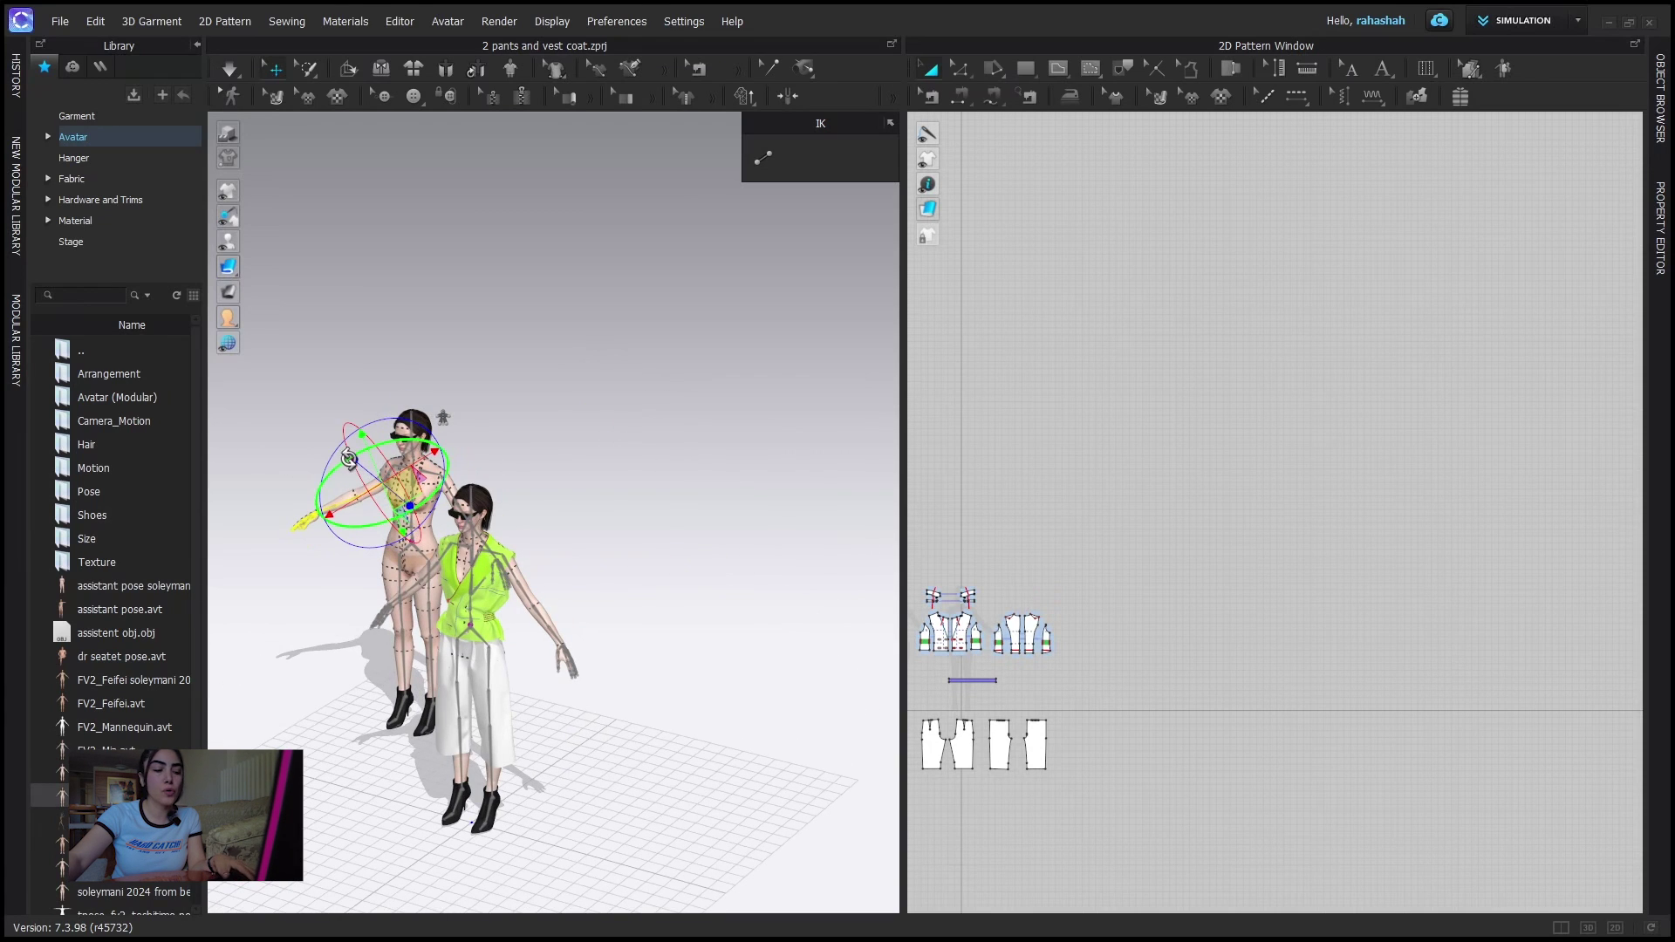
click(373, 449)
- Hide the library and widen the 3D window so both full avatars have more working space
right_drag(559, 541, 480, 587)
scroll(602, 575, up, 4)
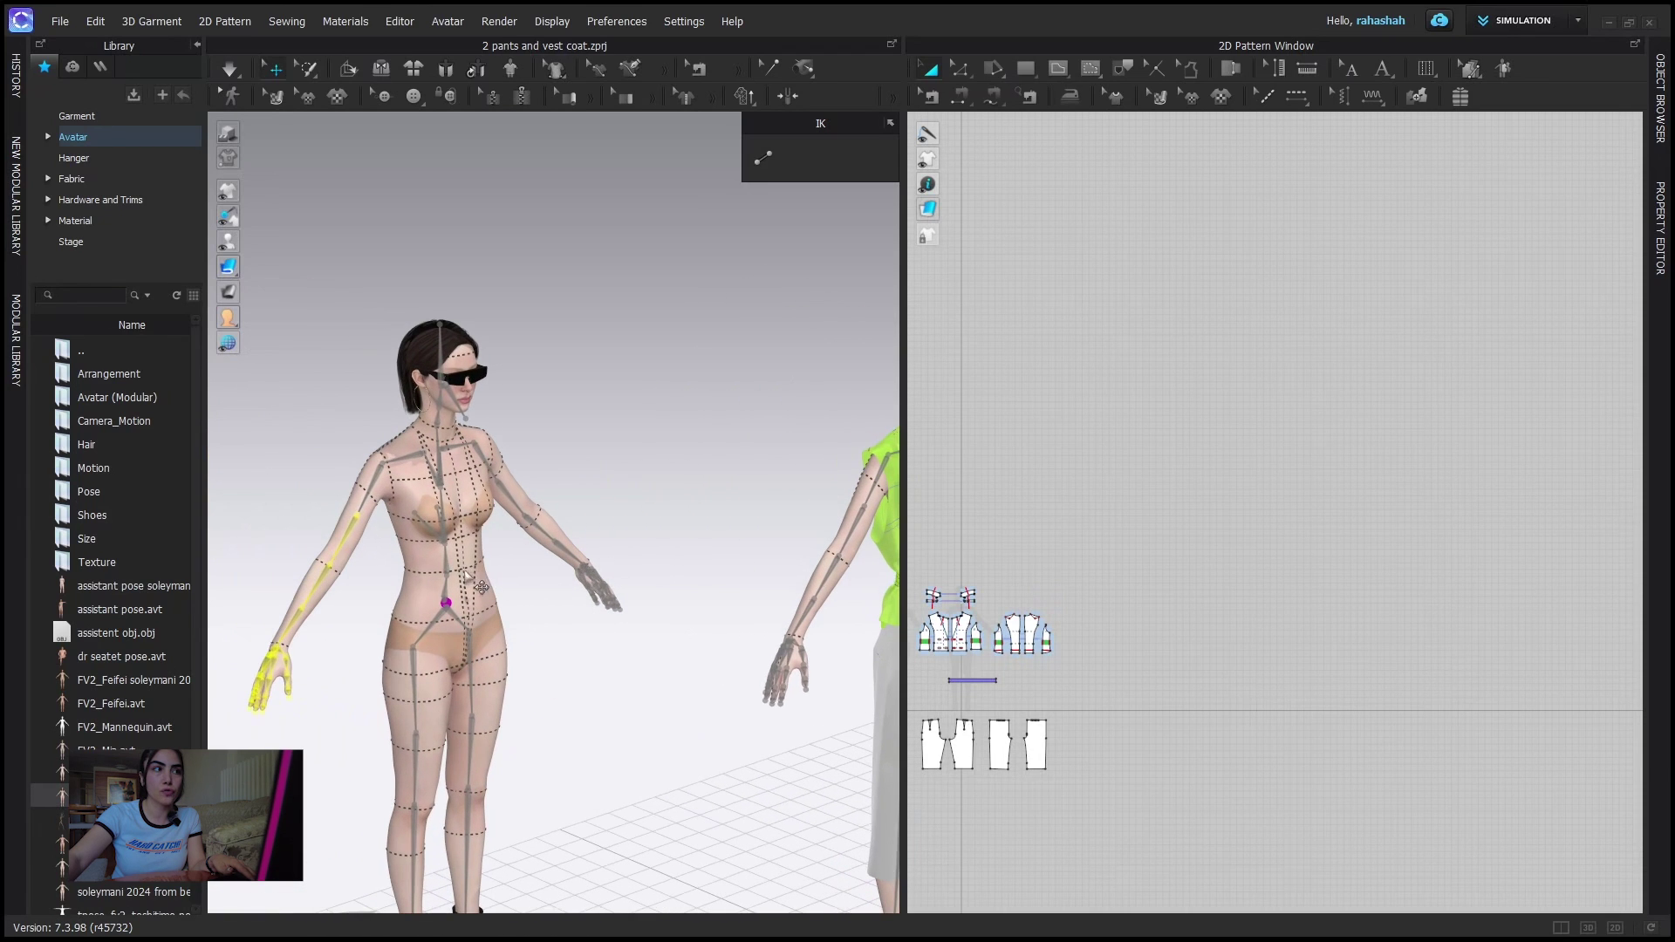
click(196, 44)
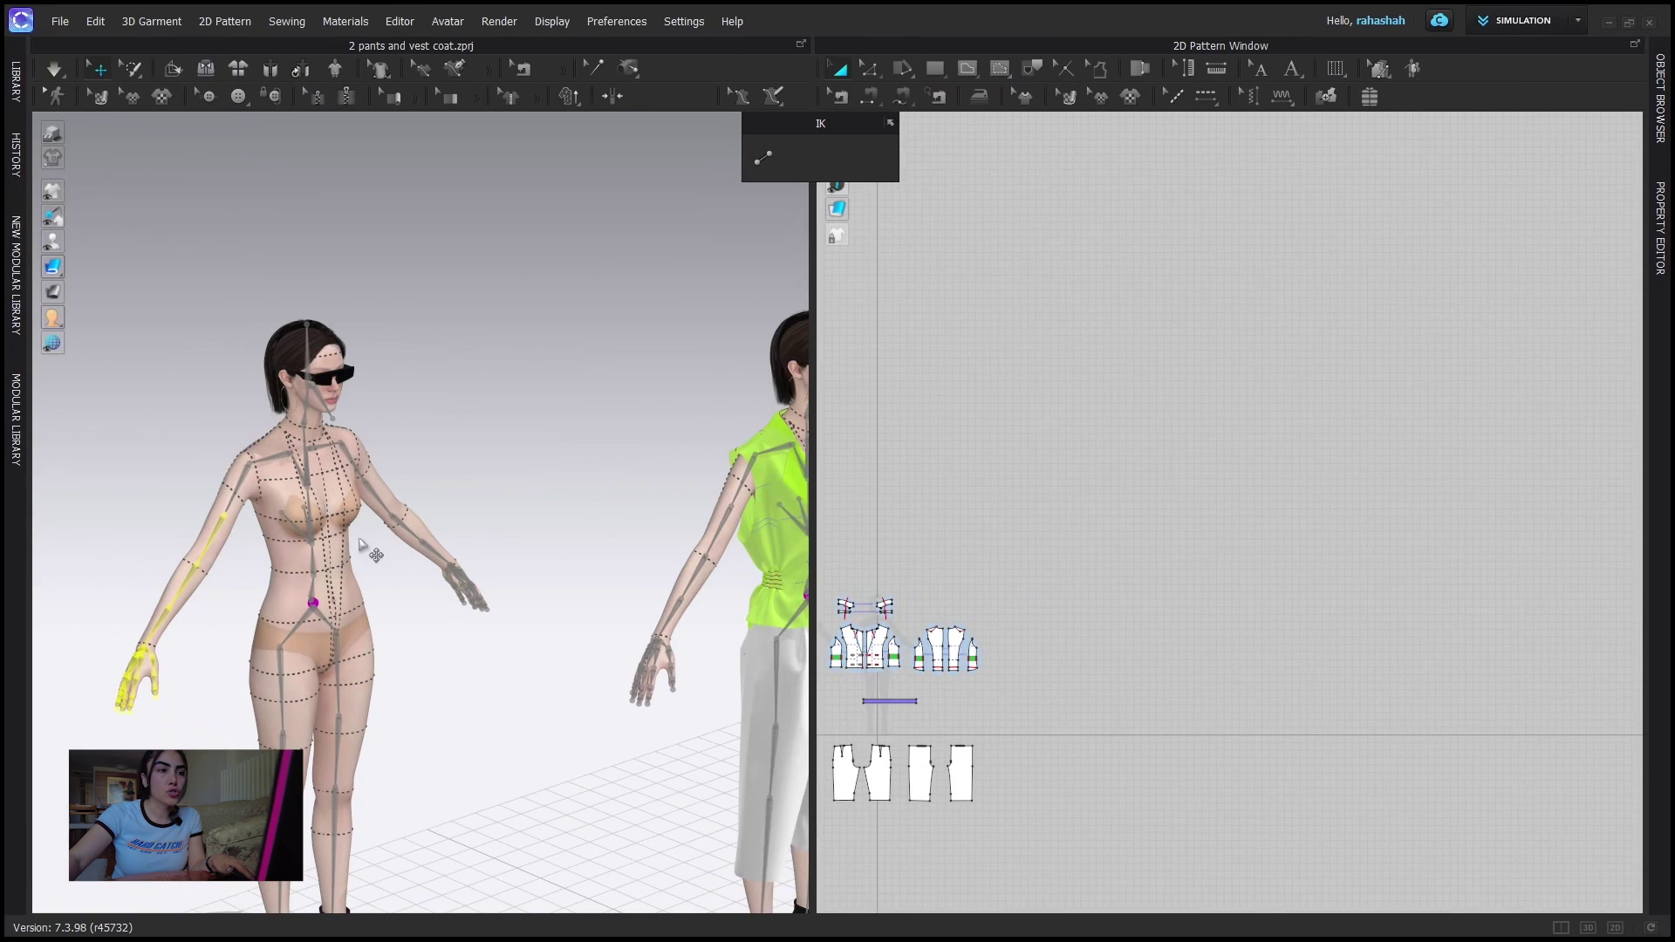
middle_drag(359, 545, 550, 448)
drag(812, 457, 1358, 458)
right_drag(799, 427, 482, 398)
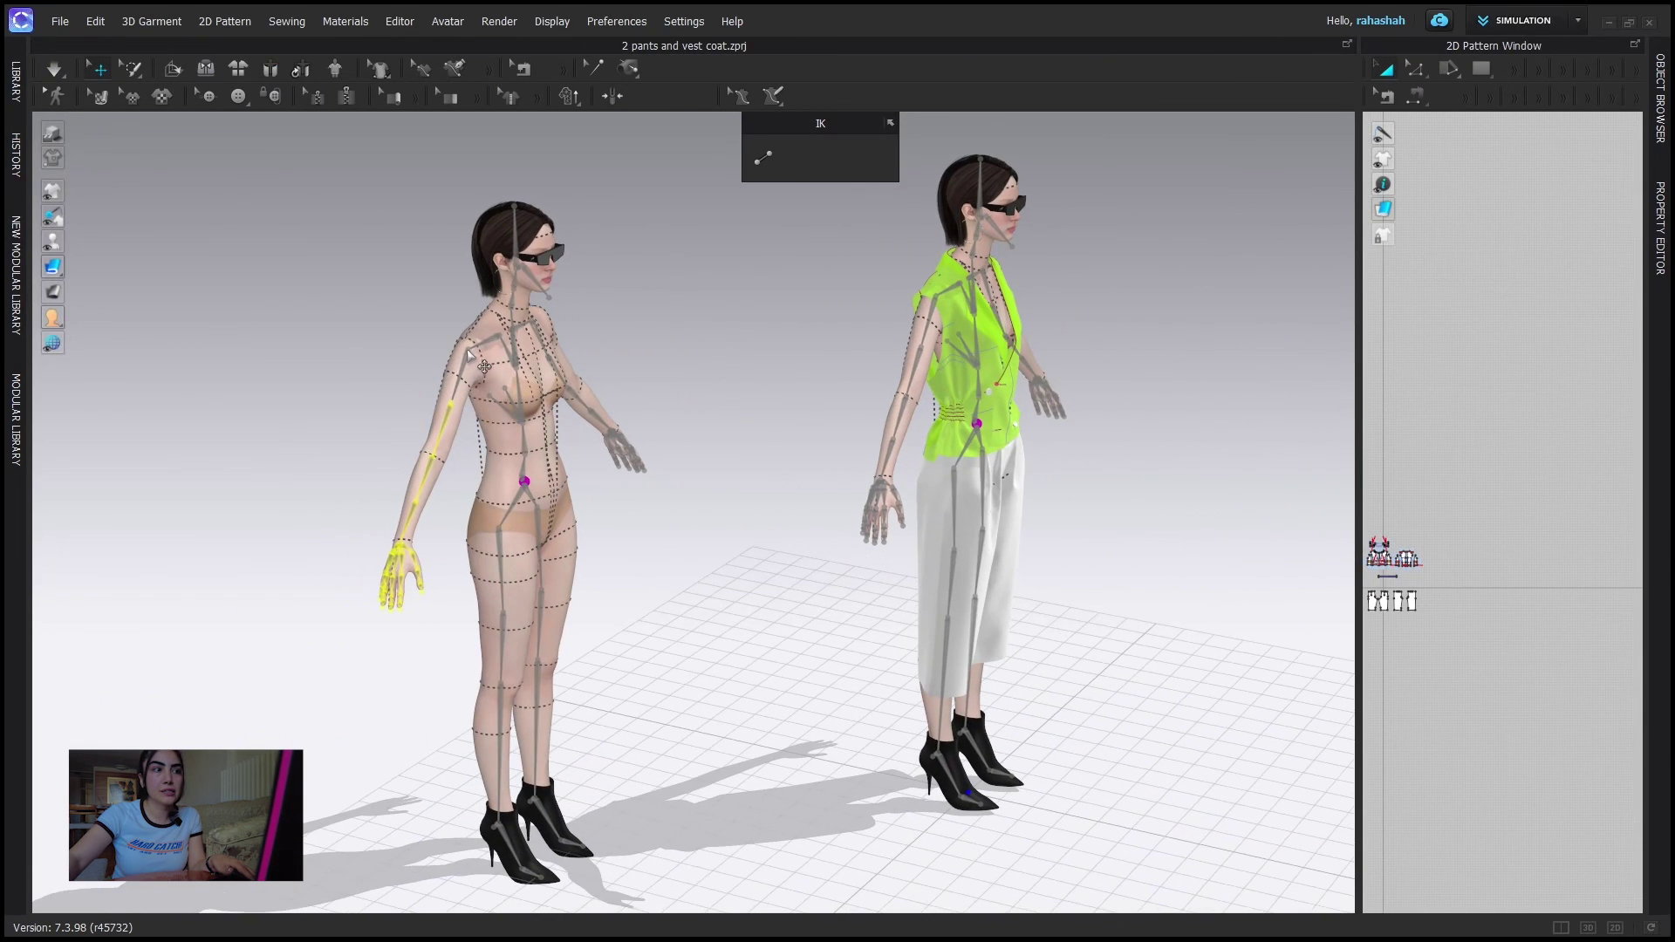
- Raise the unclothed avatar's right arm outward at the shoulder and bend its forearm upward
click(484, 367)
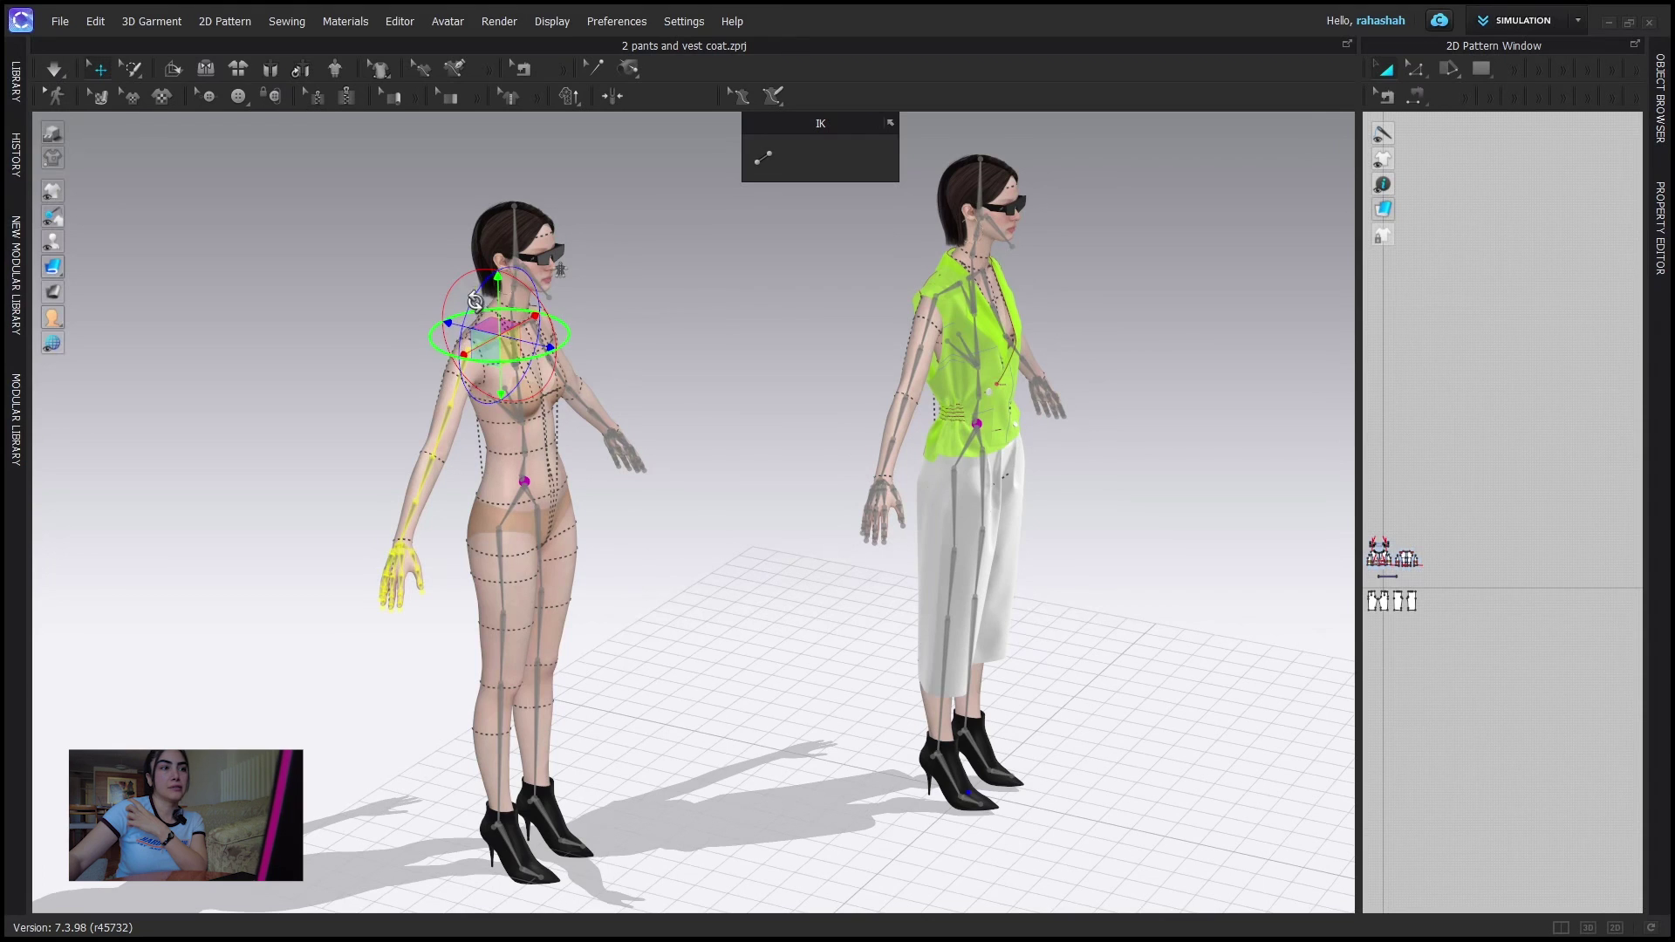
right_drag(459, 281, 432, 301)
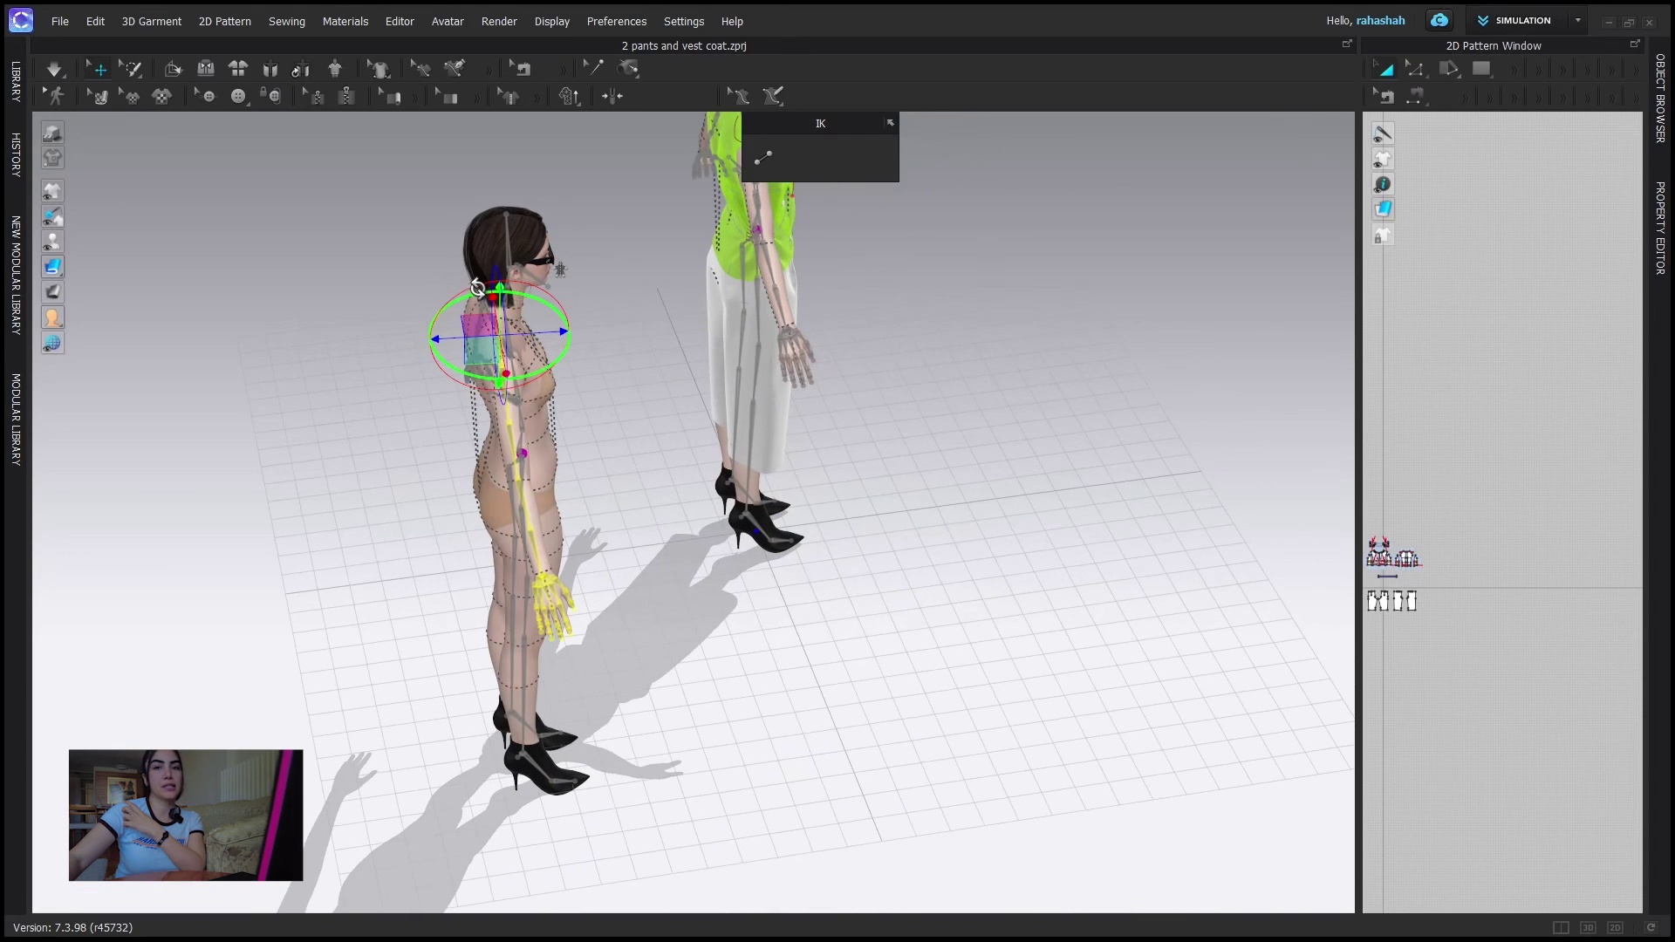
drag(432, 316, 337, 358)
right_drag(337, 358, 563, 382)
click(384, 287)
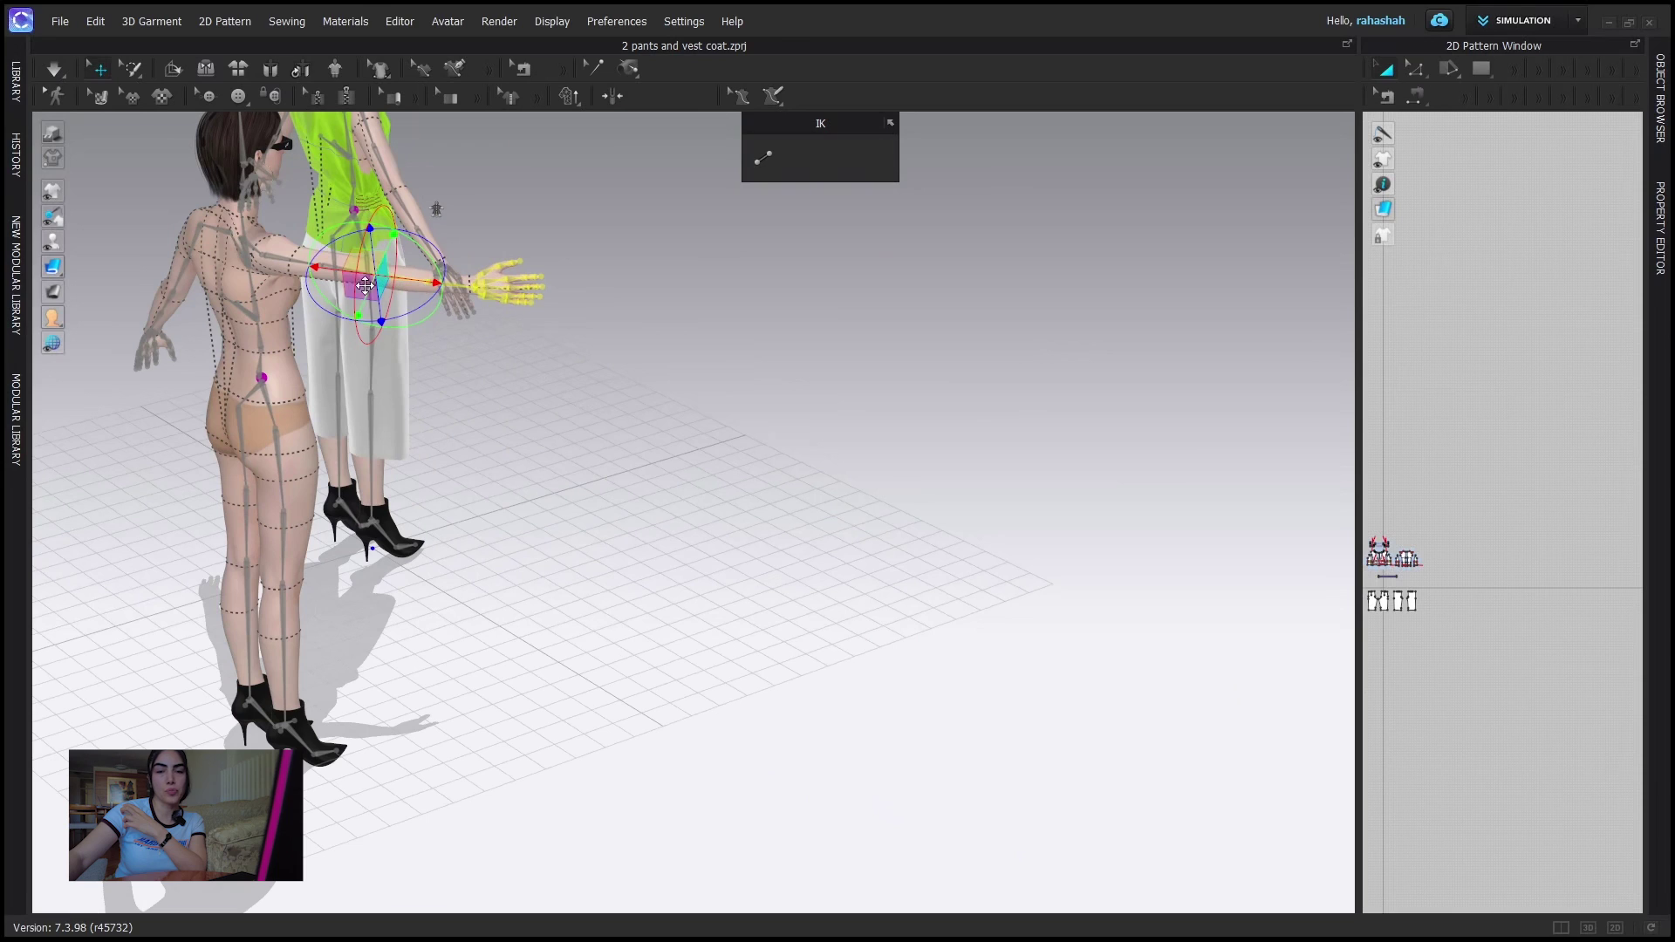
drag(360, 316, 384, 326)
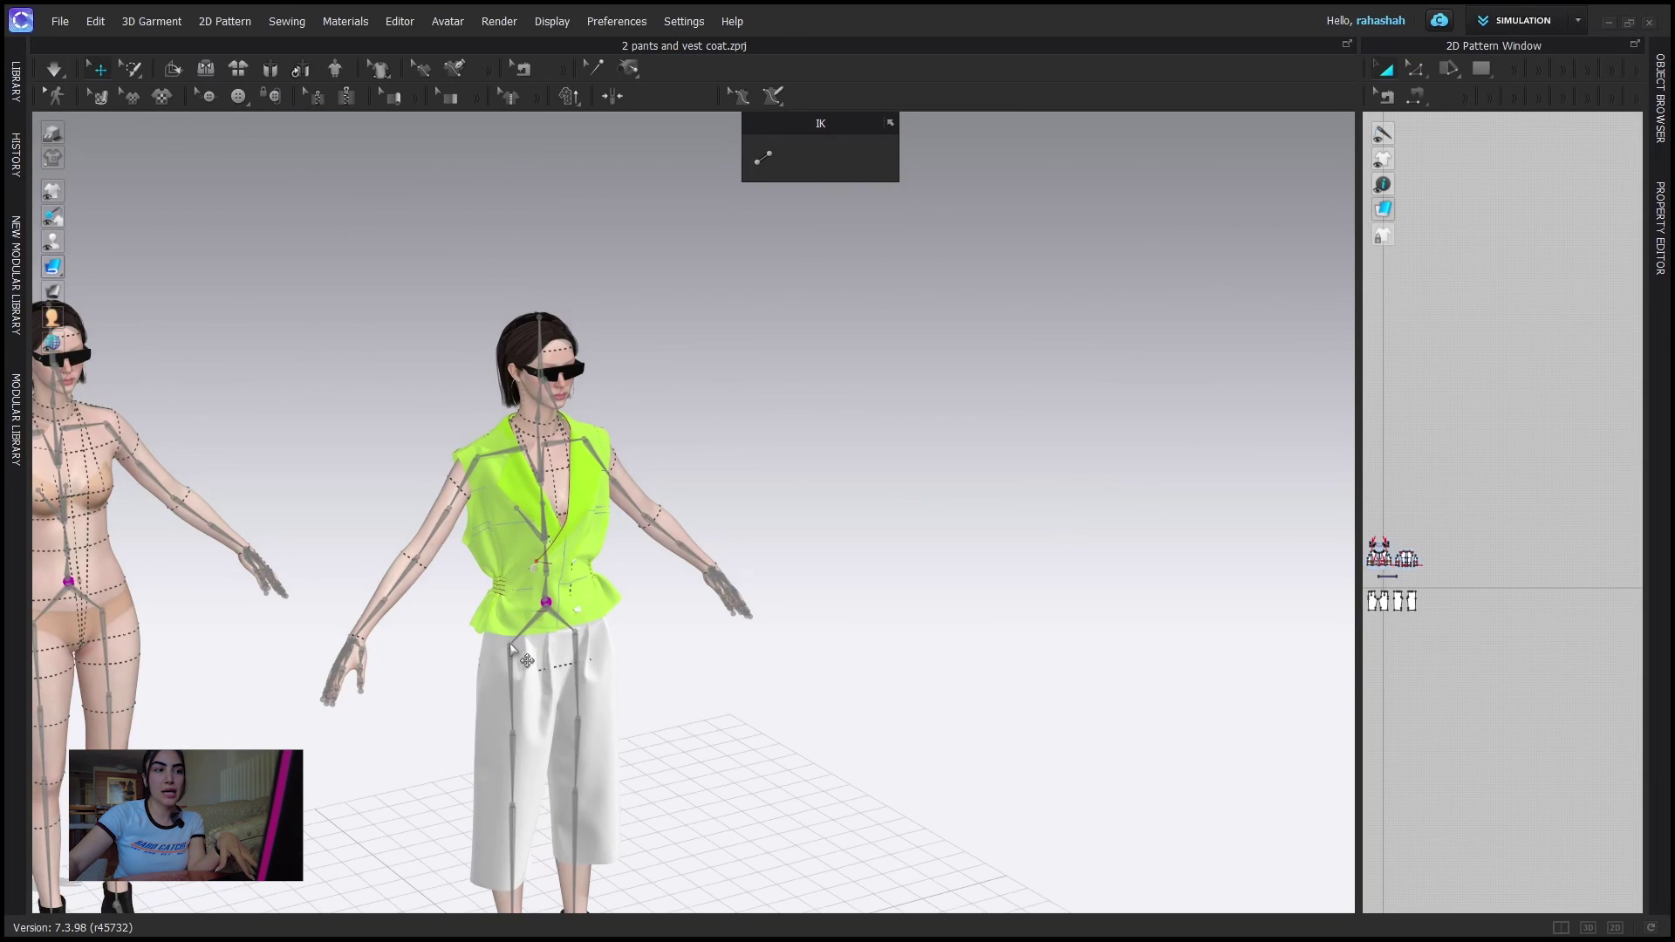
- Try swinging the vest avatar's right leg out to the side with simulation off, and undo the rotation
click(510, 650)
middle_drag(694, 681, 755, 527)
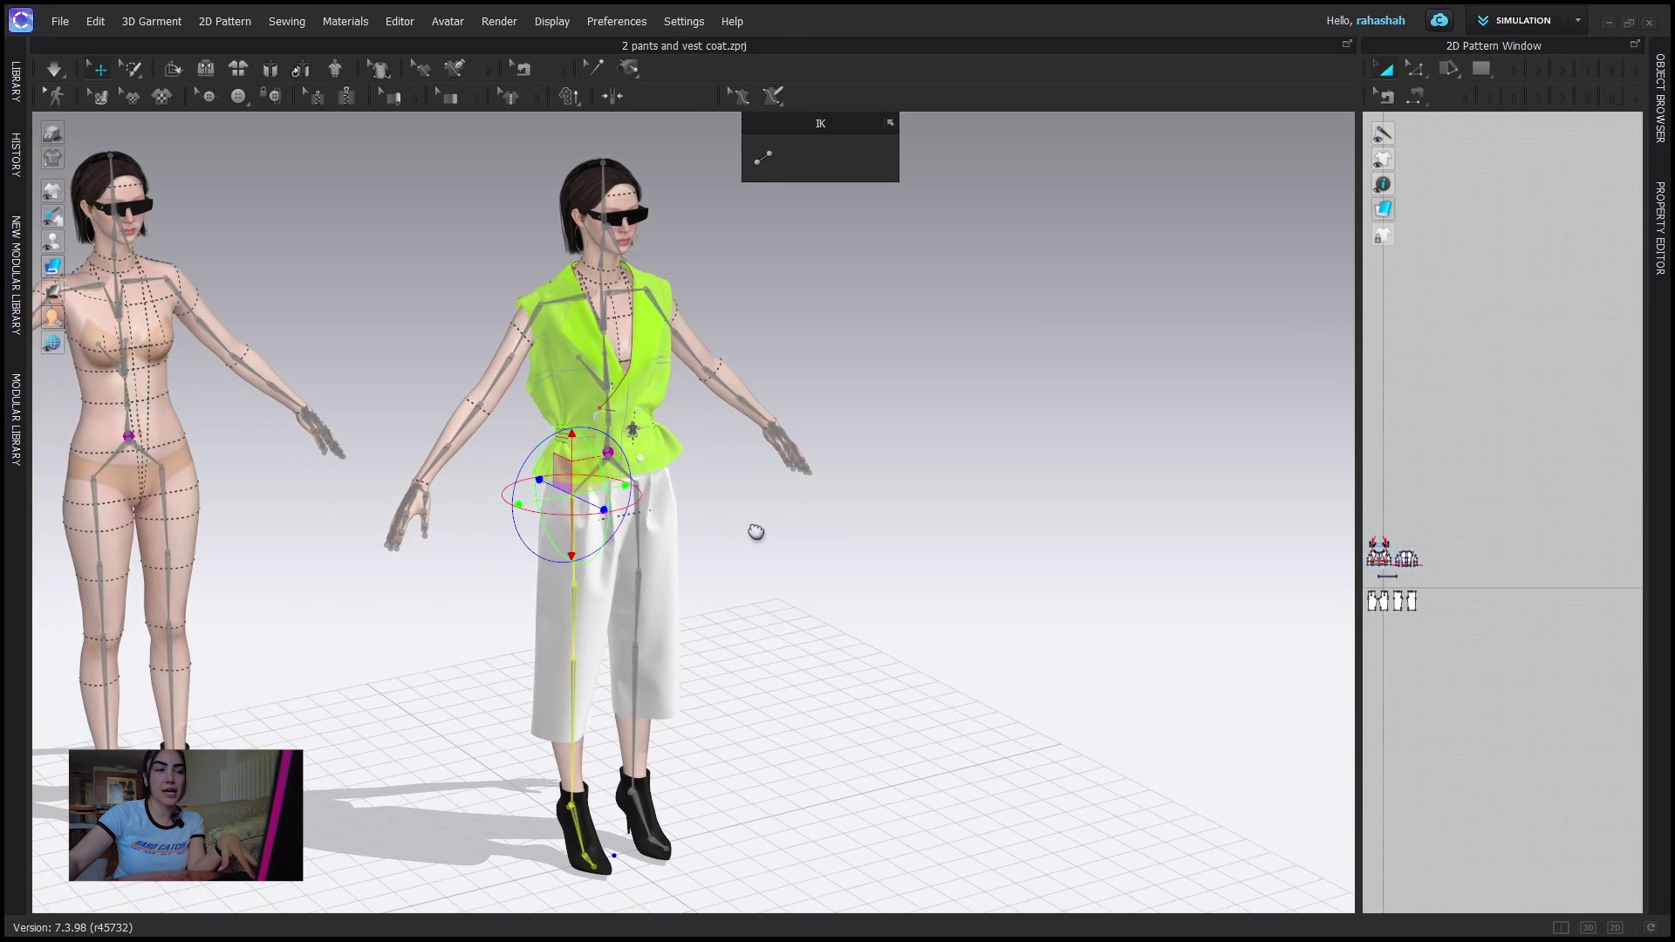
drag(541, 440, 577, 427)
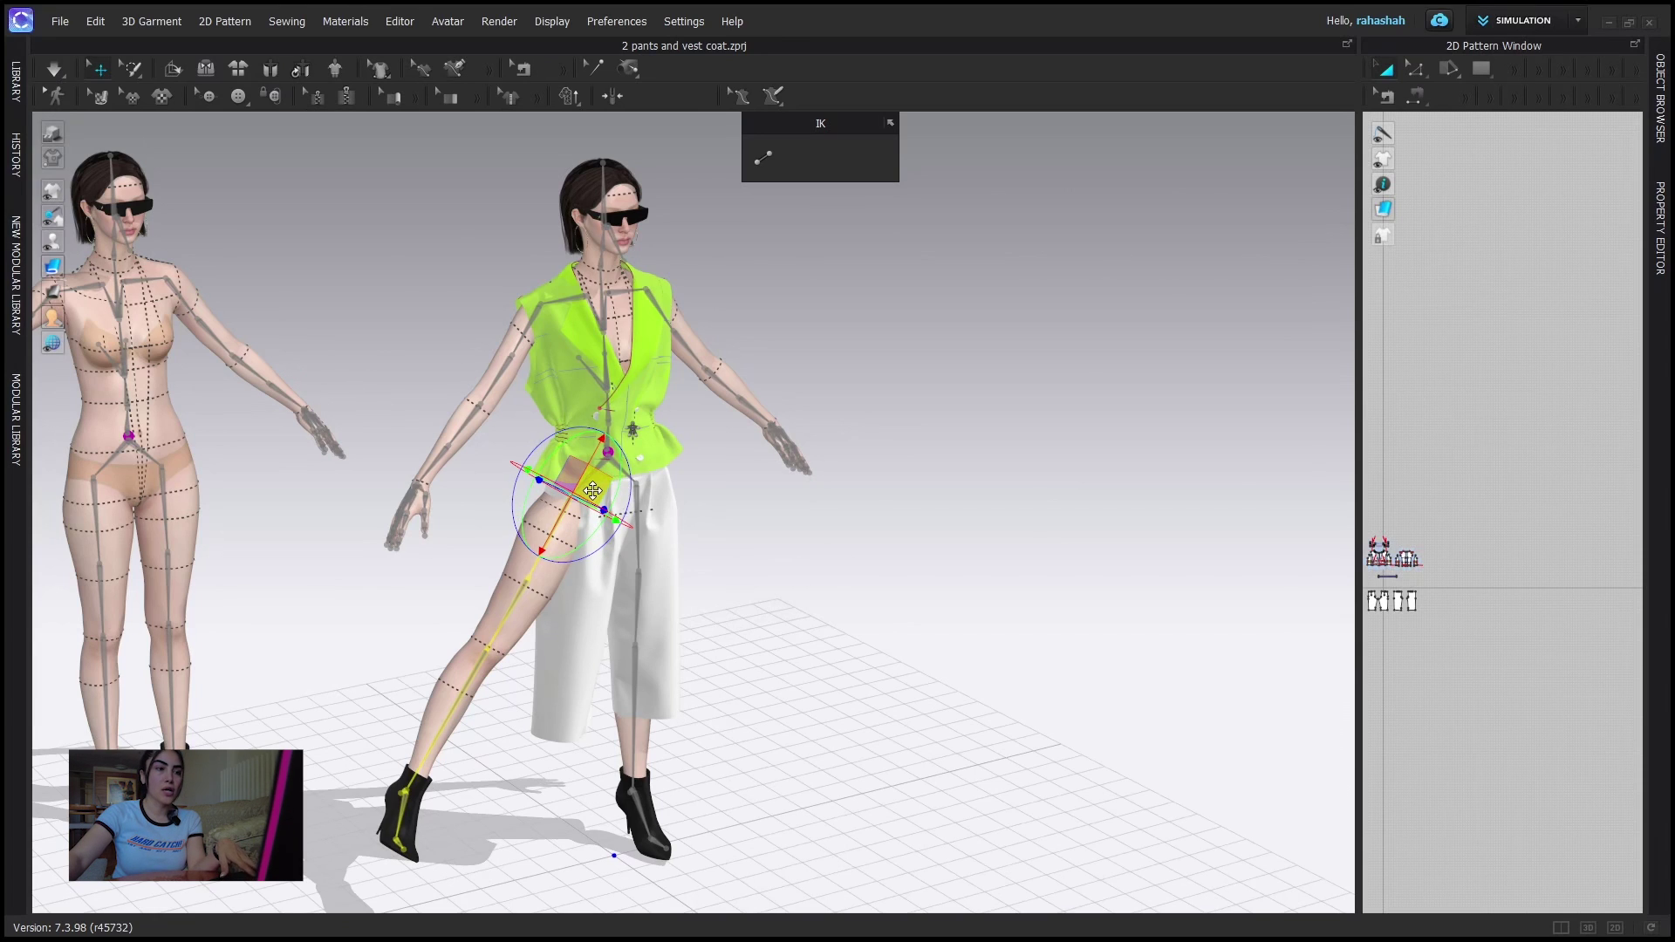
key(ctrl+z)
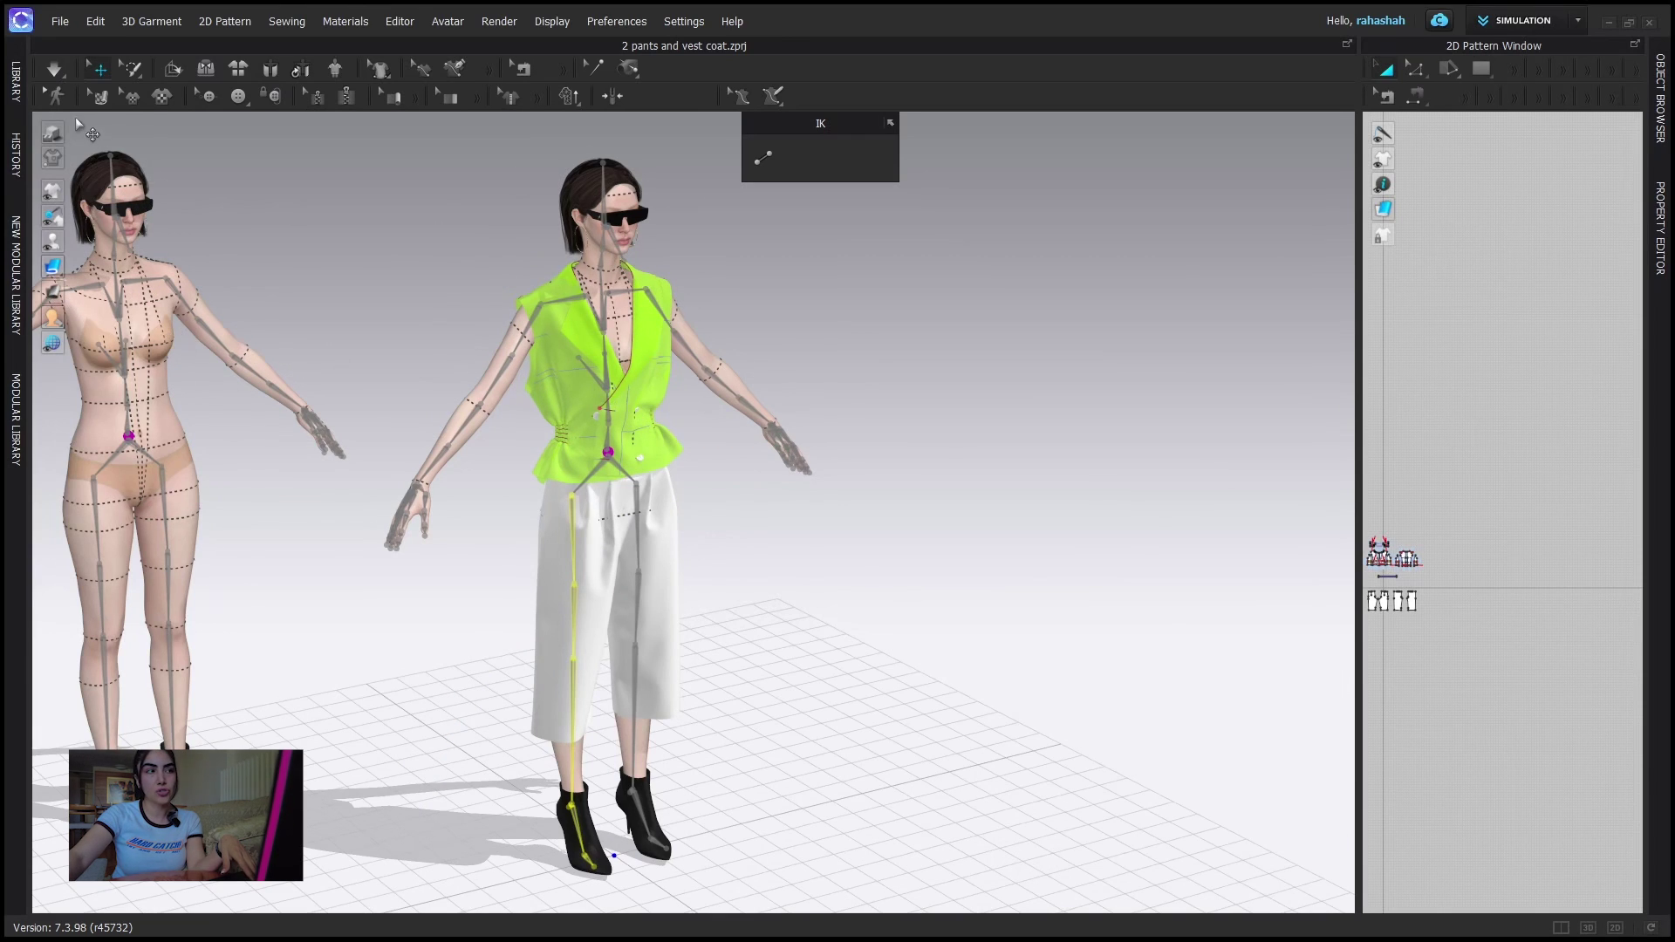
- Turn on simulation, swing the vest avatar's right leg outward at the hip, and pull the pants fabric along with it
click(55, 71)
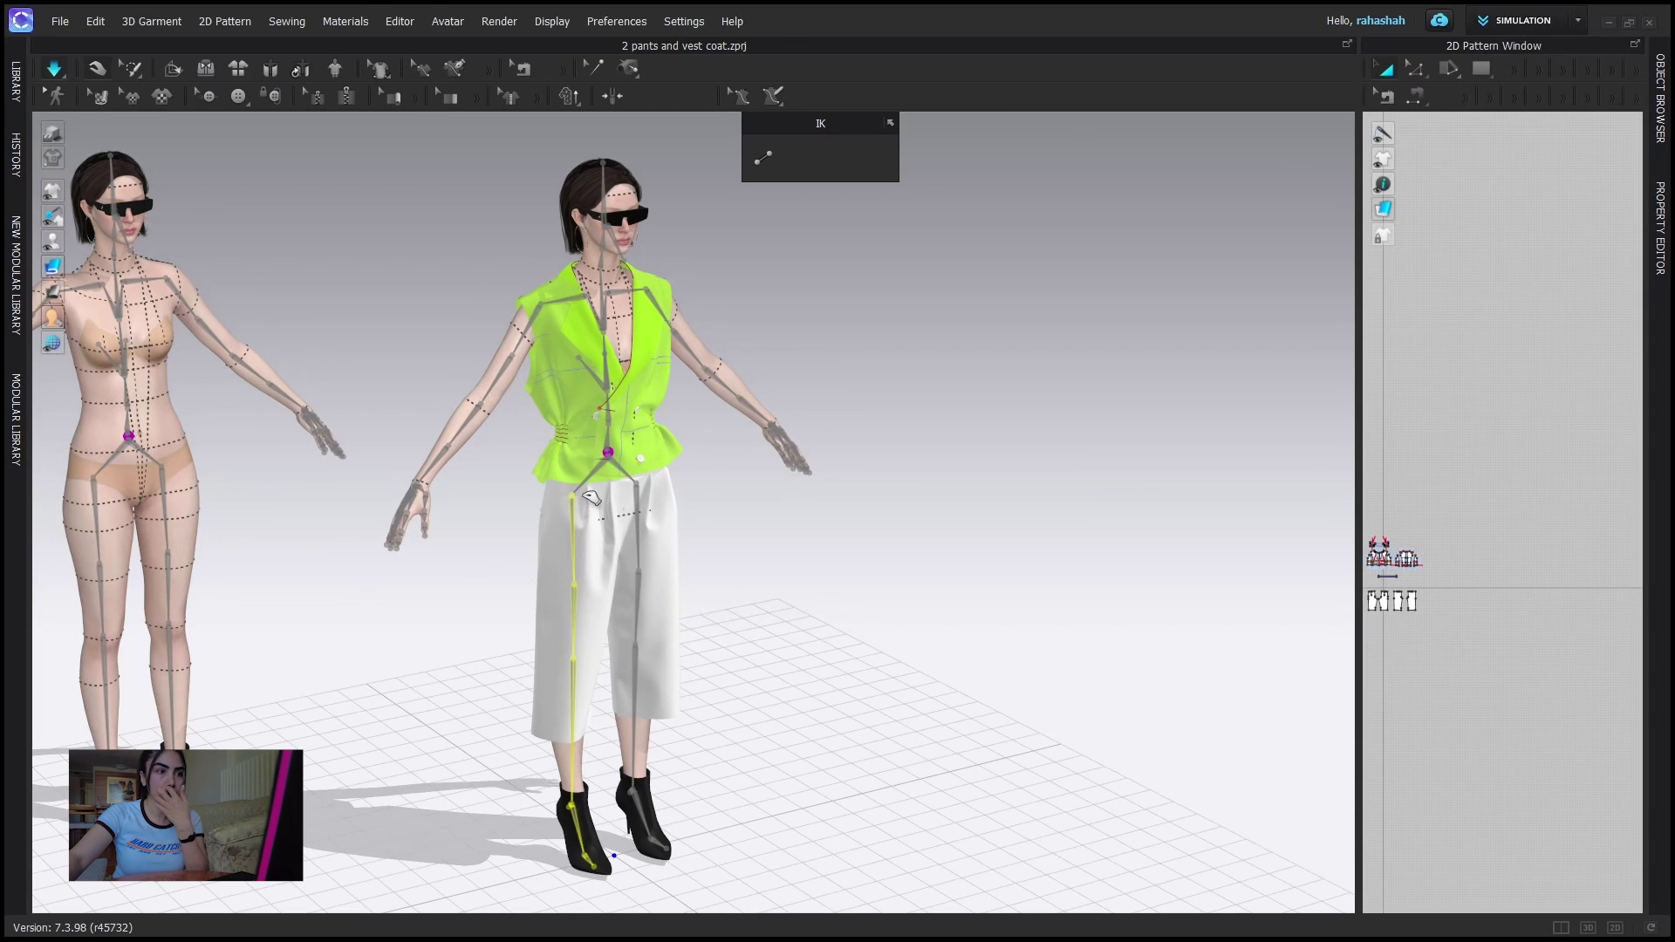
click(573, 498)
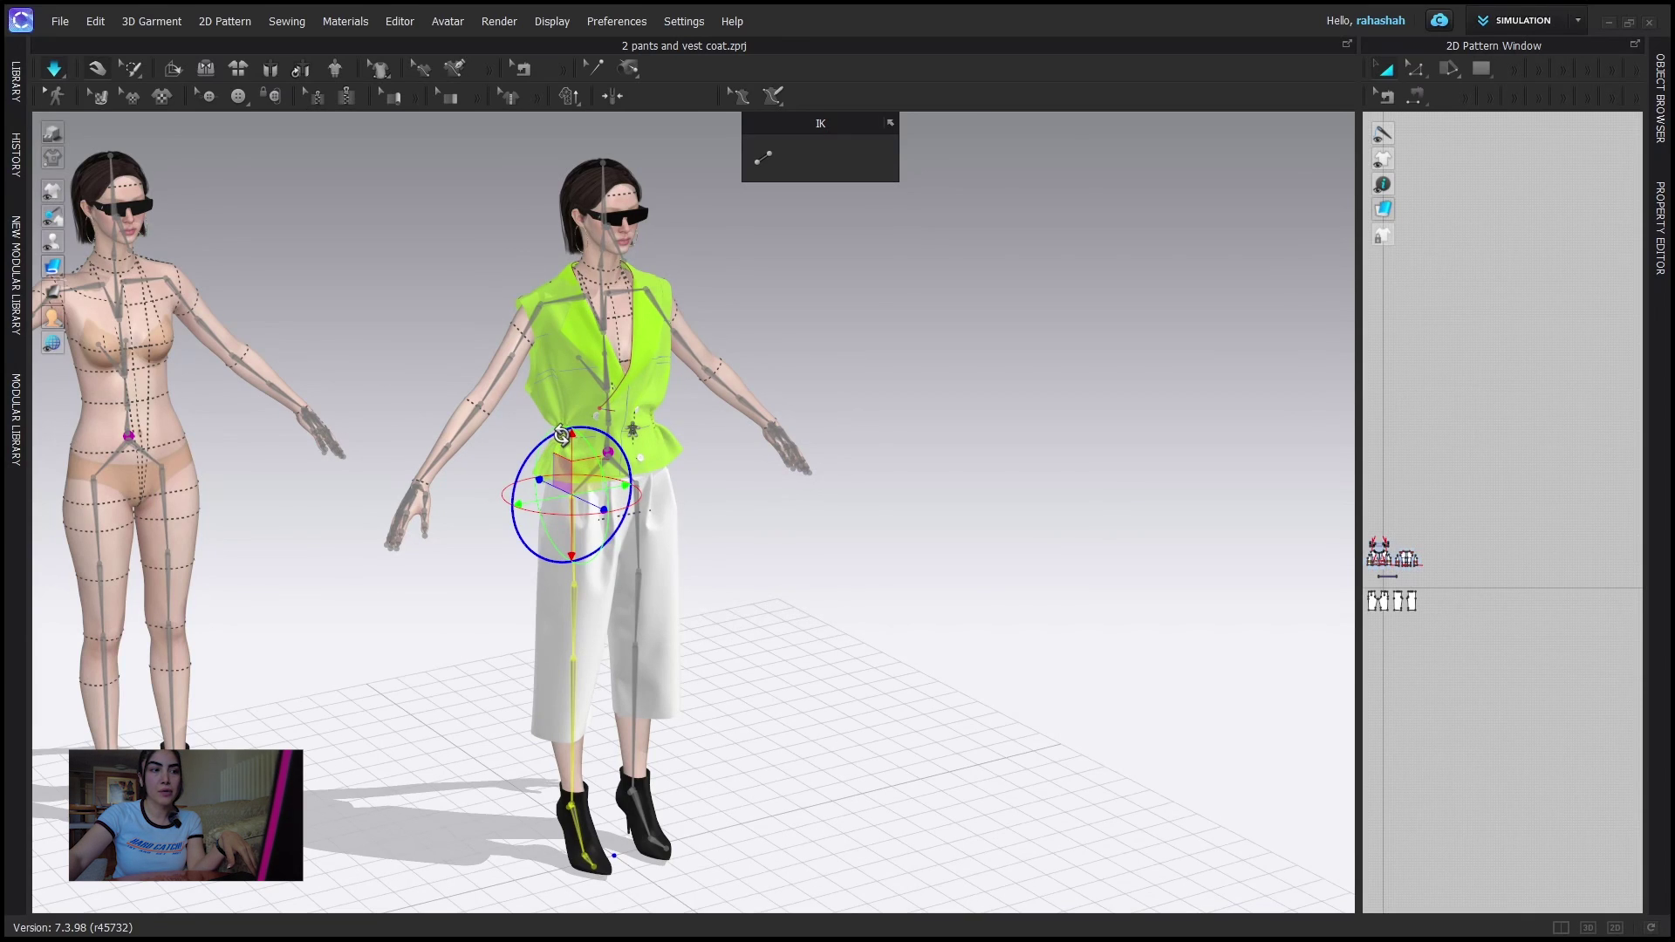
drag(561, 435, 567, 430)
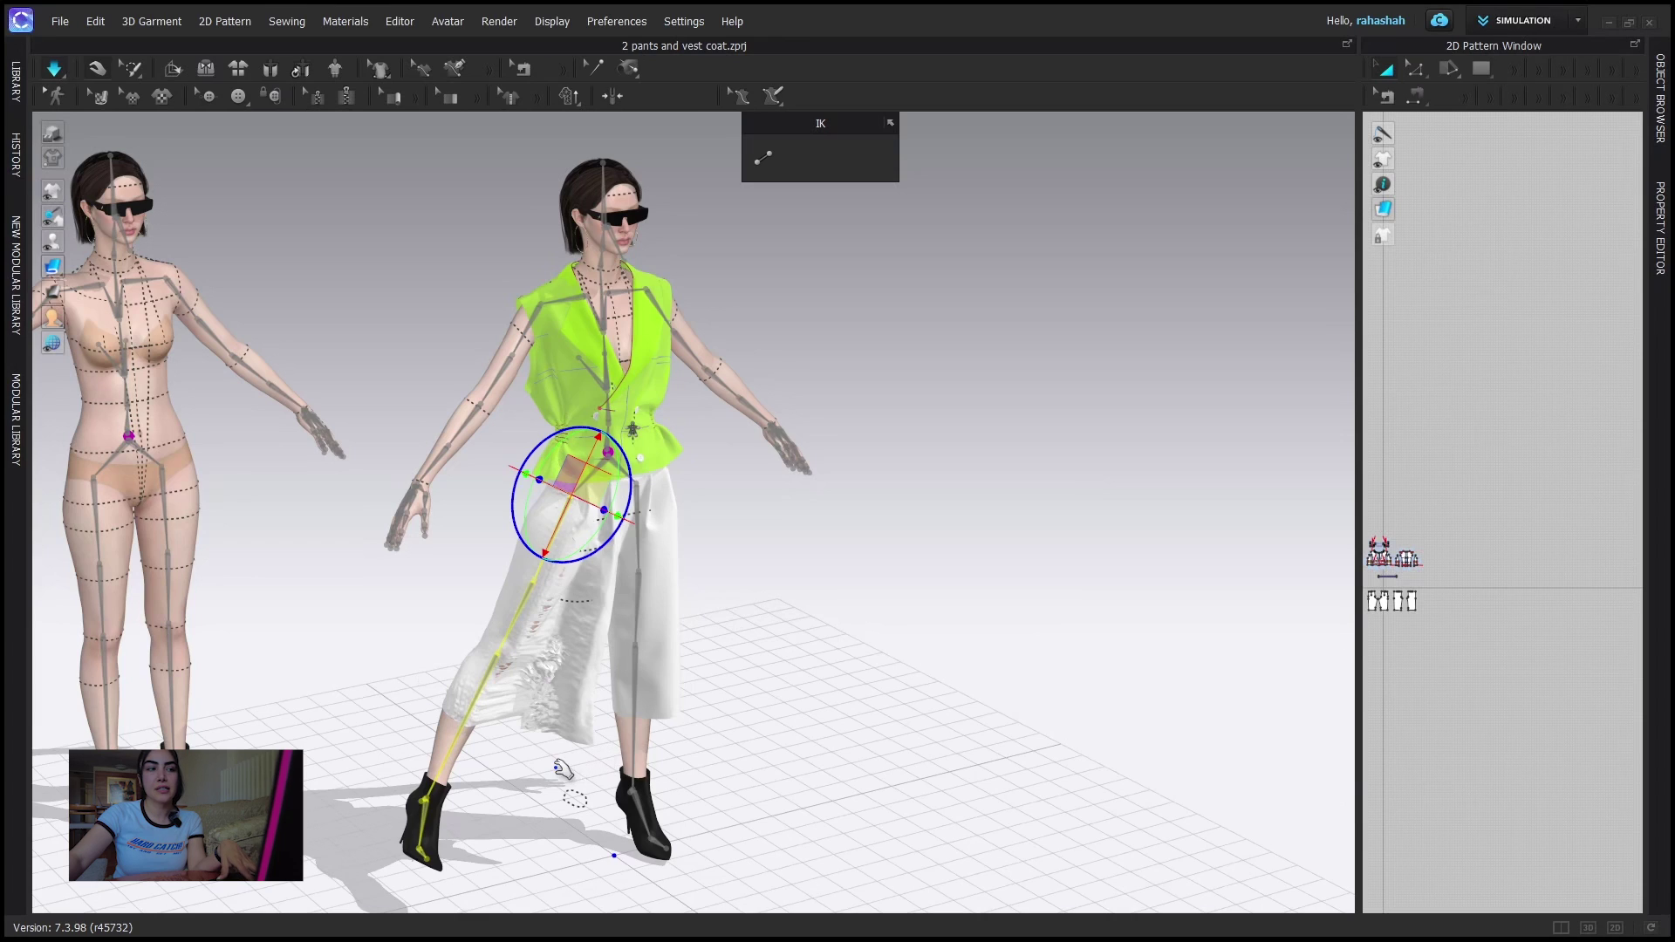
drag(543, 683, 559, 613)
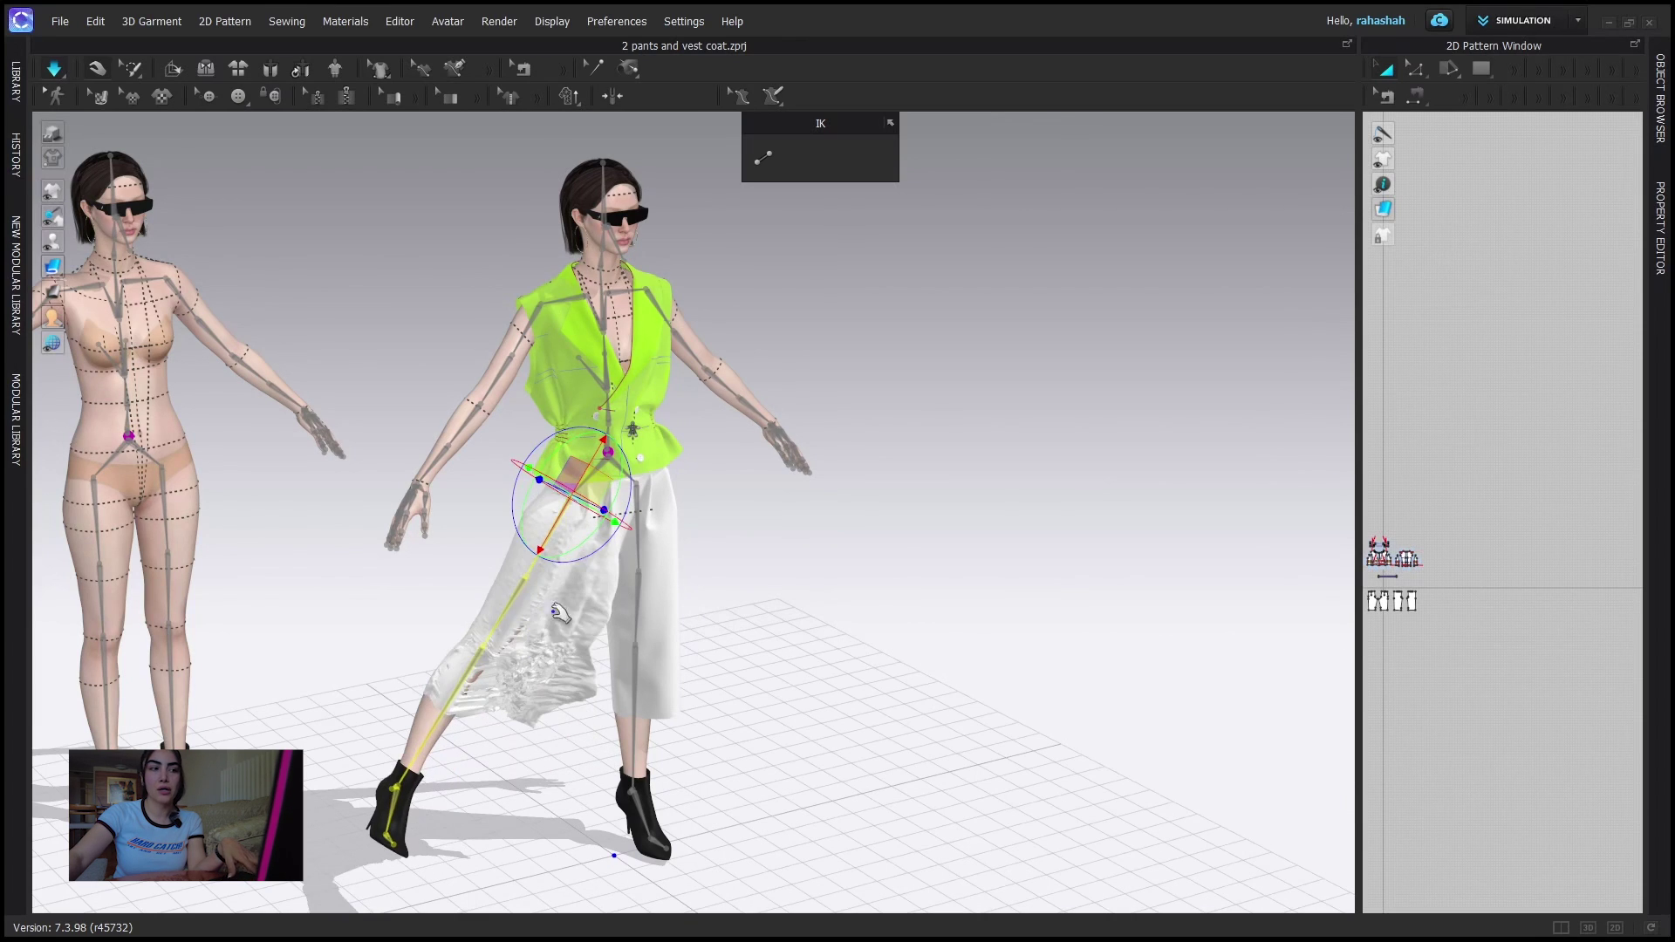
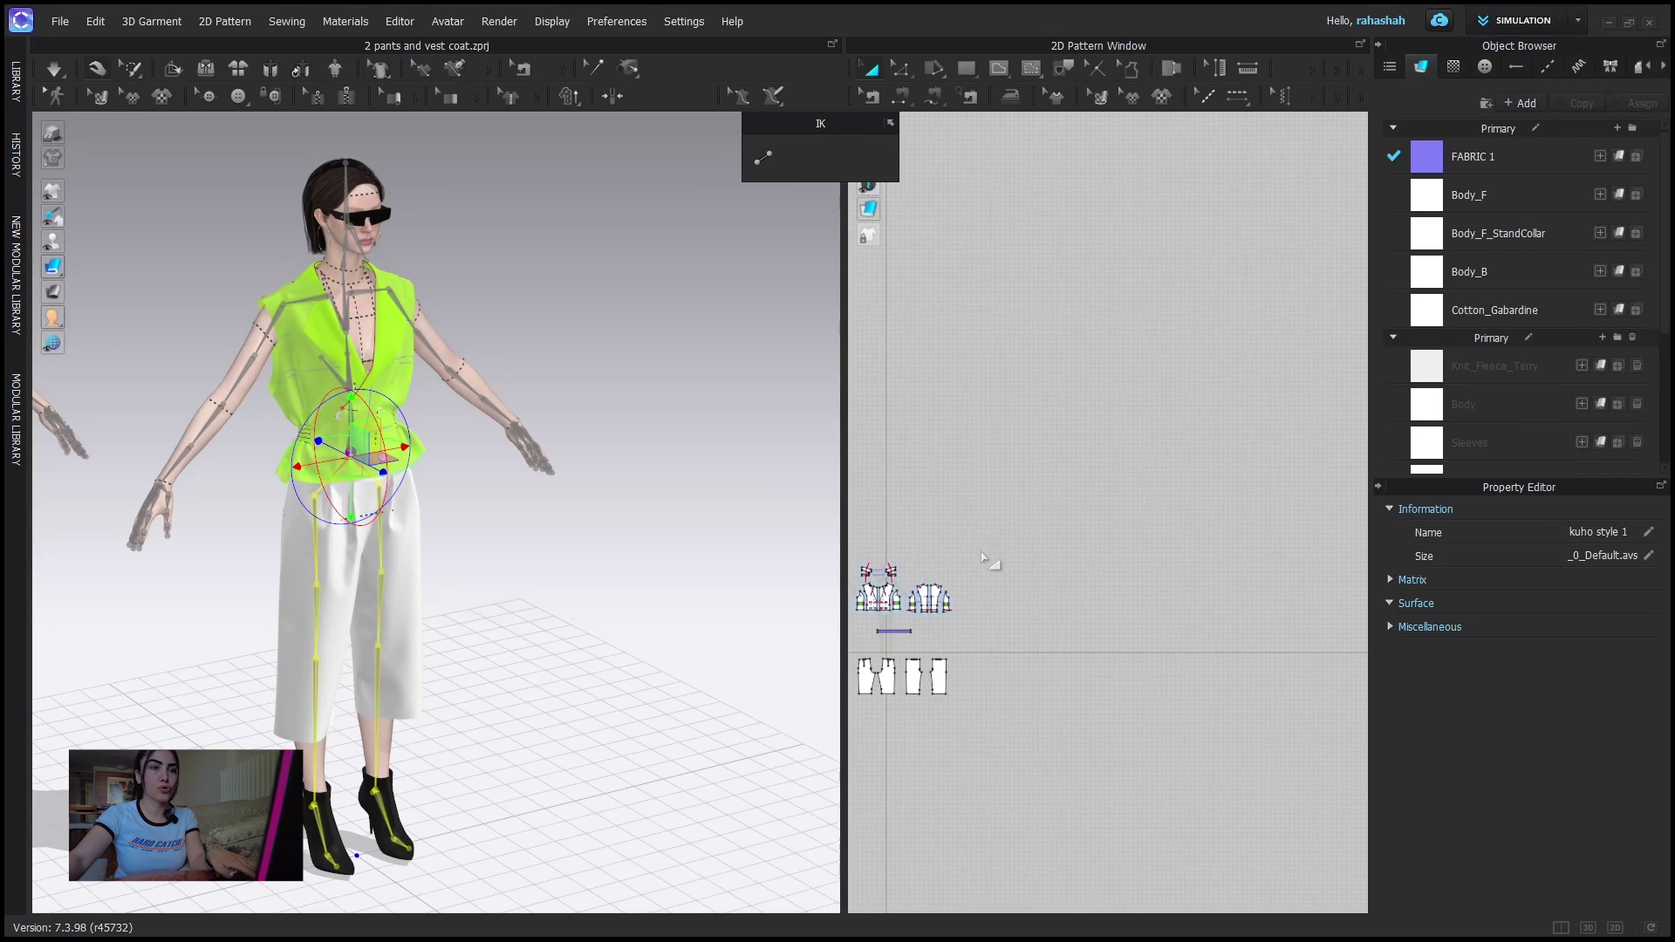
- Select all pattern pieces of the vest and pants outfit and set their particle distance to 20 mm
right_drag(982, 558, 1154, 468)
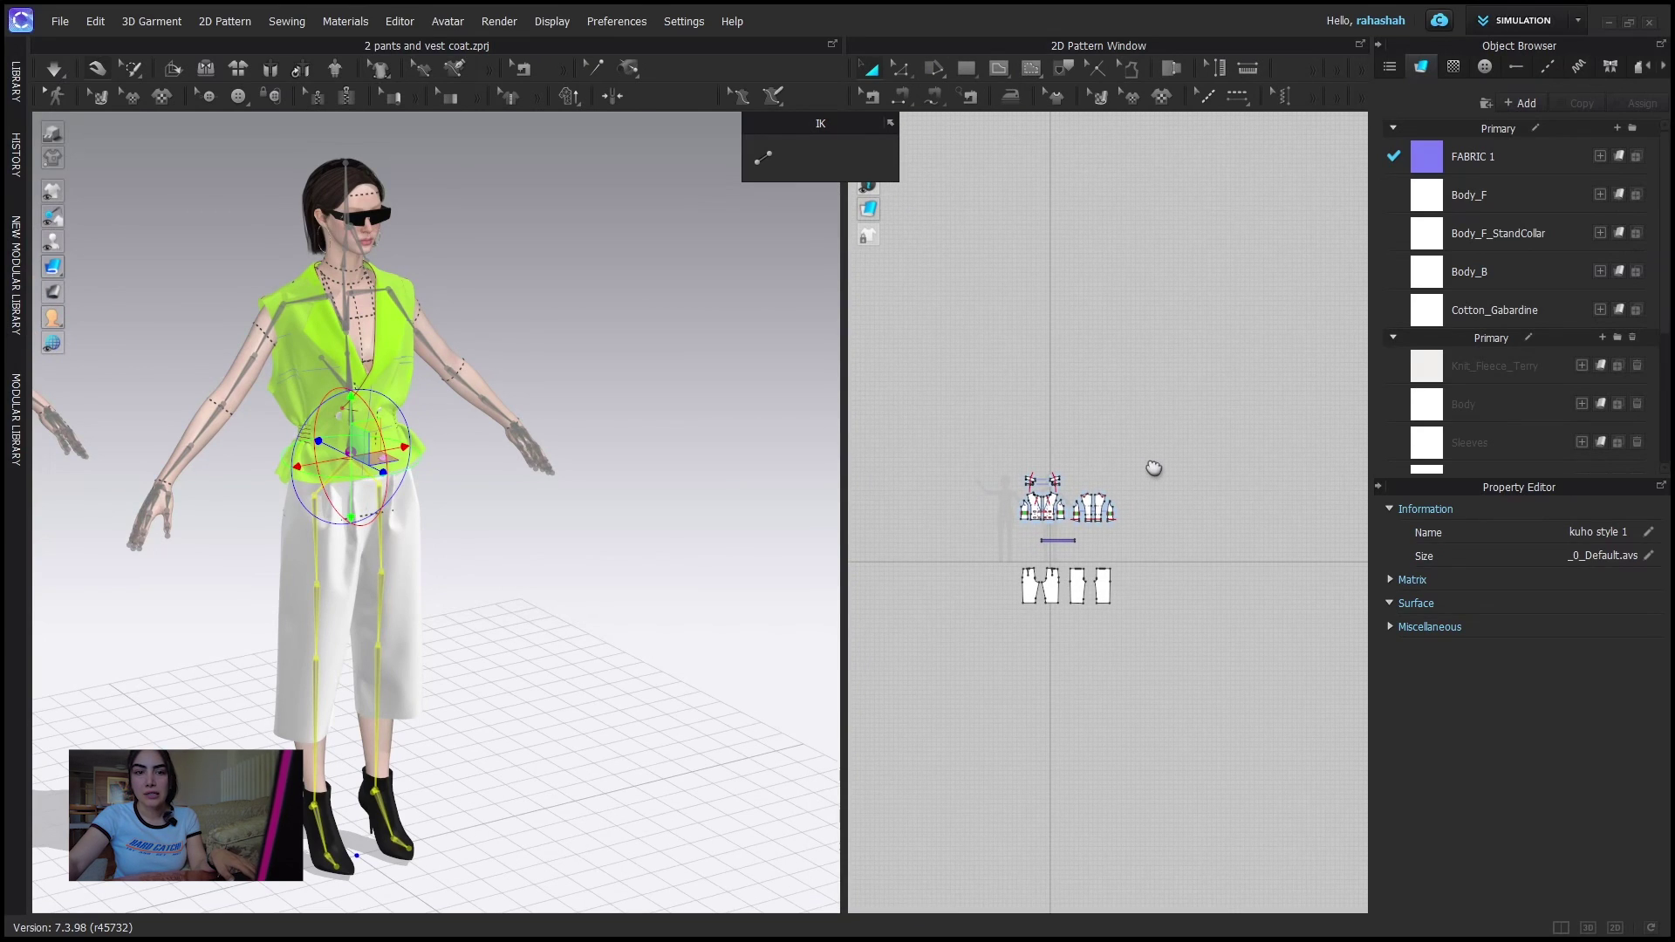
key(ctrl+a)
scroll(1524, 847, down, 4)
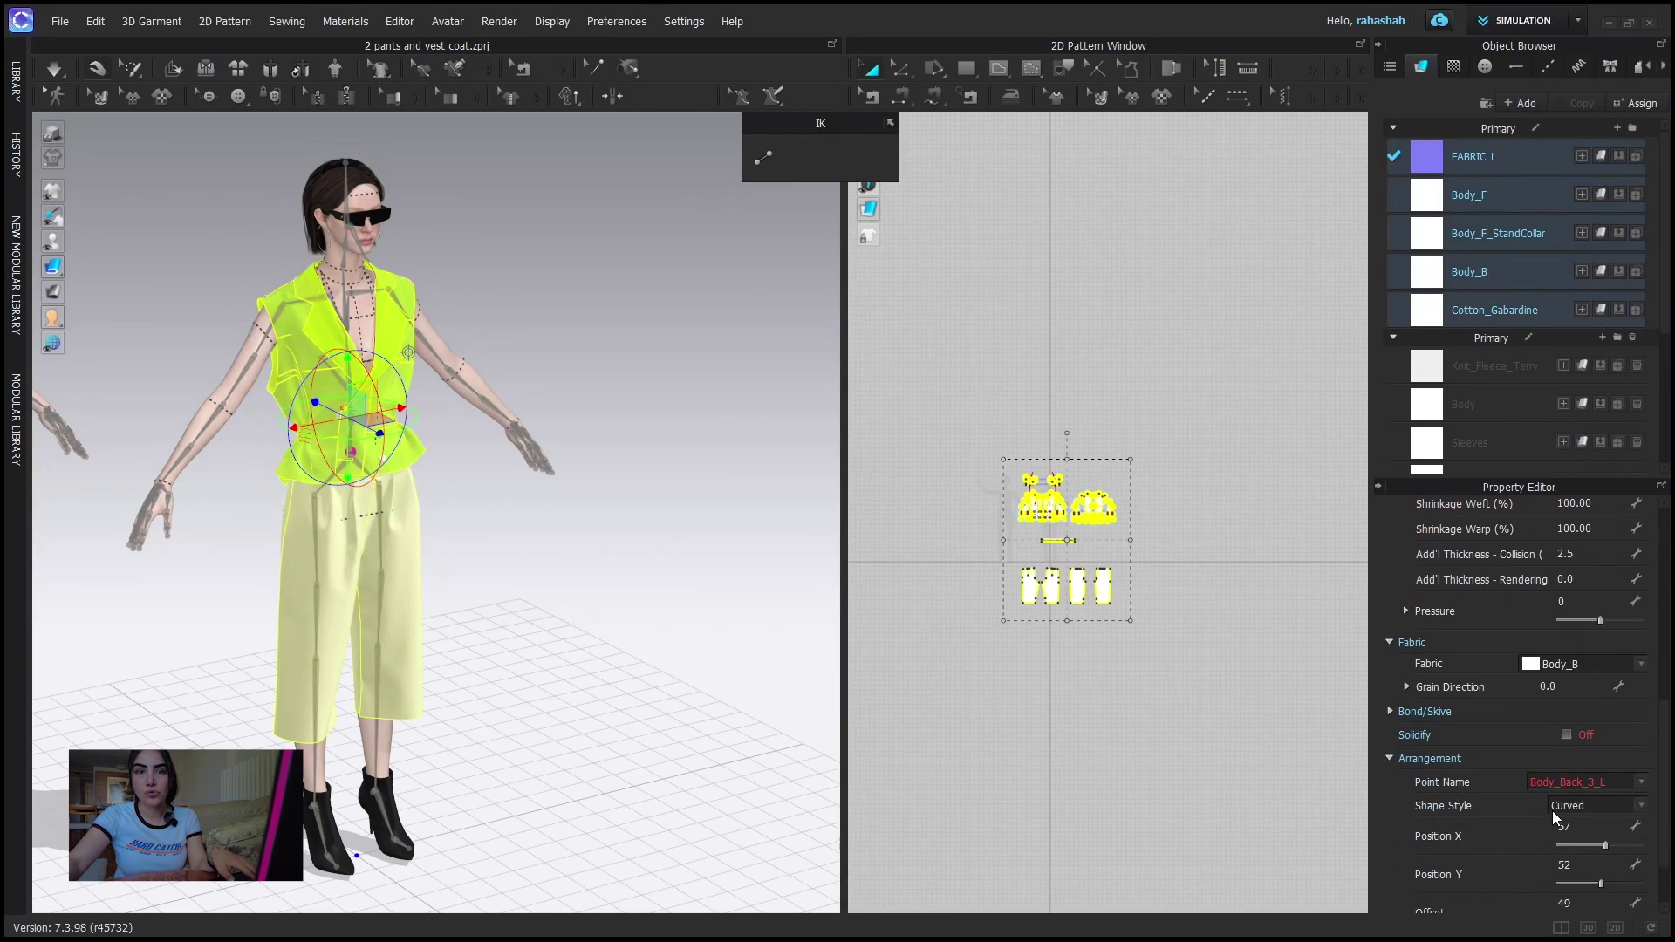
scroll(1553, 818, up, 5)
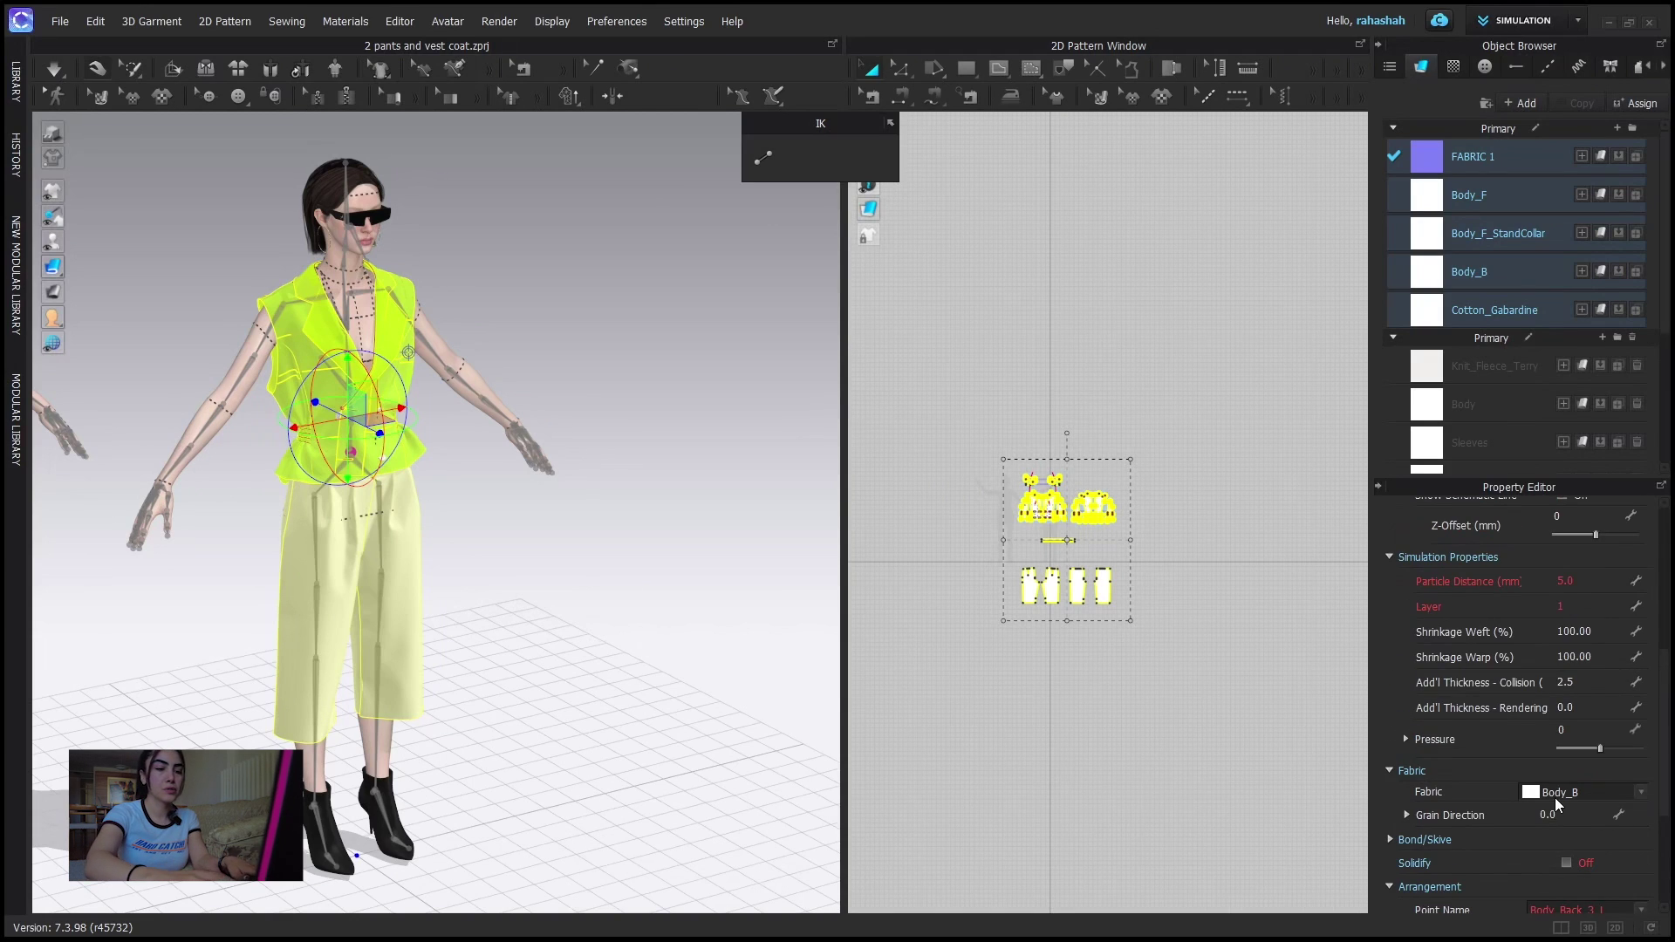
scroll(1559, 805, up, 1)
double_click(1580, 634)
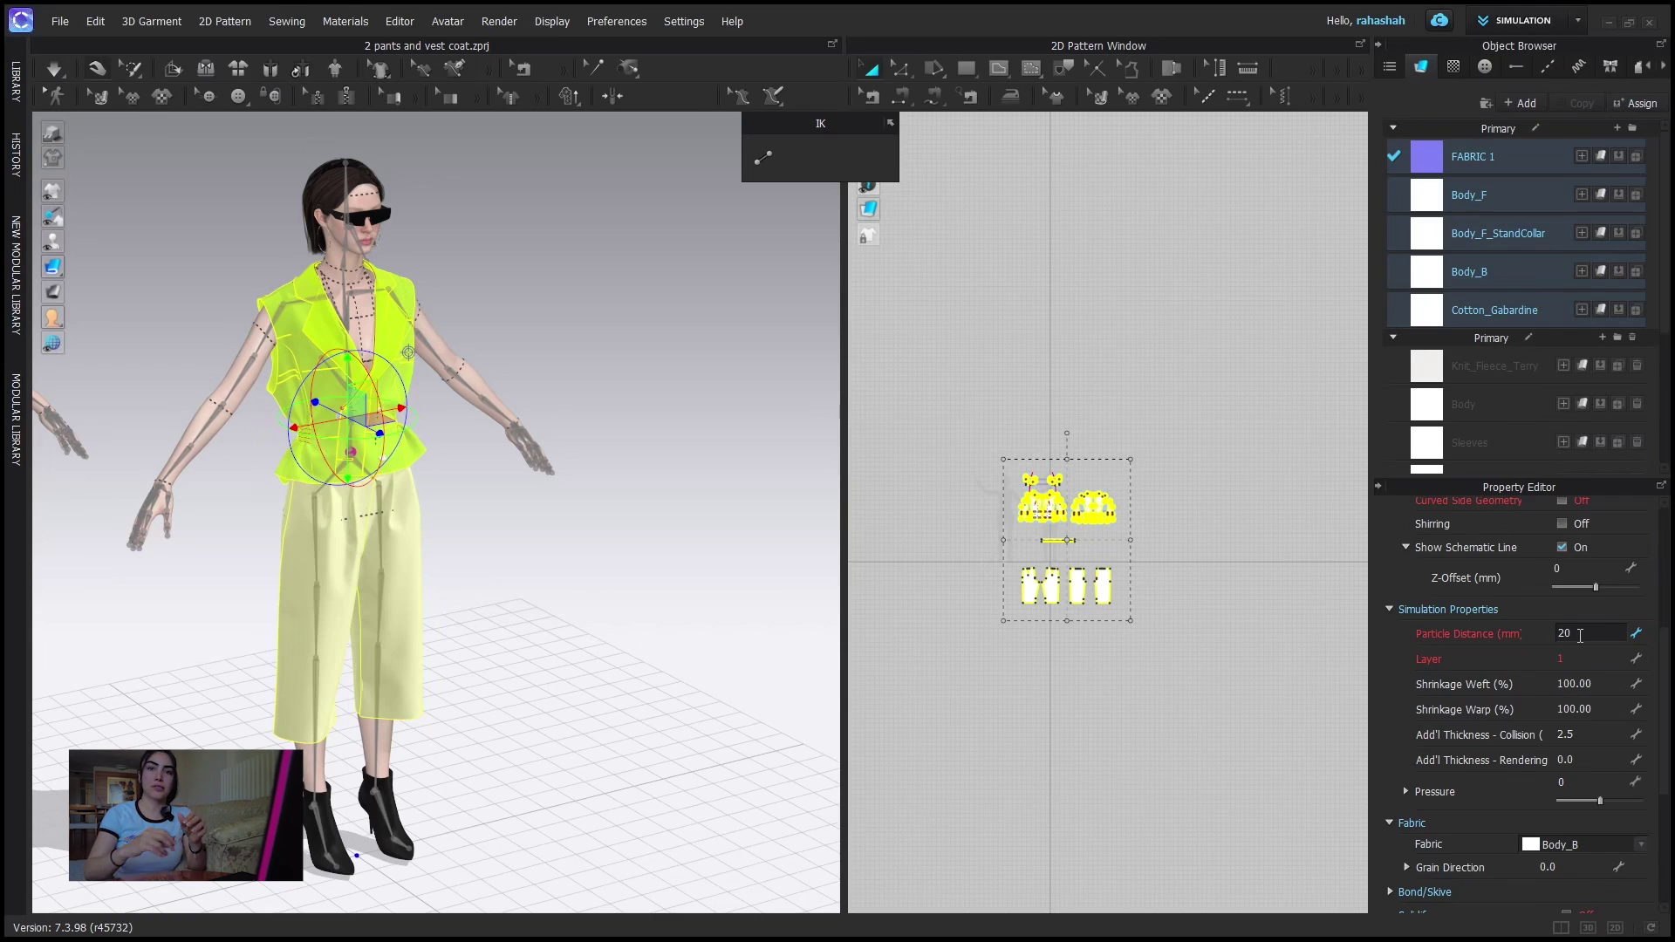
key(Return)
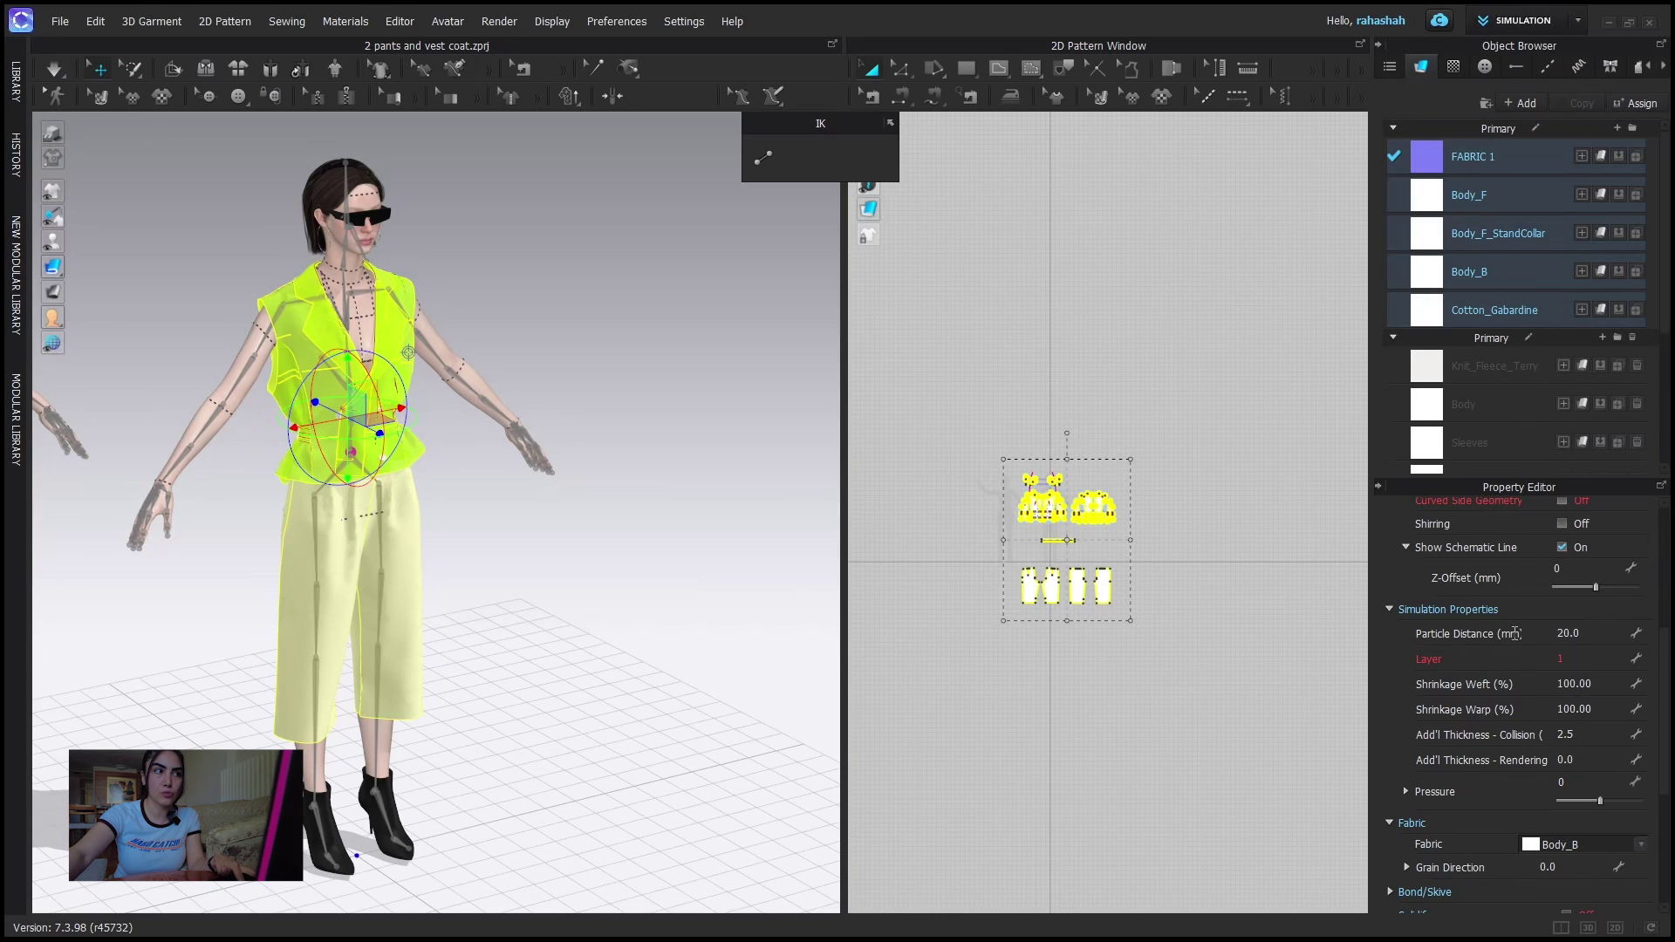
- Run the simulation, swing the vest avatar's right leg far out to the side, and check the pants from the side and front
click(55, 70)
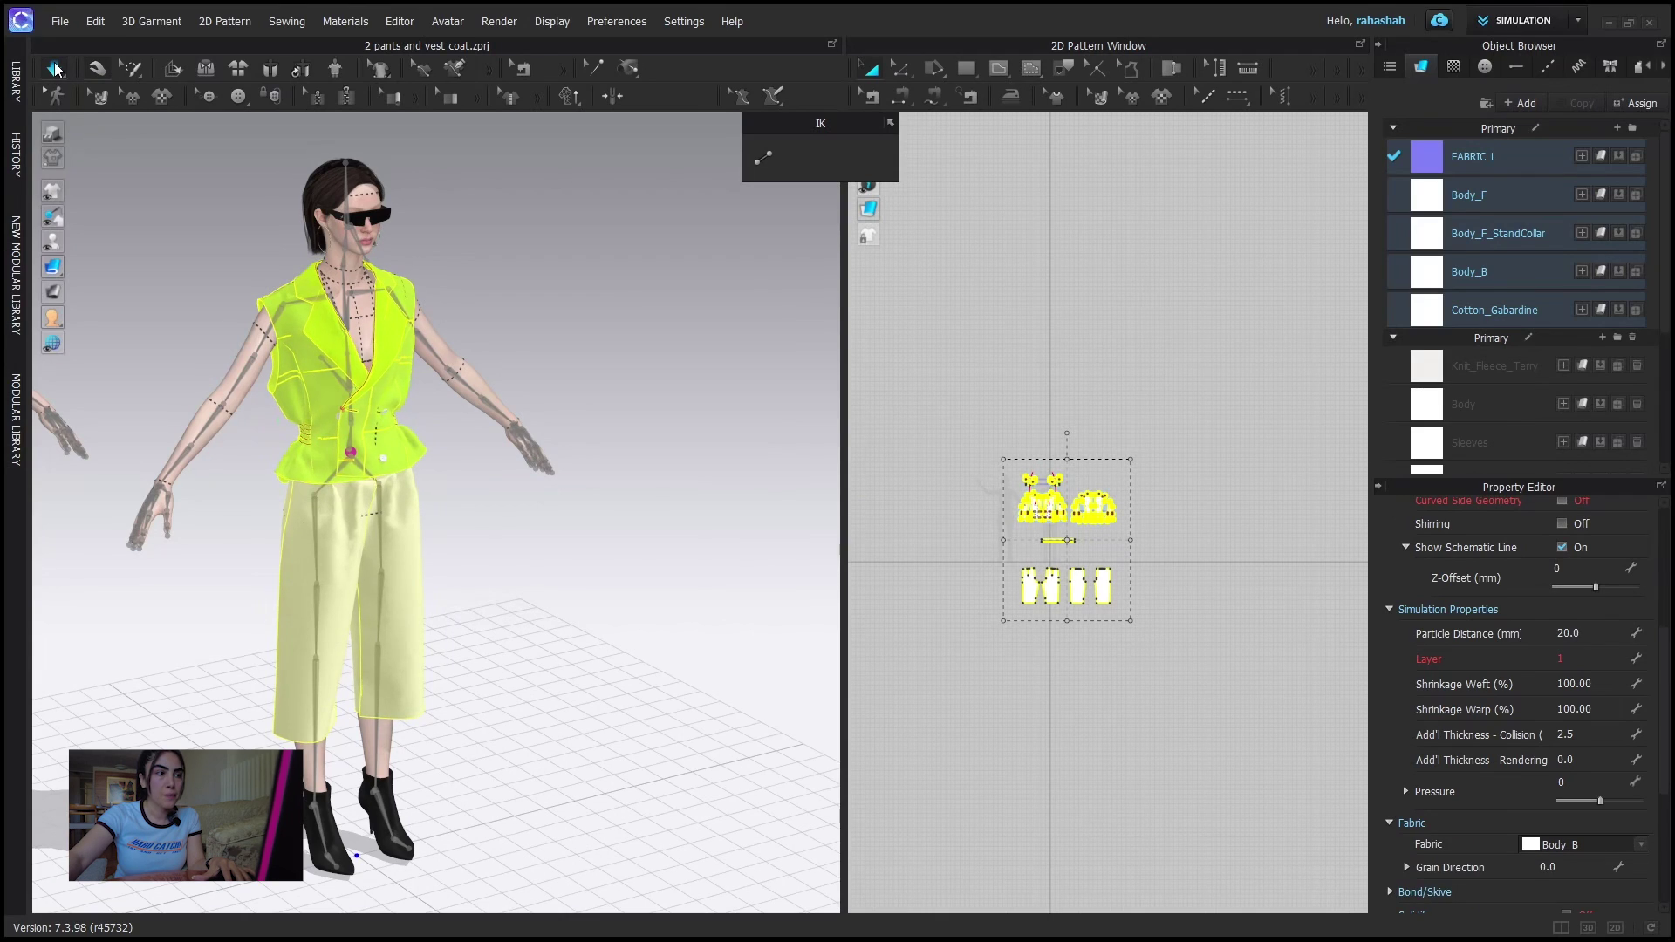
click(321, 499)
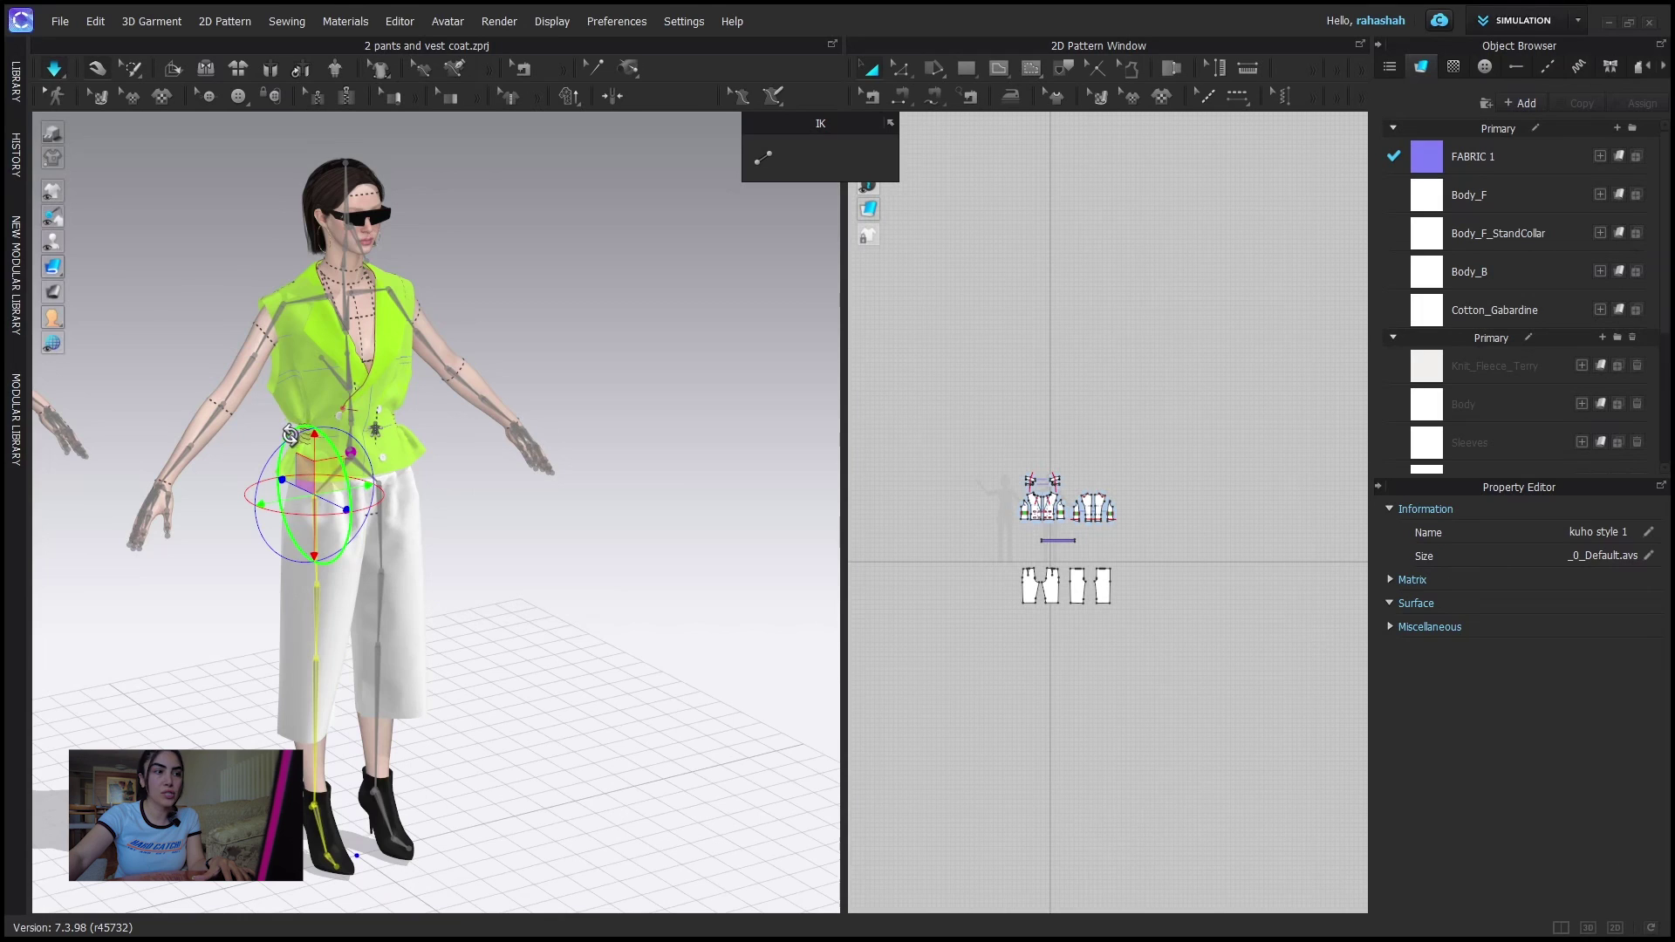
drag(291, 438, 360, 409)
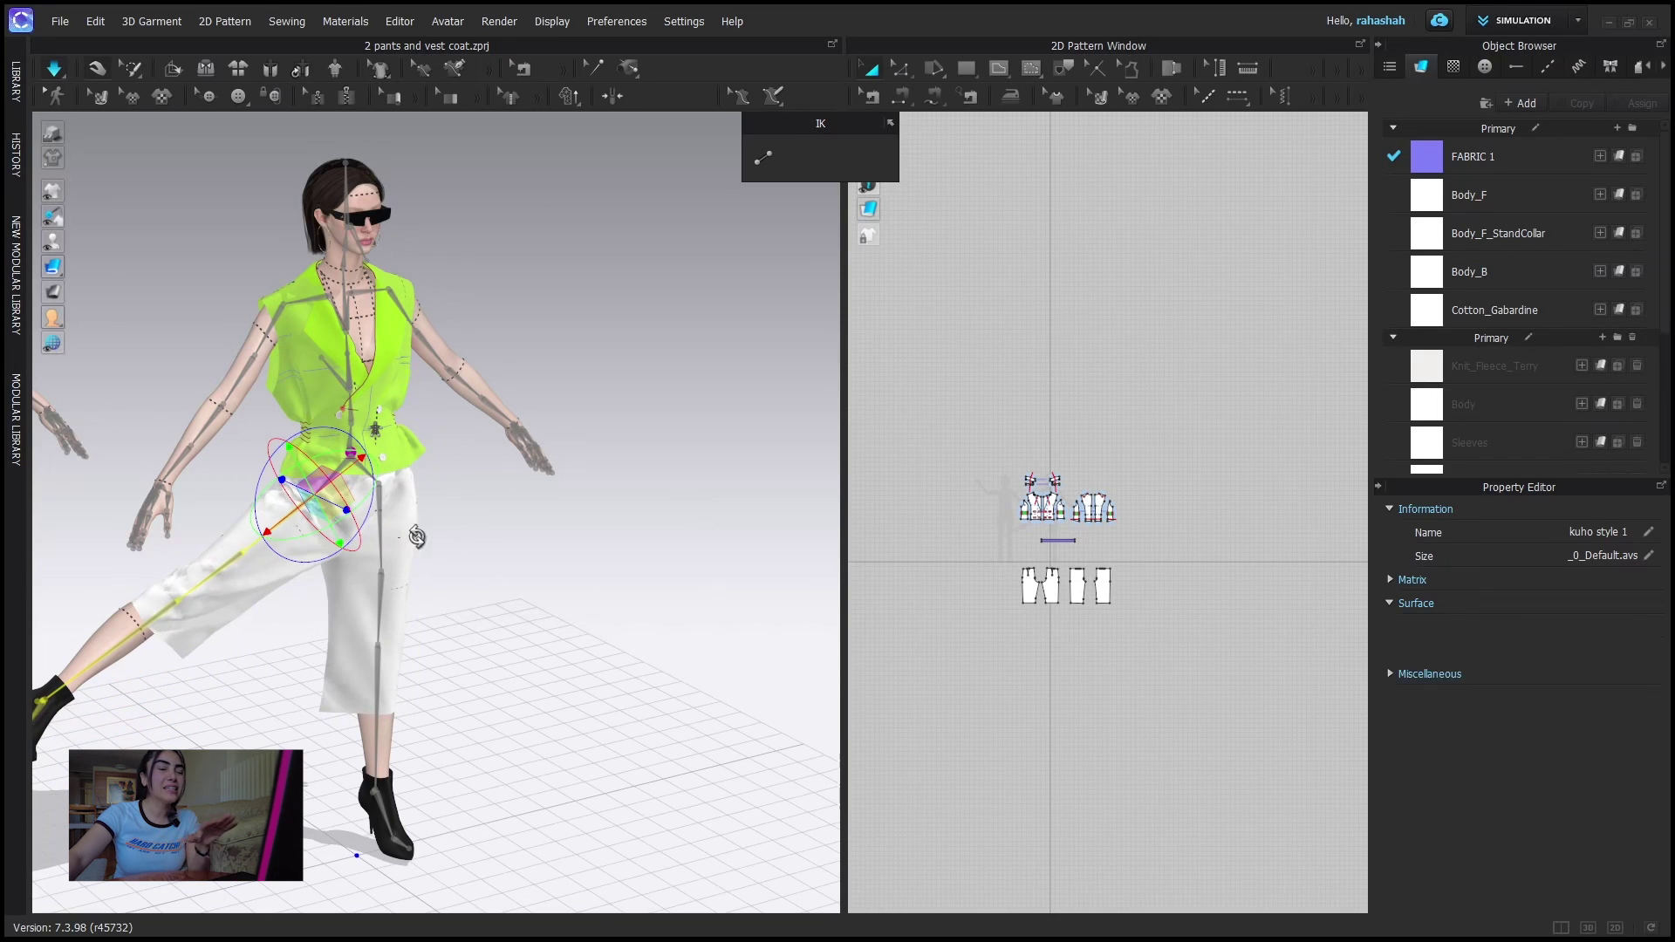
right_drag(418, 541, 530, 559)
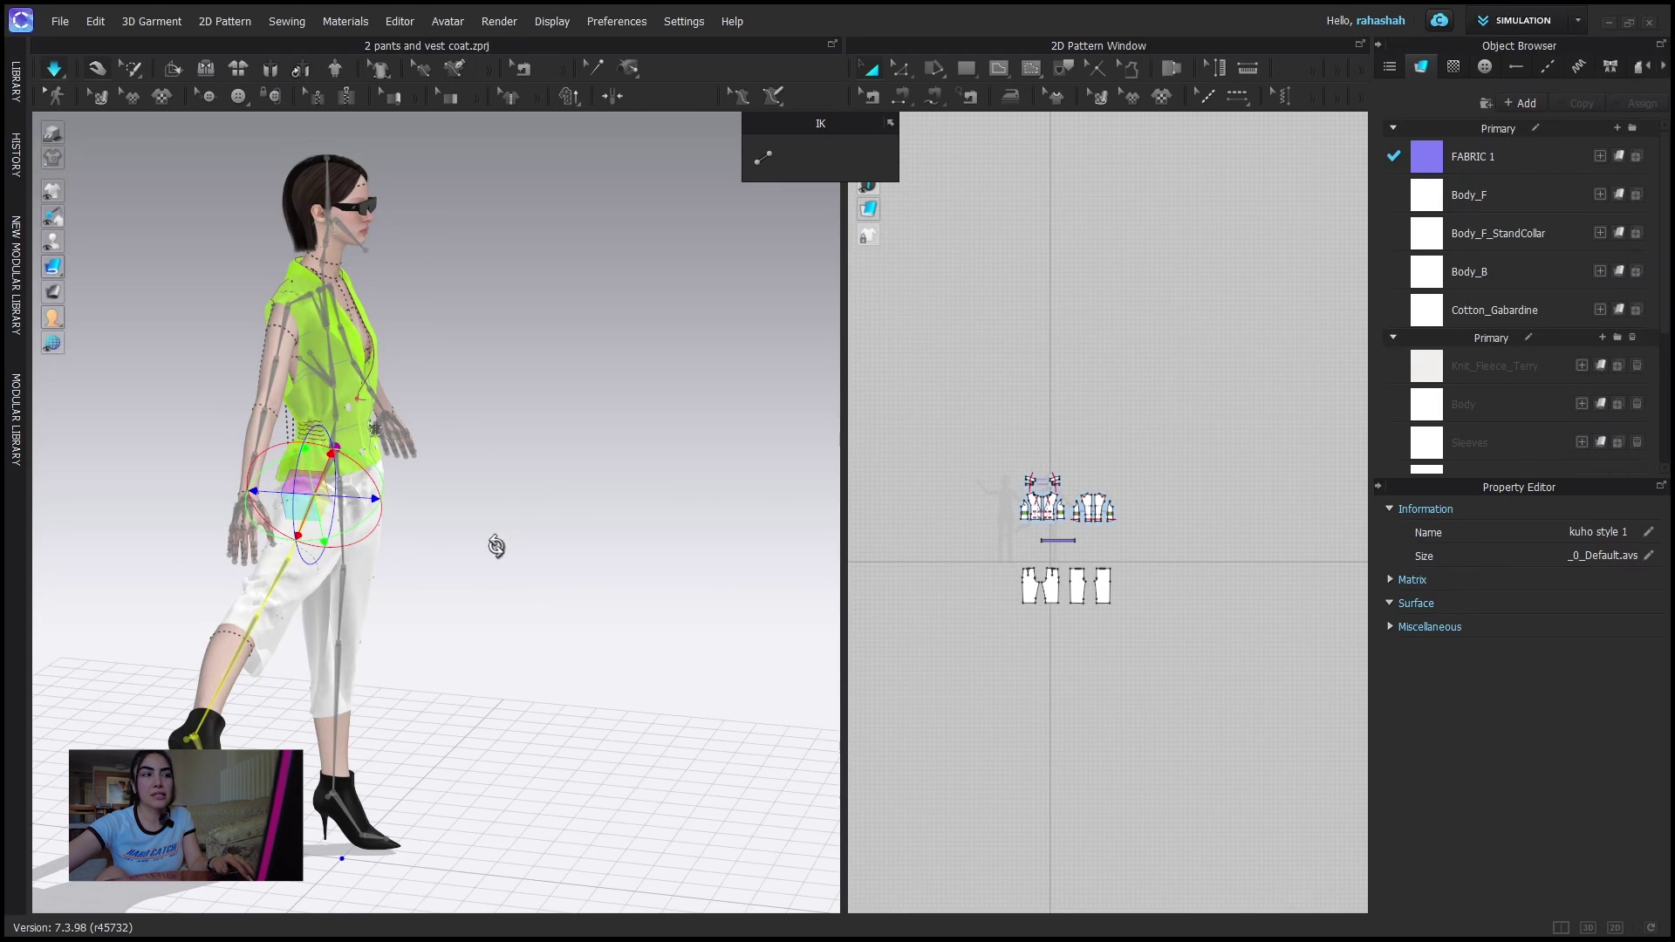
key(2)
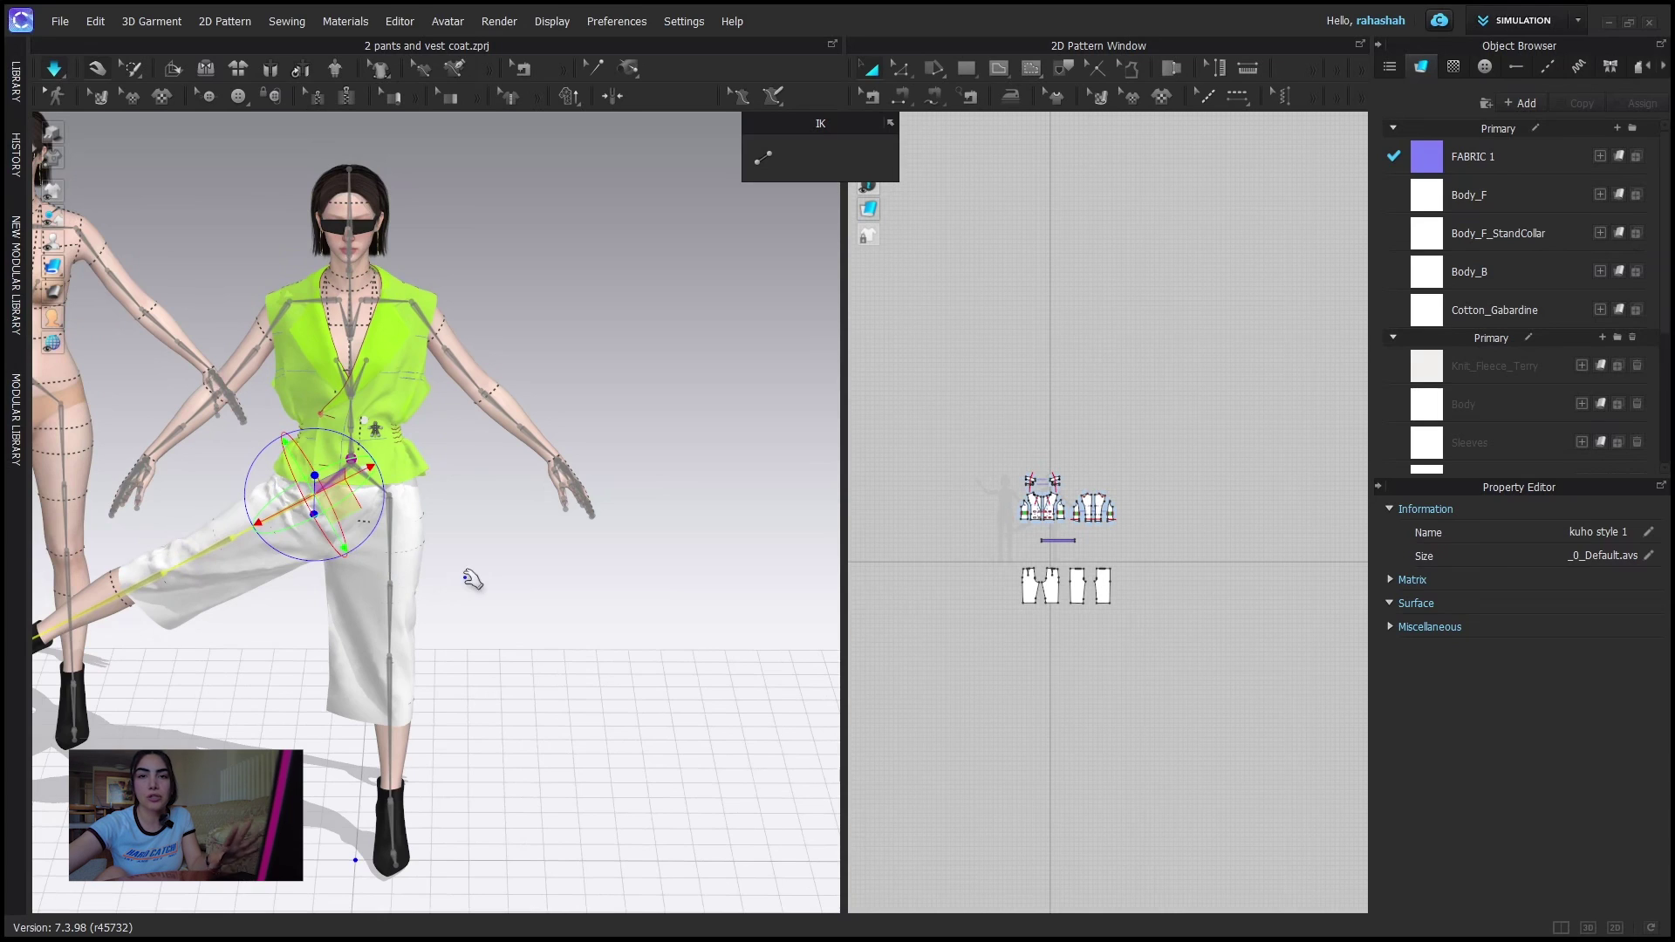
middle_drag(468, 579, 553, 579)
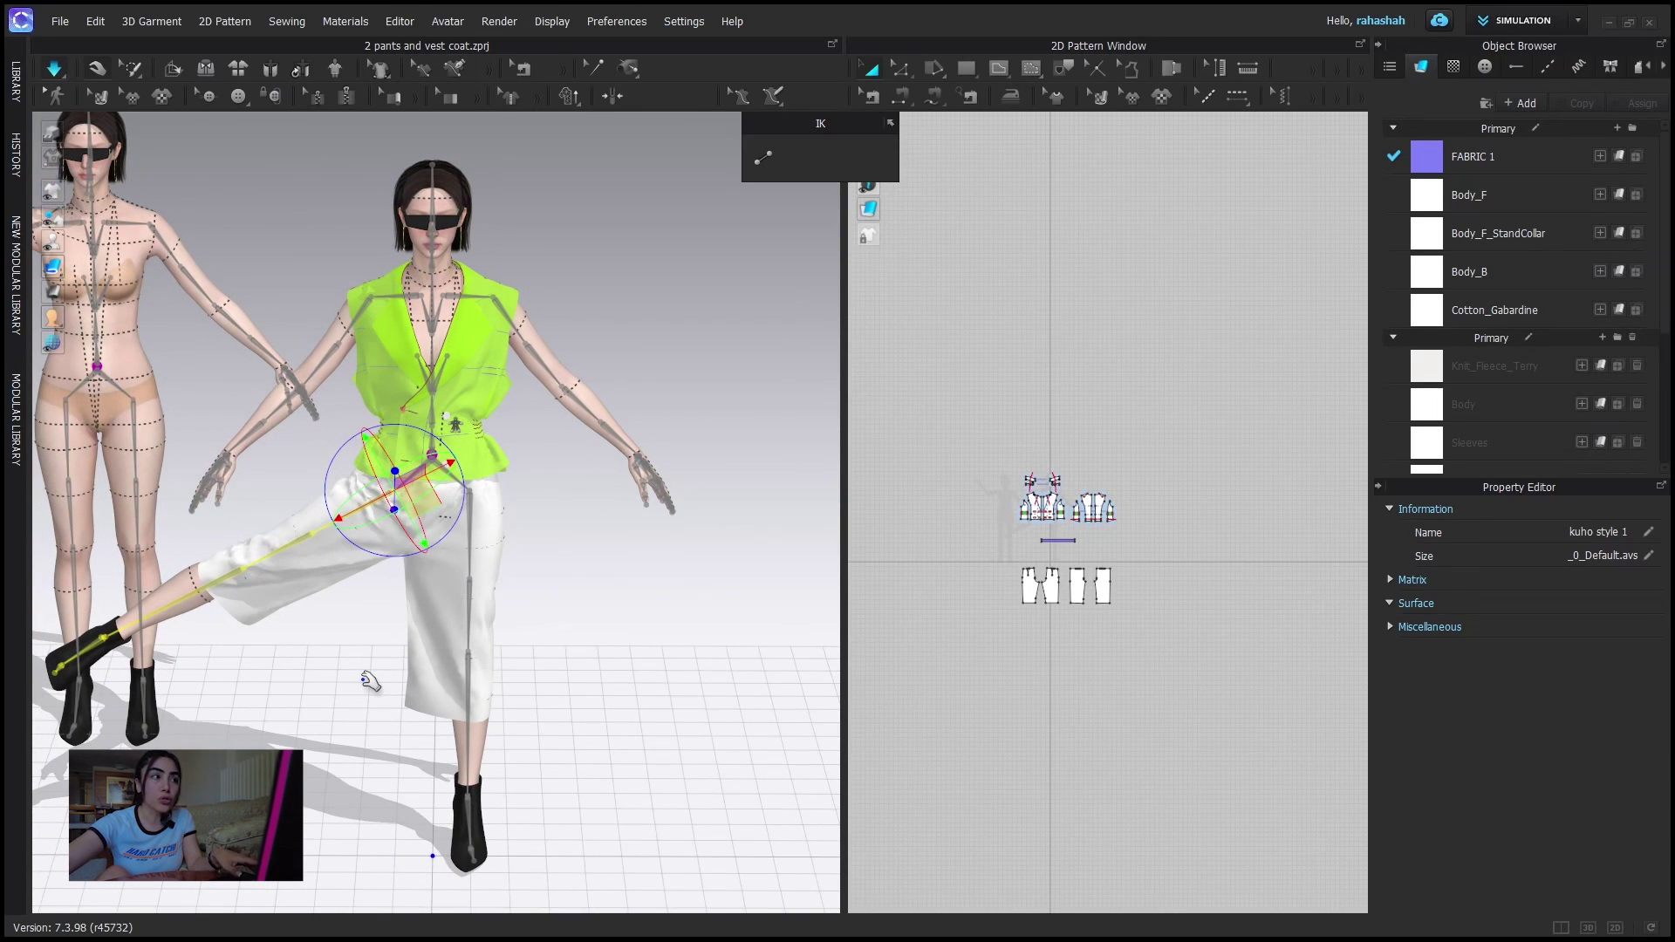
- Apply the saved walking side look pose from the avatar library to 2 pants and vest coat_0 only, as a full-body Pose Only change
click(16, 83)
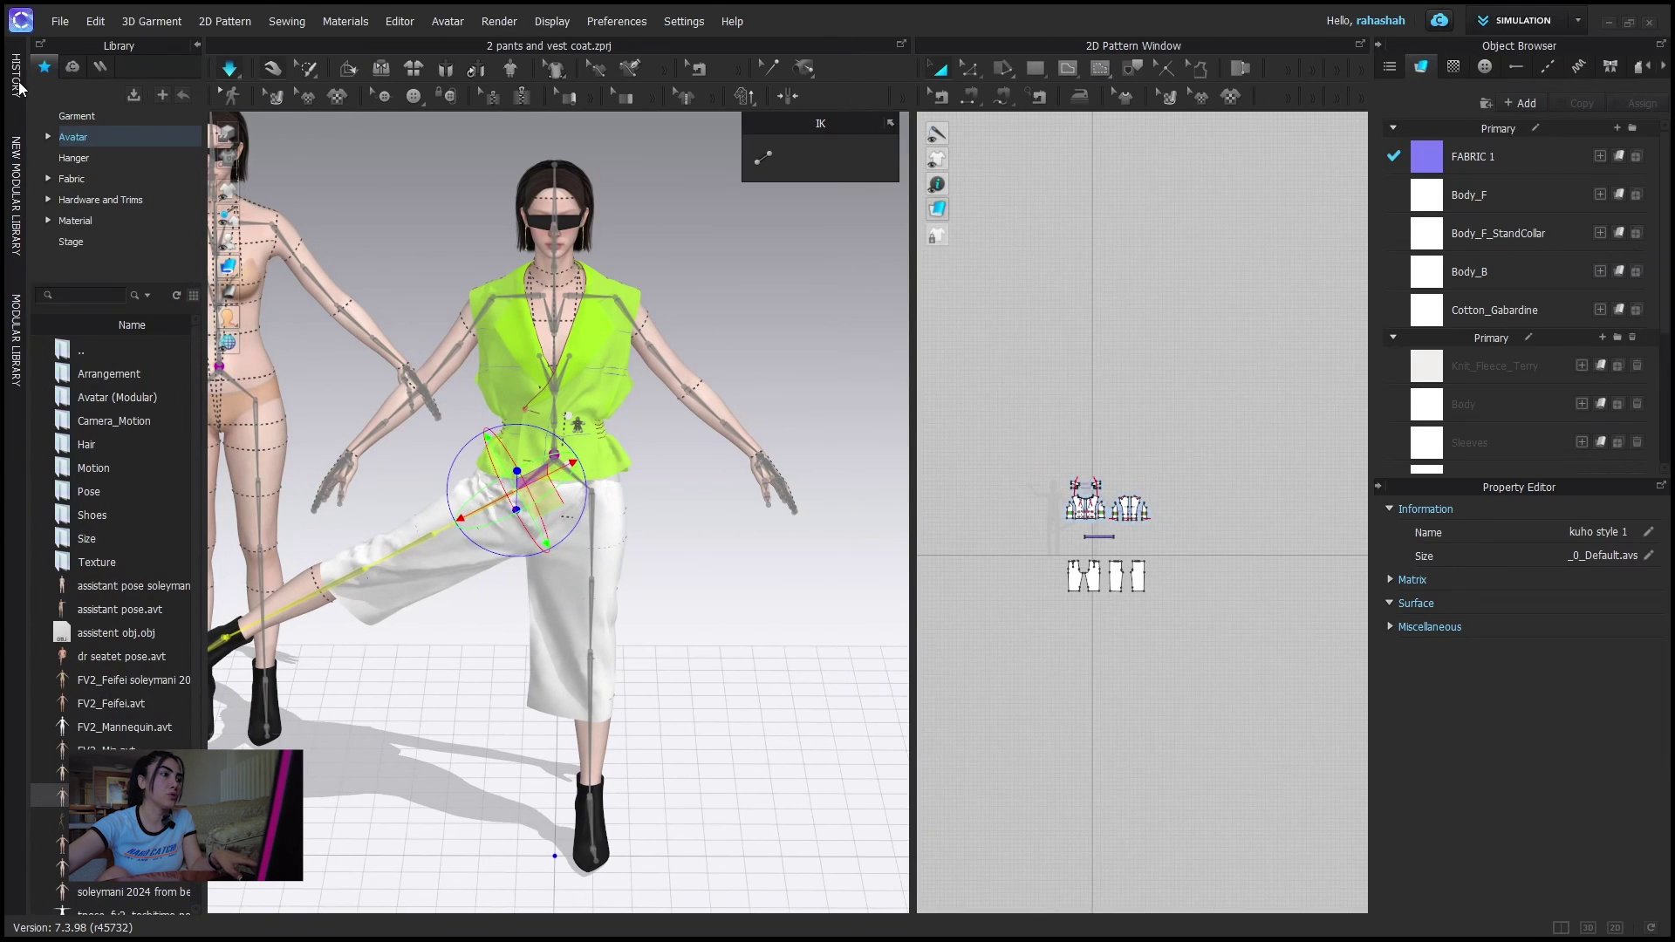
double_click(107, 492)
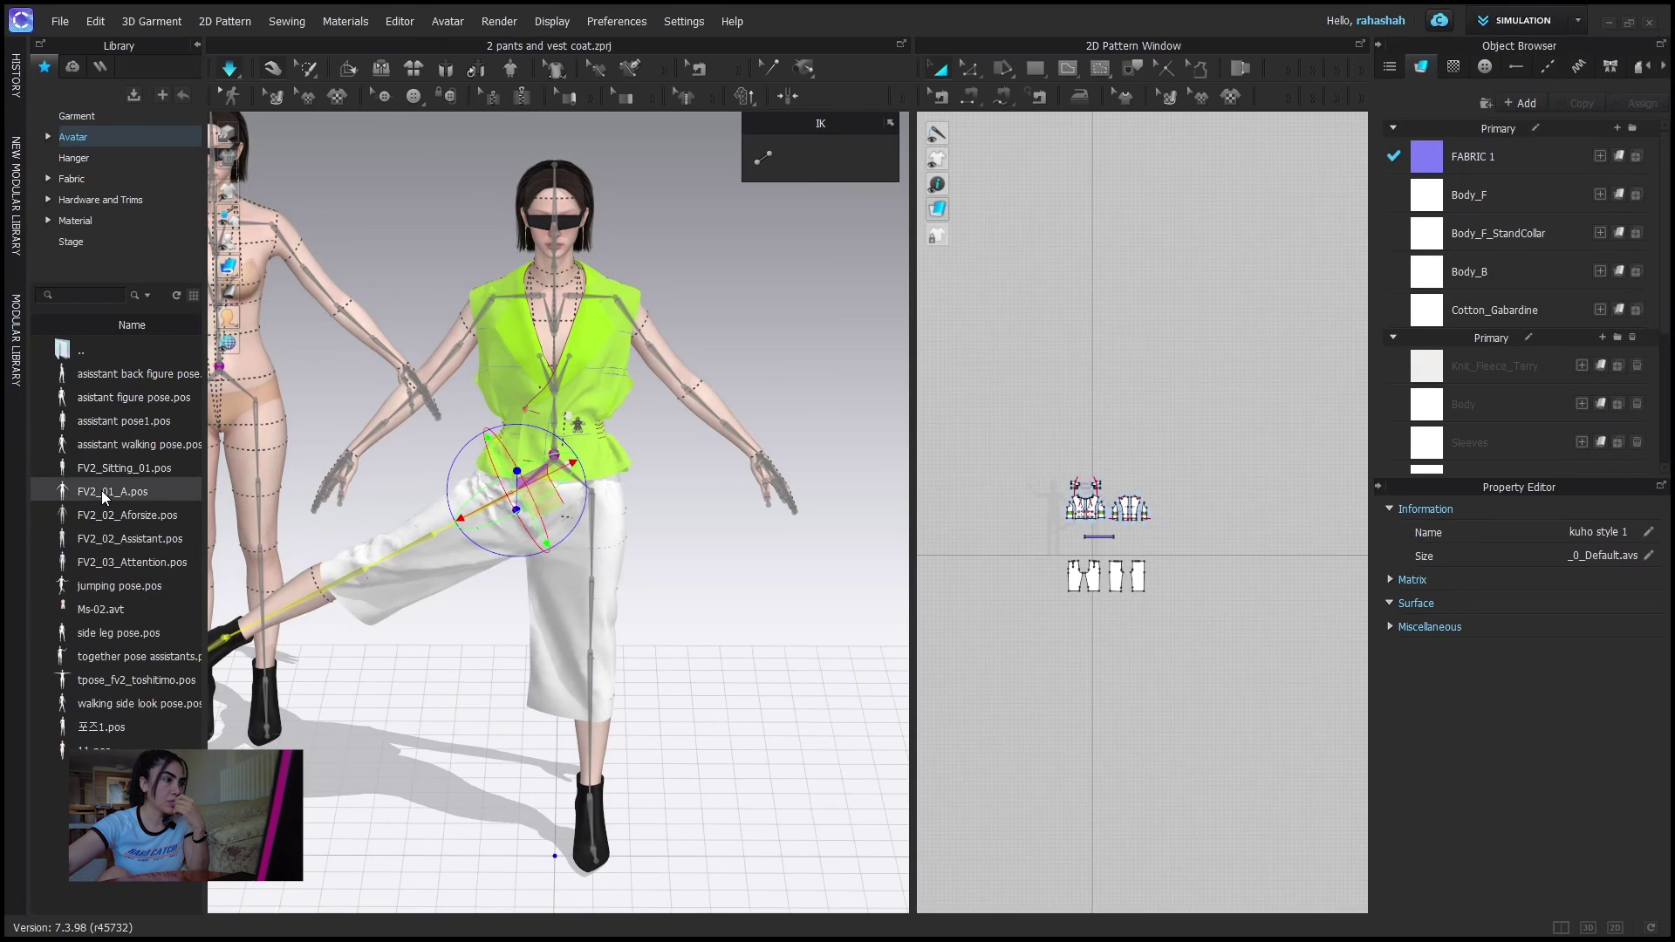
double_click(96, 703)
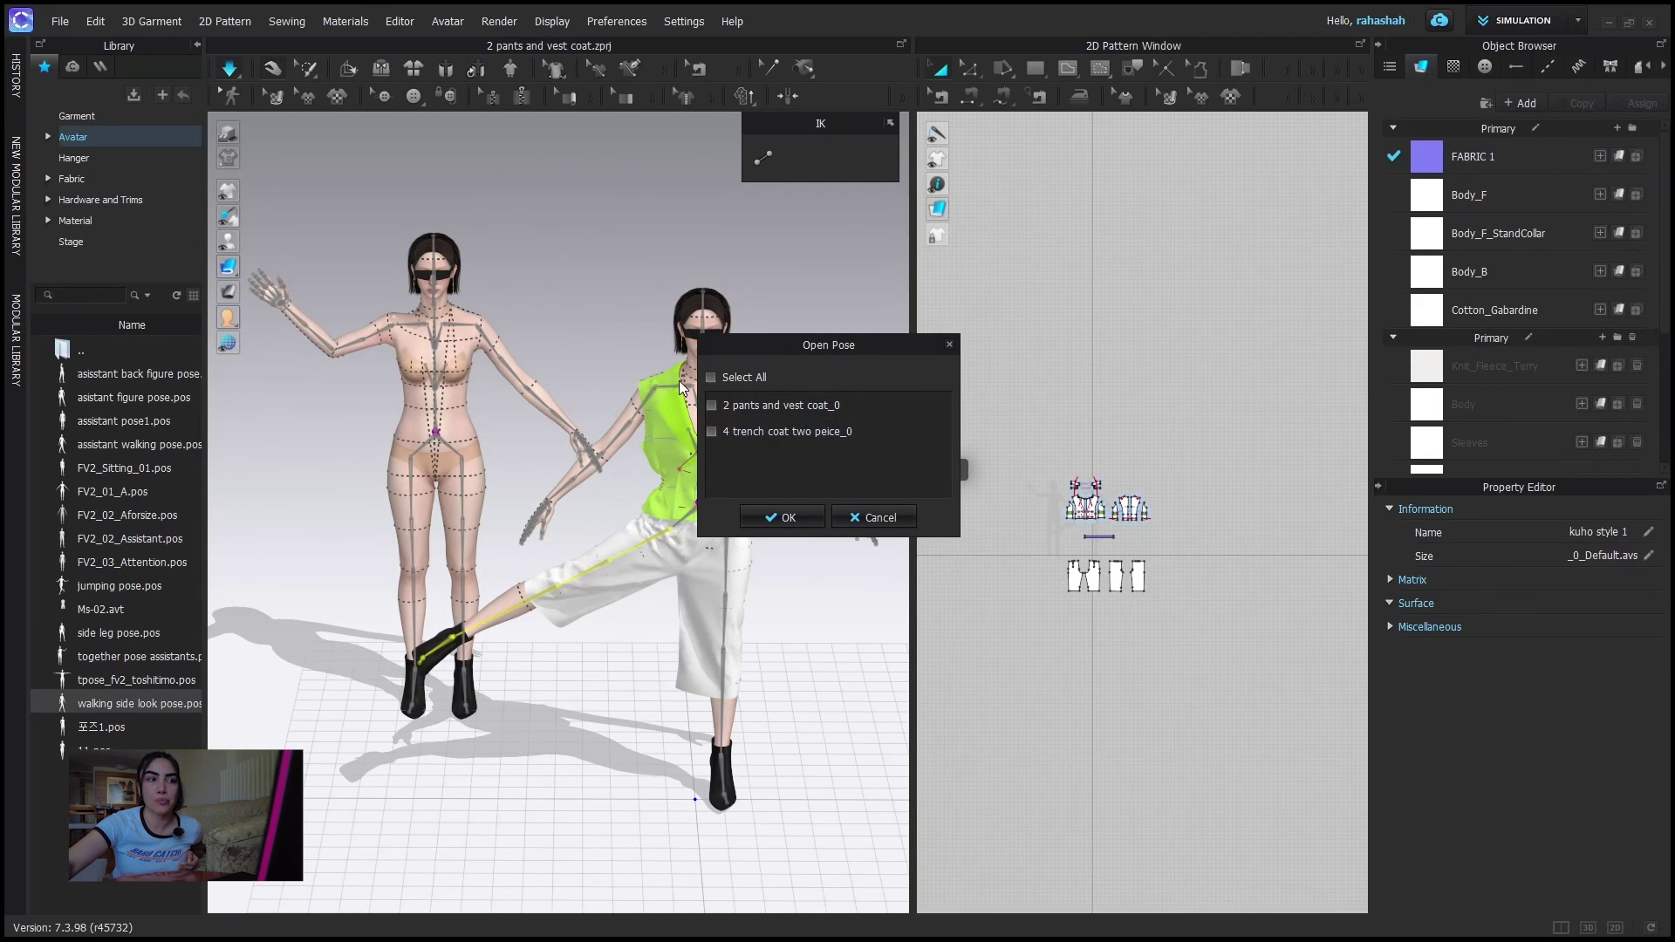
click(711, 408)
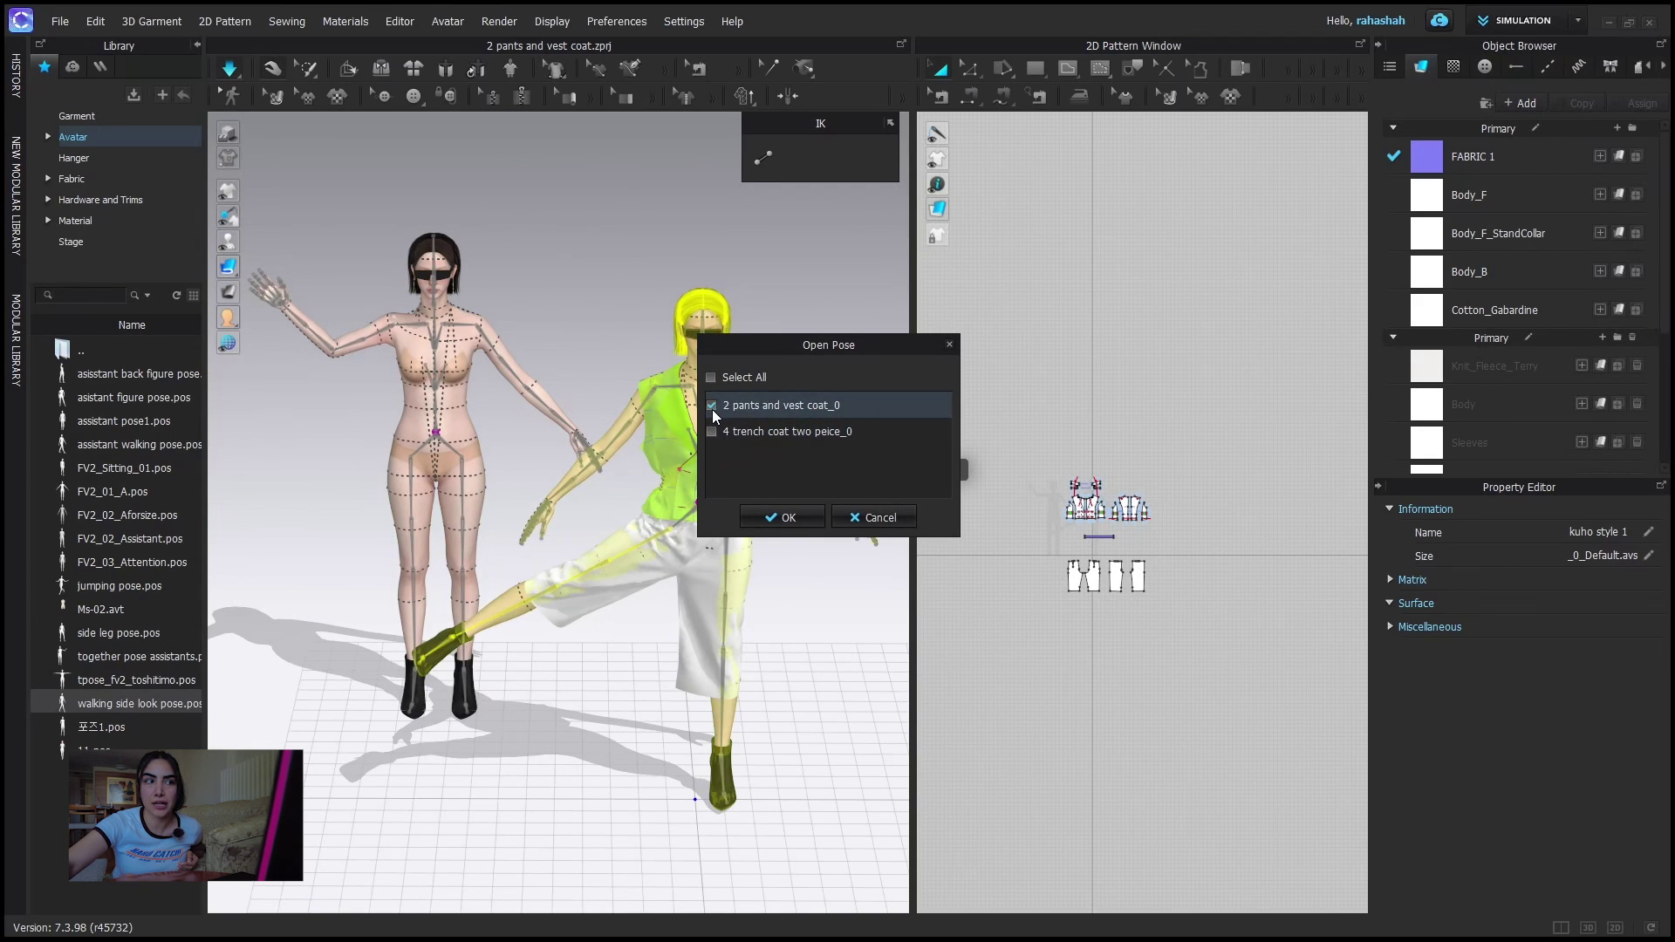
click(711, 432)
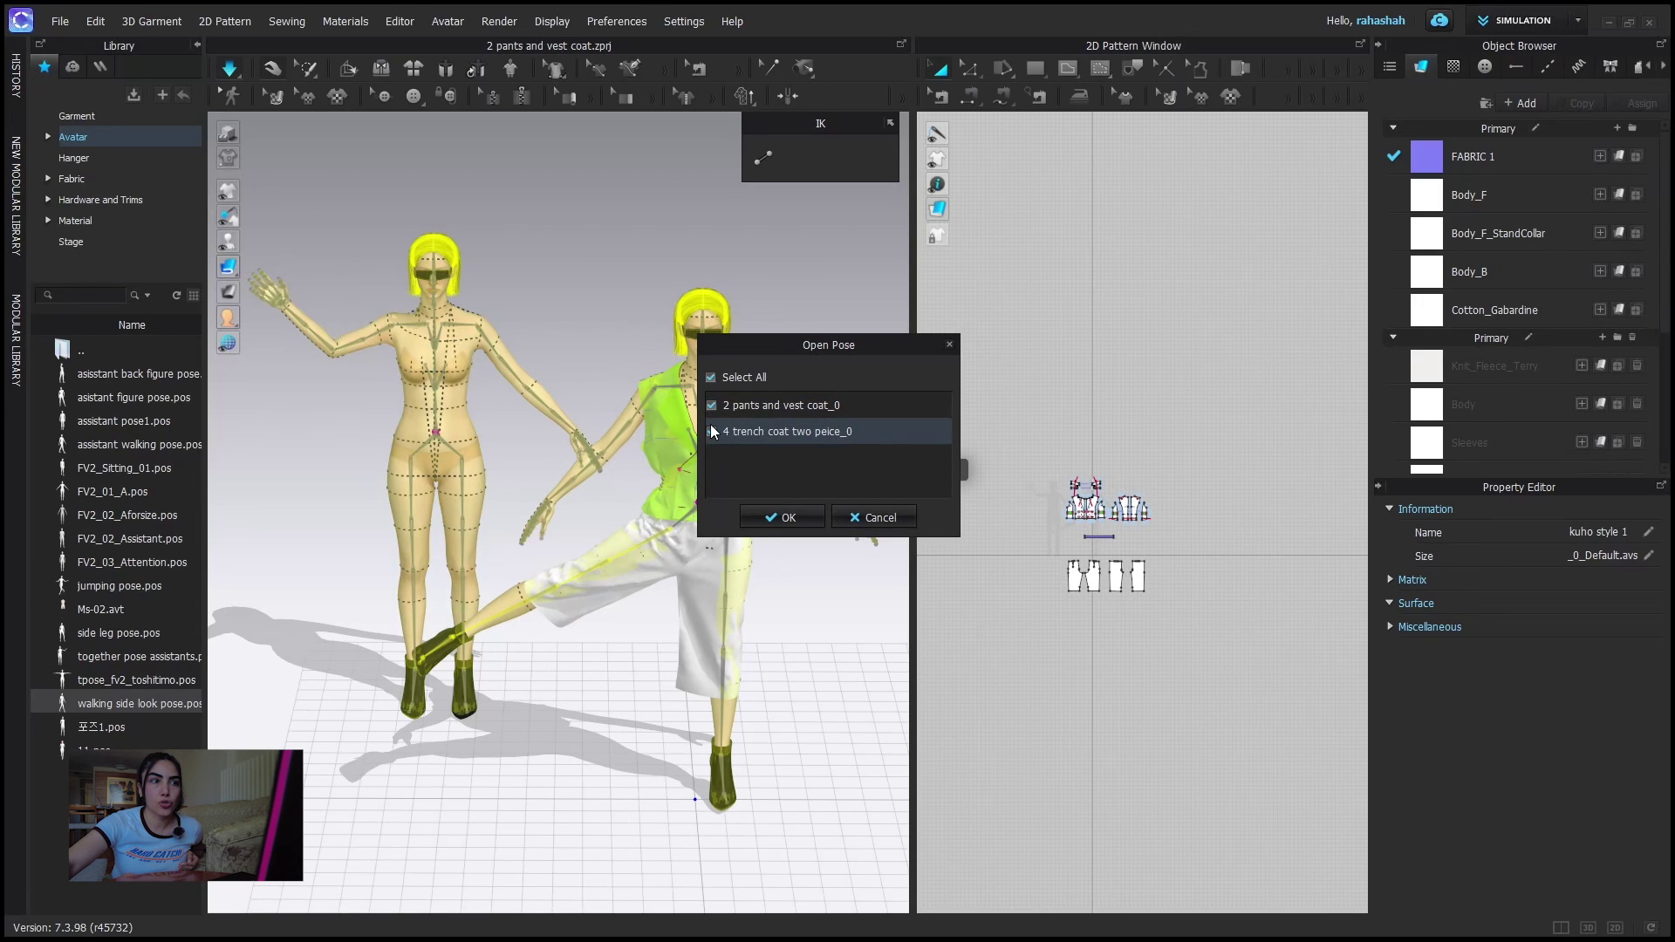
click(712, 431)
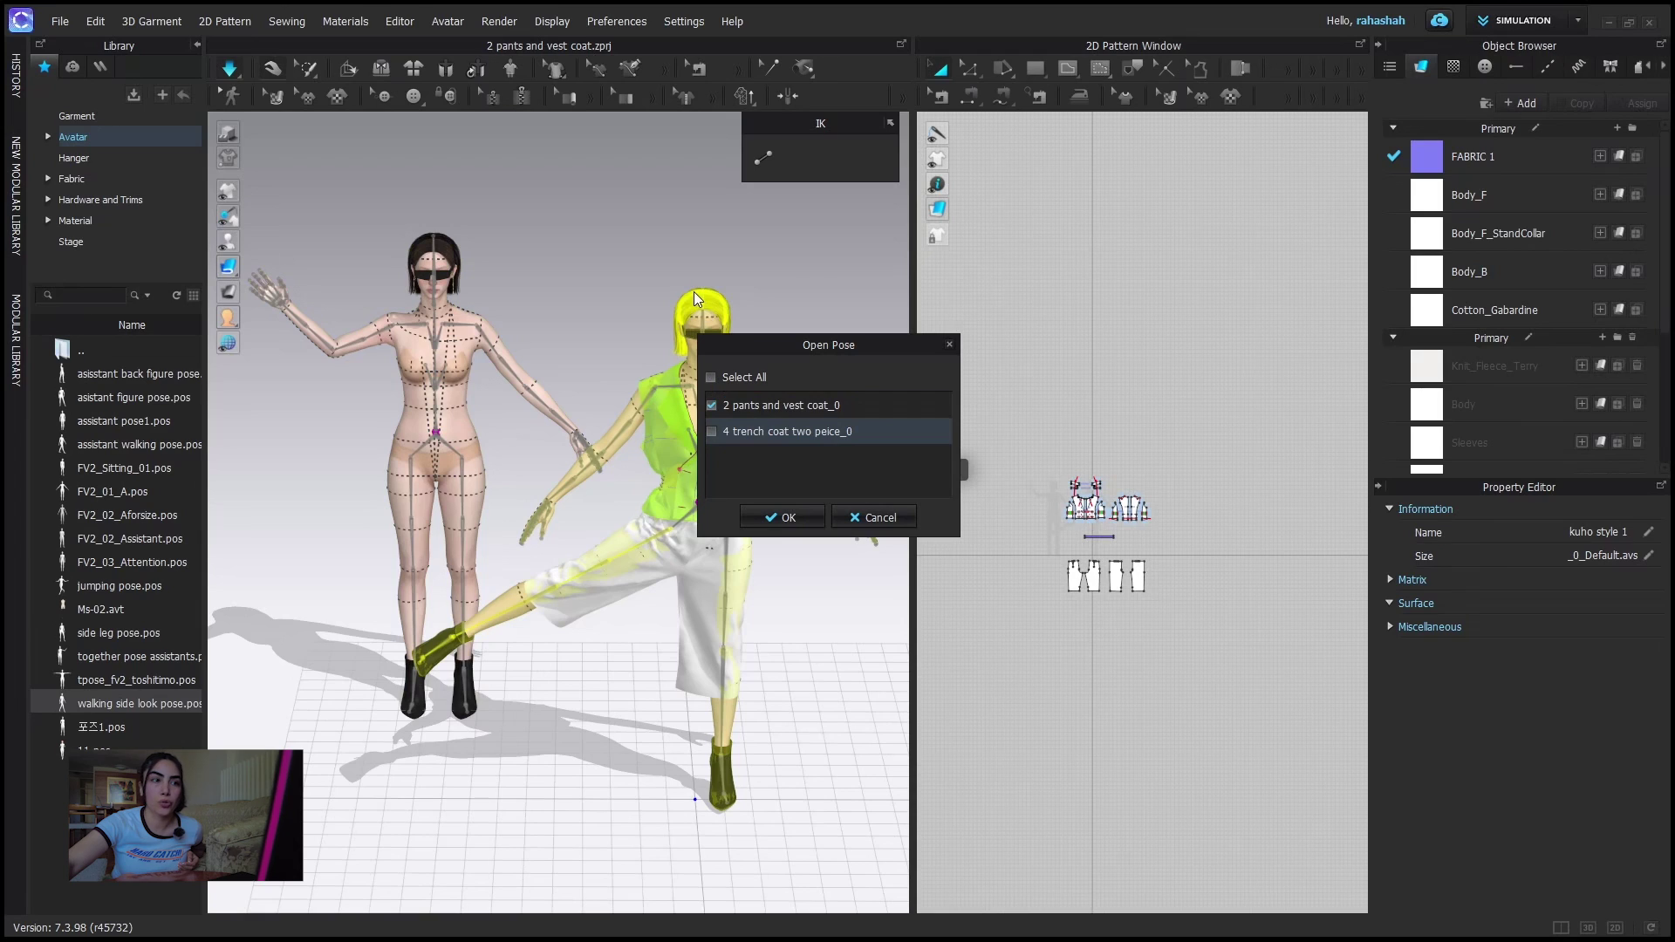
click(783, 517)
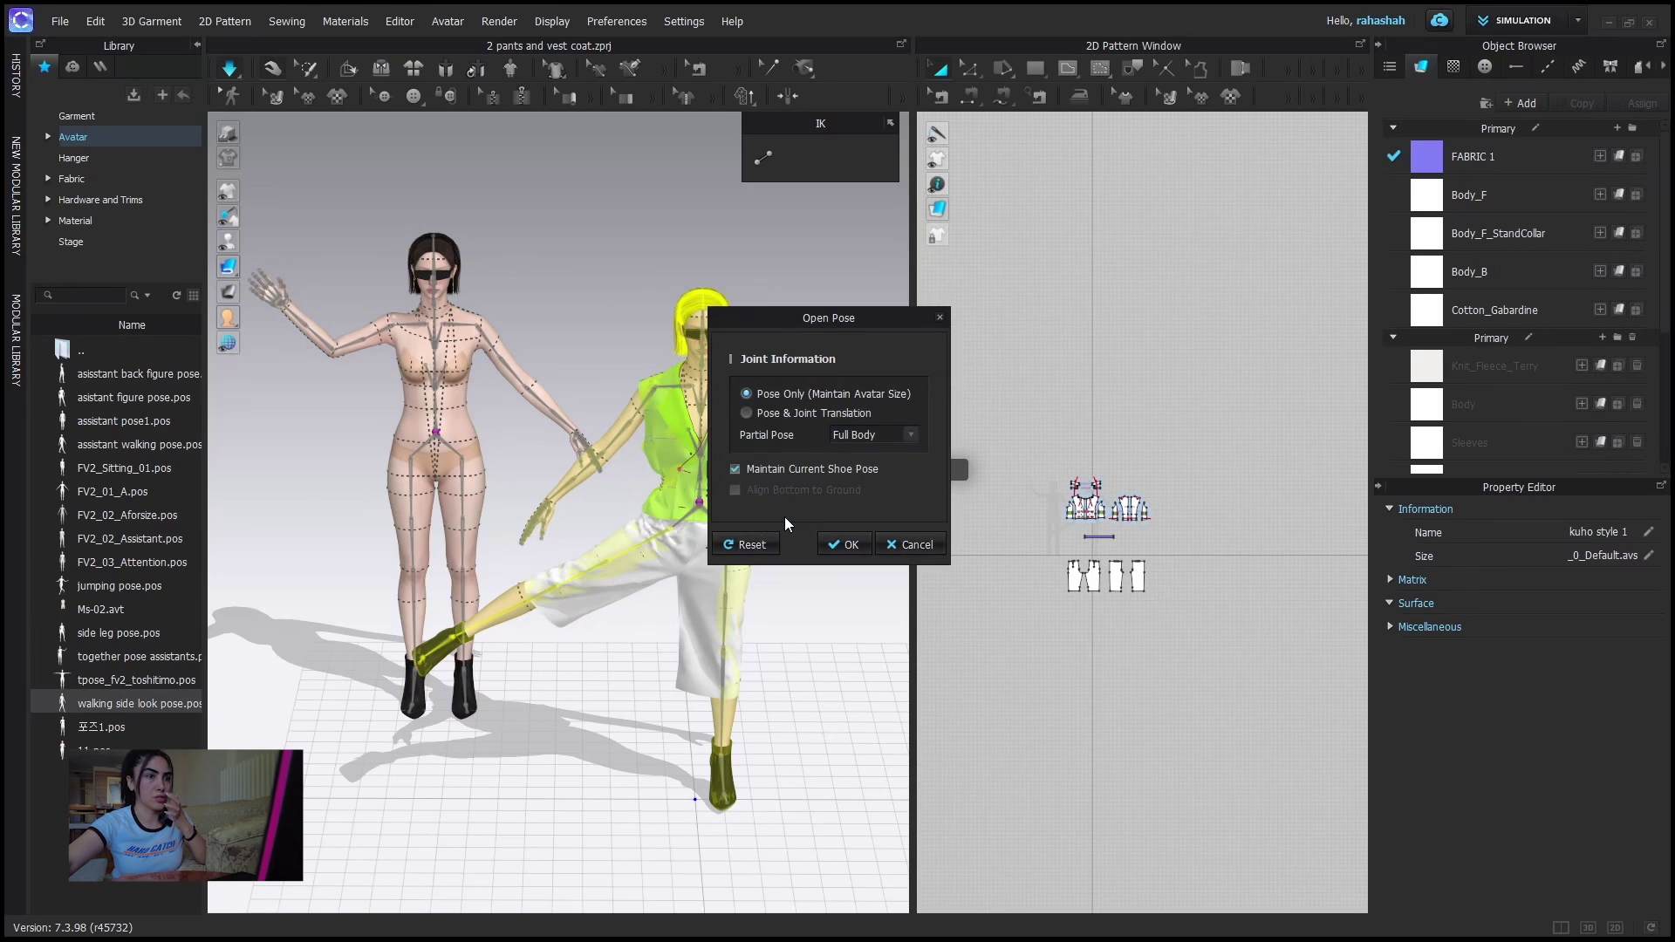
click(836, 546)
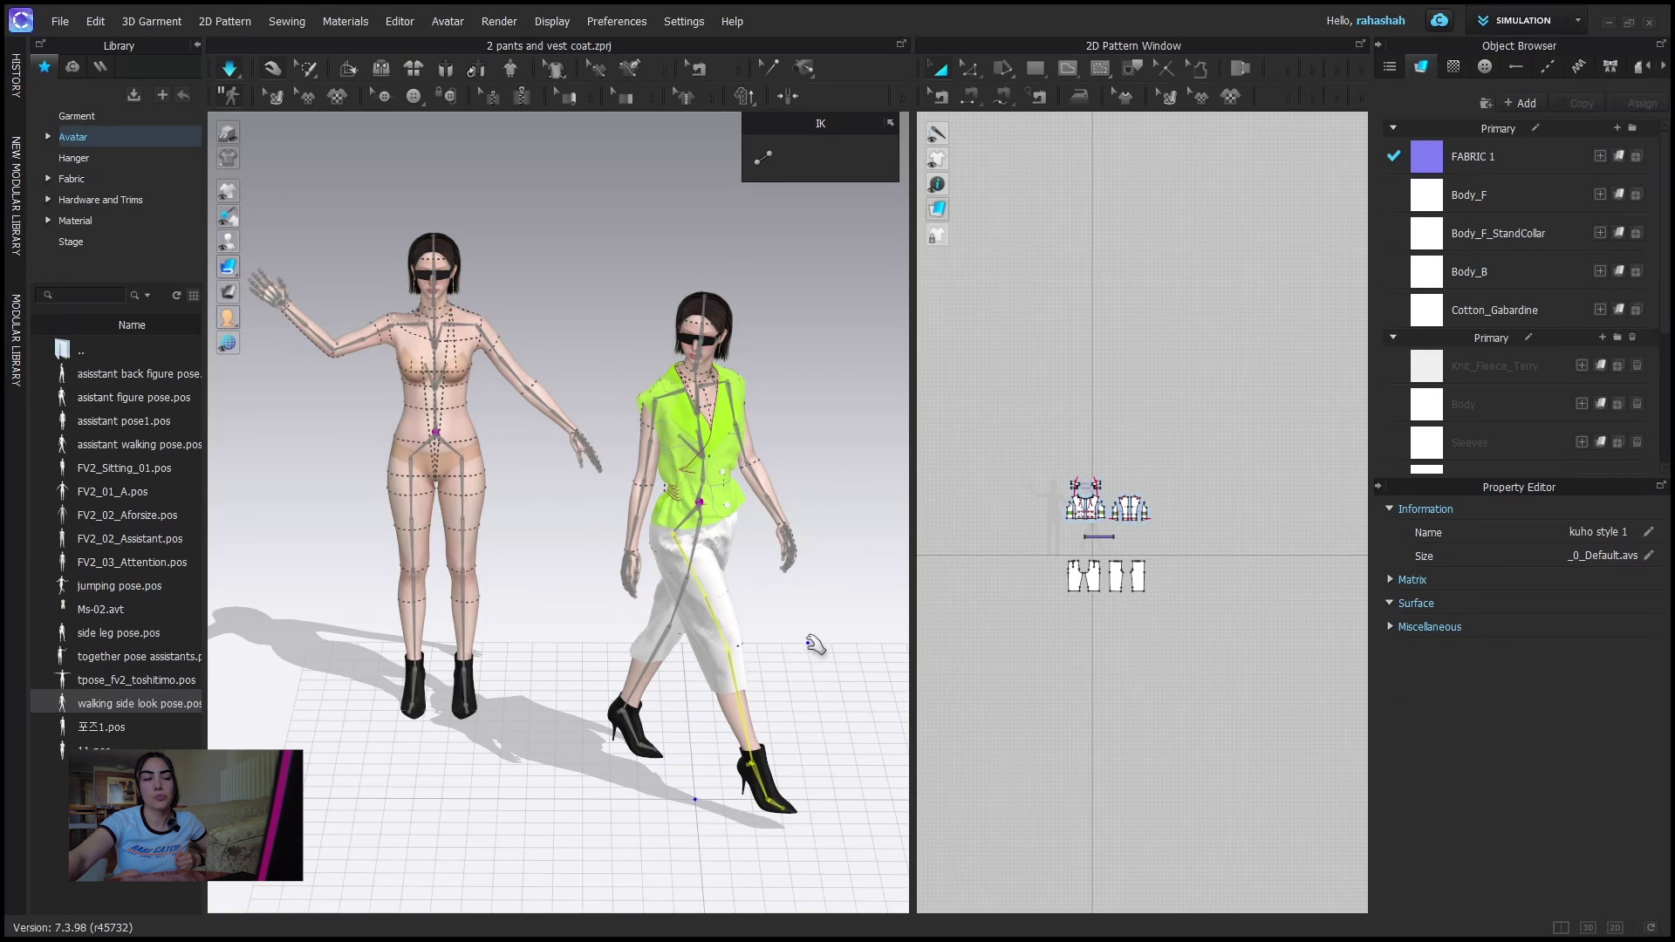
- Lower the walking vest avatar toward the floor by its hip joint, with all pattern pieces of its outfit selected along with it
right_drag(736, 629, 442, 678)
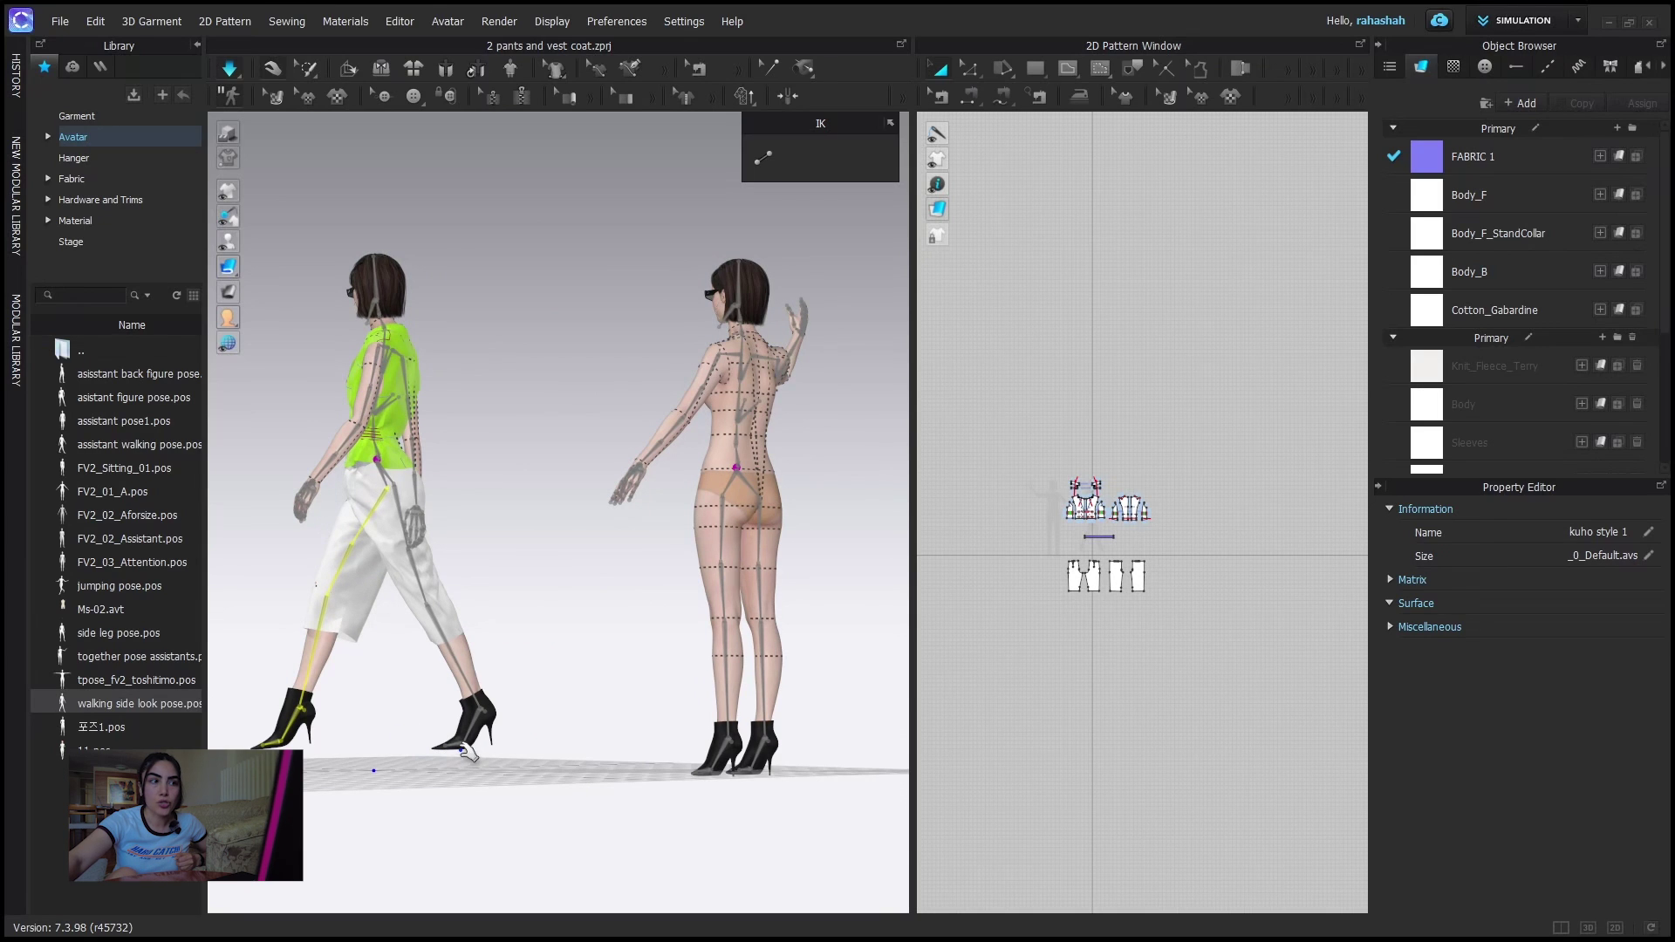
right_drag(395, 788, 552, 783)
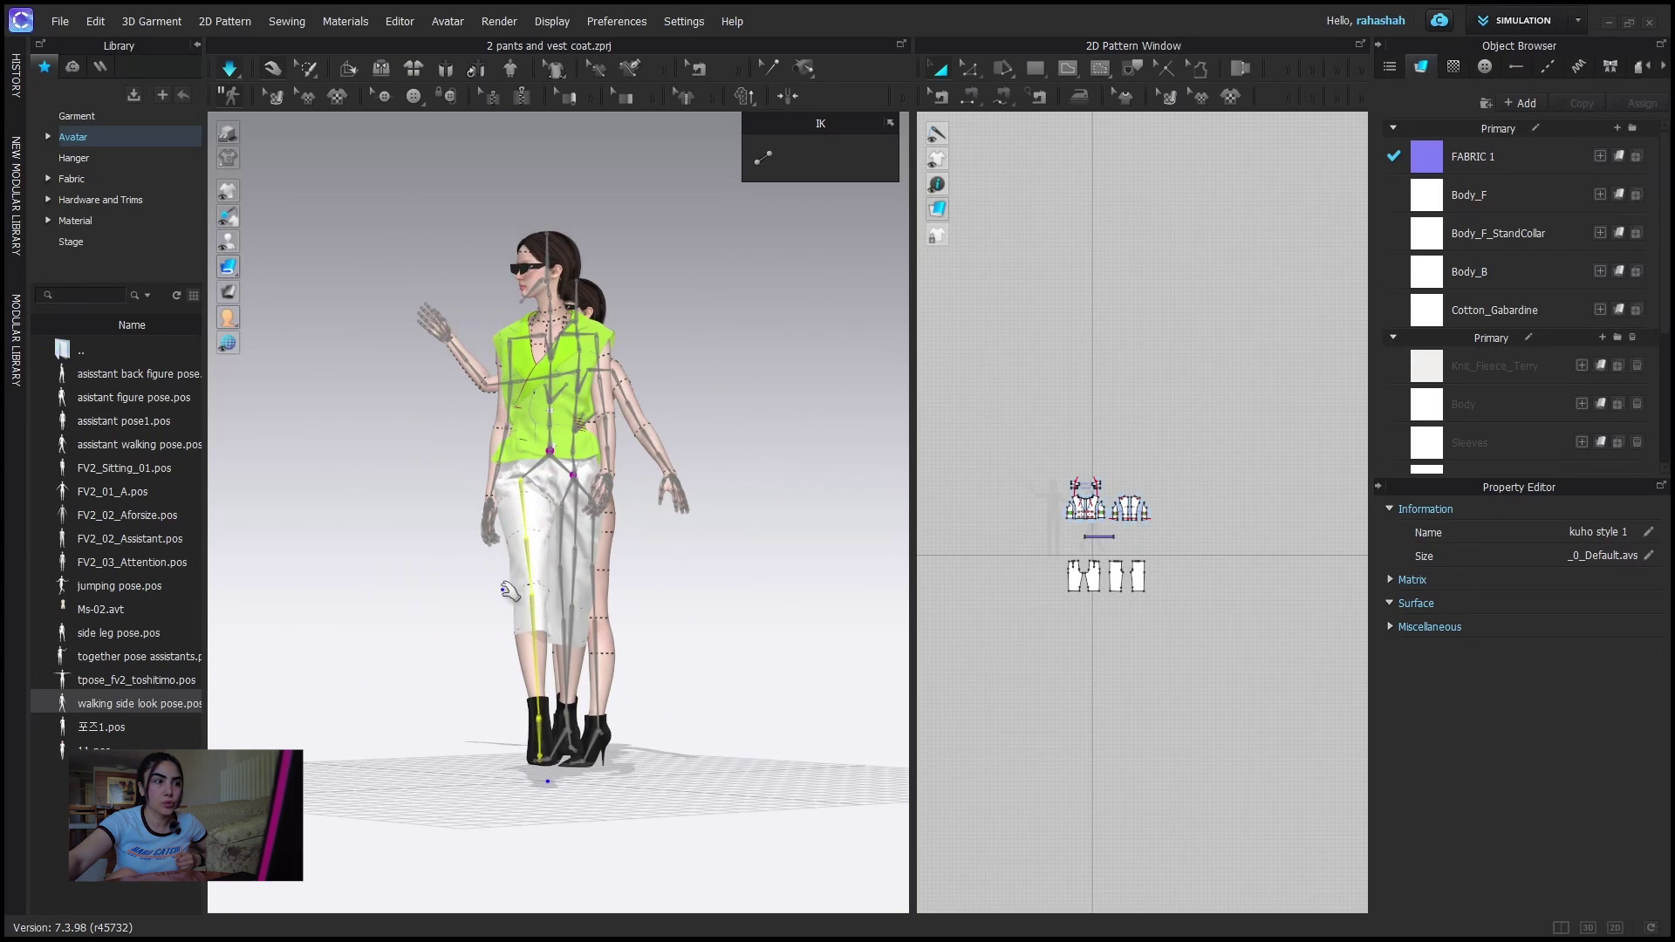
right_drag(483, 540, 563, 555)
scroll(461, 590, up, 3)
scroll(460, 590, up, 2)
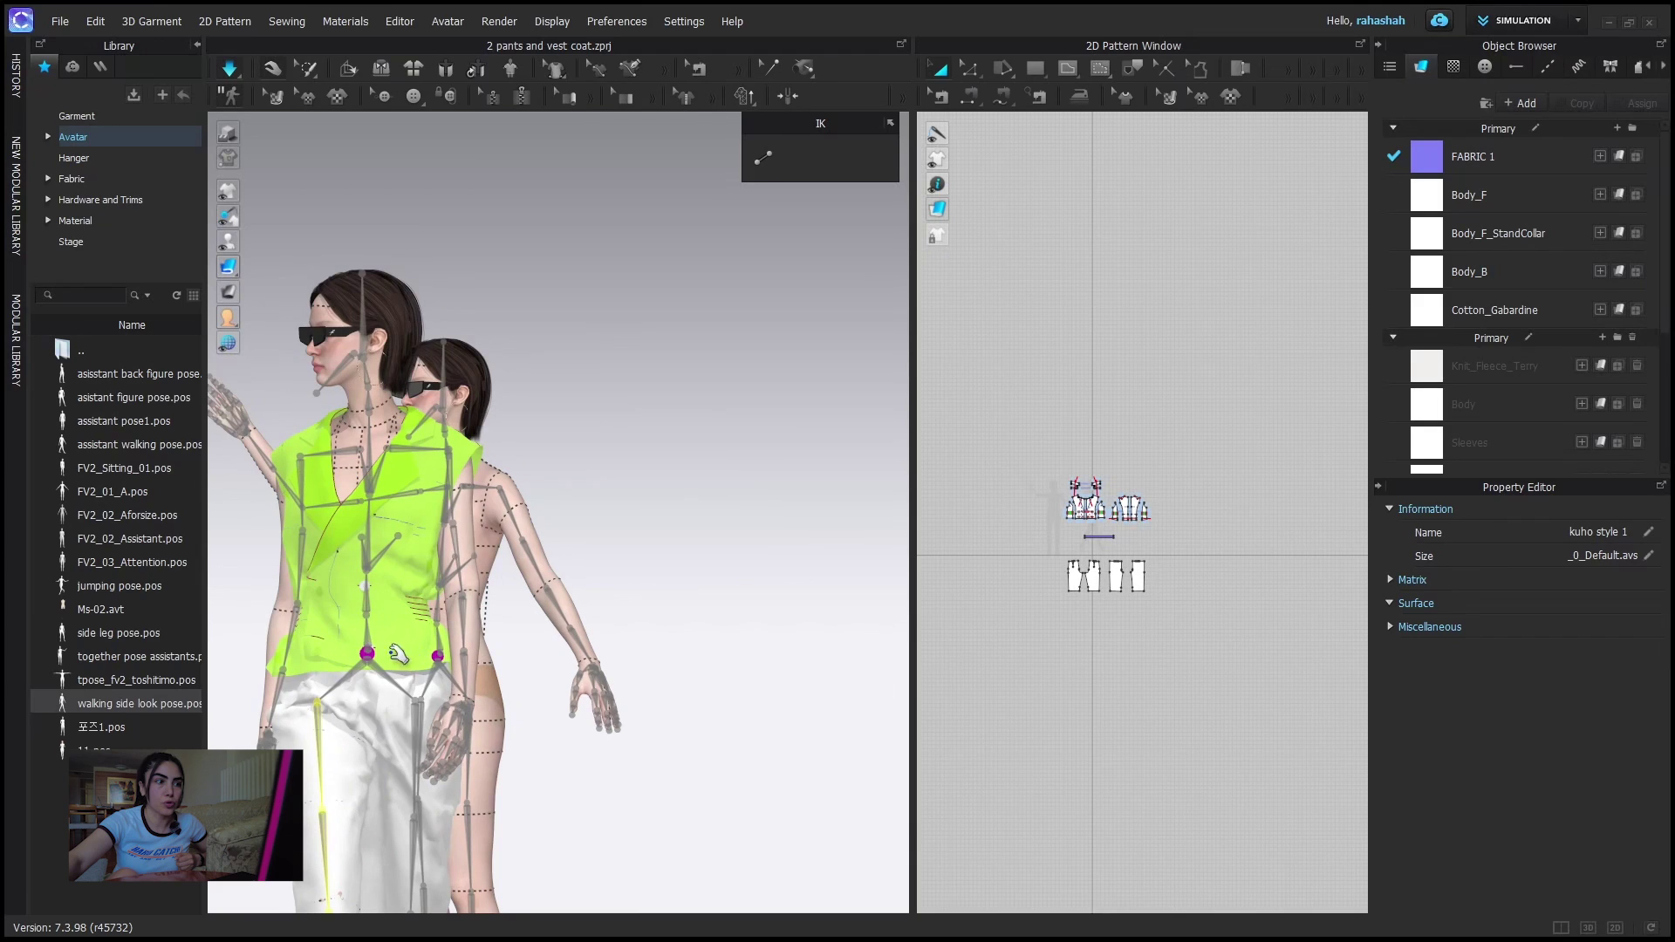
click(370, 654)
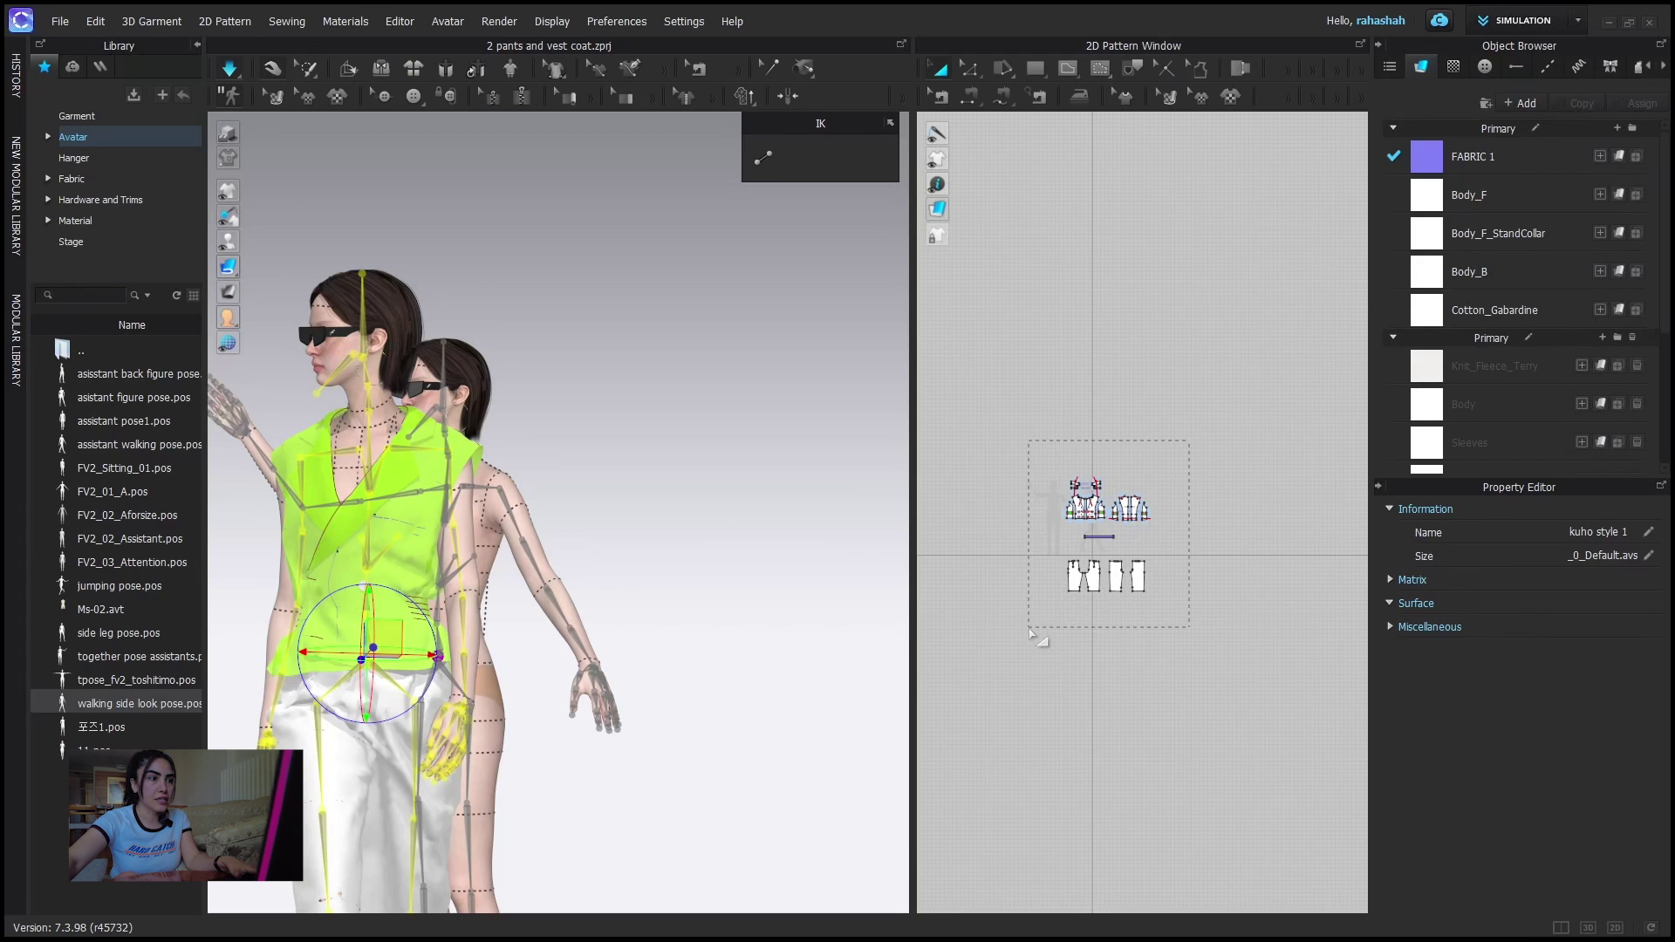
drag(1032, 634, 1036, 638)
scroll(364, 667, up, 3)
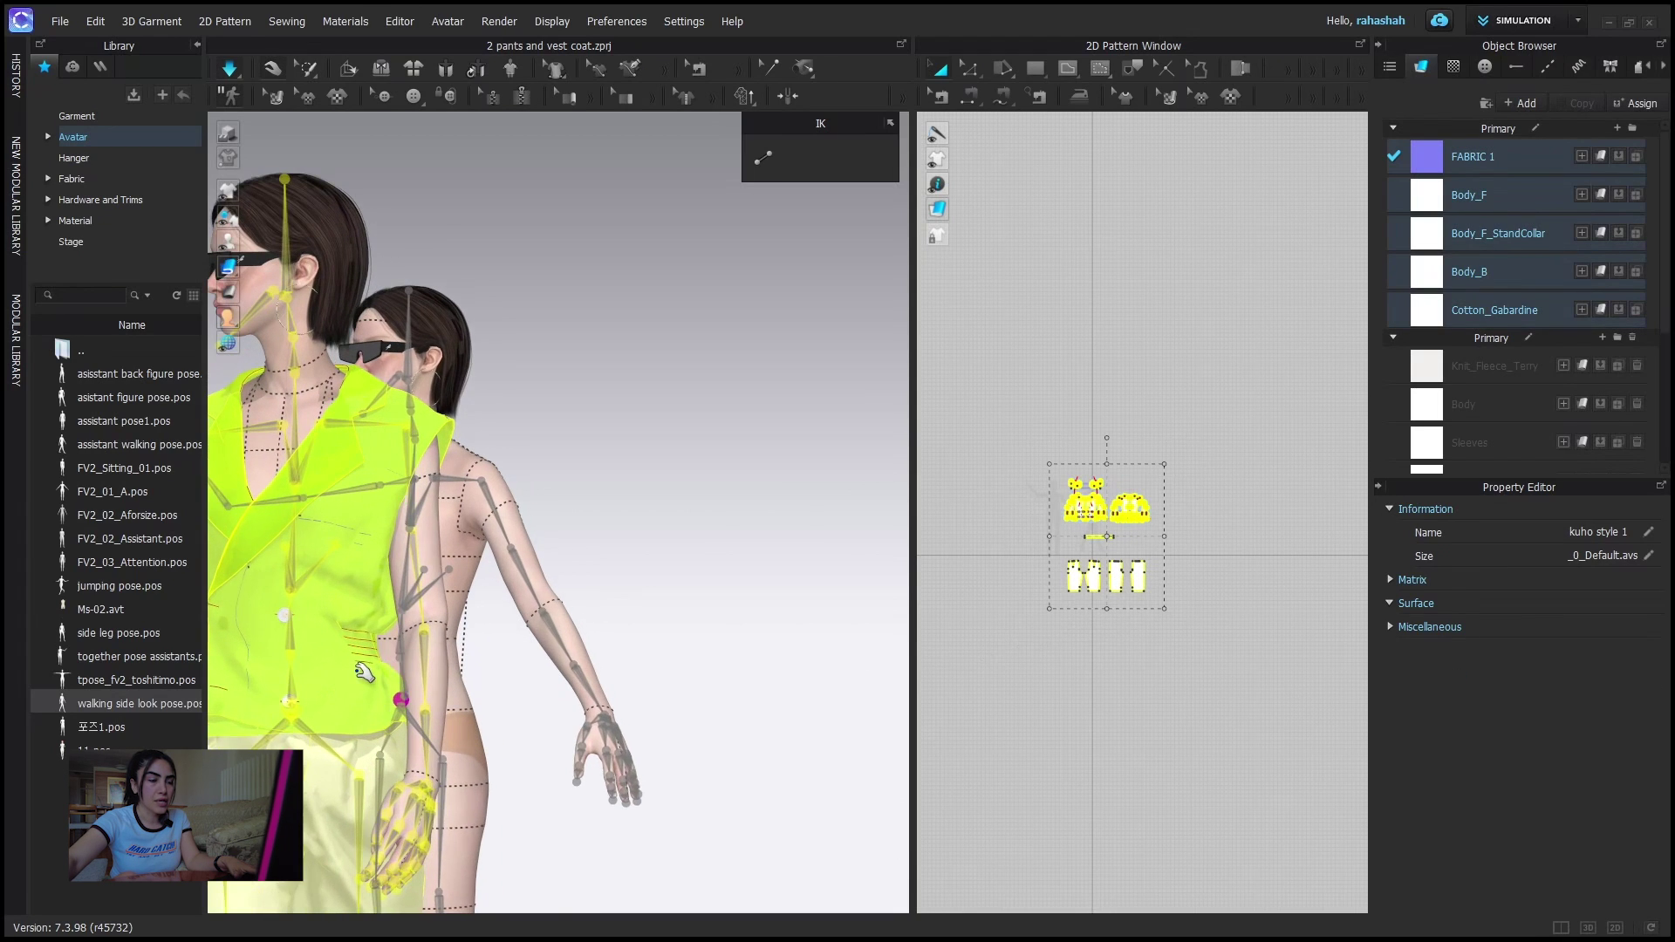
middle_drag(365, 672, 485, 642)
click(423, 675)
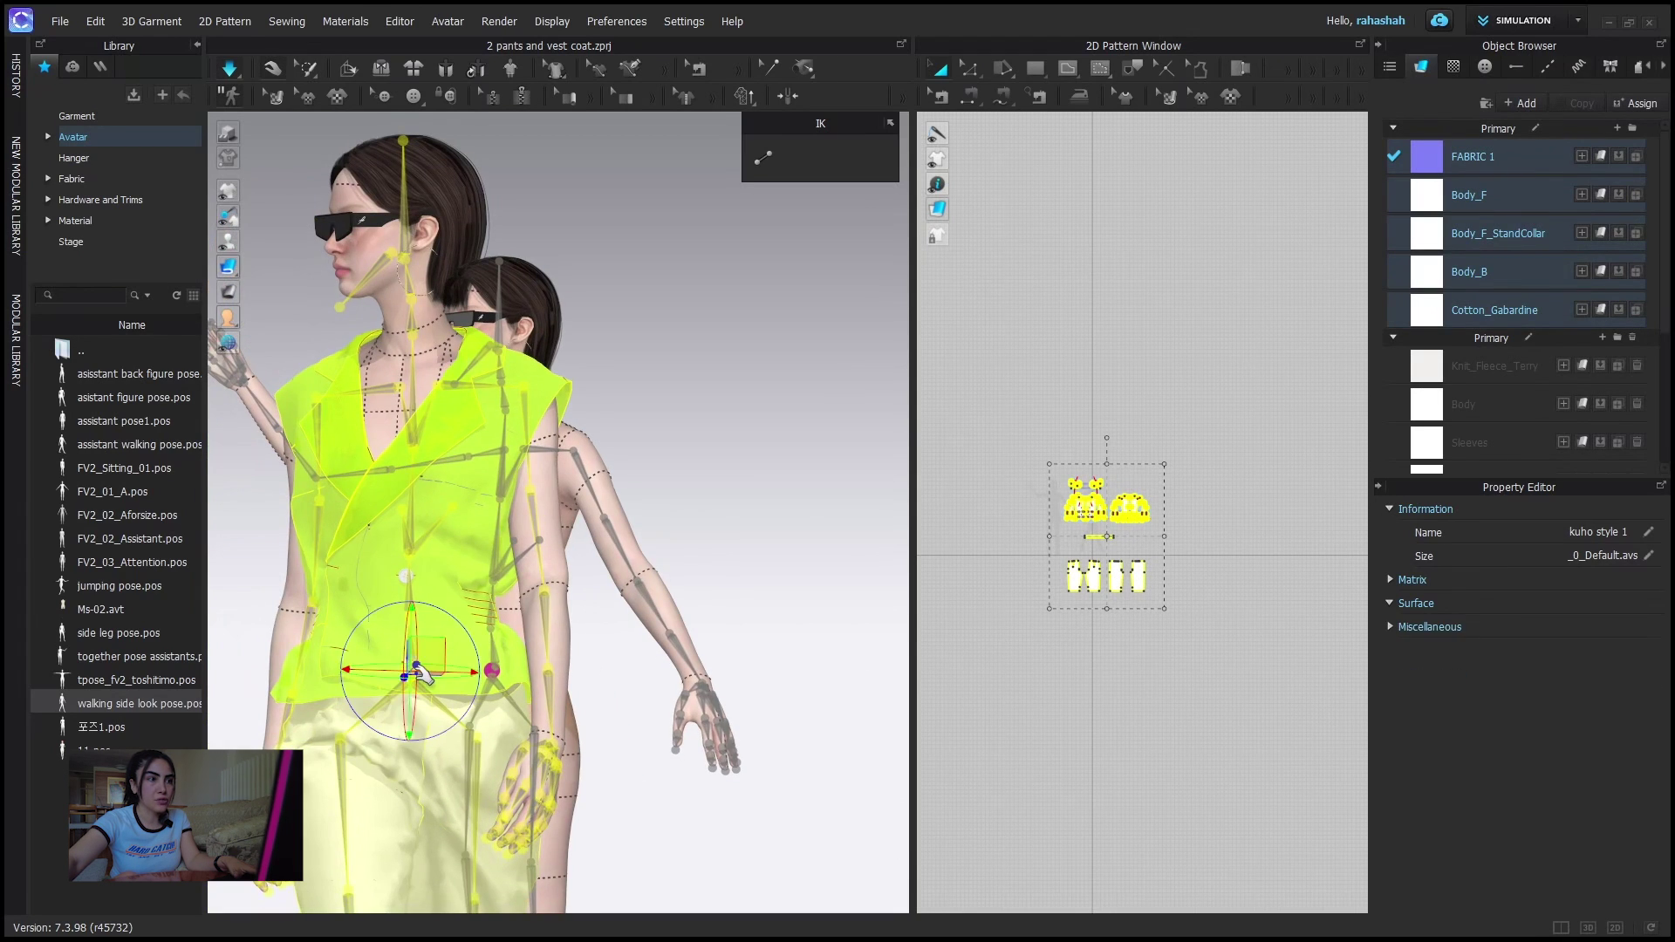
right_drag(427, 663, 461, 687)
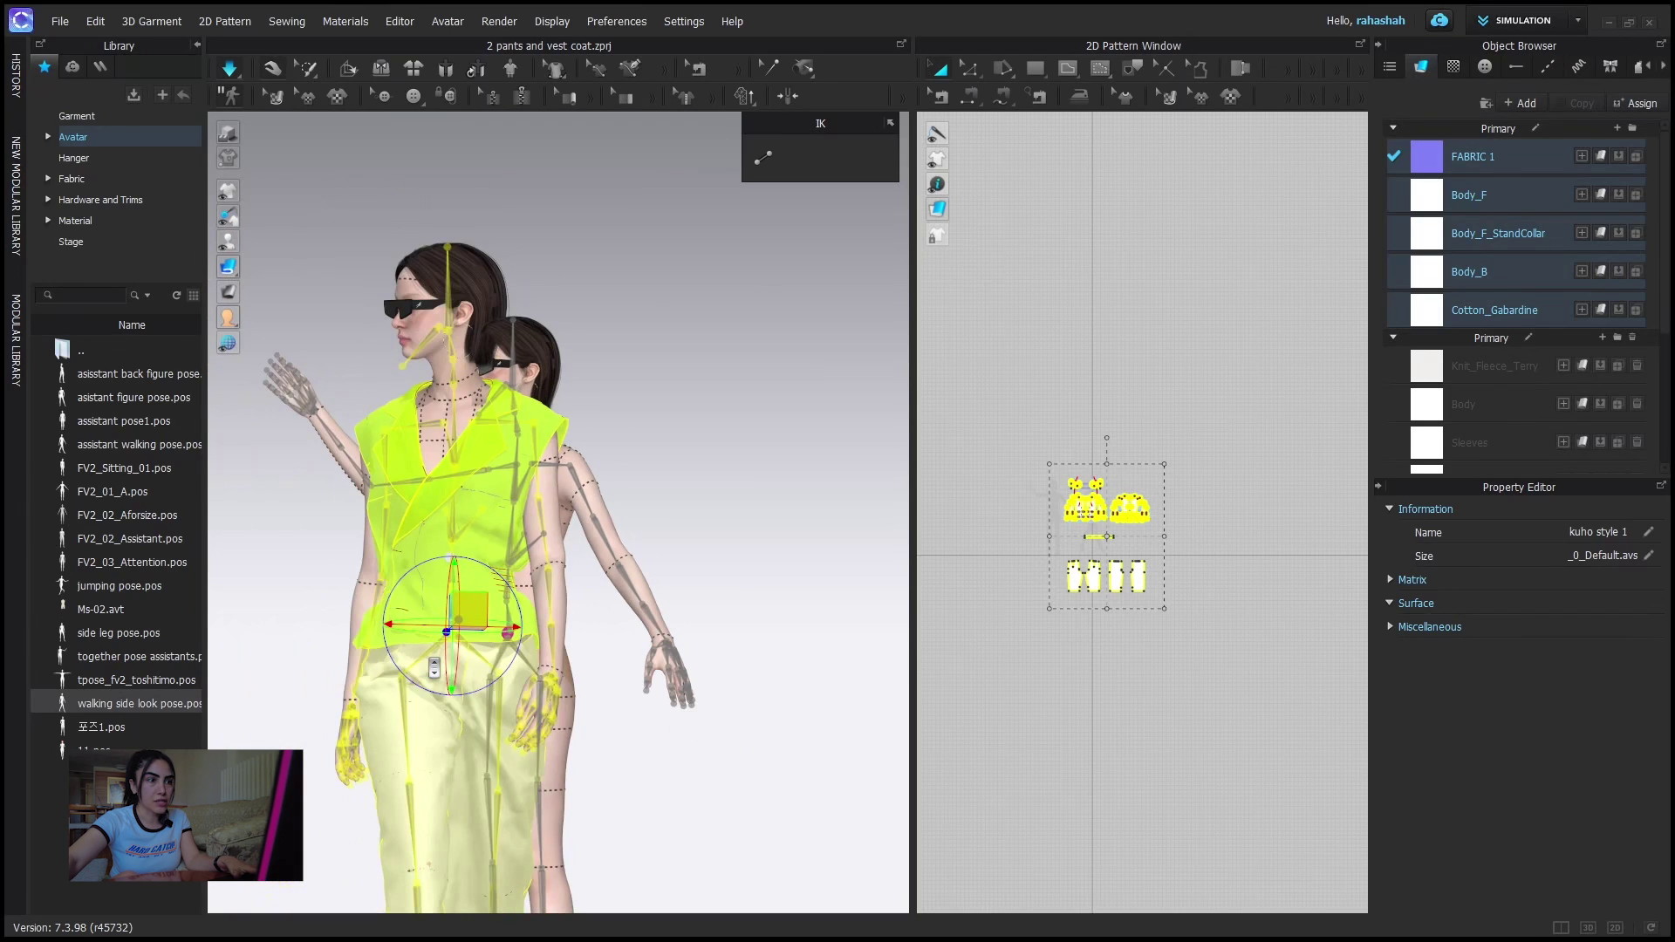
scroll(461, 687, down, 3)
middle_drag(500, 643, 498, 585)
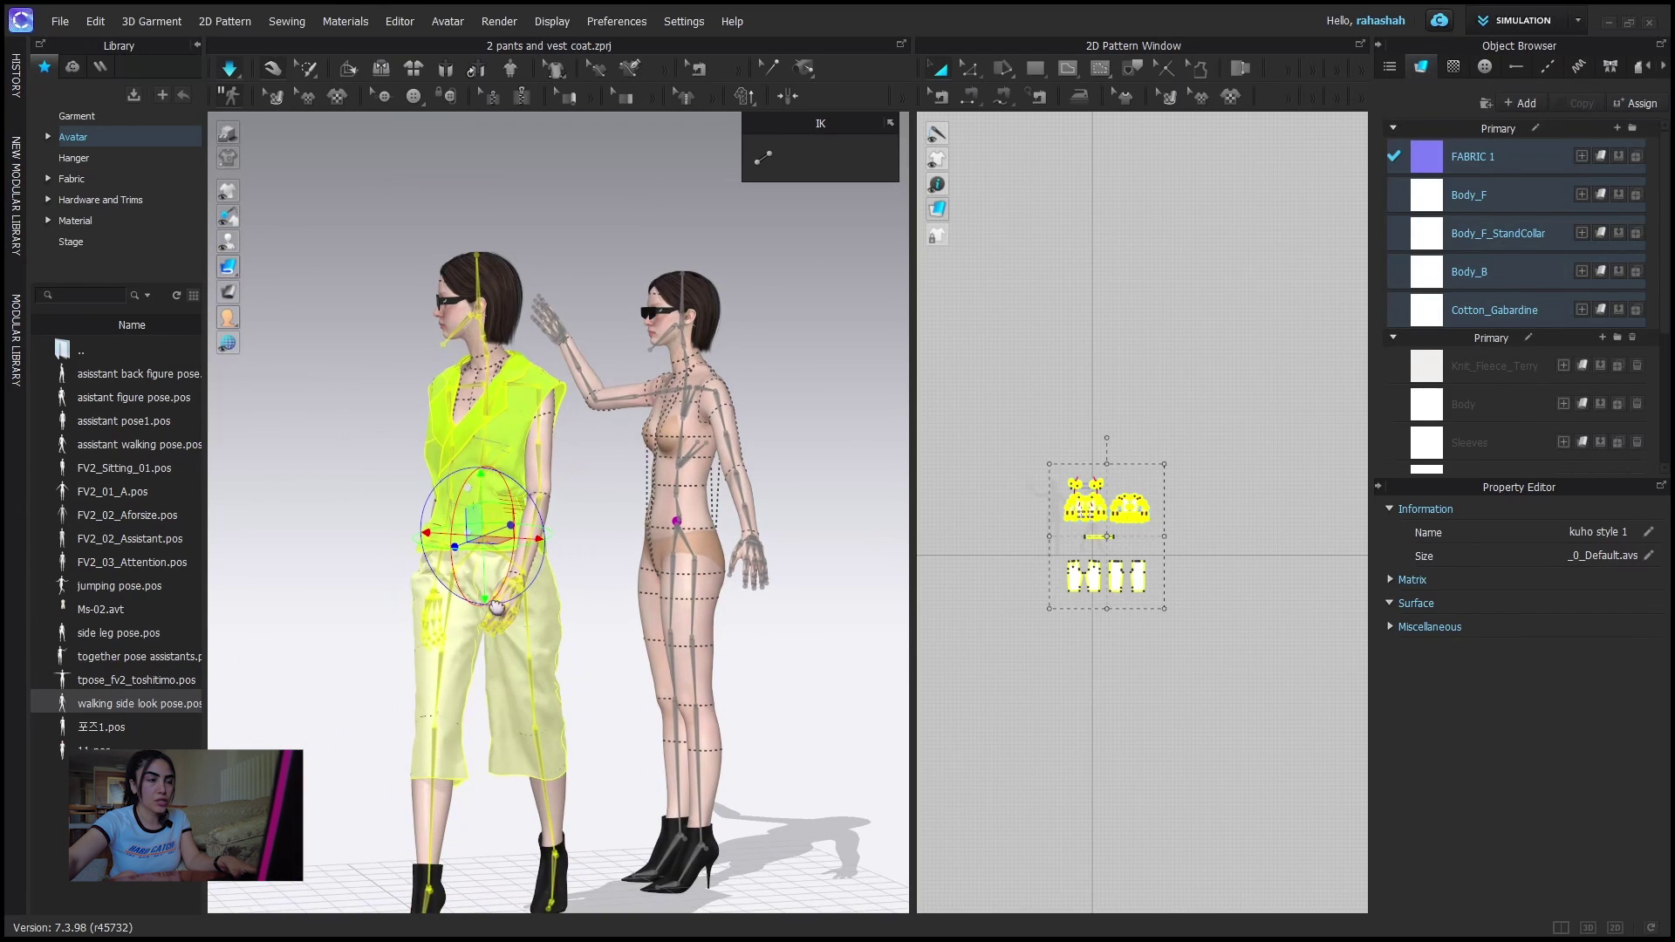
drag(480, 486, 475, 401)
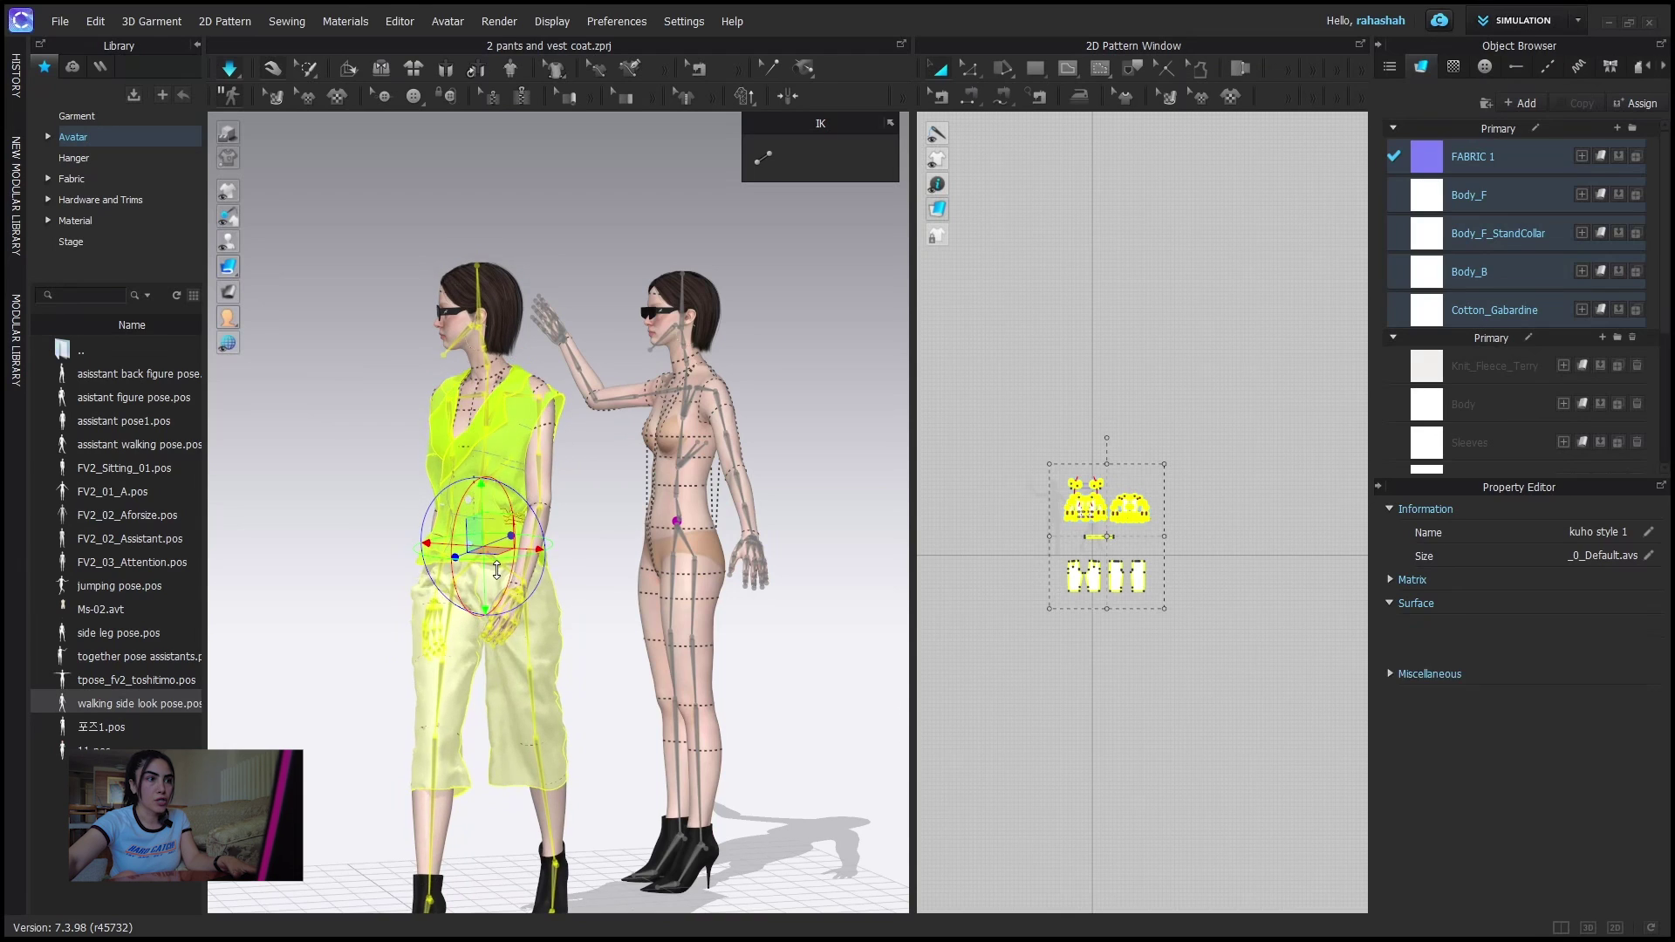
right_drag(475, 402, 498, 462)
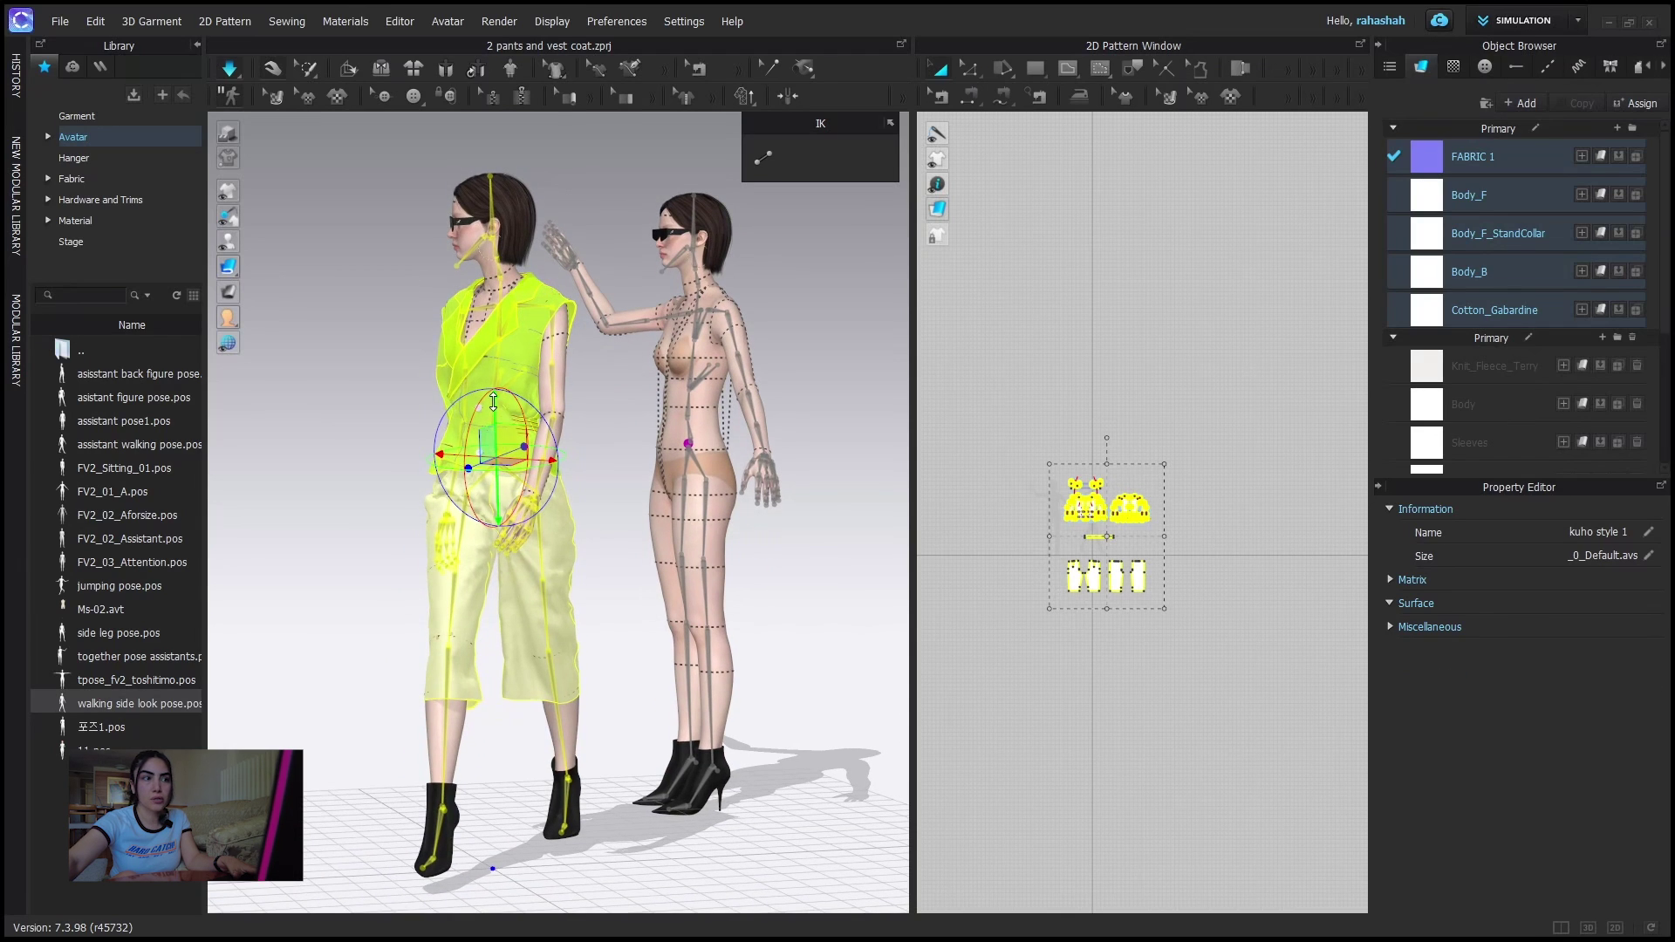
drag(493, 410, 494, 424)
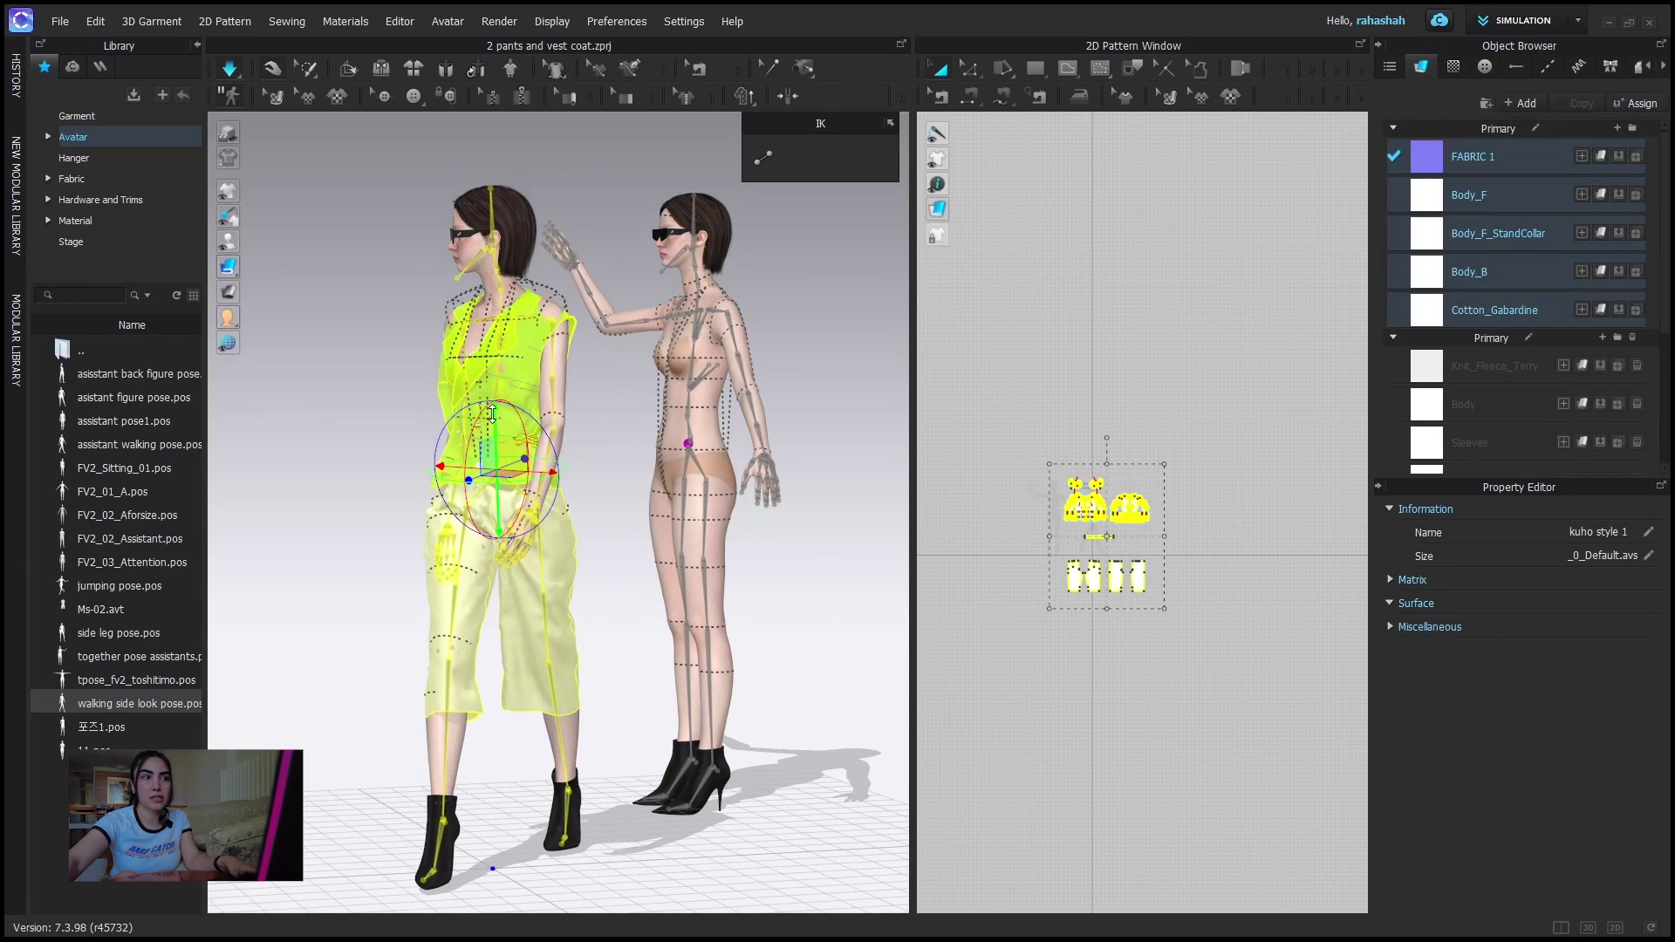
- Align the vest avatar to the ground with Move Avatar, and switch to the move tool
right_click(526, 385)
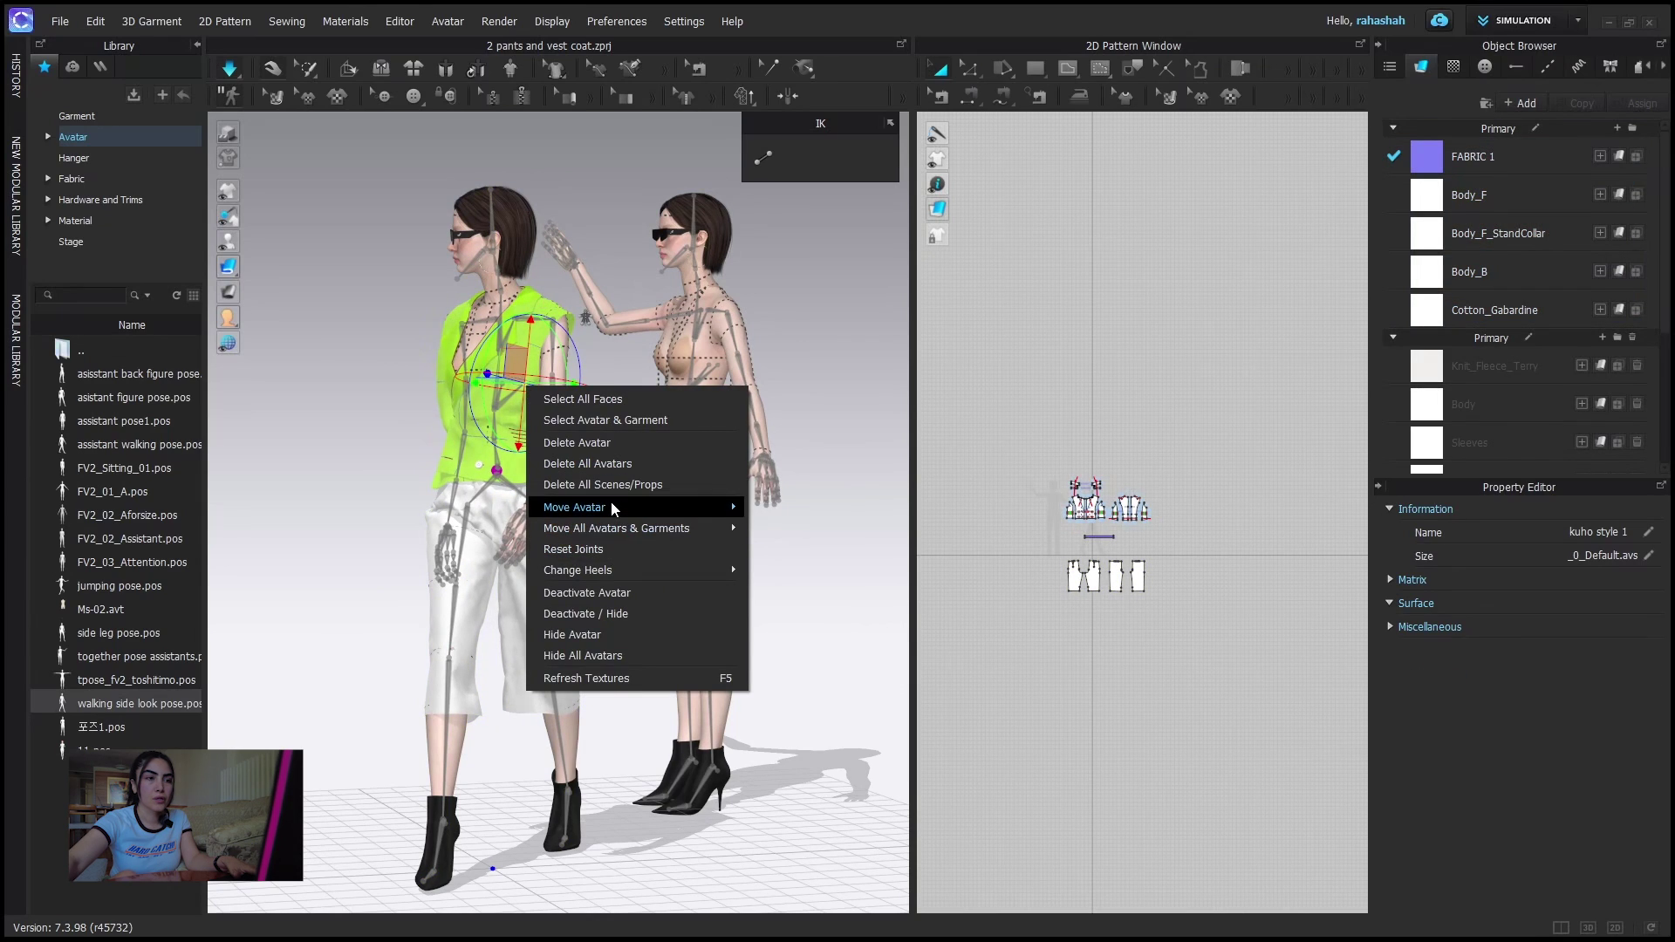
mouse_move(610, 504)
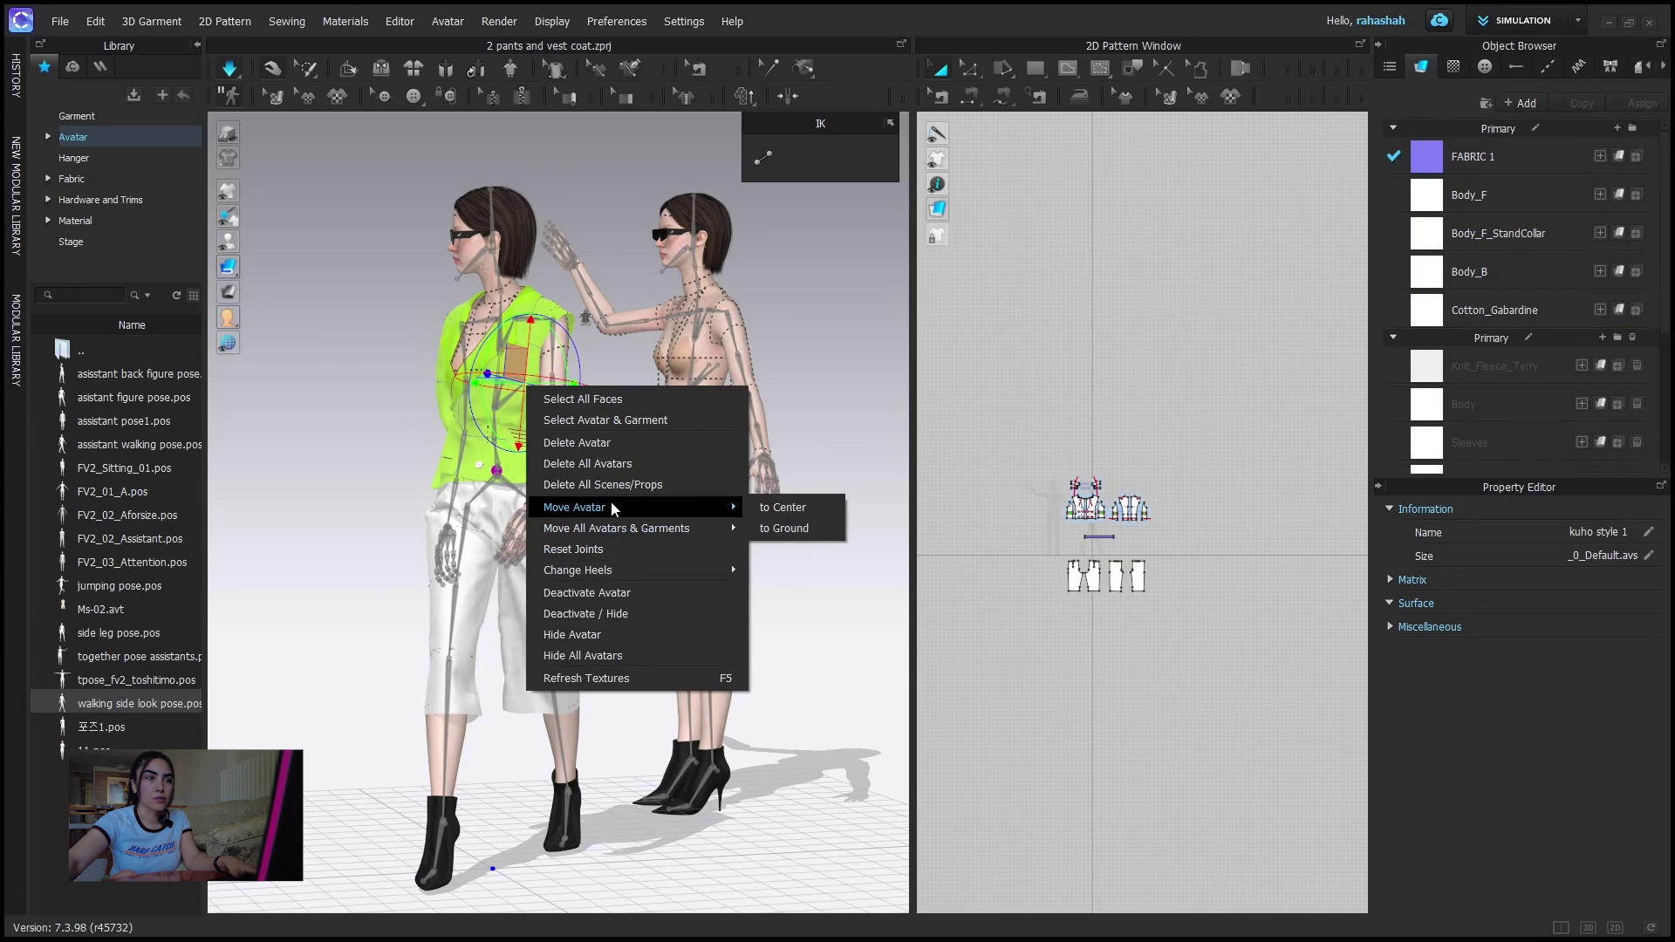
click(795, 529)
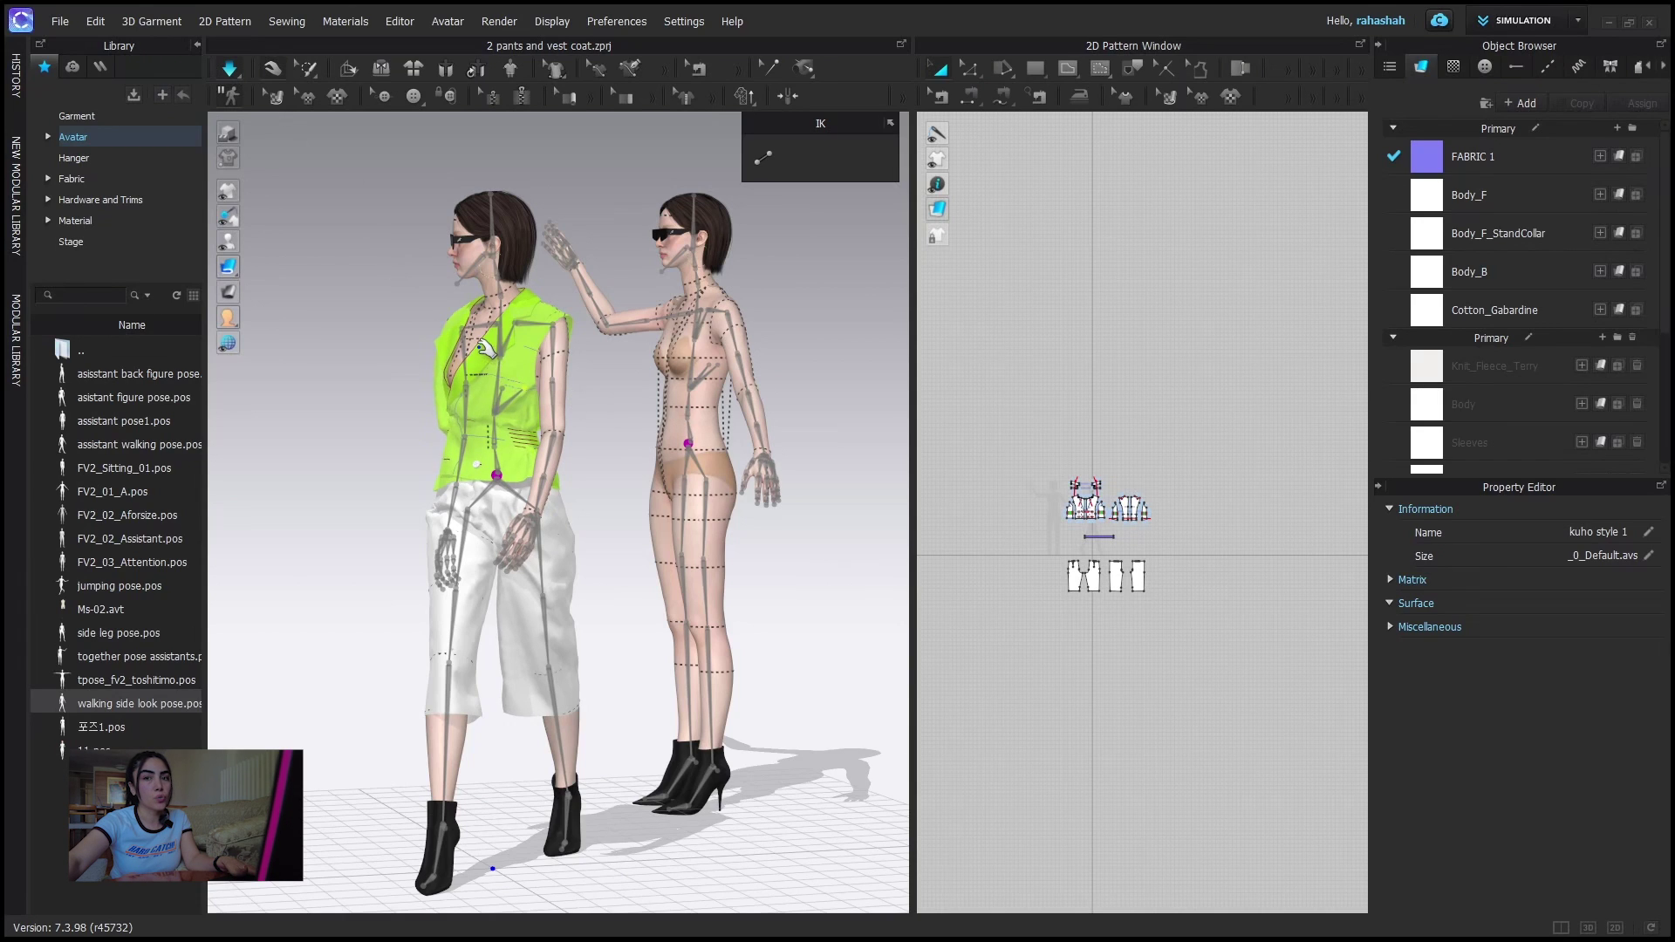
right_click(560, 396)
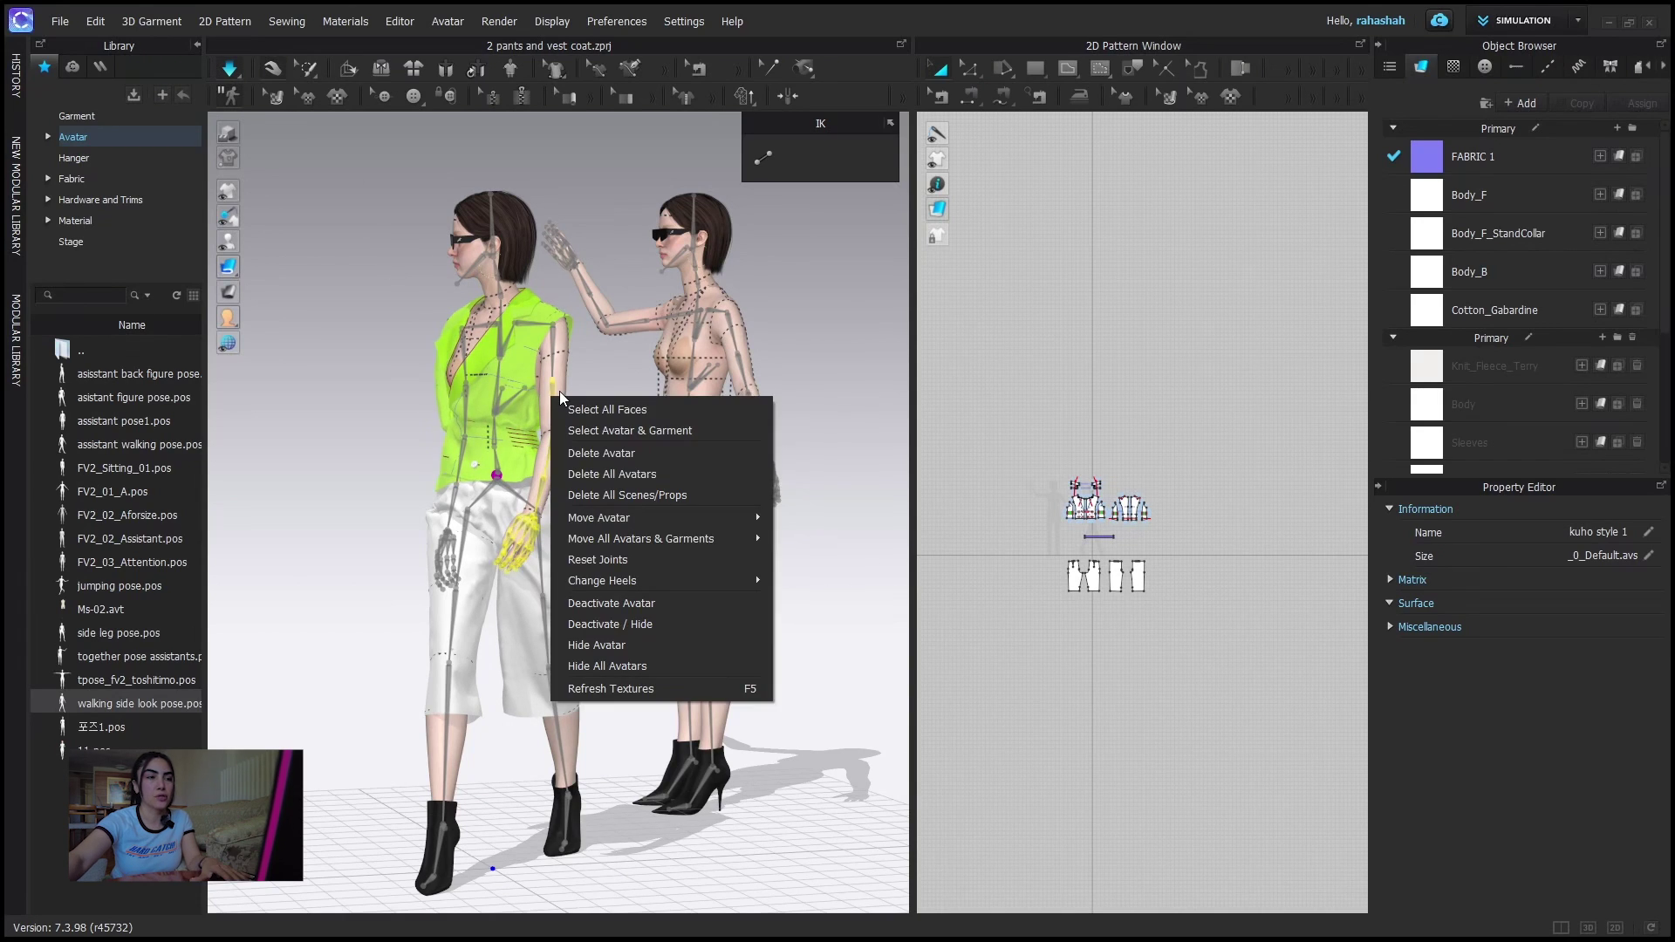
key(Escape)
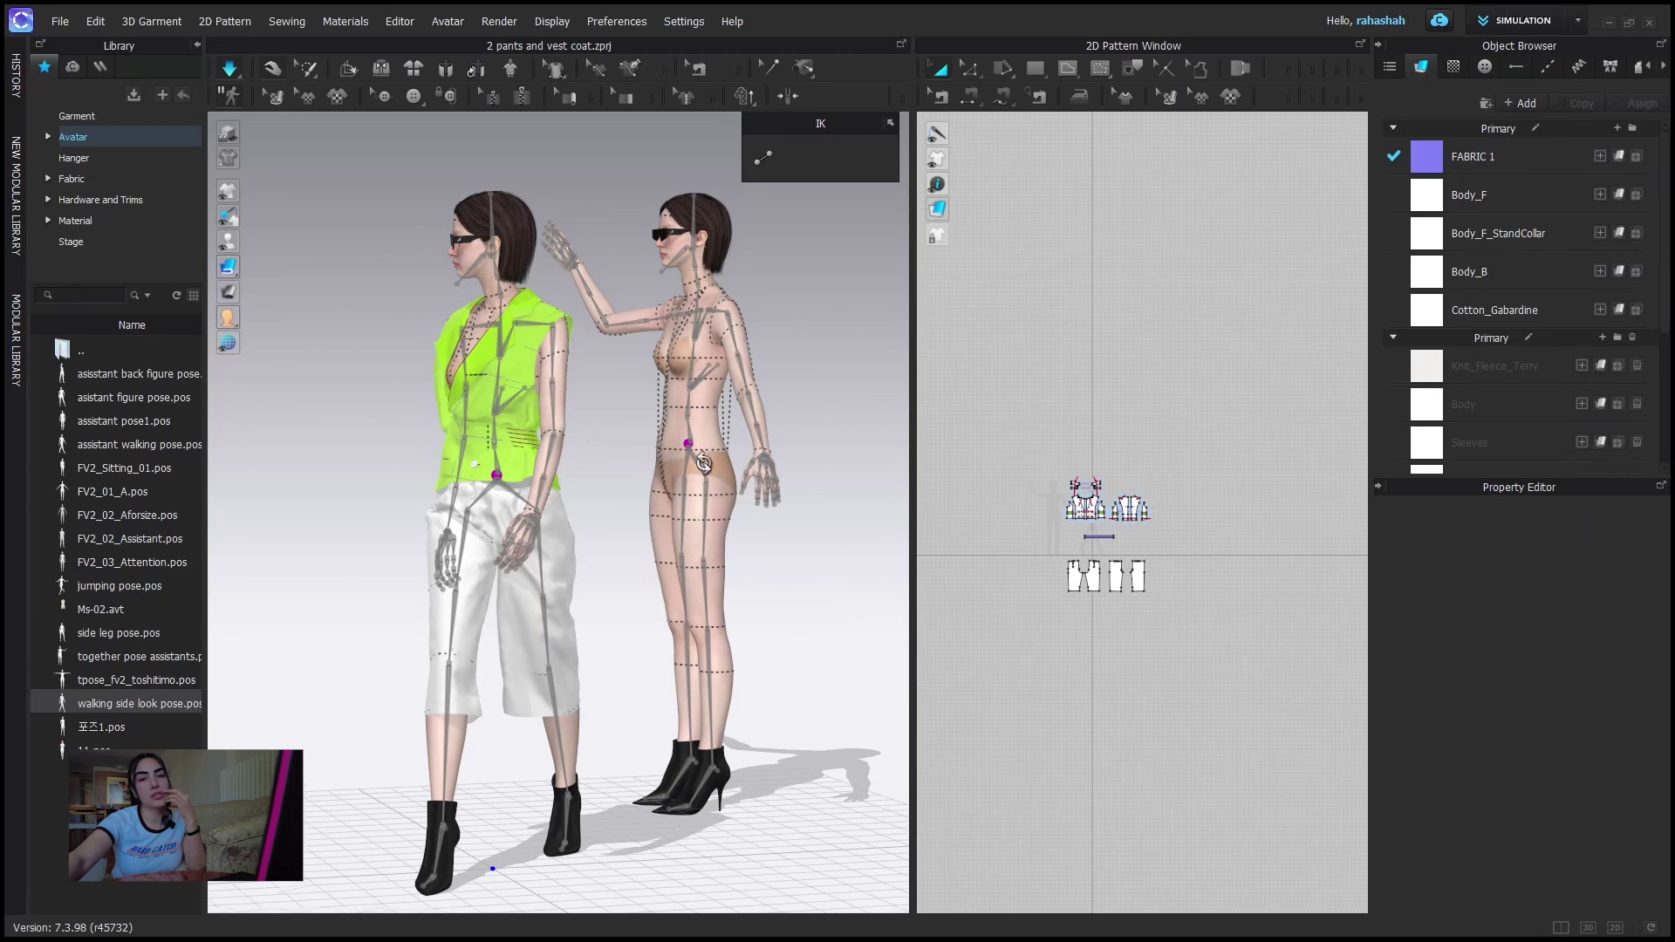
right_drag(705, 464, 743, 473)
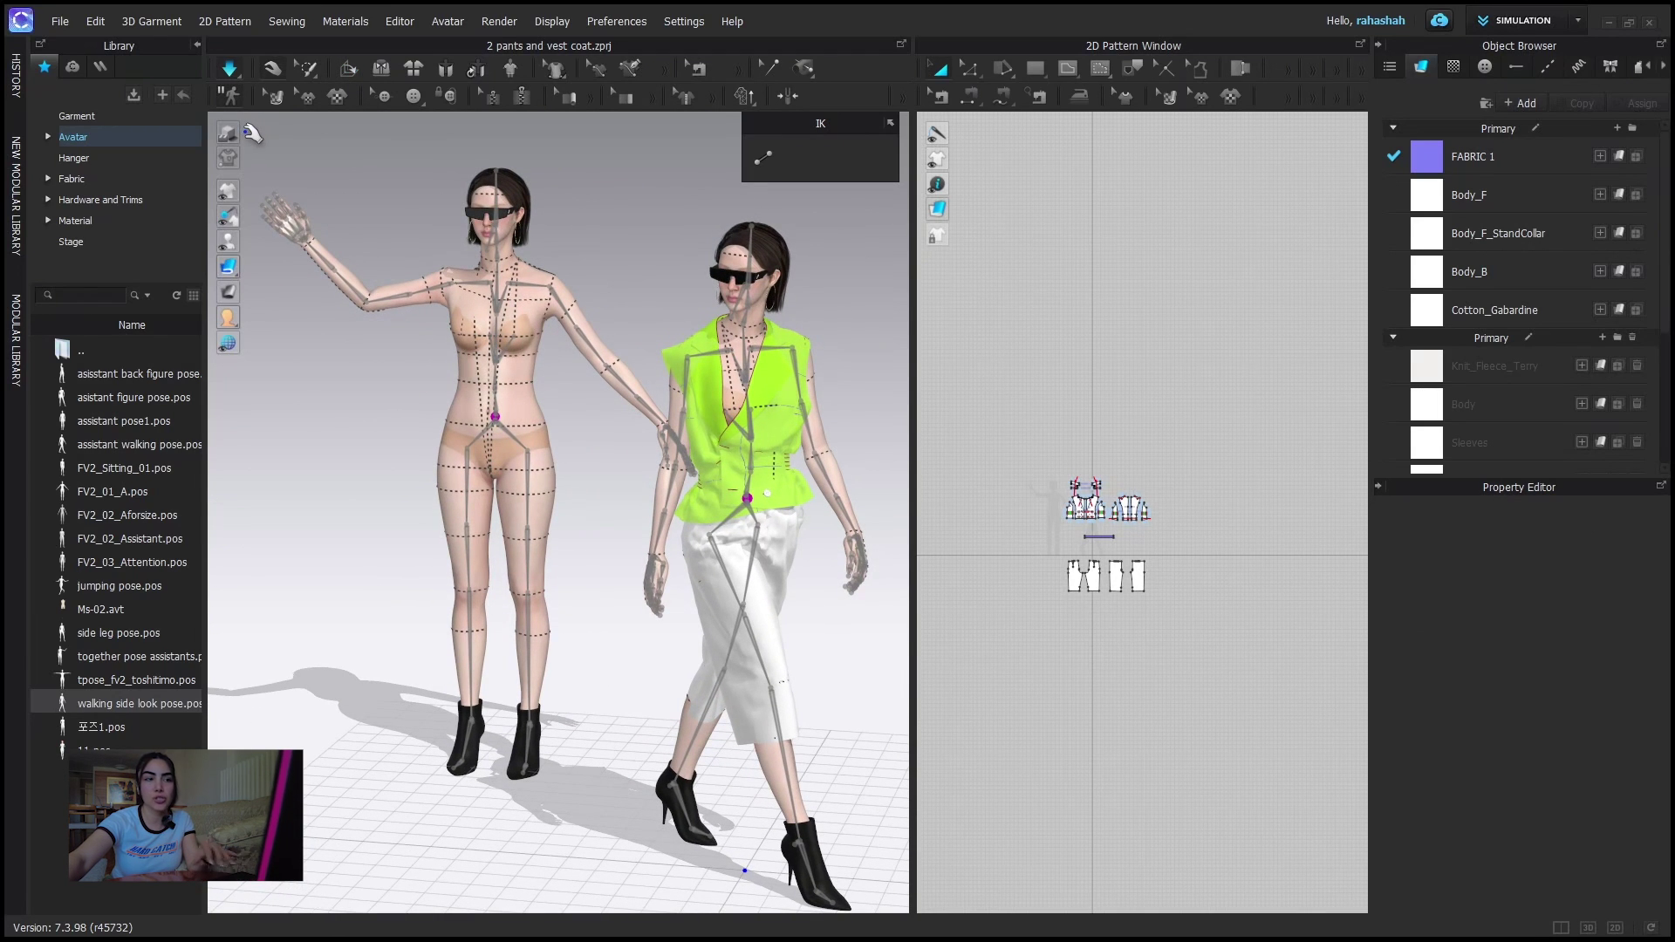
key(w)
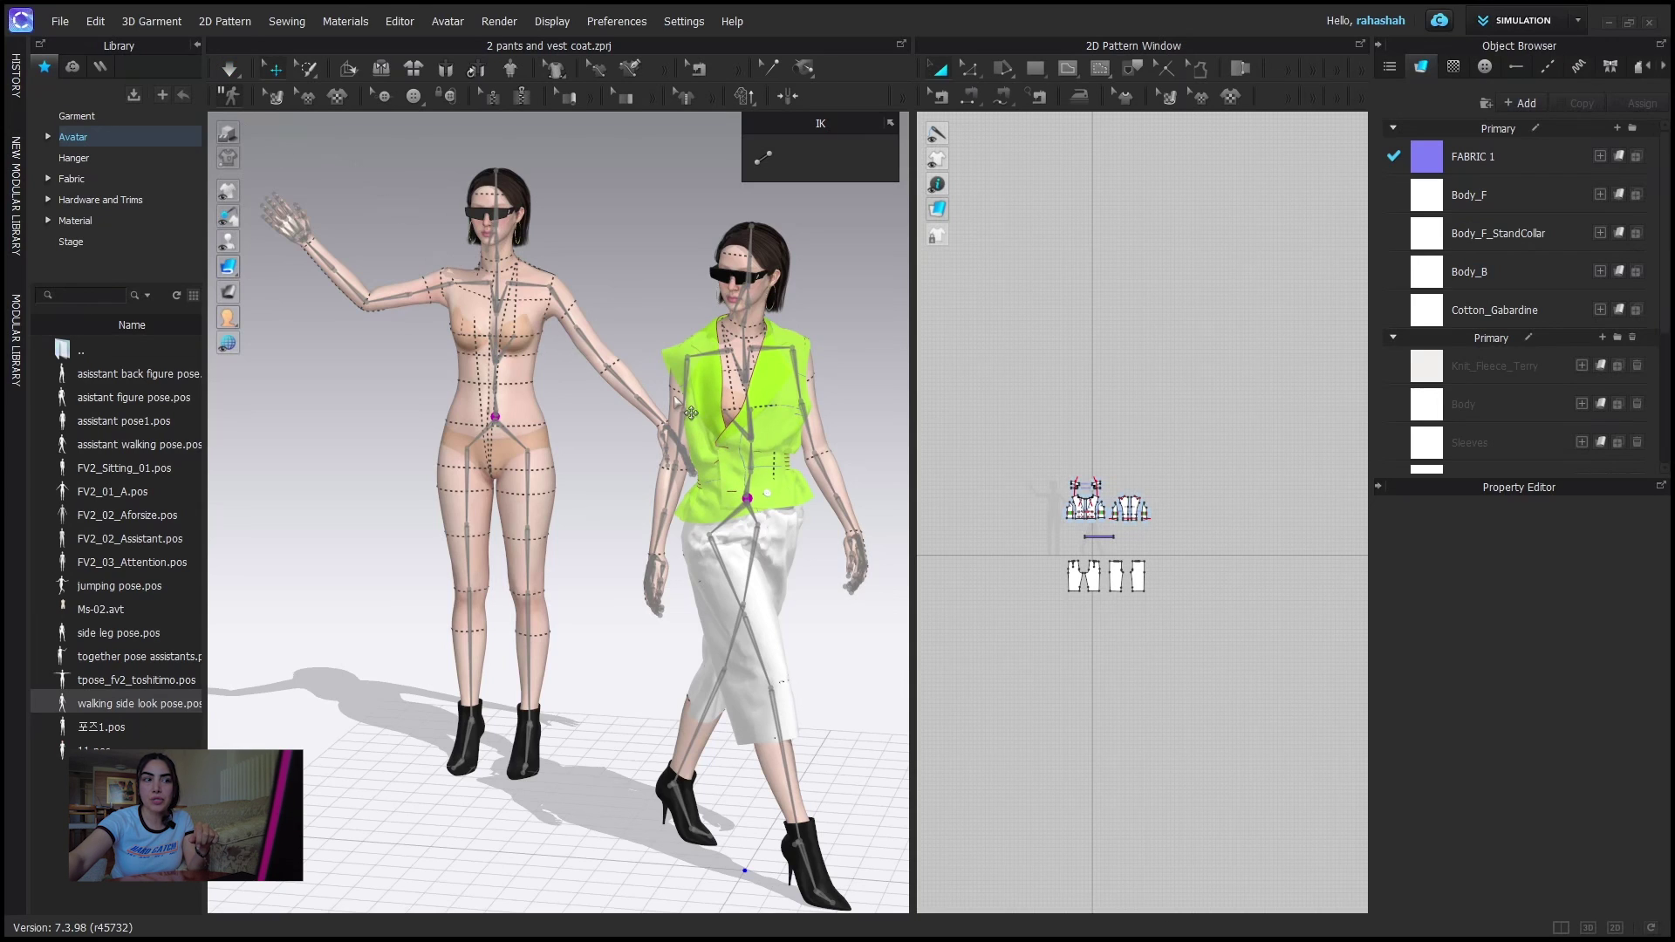
click(766, 515)
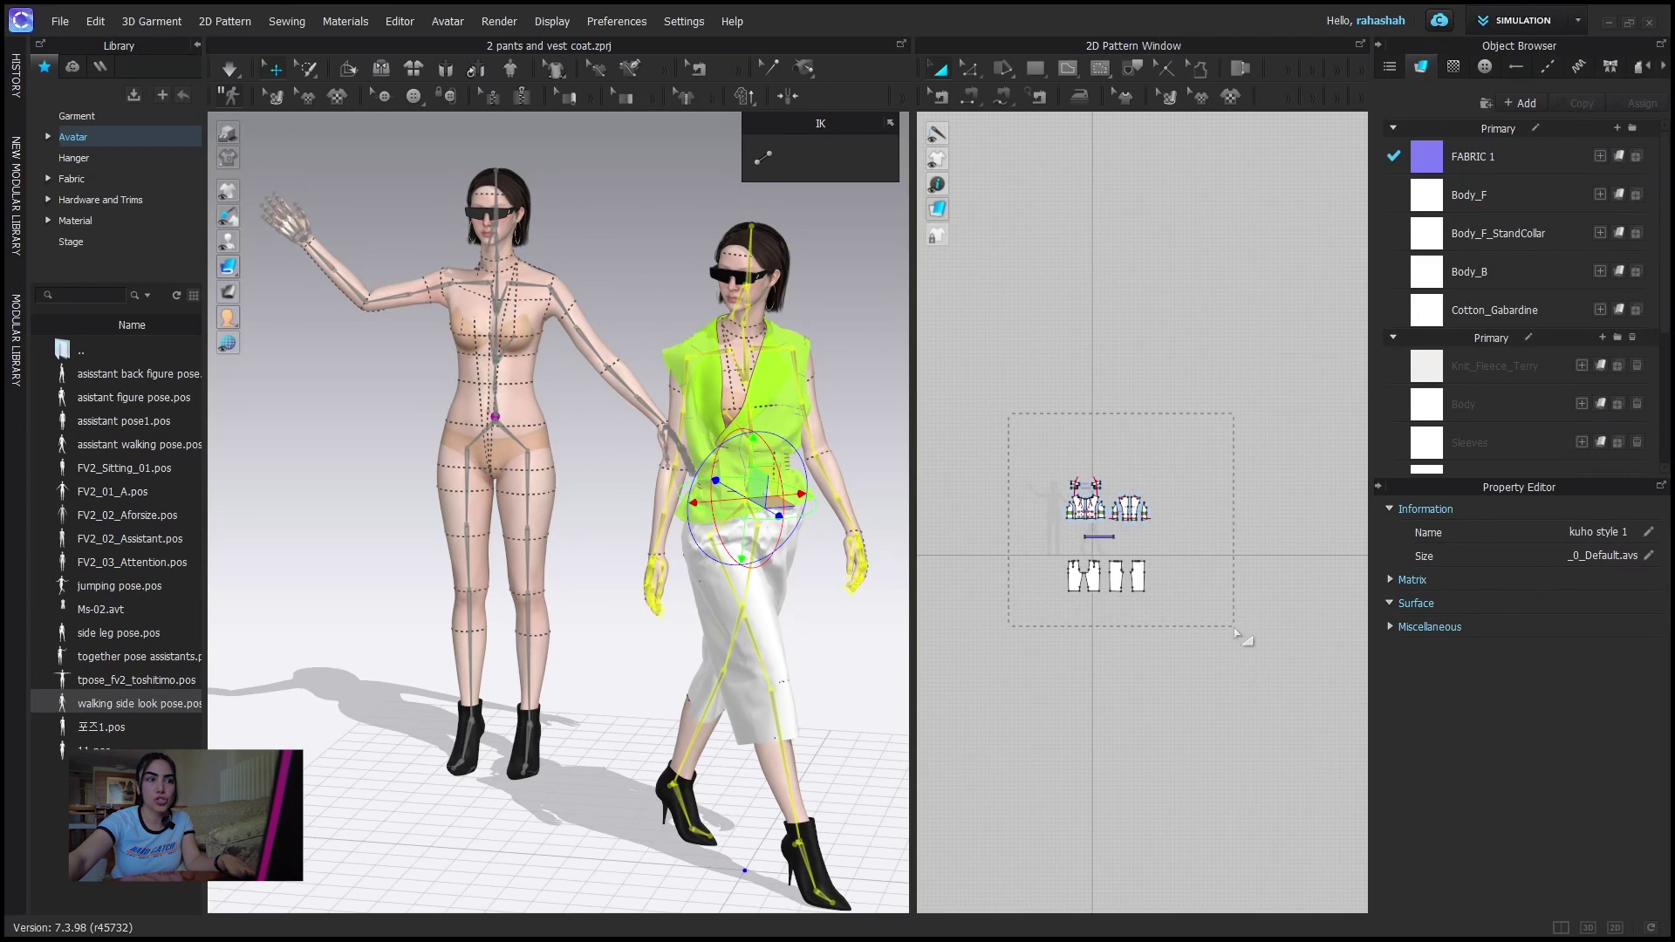
drag(1237, 634, 1214, 611)
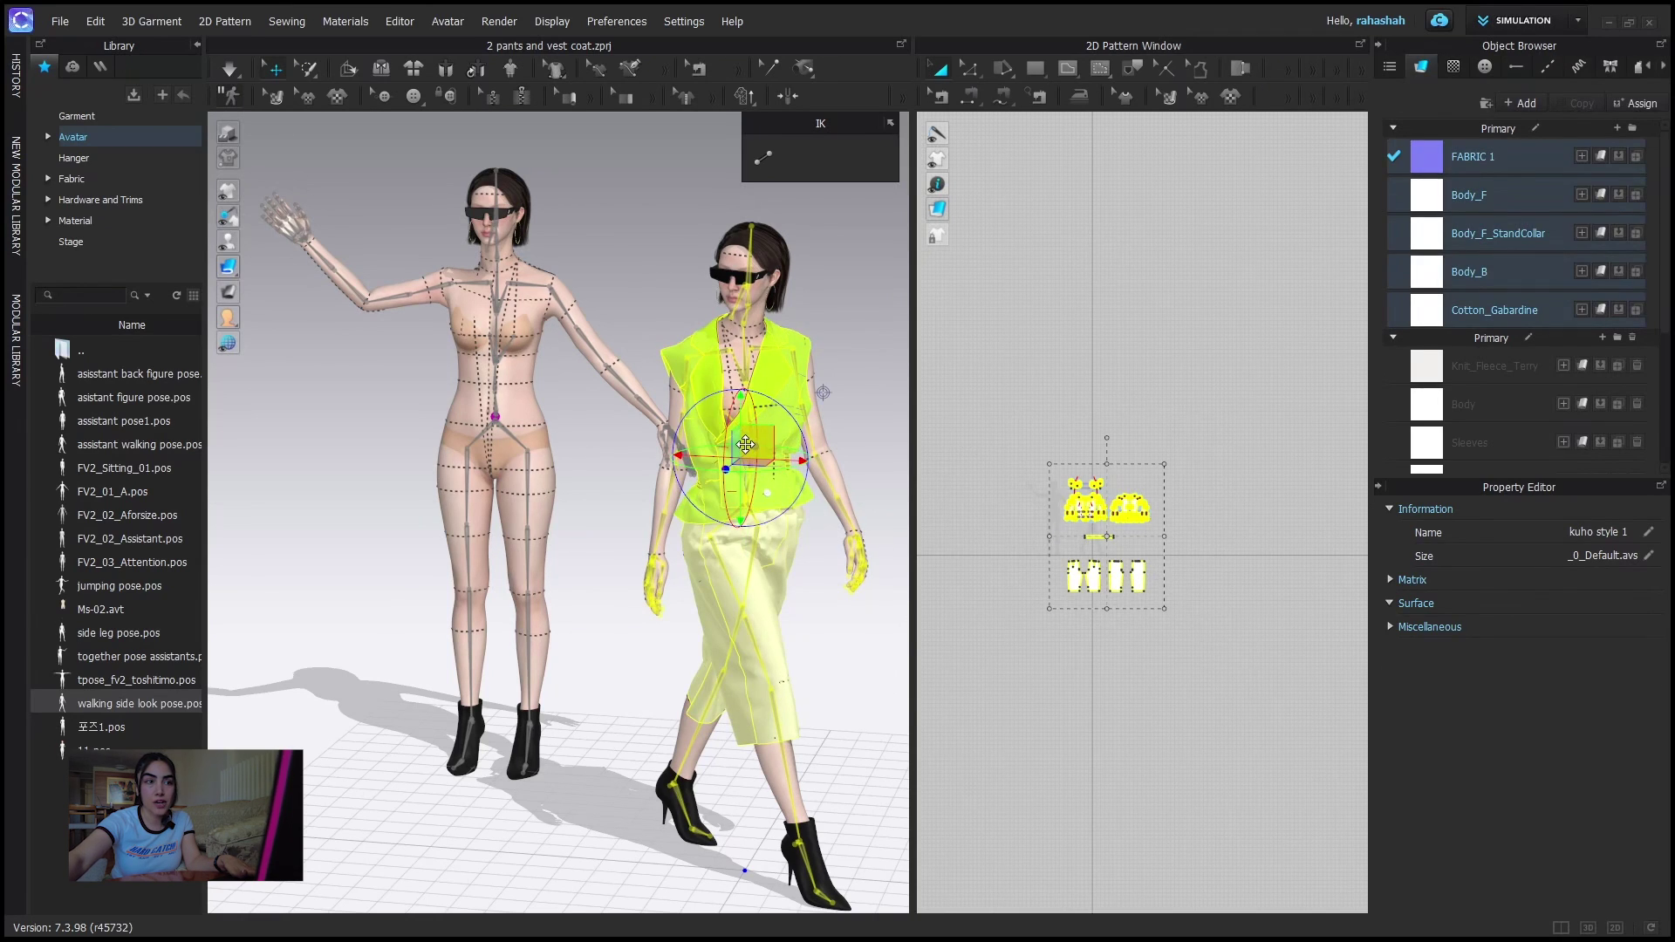
scroll(747, 487, up, 5)
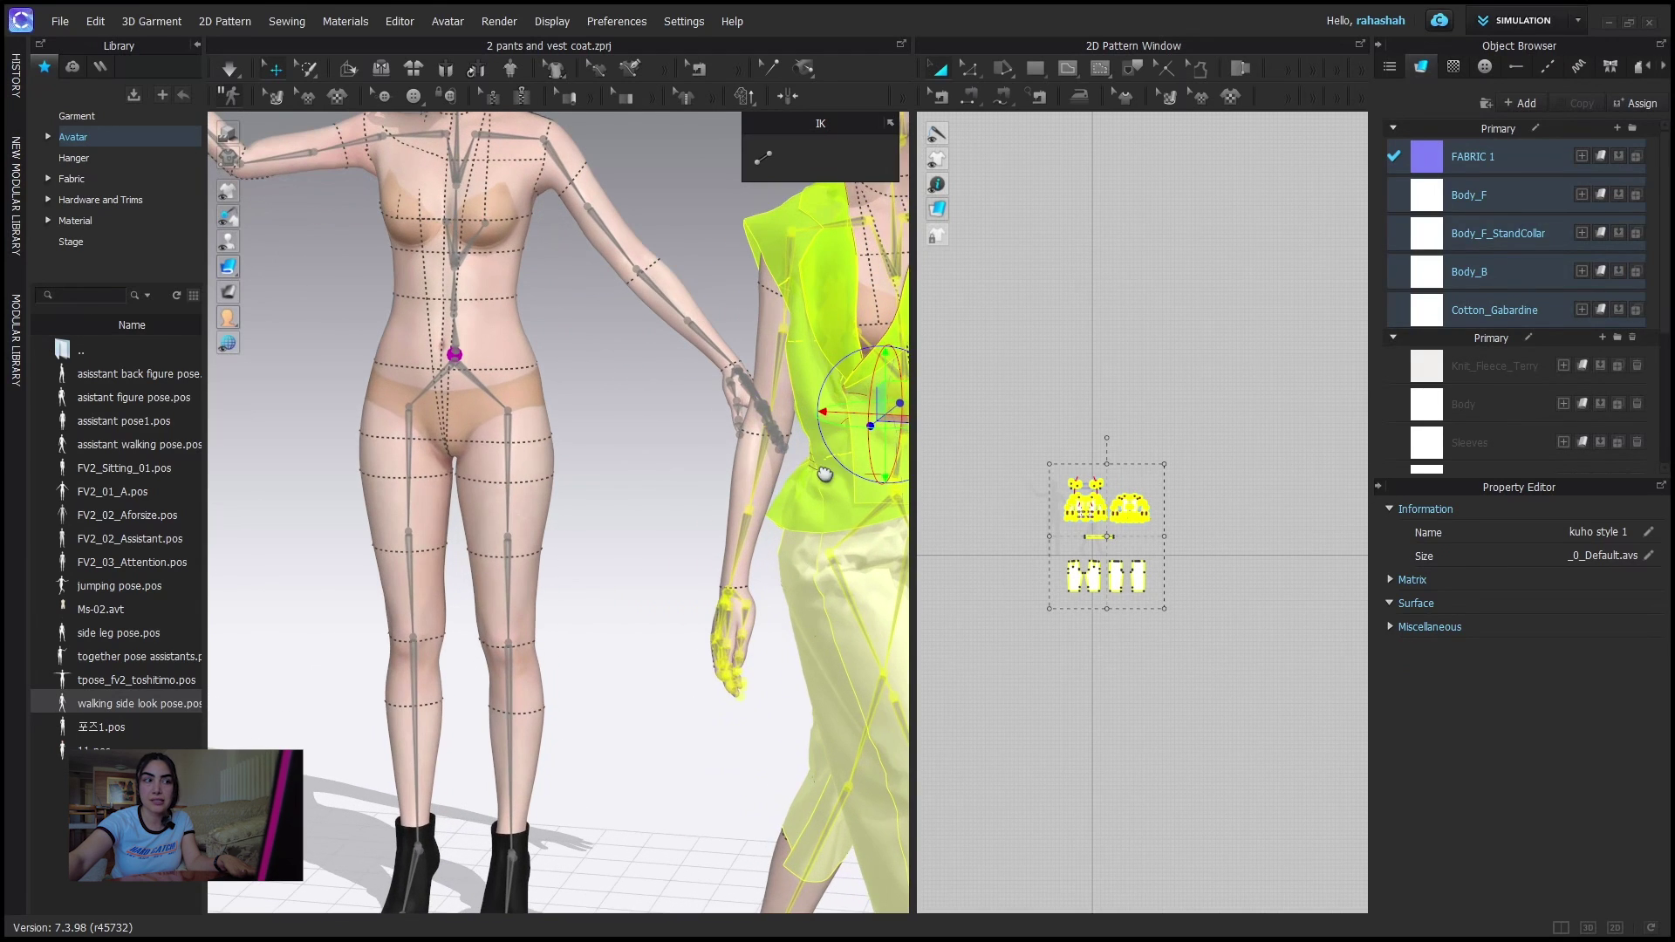
middle_drag(829, 392, 523, 488)
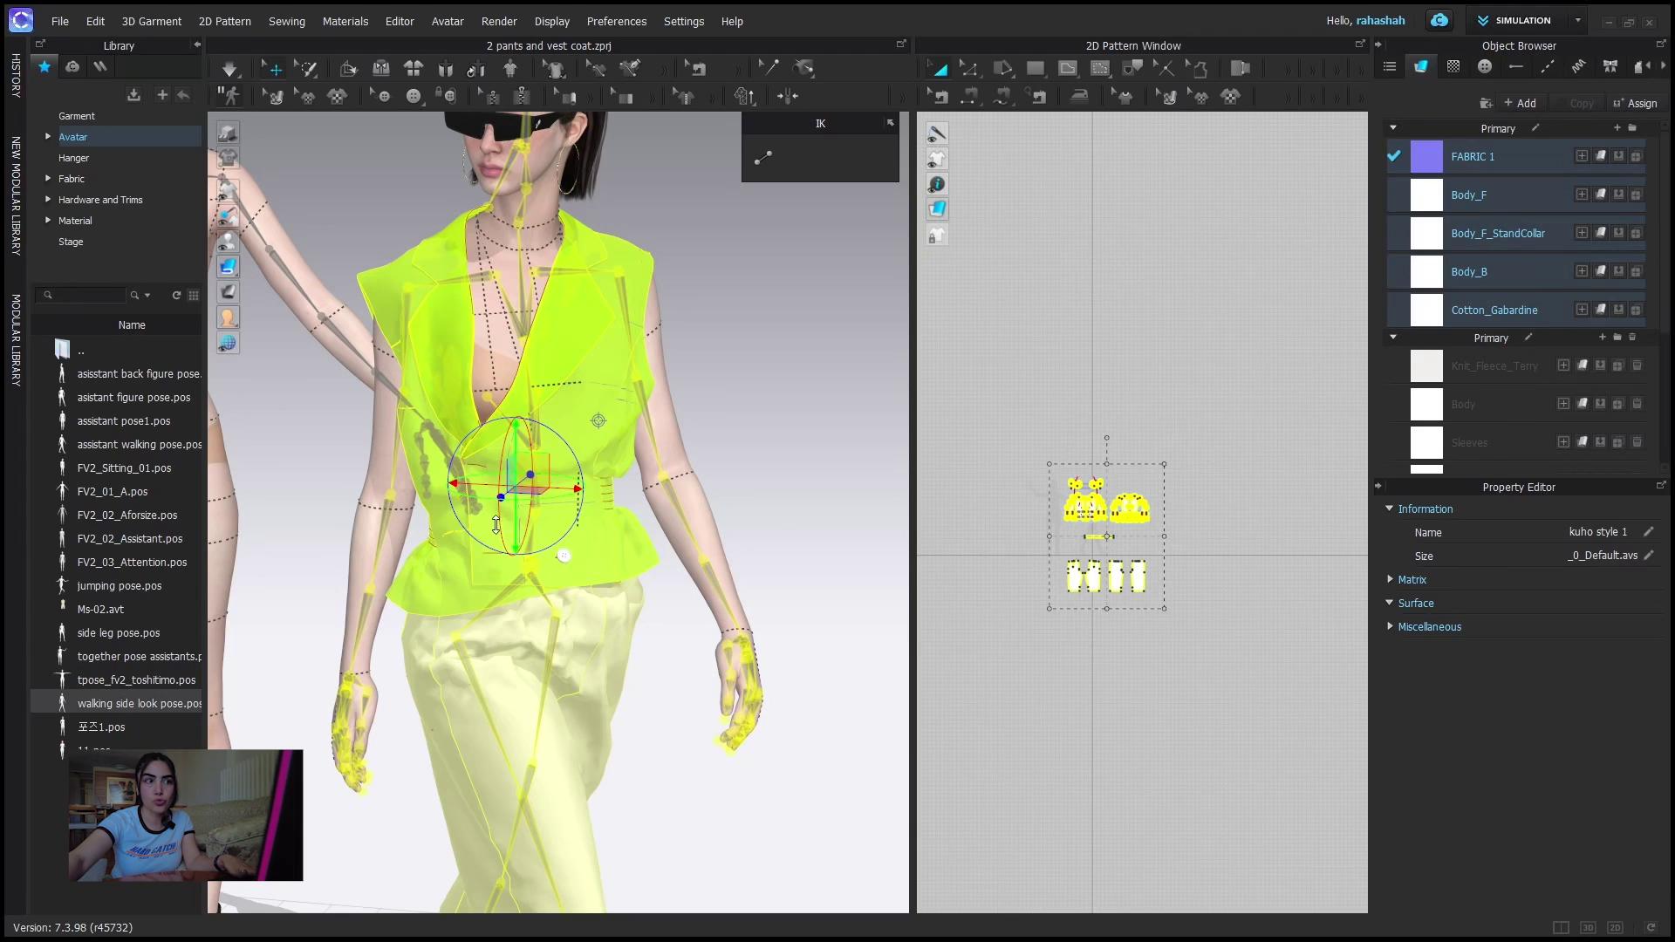
drag(573, 488, 621, 496)
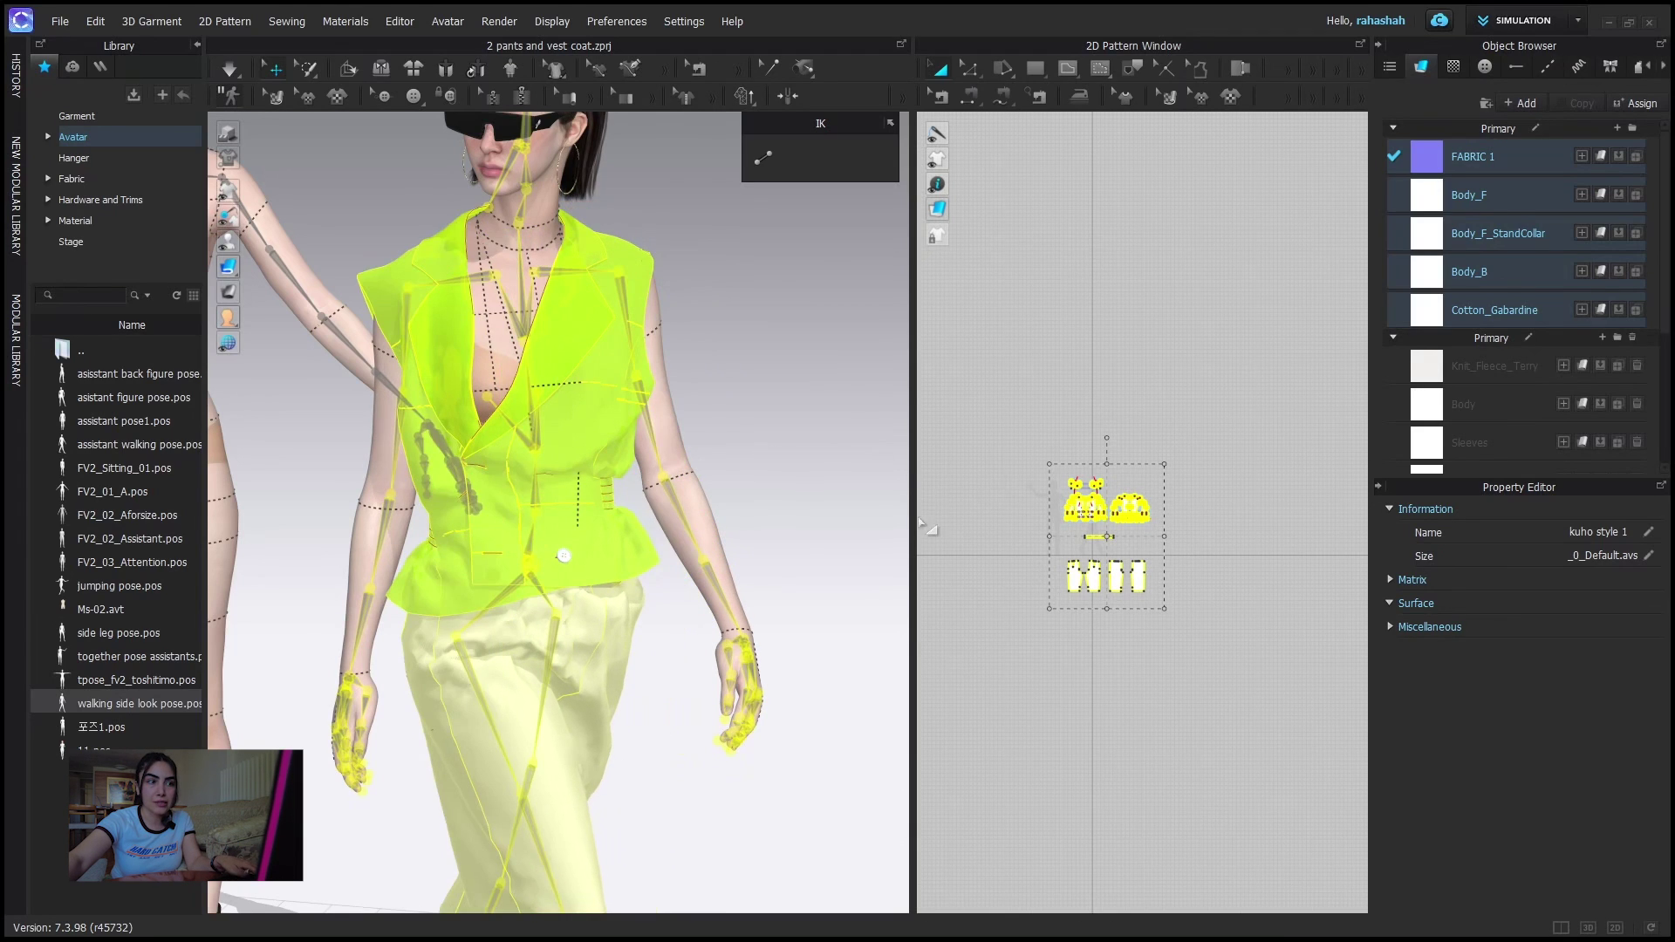
click(534, 499)
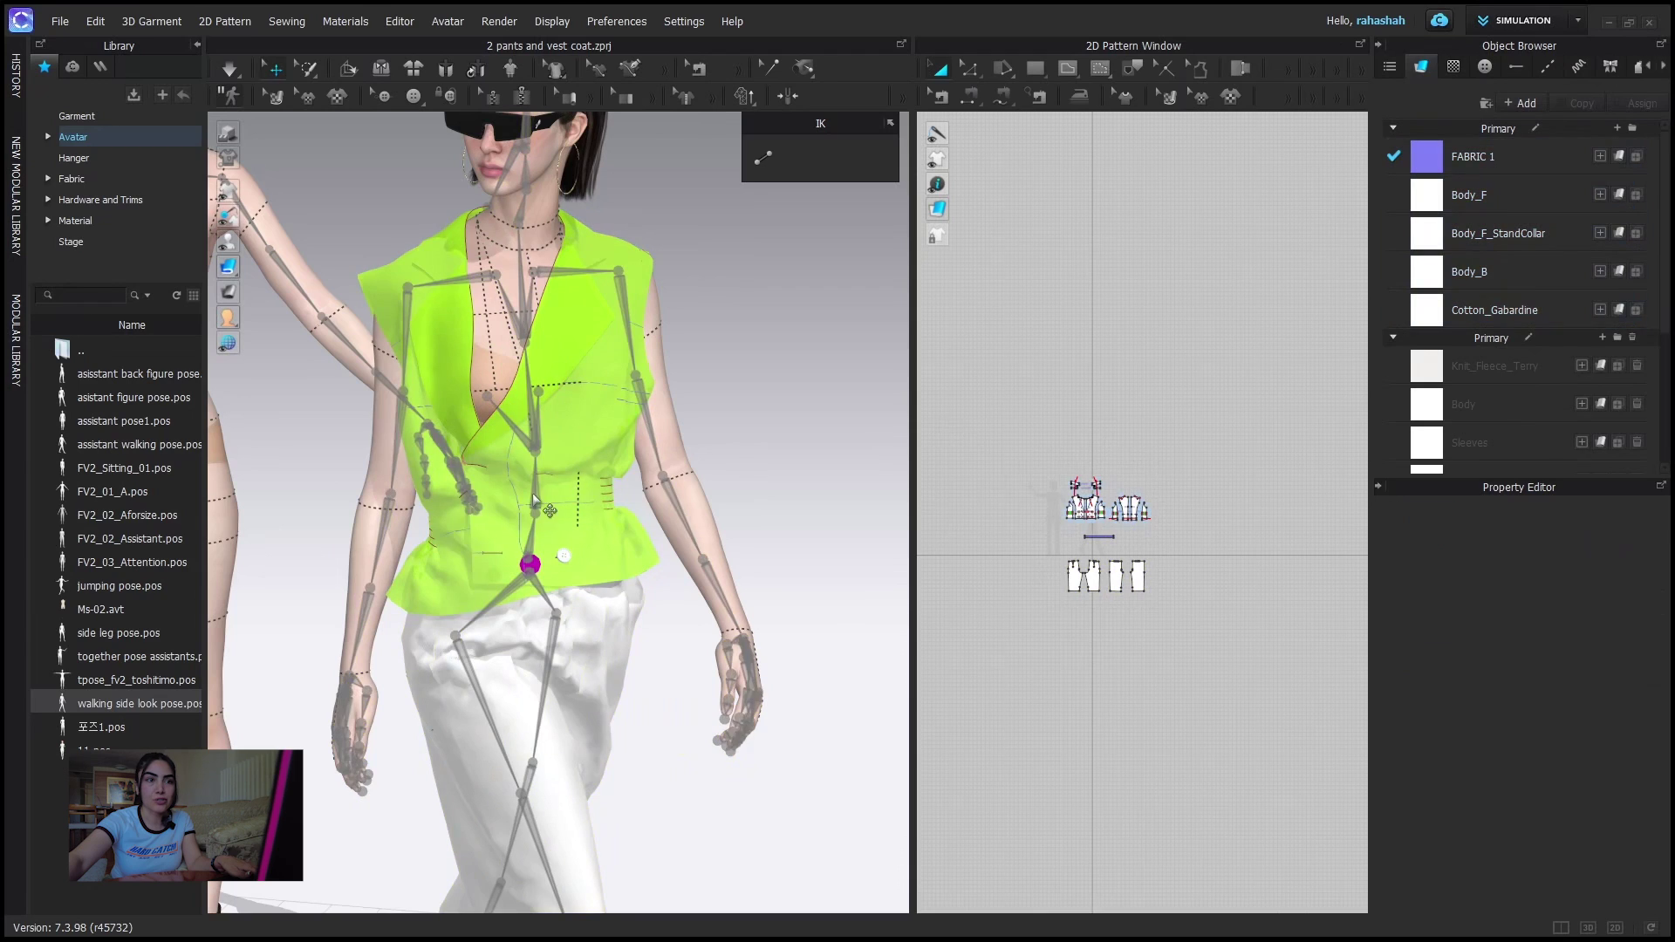
- Select the vest avatar by its hip joint together with all pattern pieces of its outfit, inspect them, and clear the selection
click(531, 565)
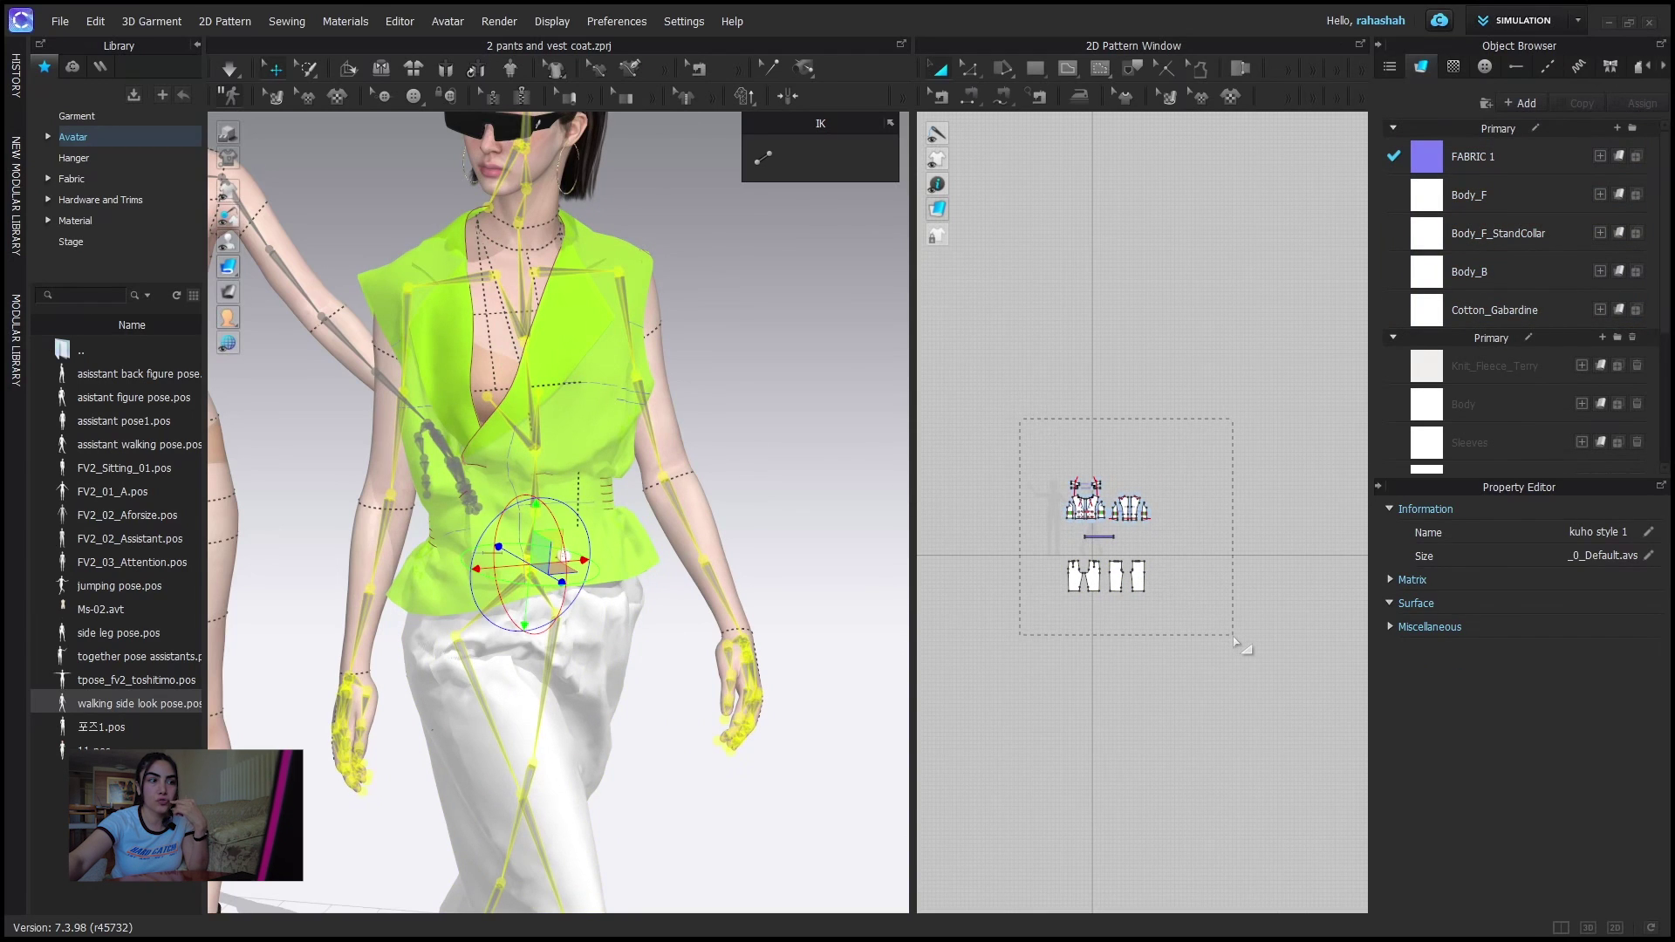
drag(1235, 642, 1234, 639)
scroll(515, 582, up, 6)
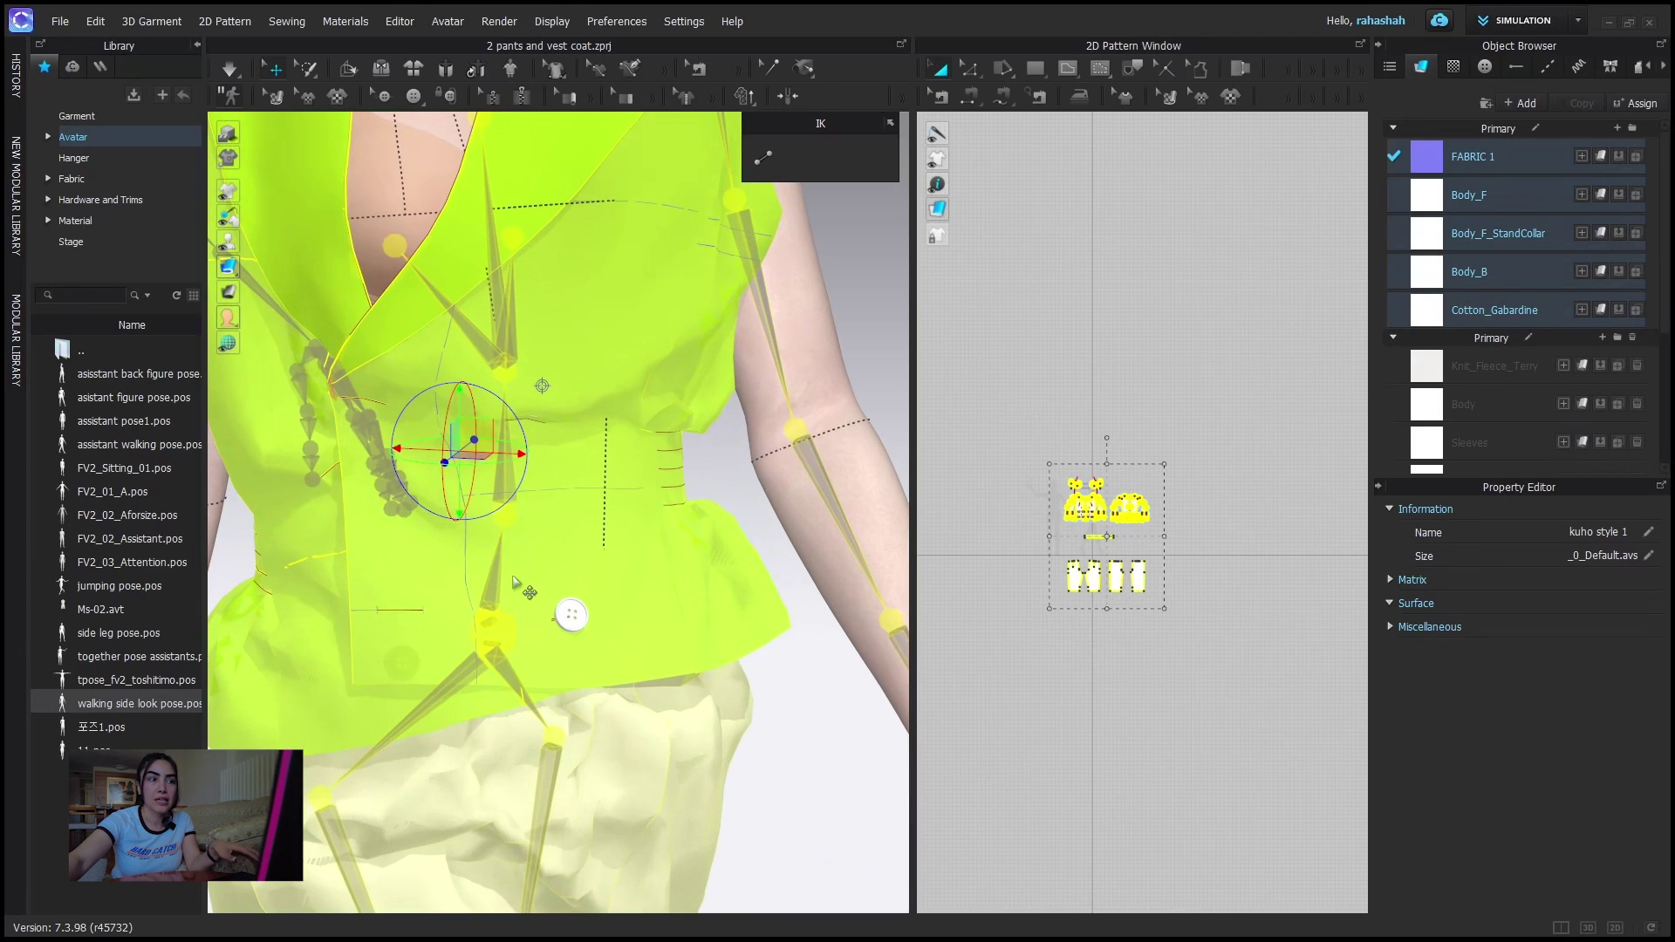
click(509, 631)
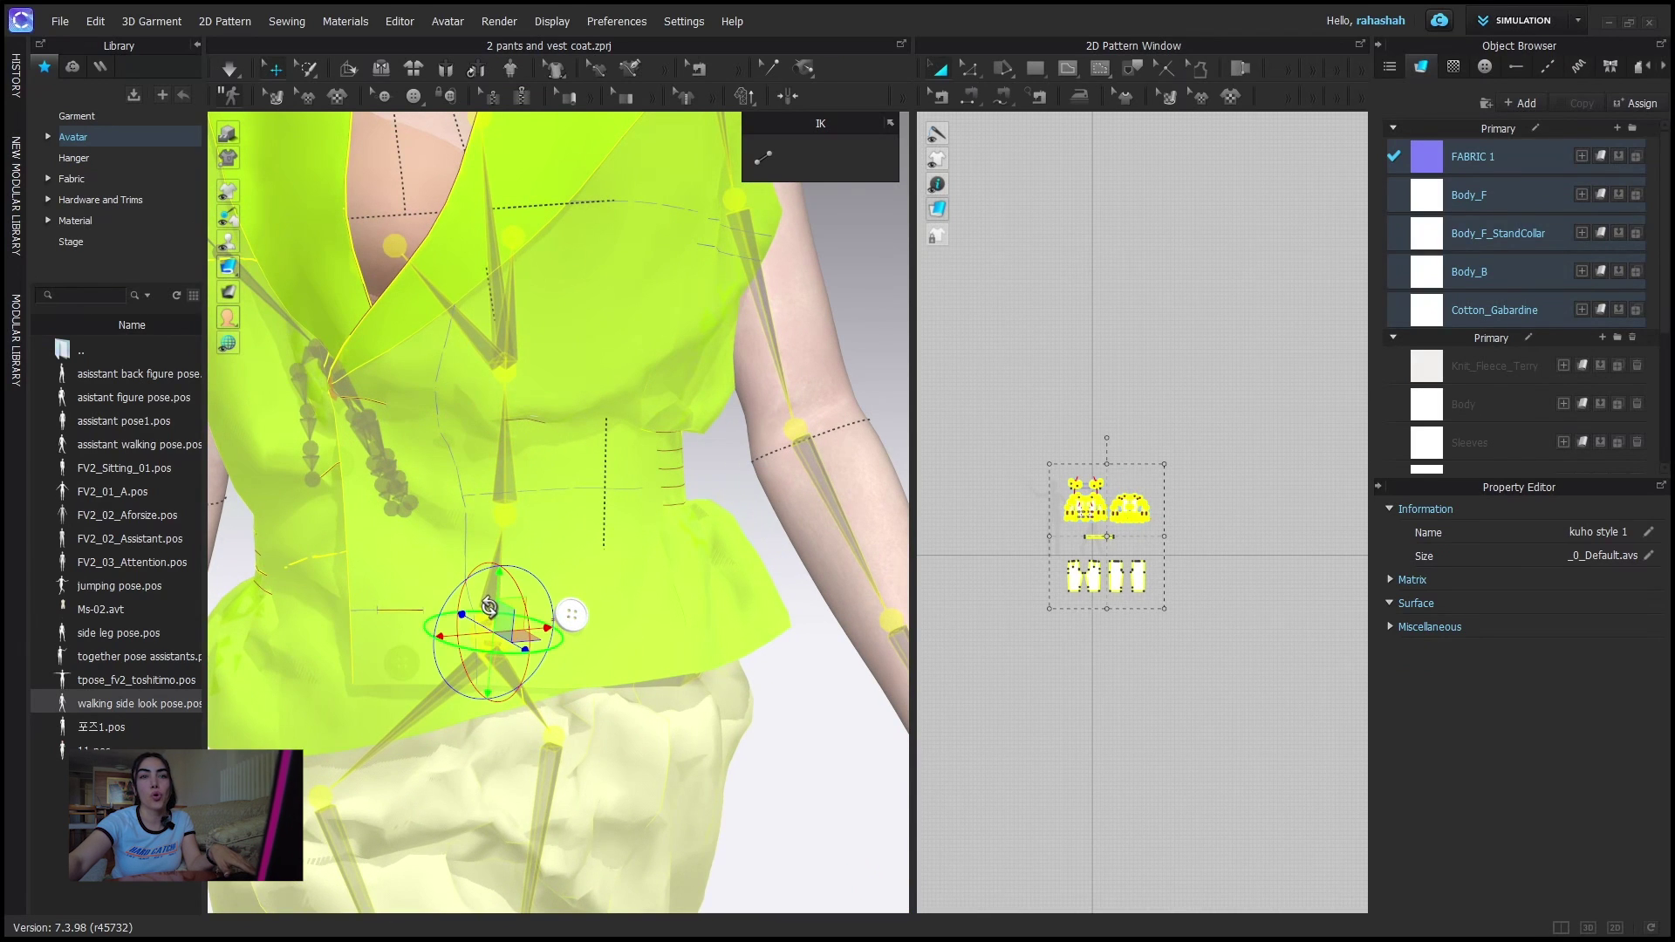
scroll(517, 644, down, 5)
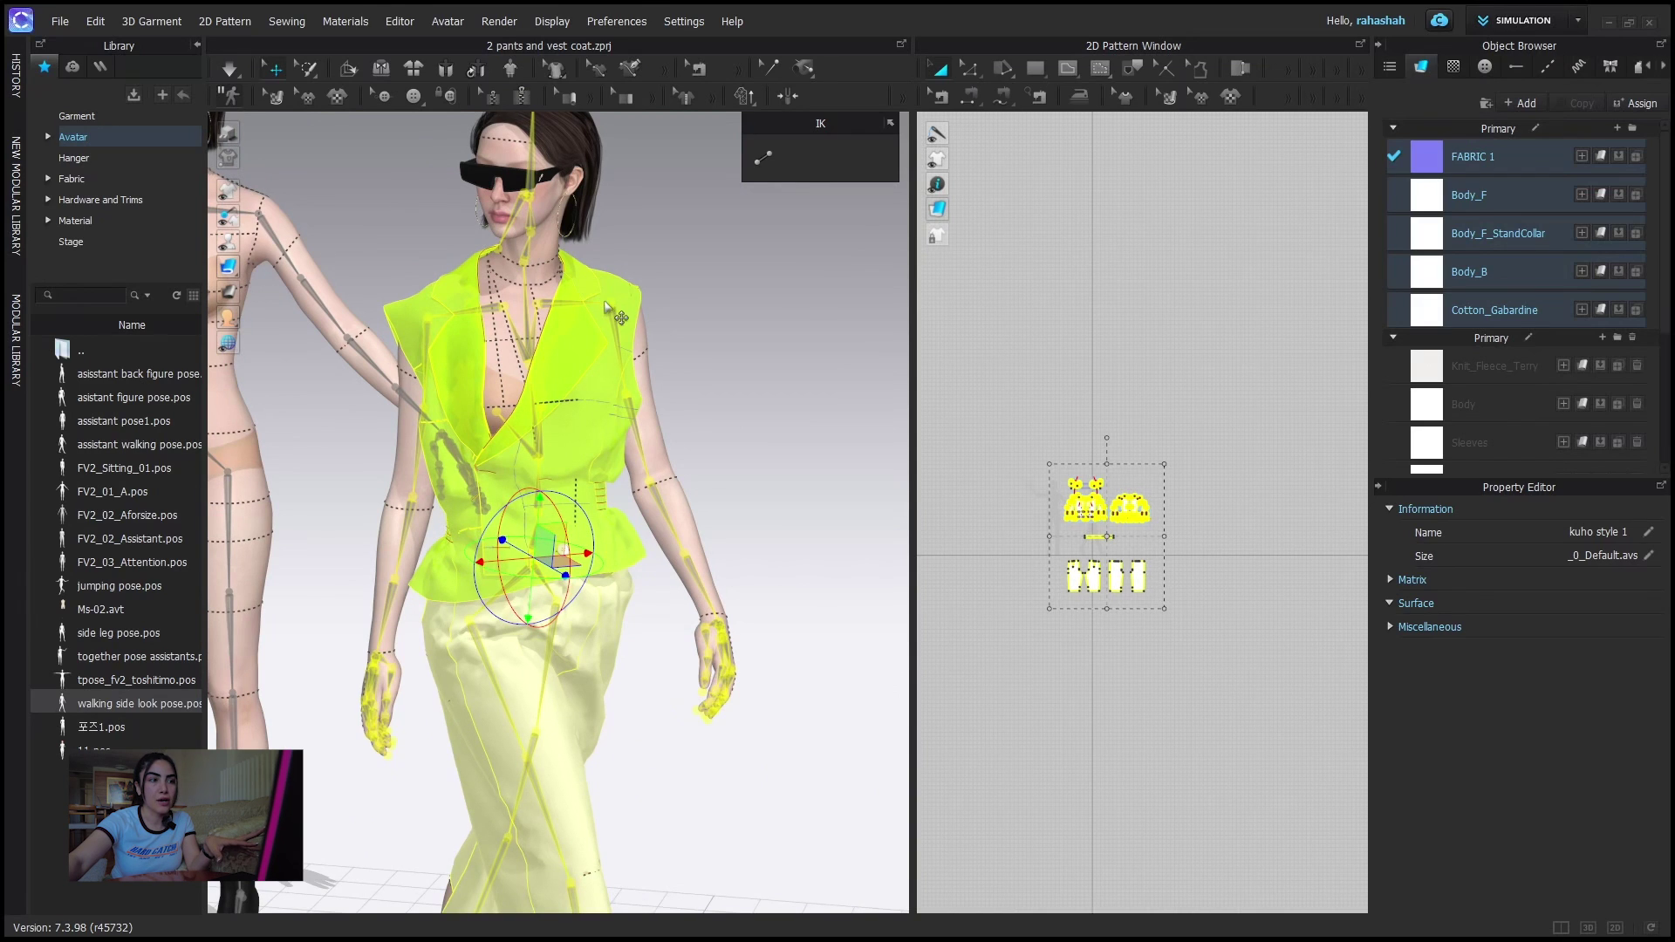
scroll(528, 545, down, 3)
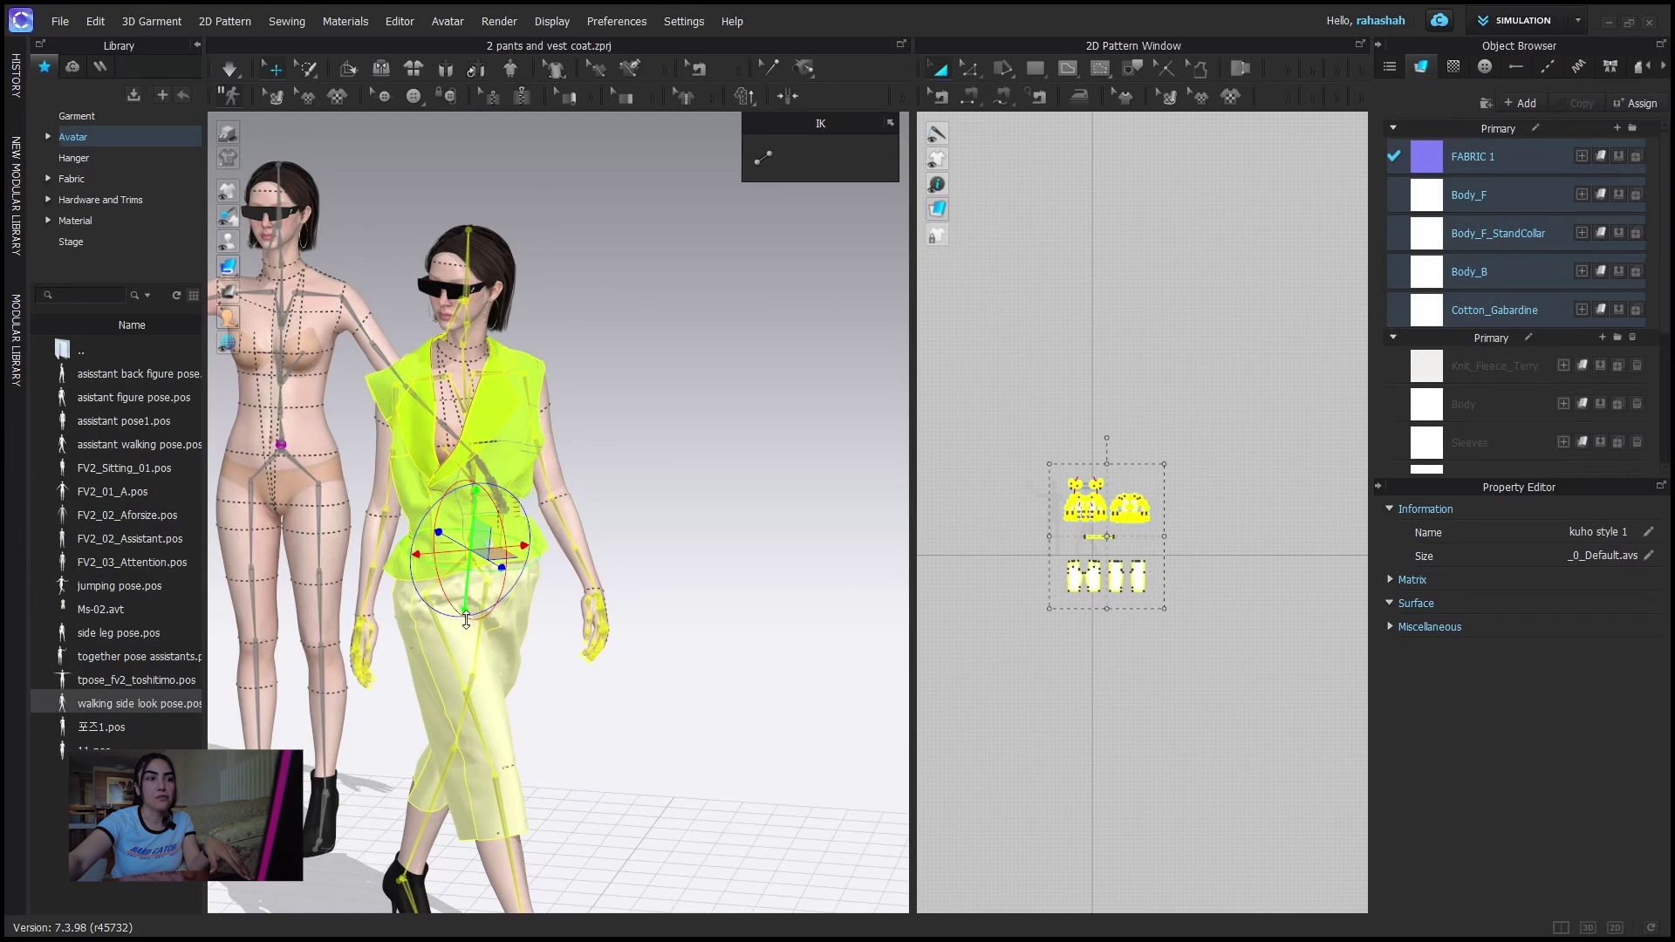
scroll(561, 375, up, 3)
scroll(666, 512, down, 6)
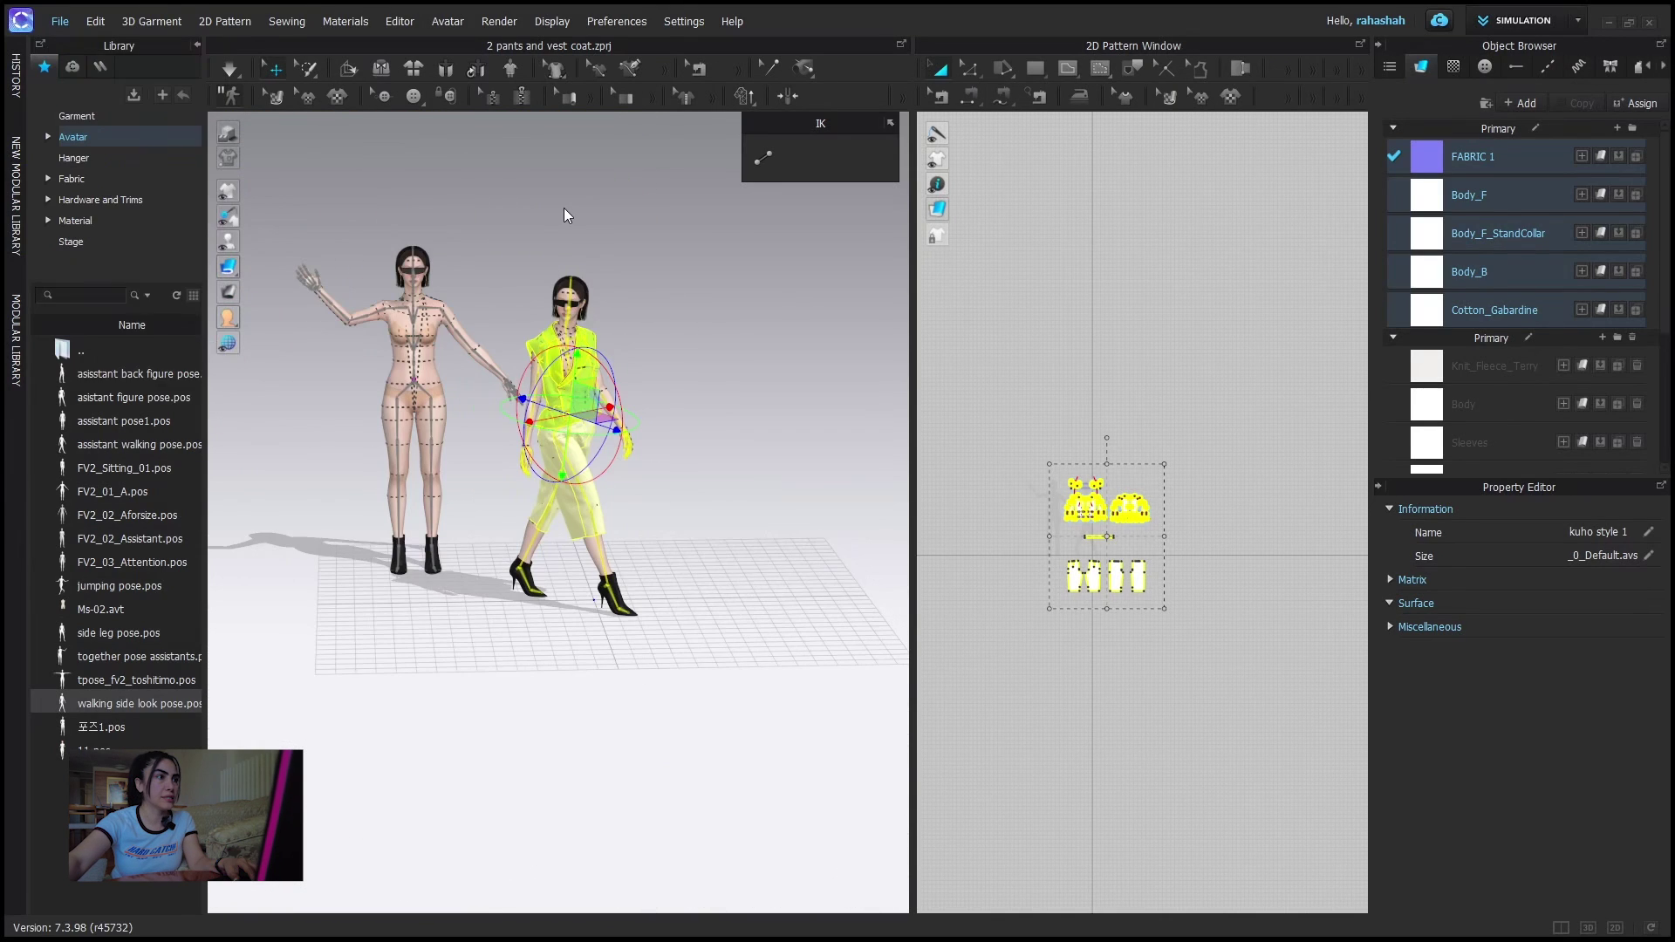
click(564, 208)
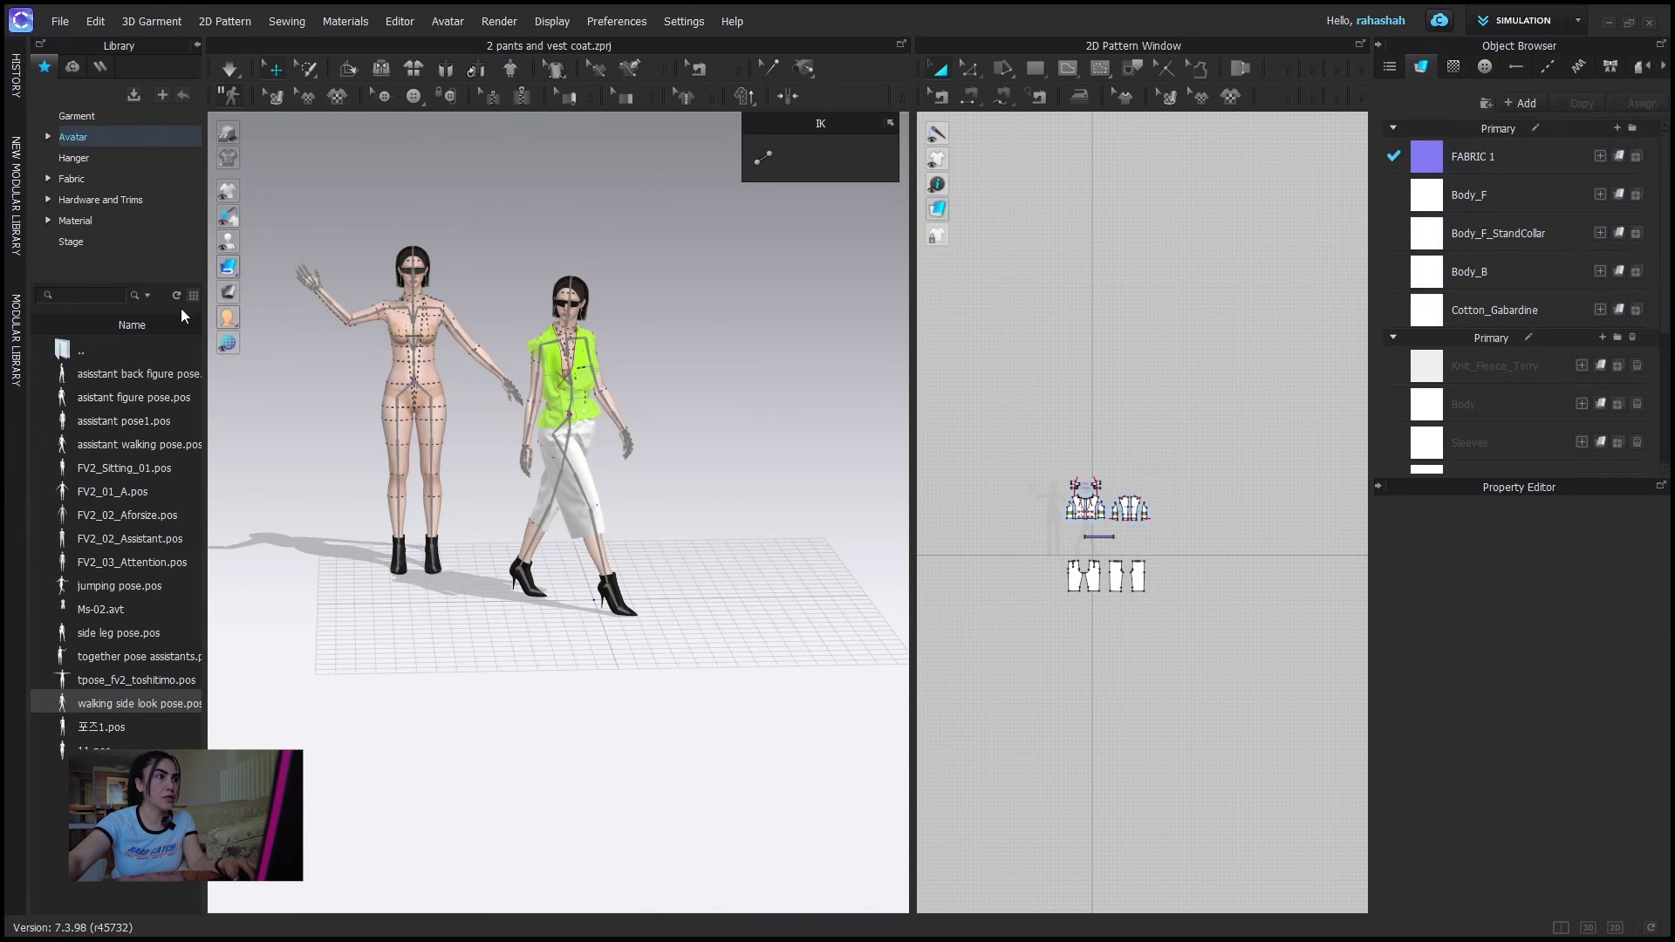
- Open the kuho style 1.avt avatar from the Female_V2 folder of the avatar library
click(77, 137)
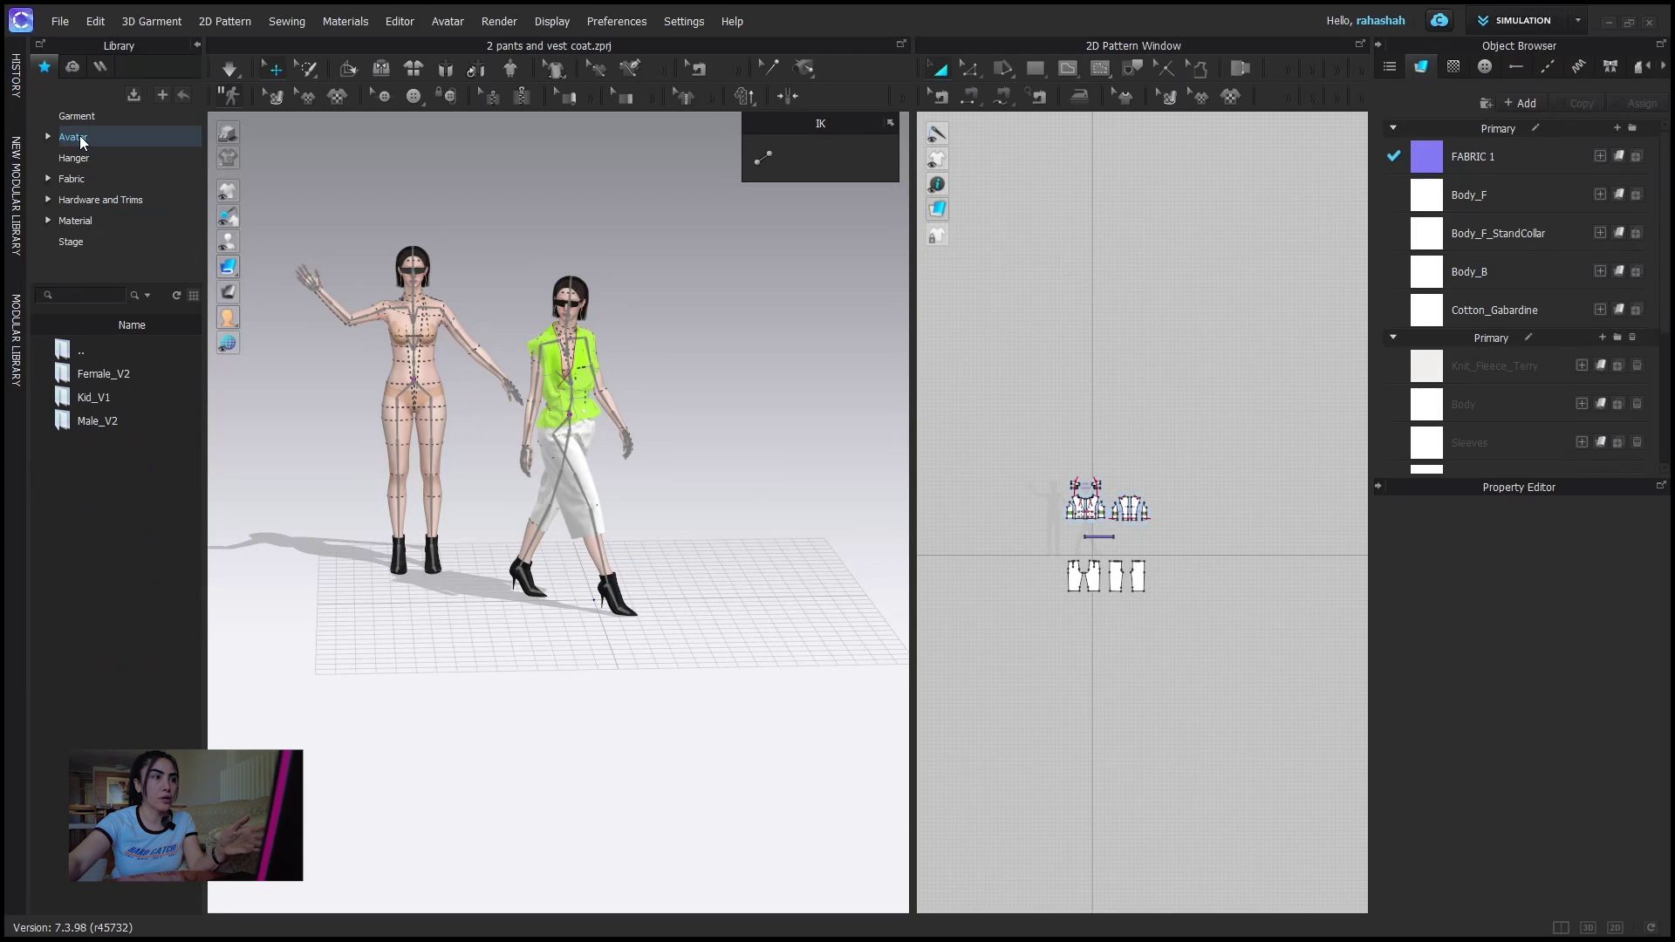
double_click(92, 373)
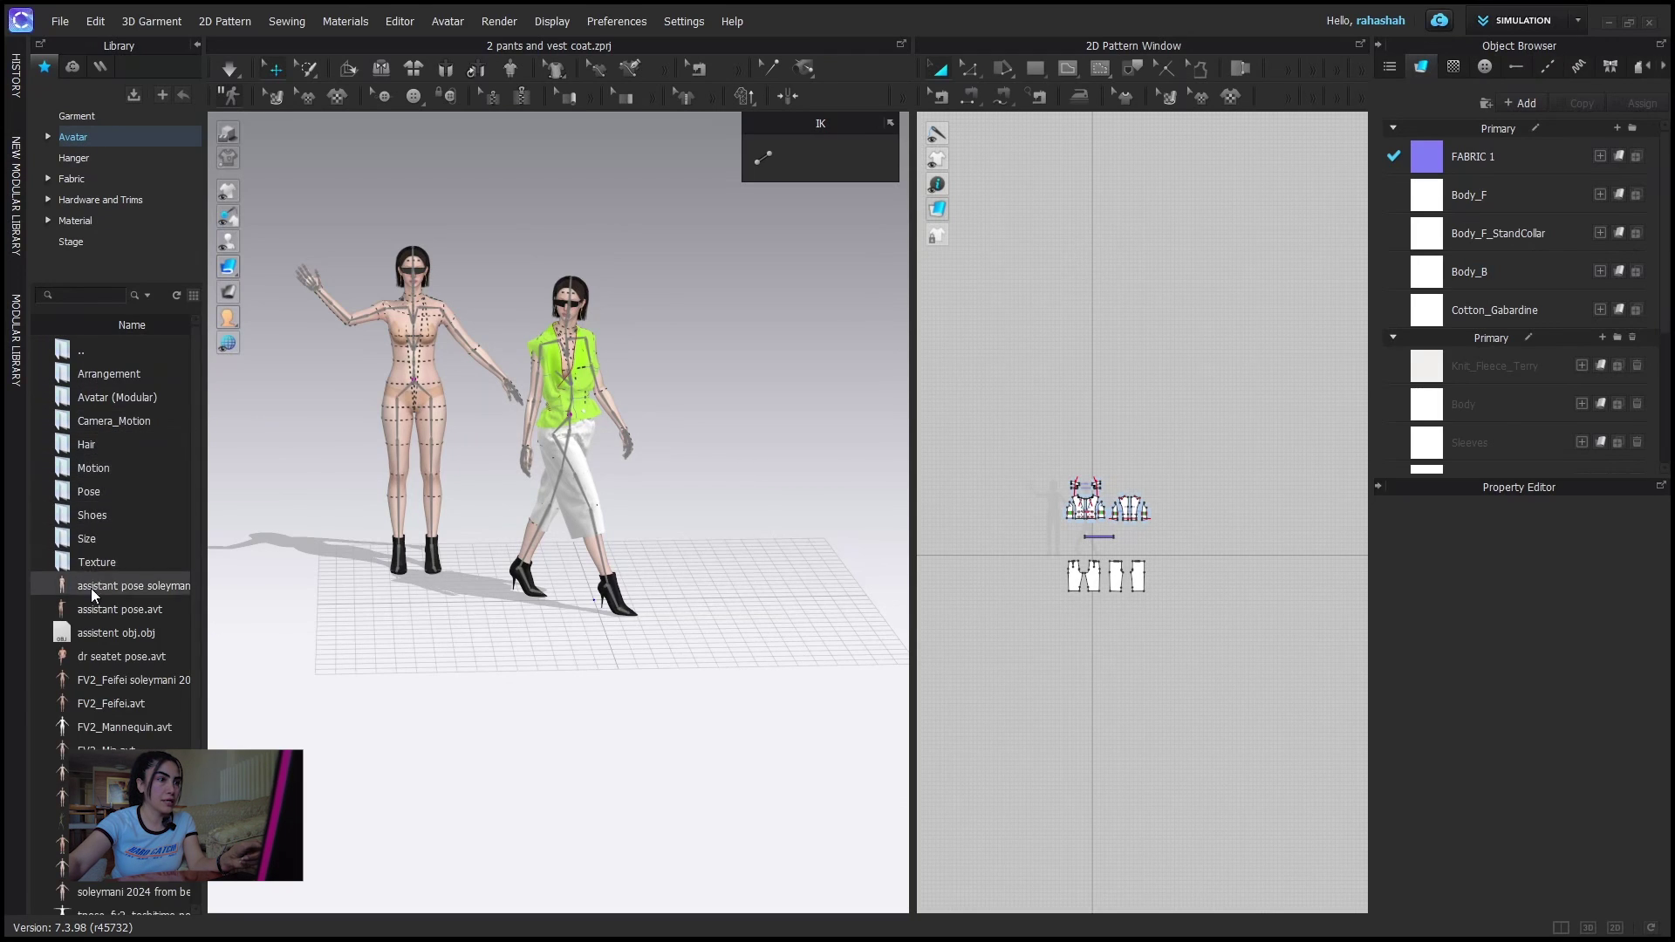
mouse_move(87, 818)
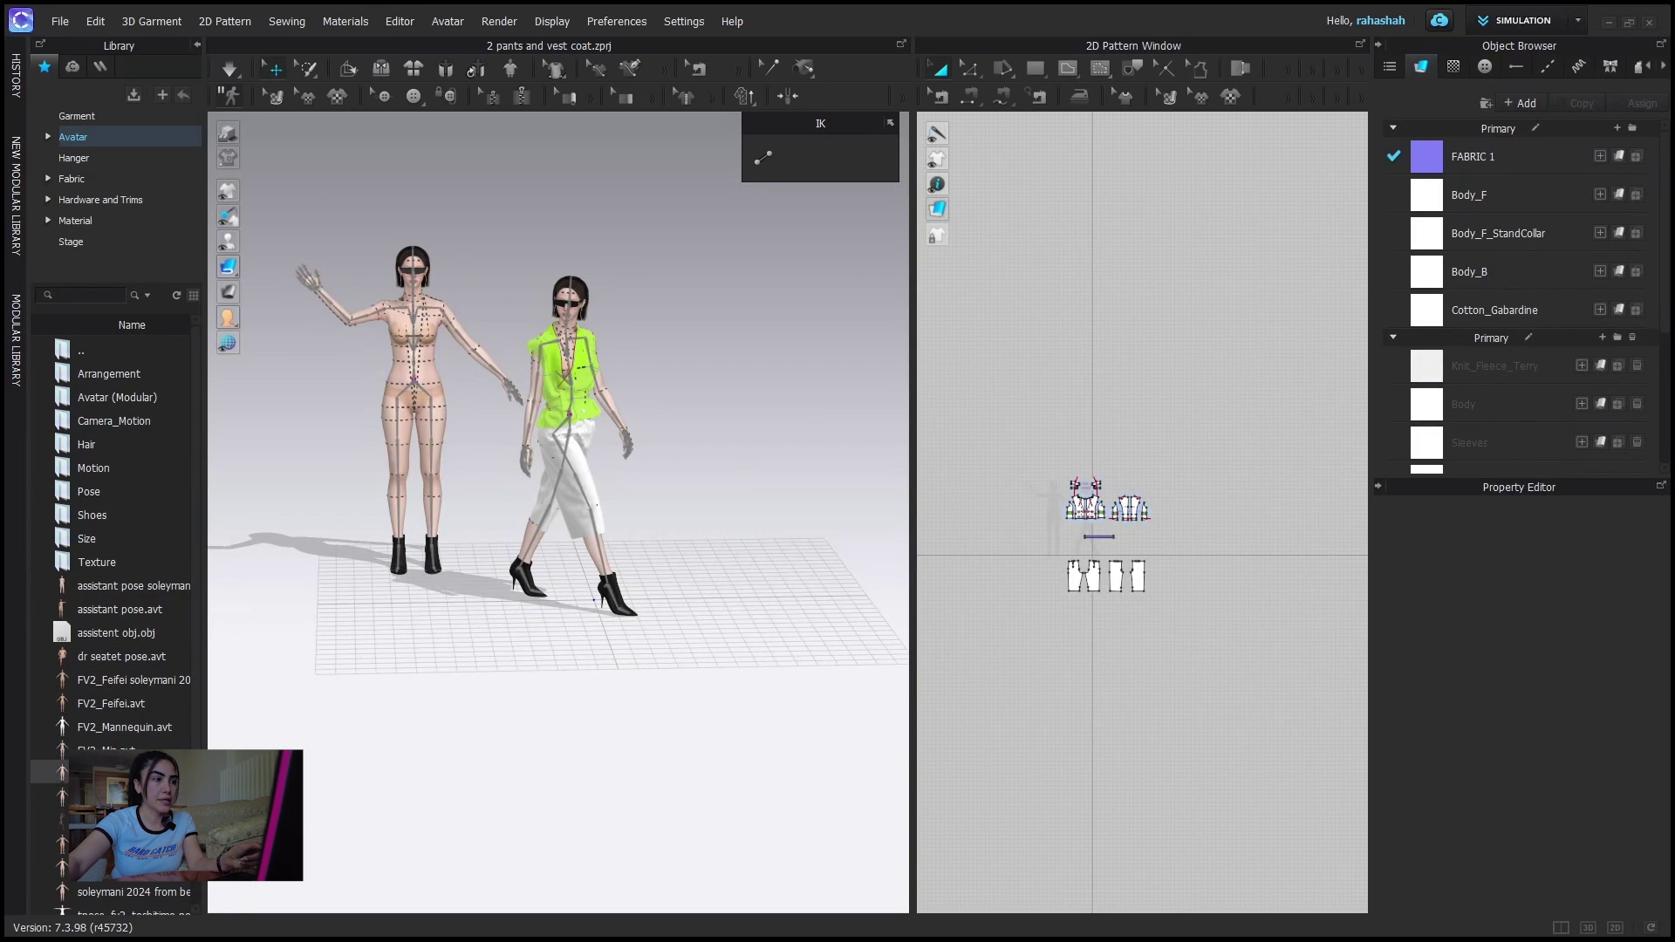
mouse_move(52, 773)
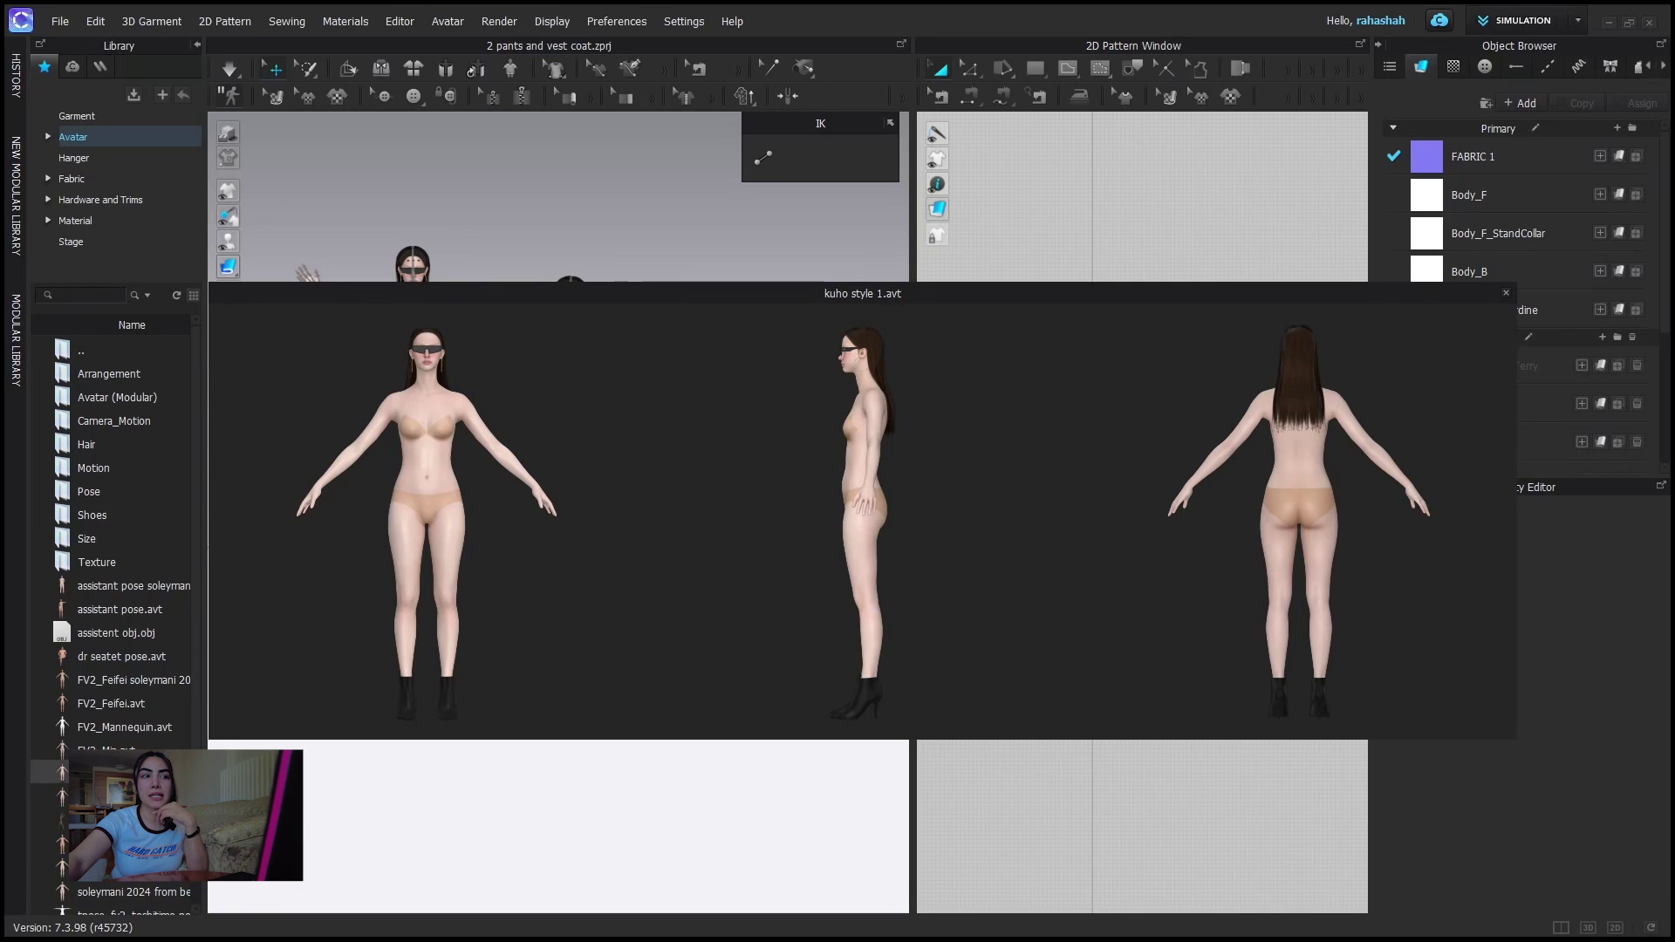
double_click(53, 772)
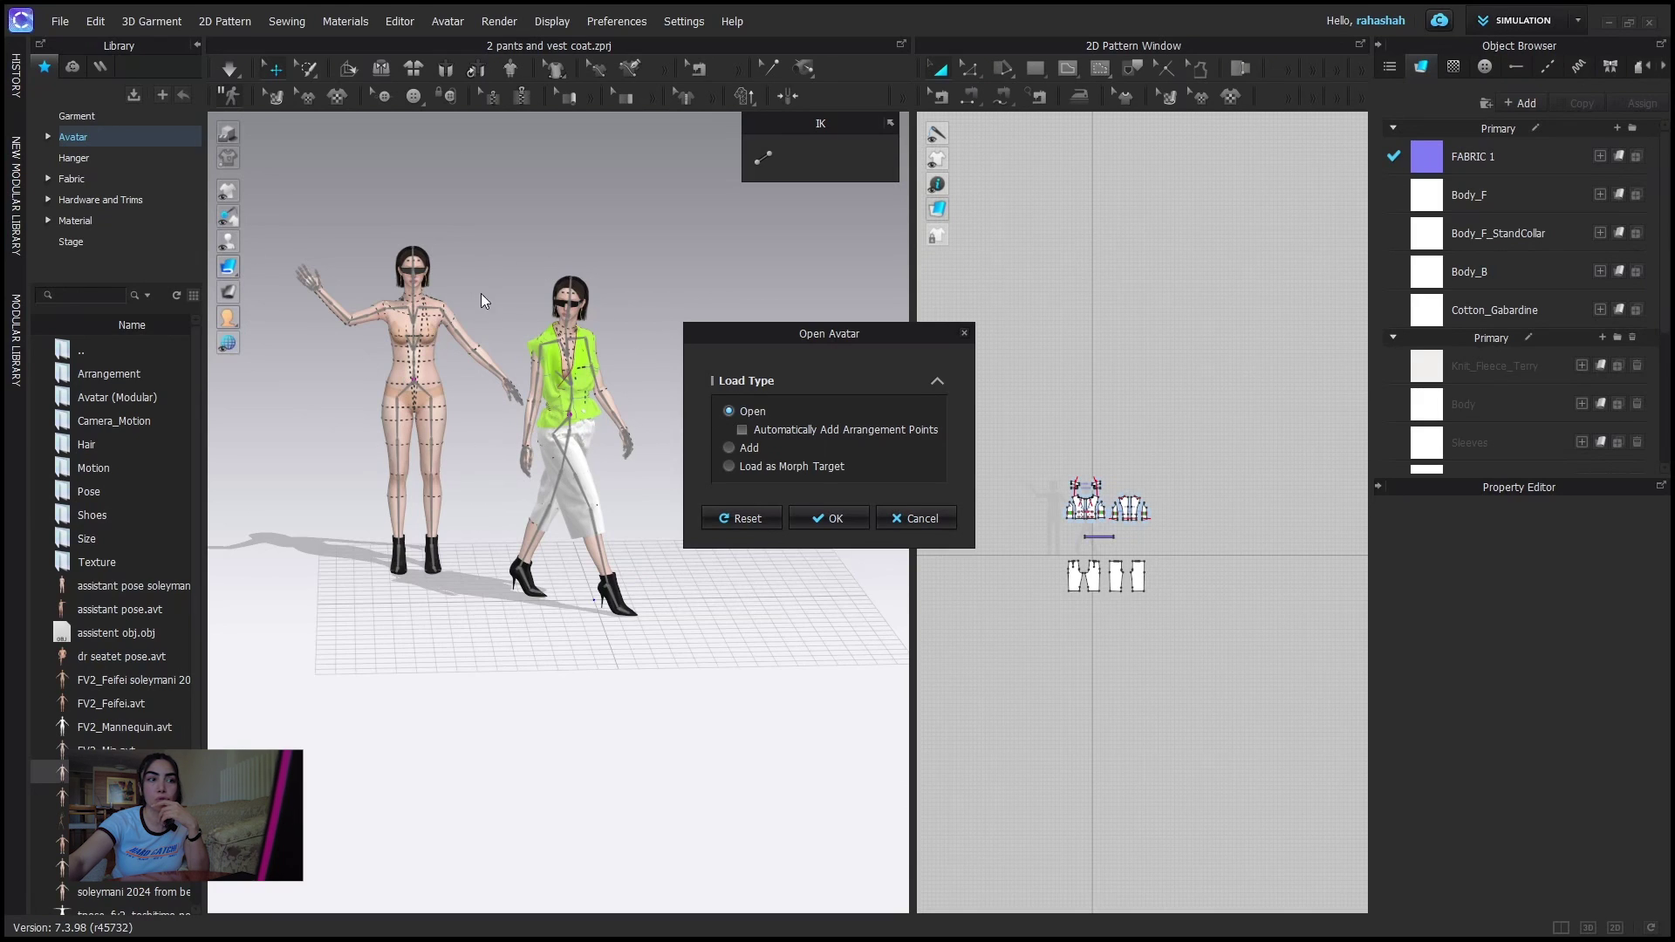
- Add the avatar to the scene with a Z translation of 1 m, maintaining the current avatar's size and pose, and check its spacing
click(729, 447)
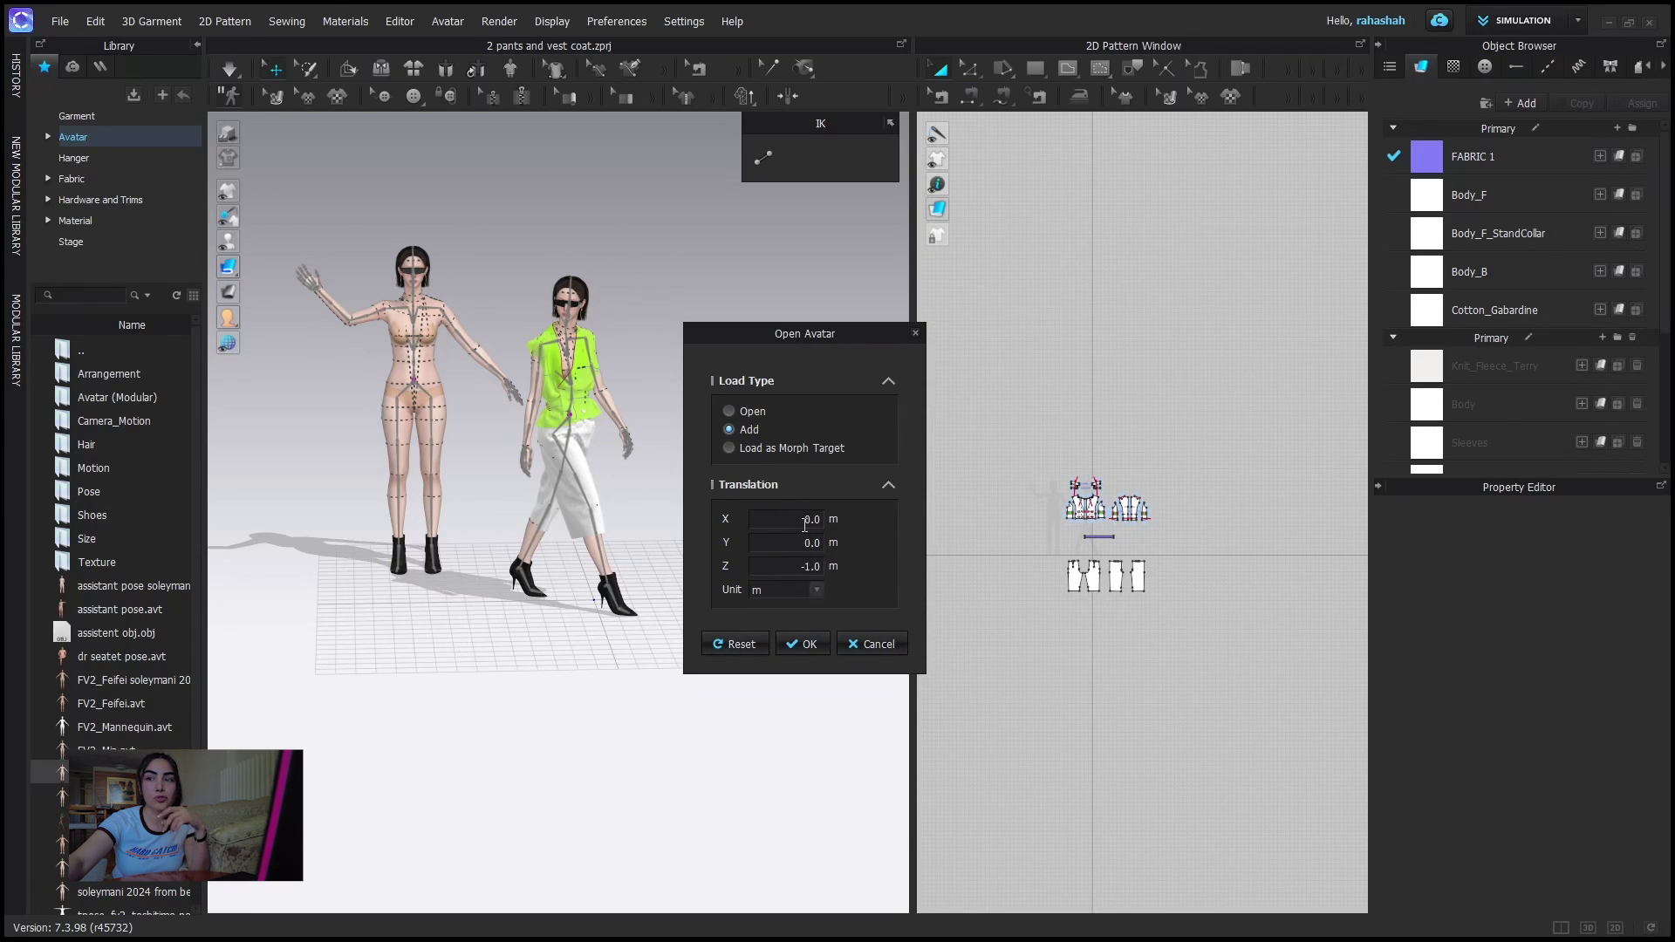
double_click(812, 567)
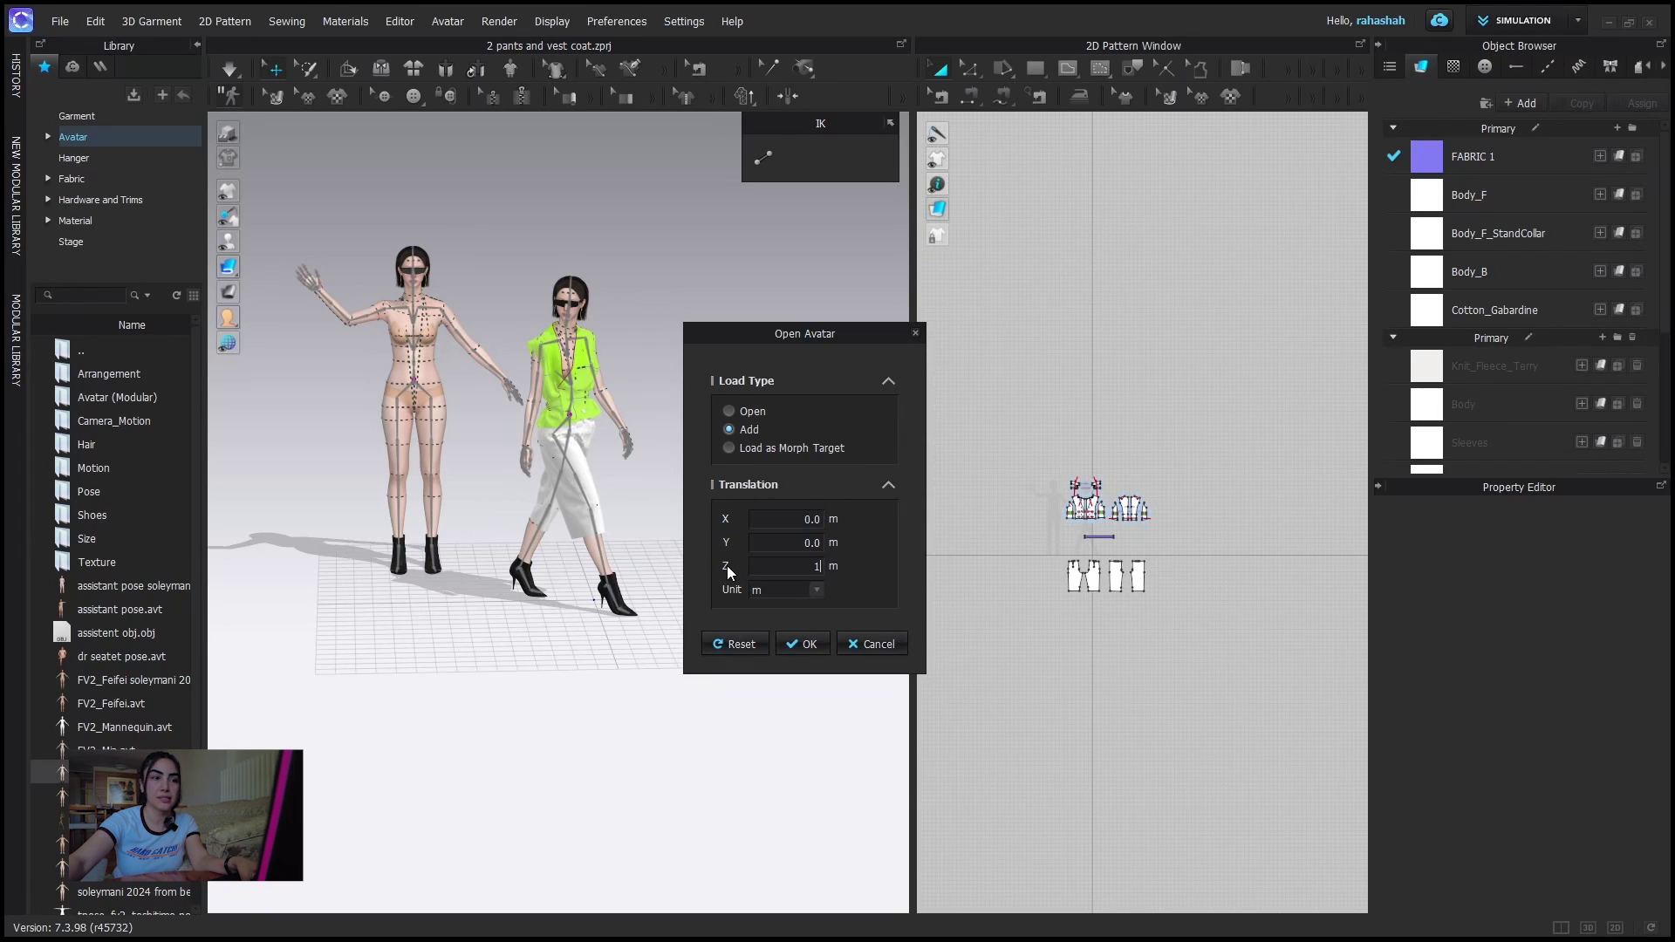
click(797, 643)
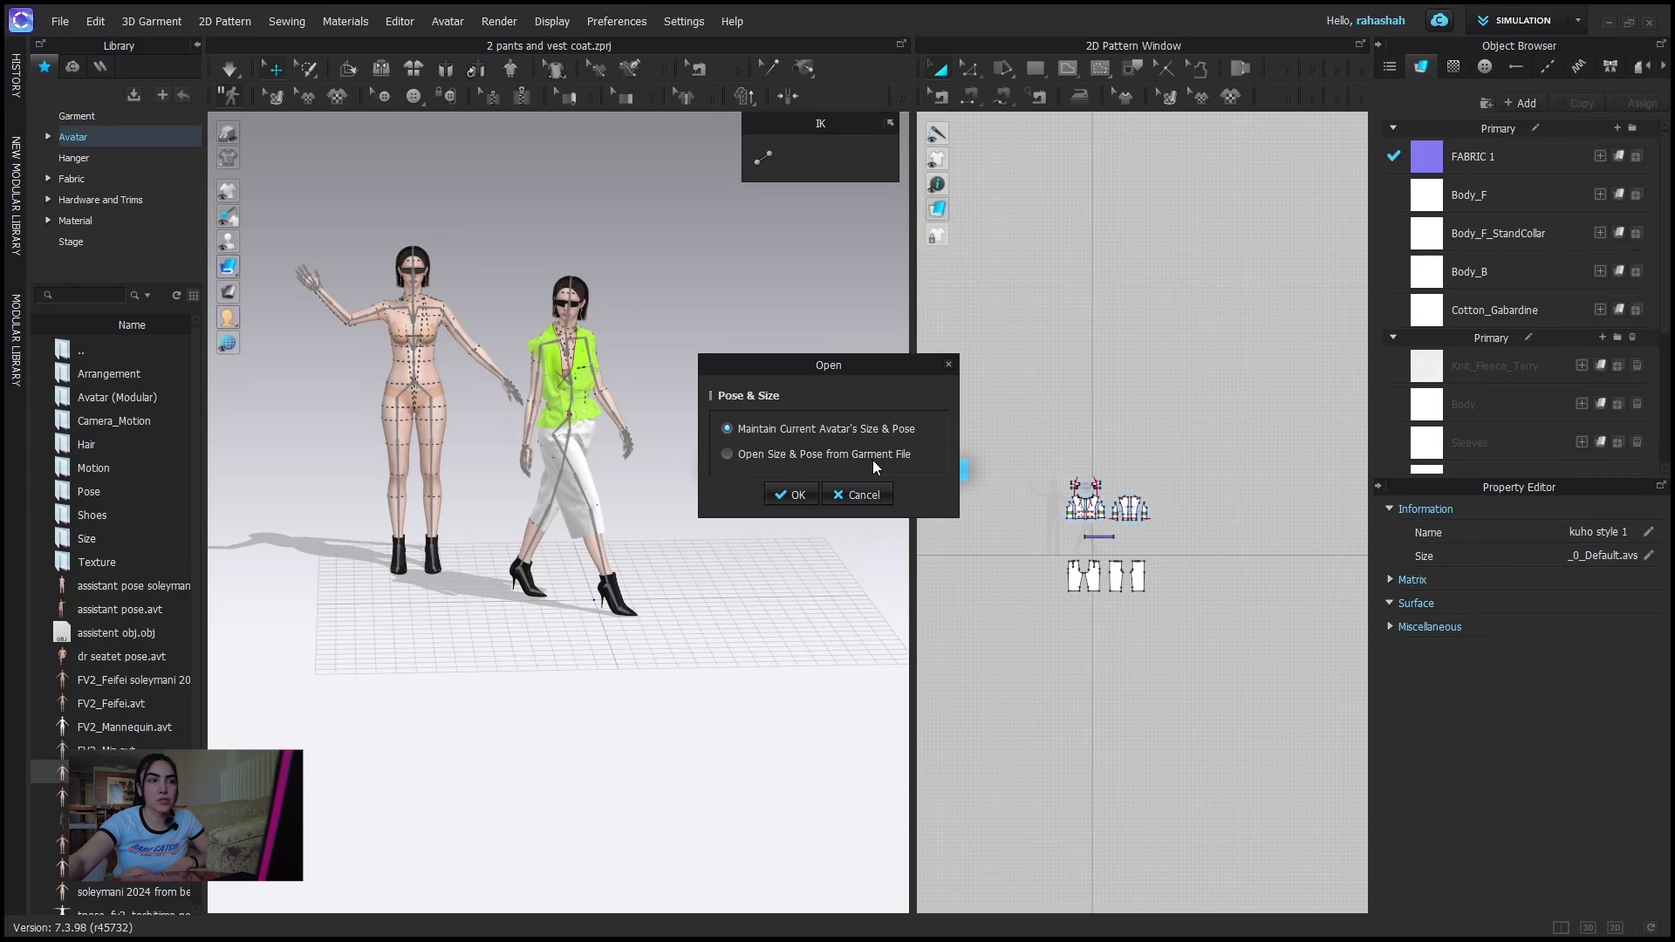
click(778, 494)
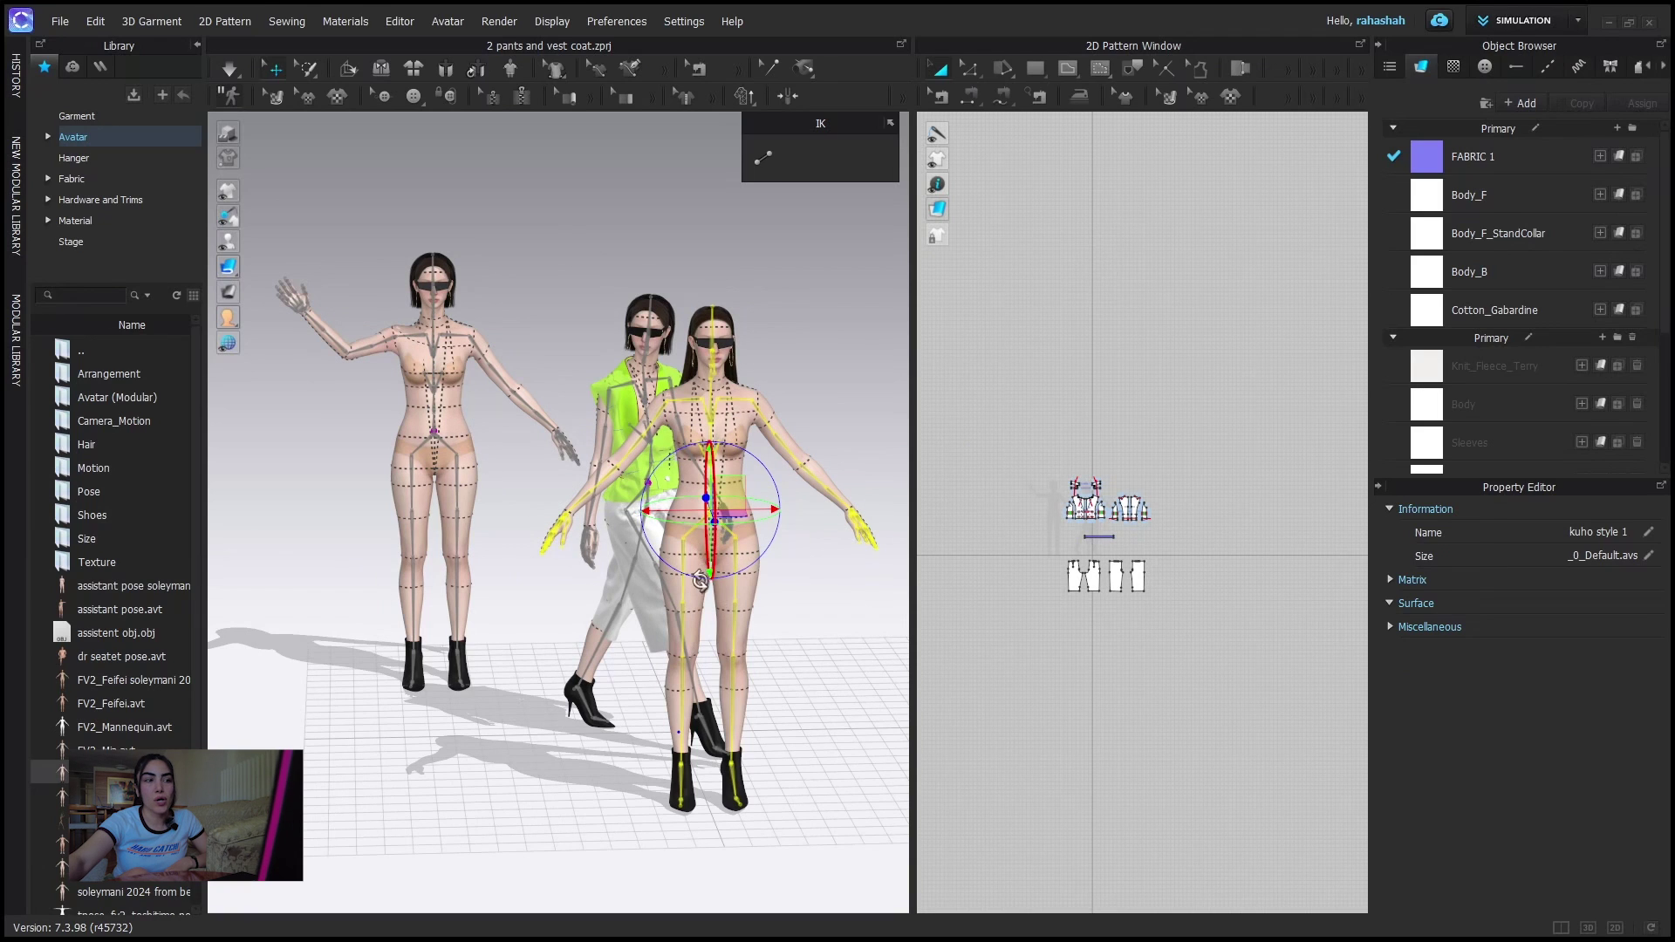
right_drag(670, 744, 599, 682)
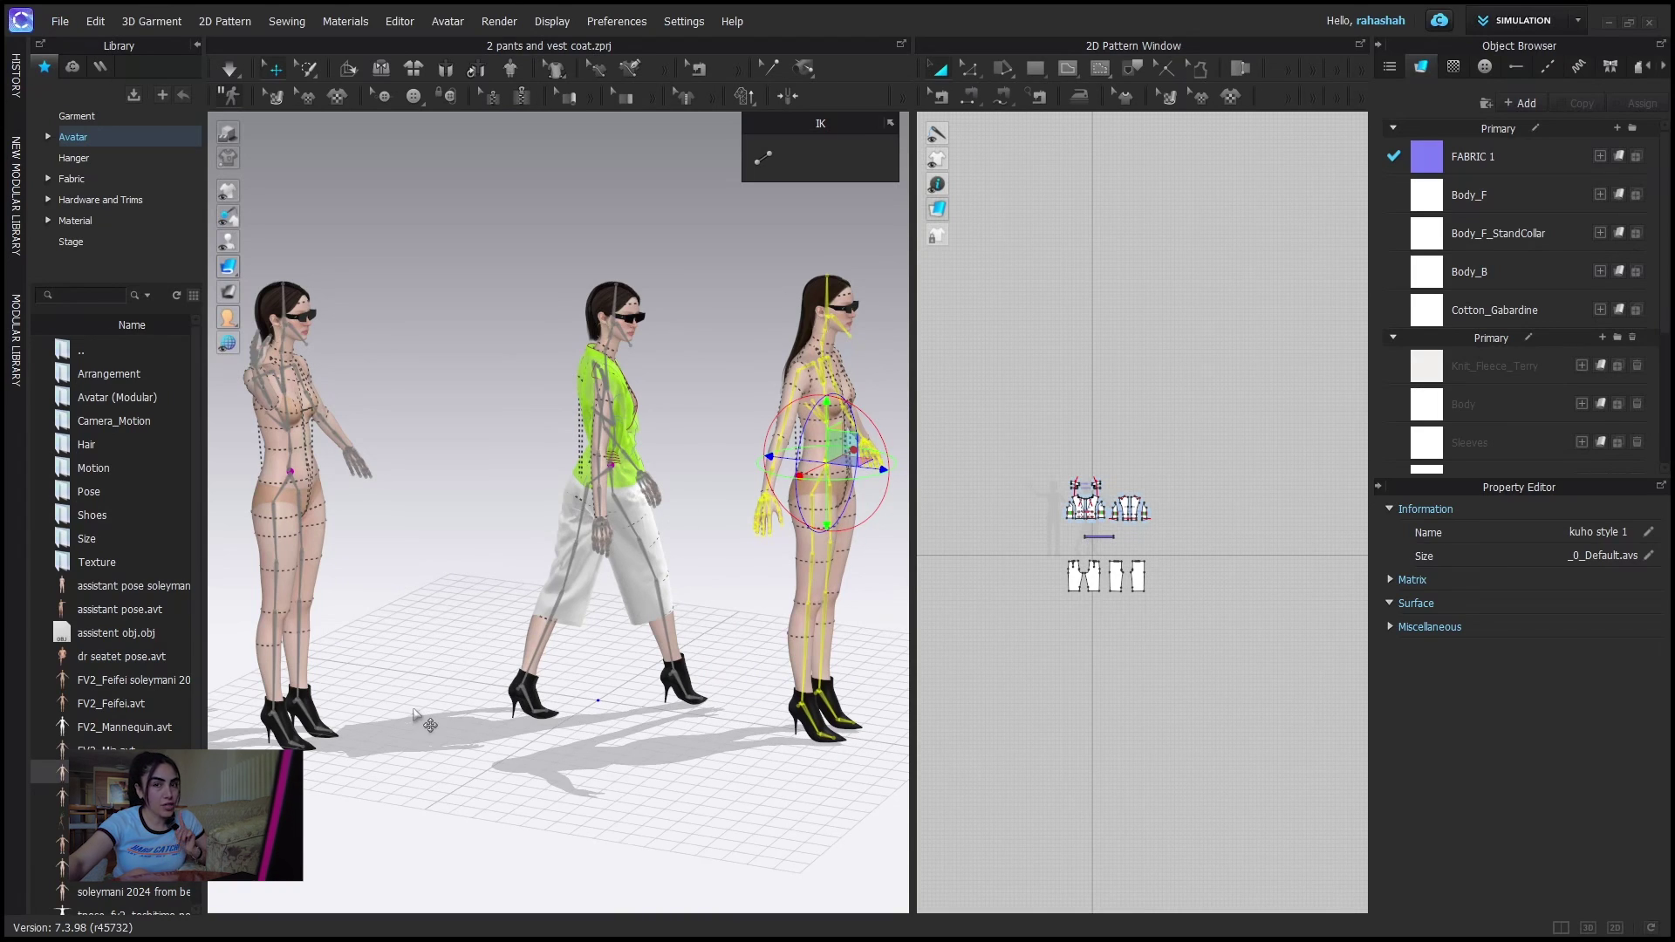
scroll(91, 665, down, 2)
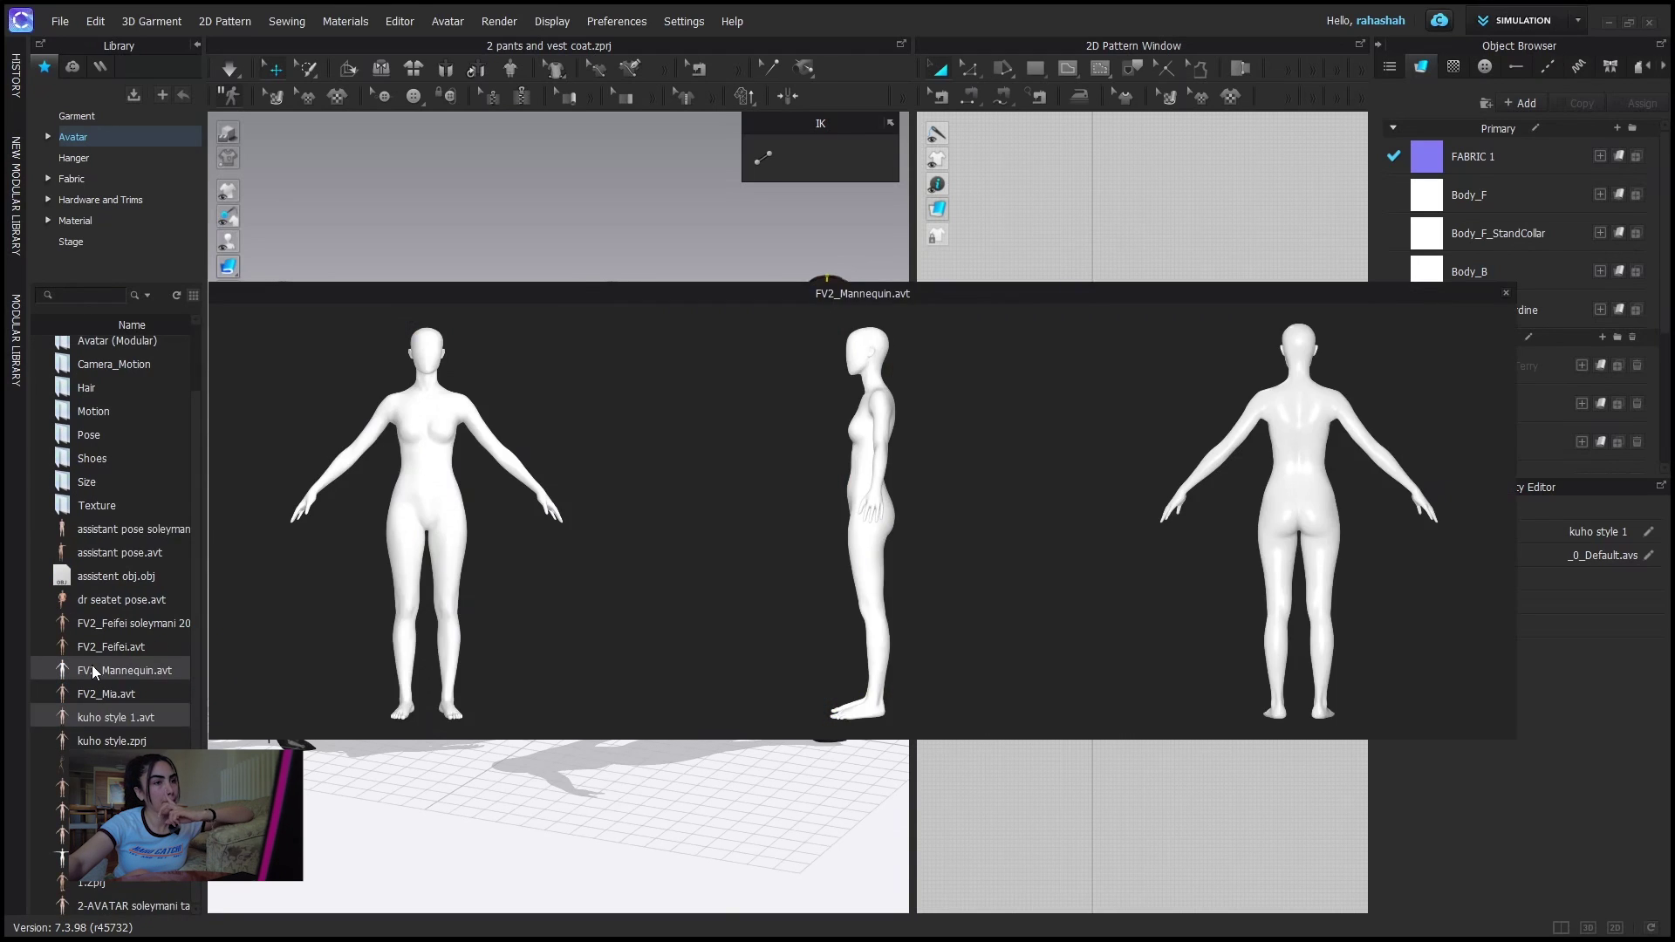
double_click(94, 670)
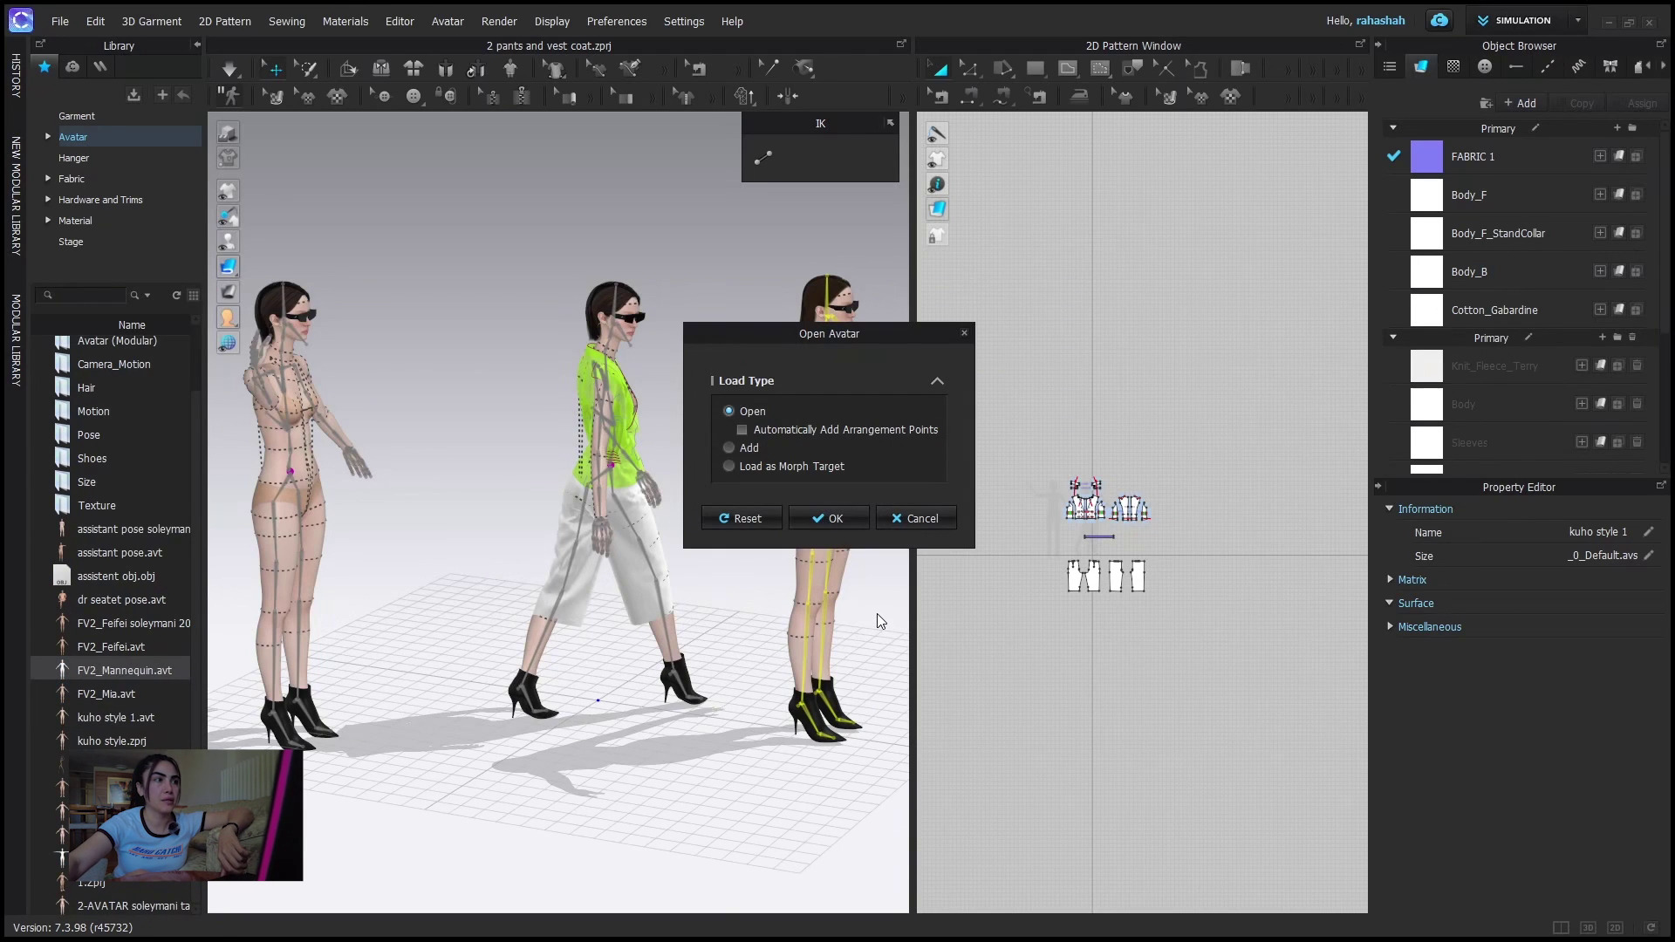
click(962, 336)
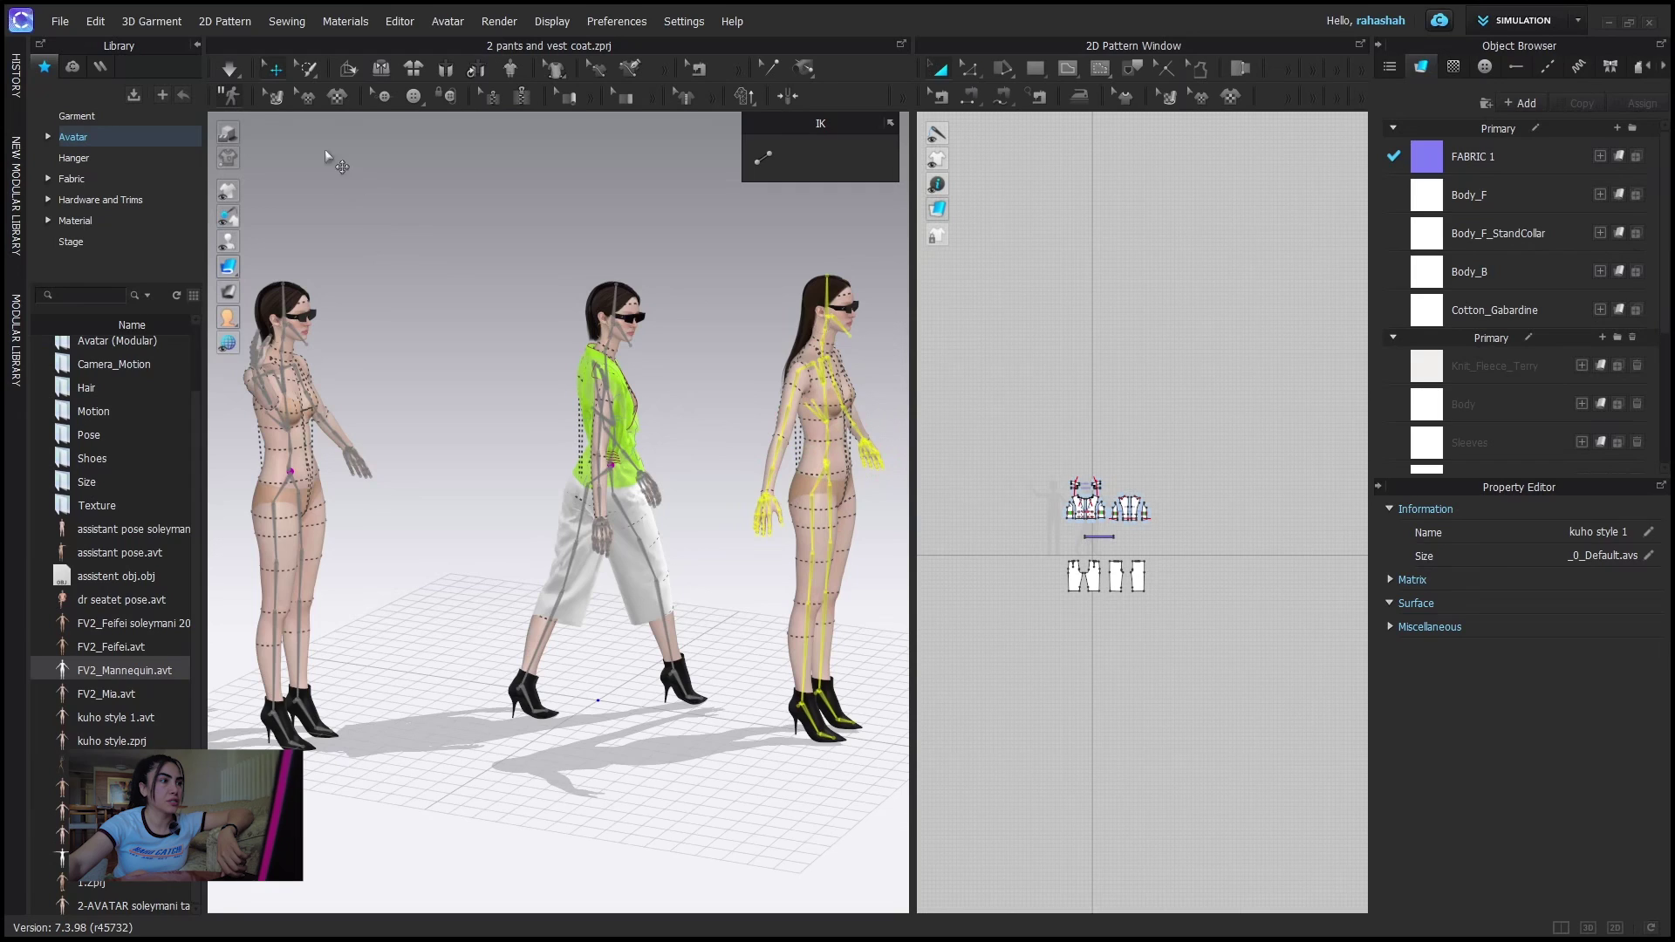
- Open the male avatar MV2_Luka.avt from the Male_V2 folder of the avatar library
click(86, 137)
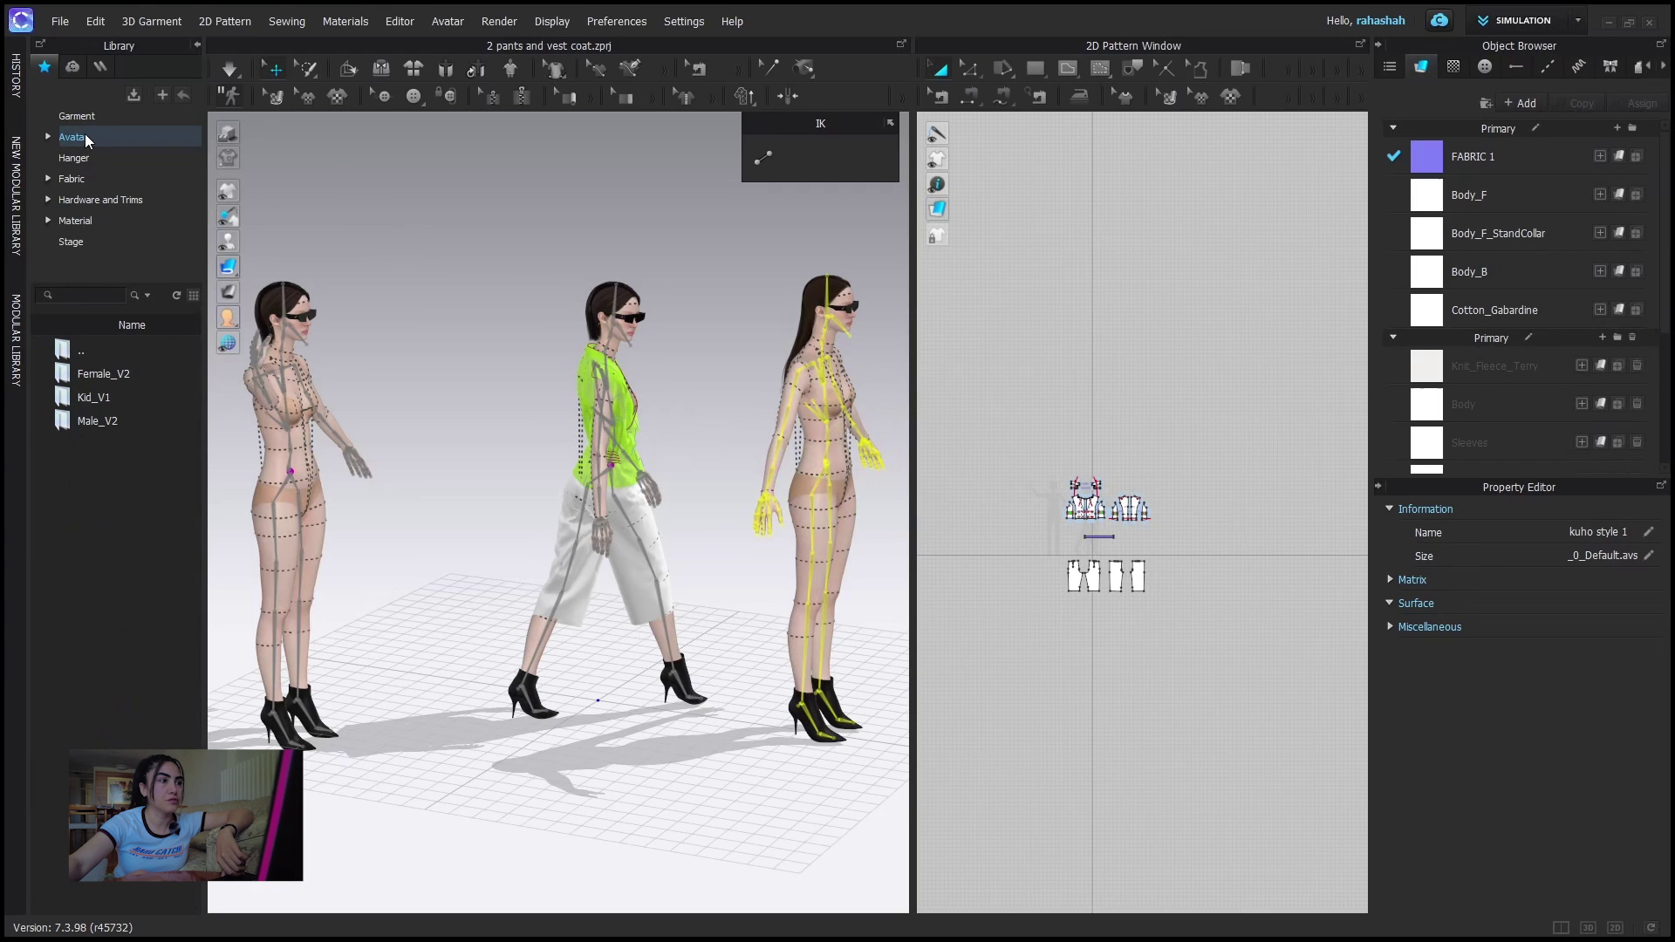
double_click(85, 422)
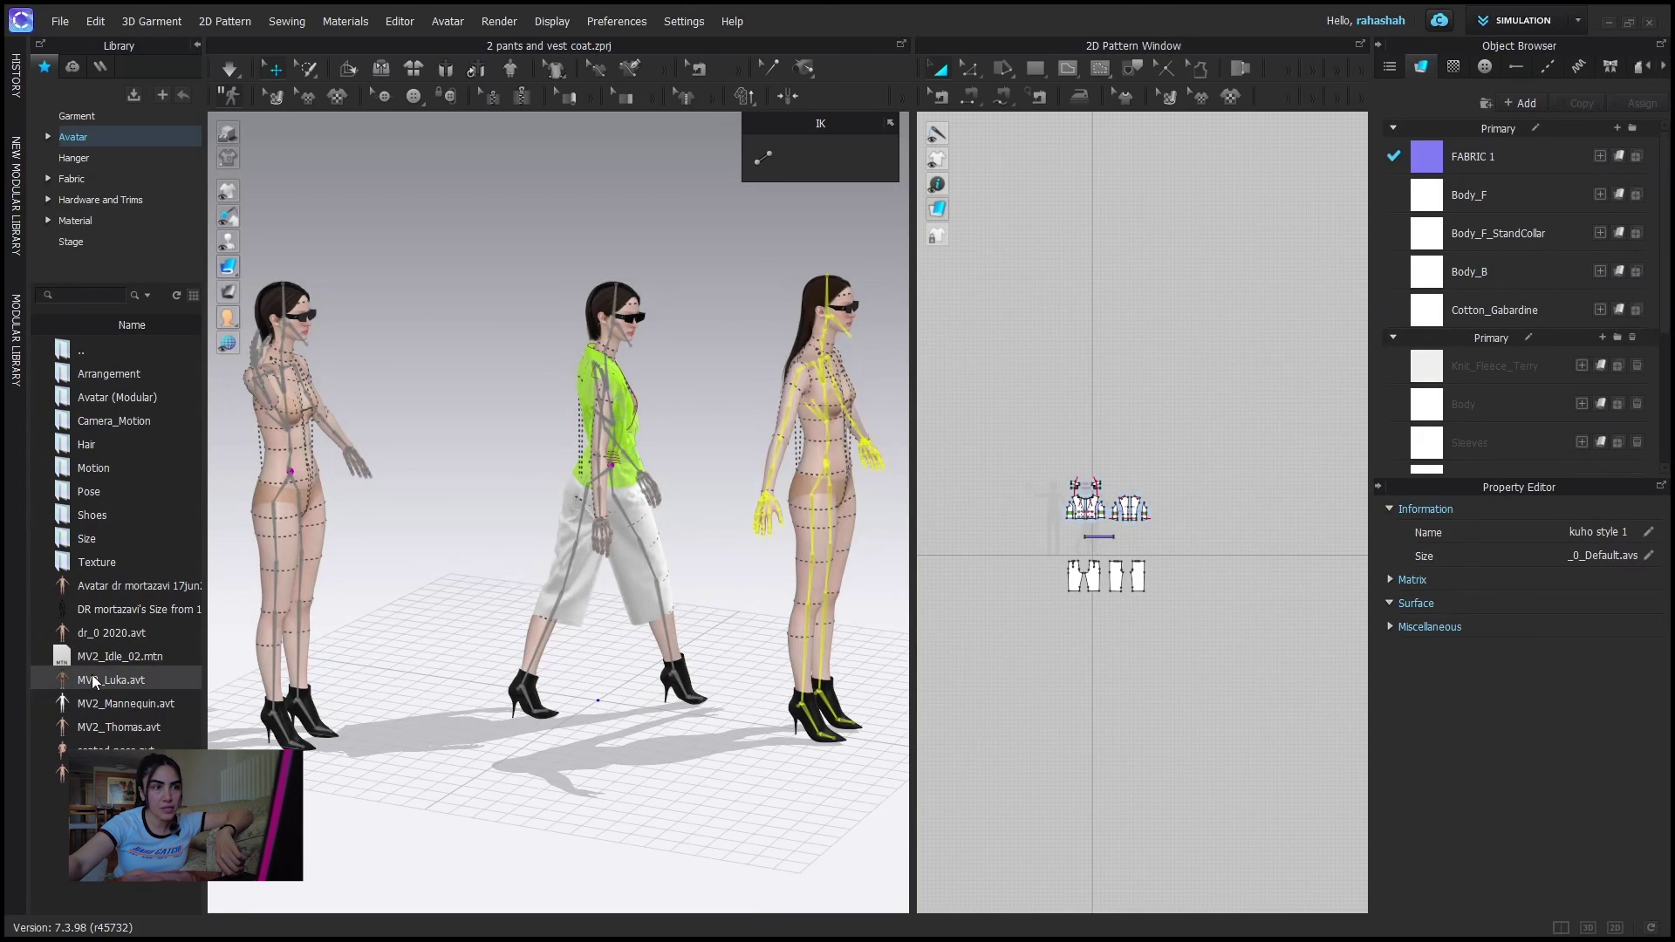
double_click(96, 680)
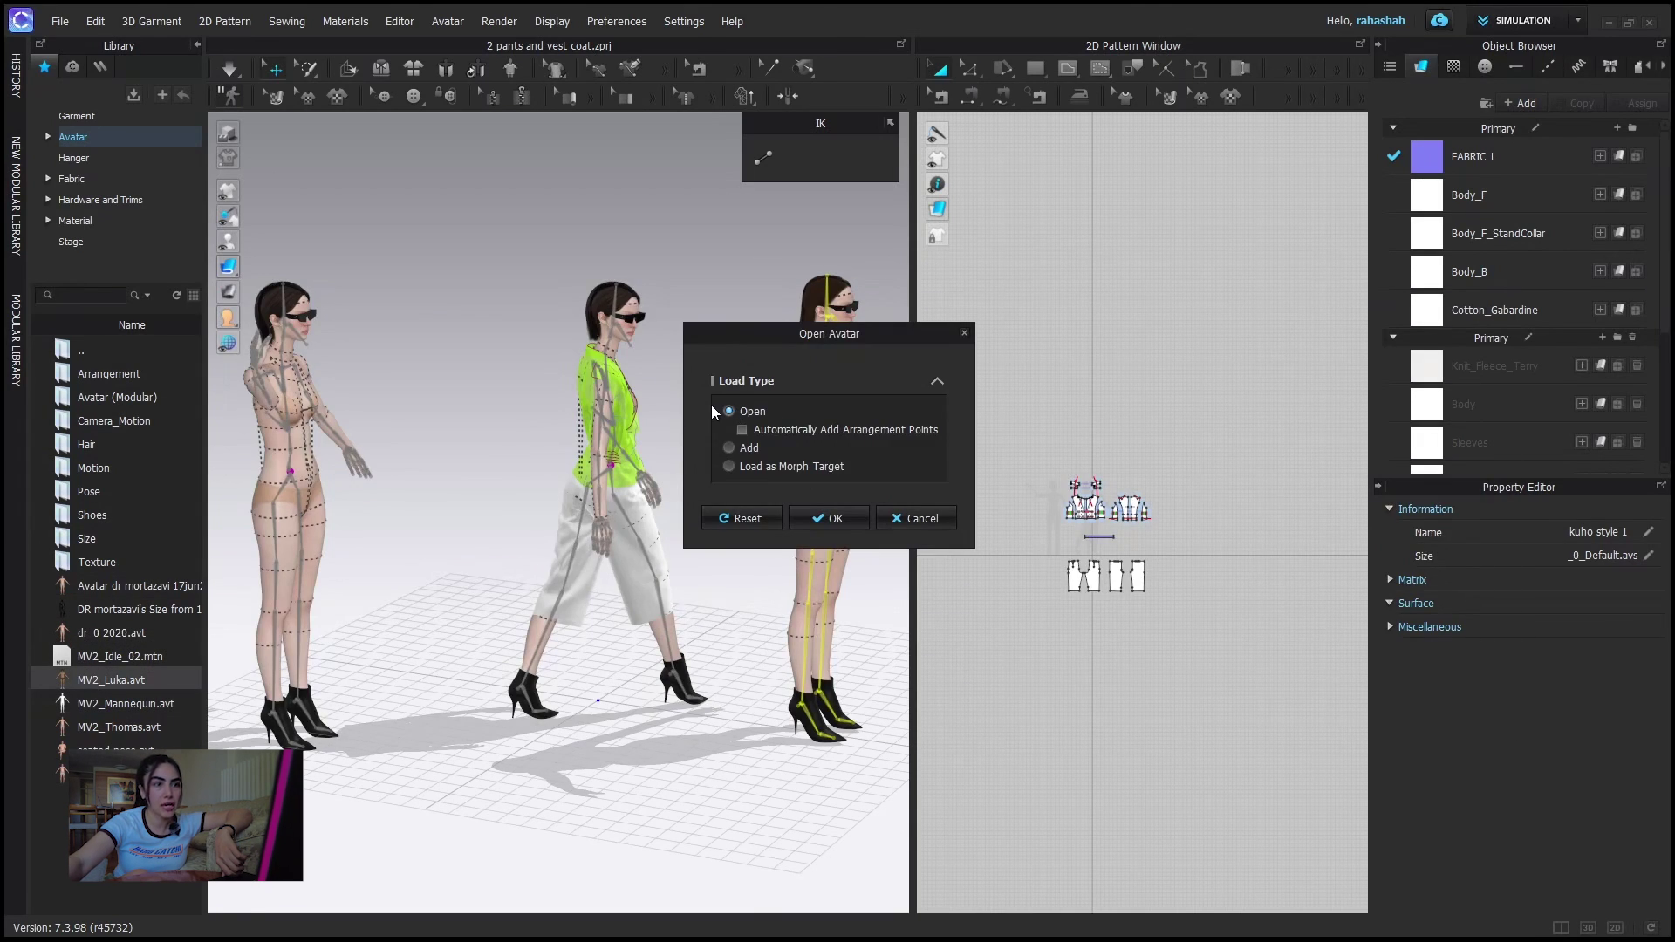
- Add the male avatar to the scene with X translation -1 m and Z translation 0 m, and check its placement
click(729, 448)
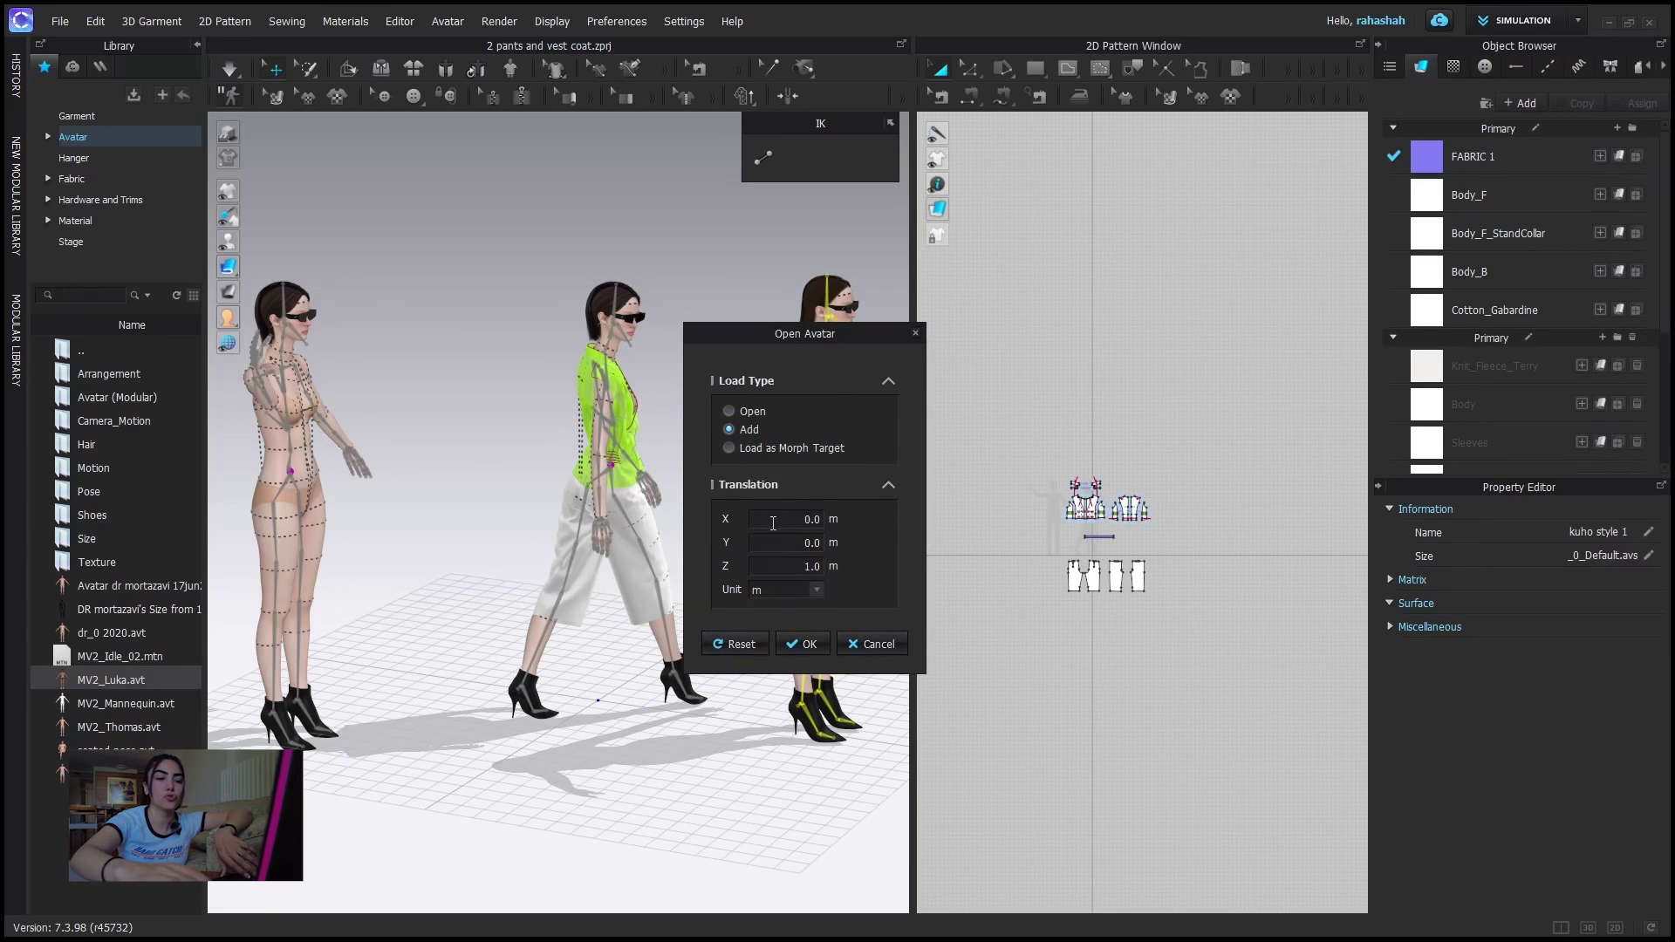
double_click(814, 567)
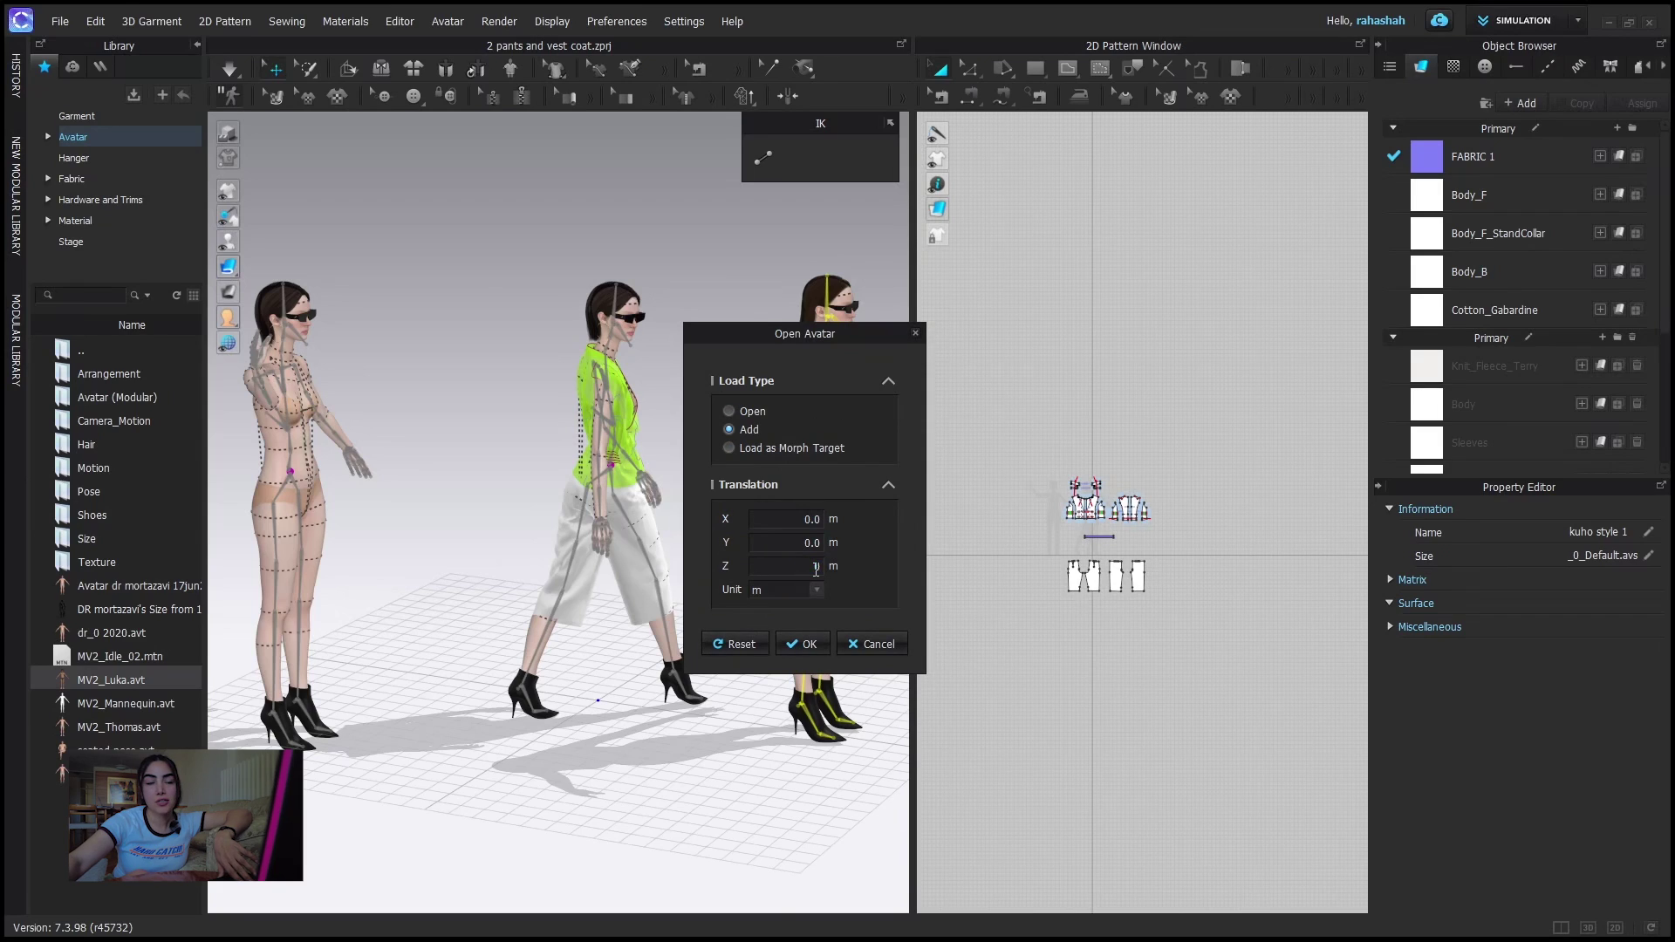
double_click(809, 519)
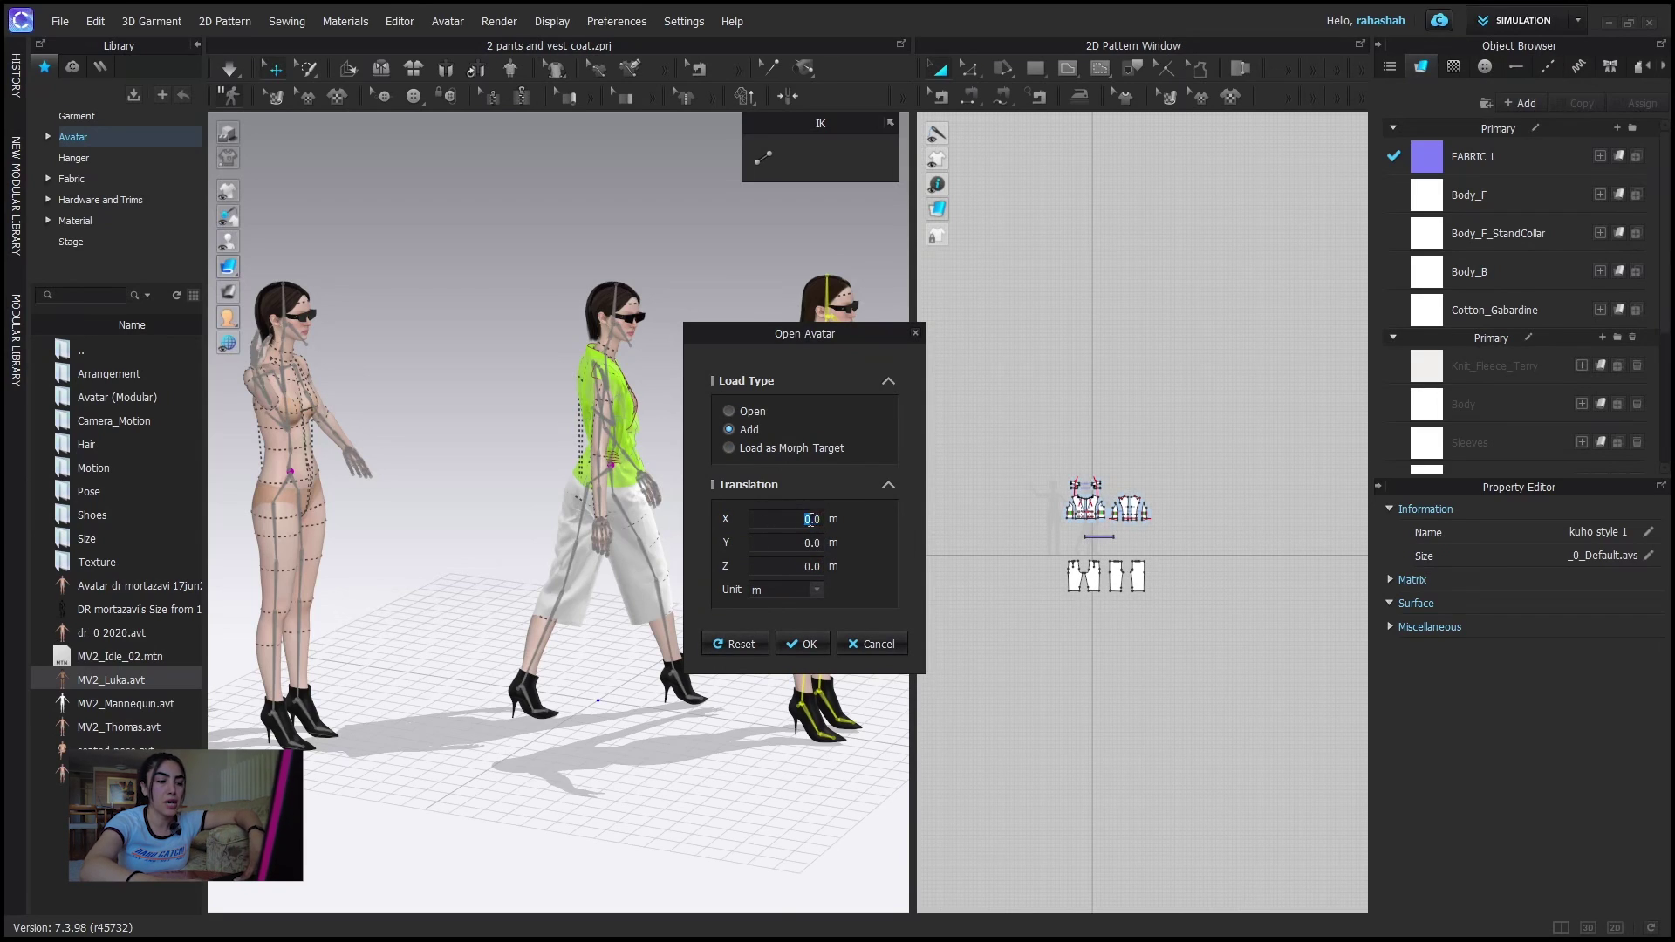
drag(809, 519, 832, 533)
text(-)
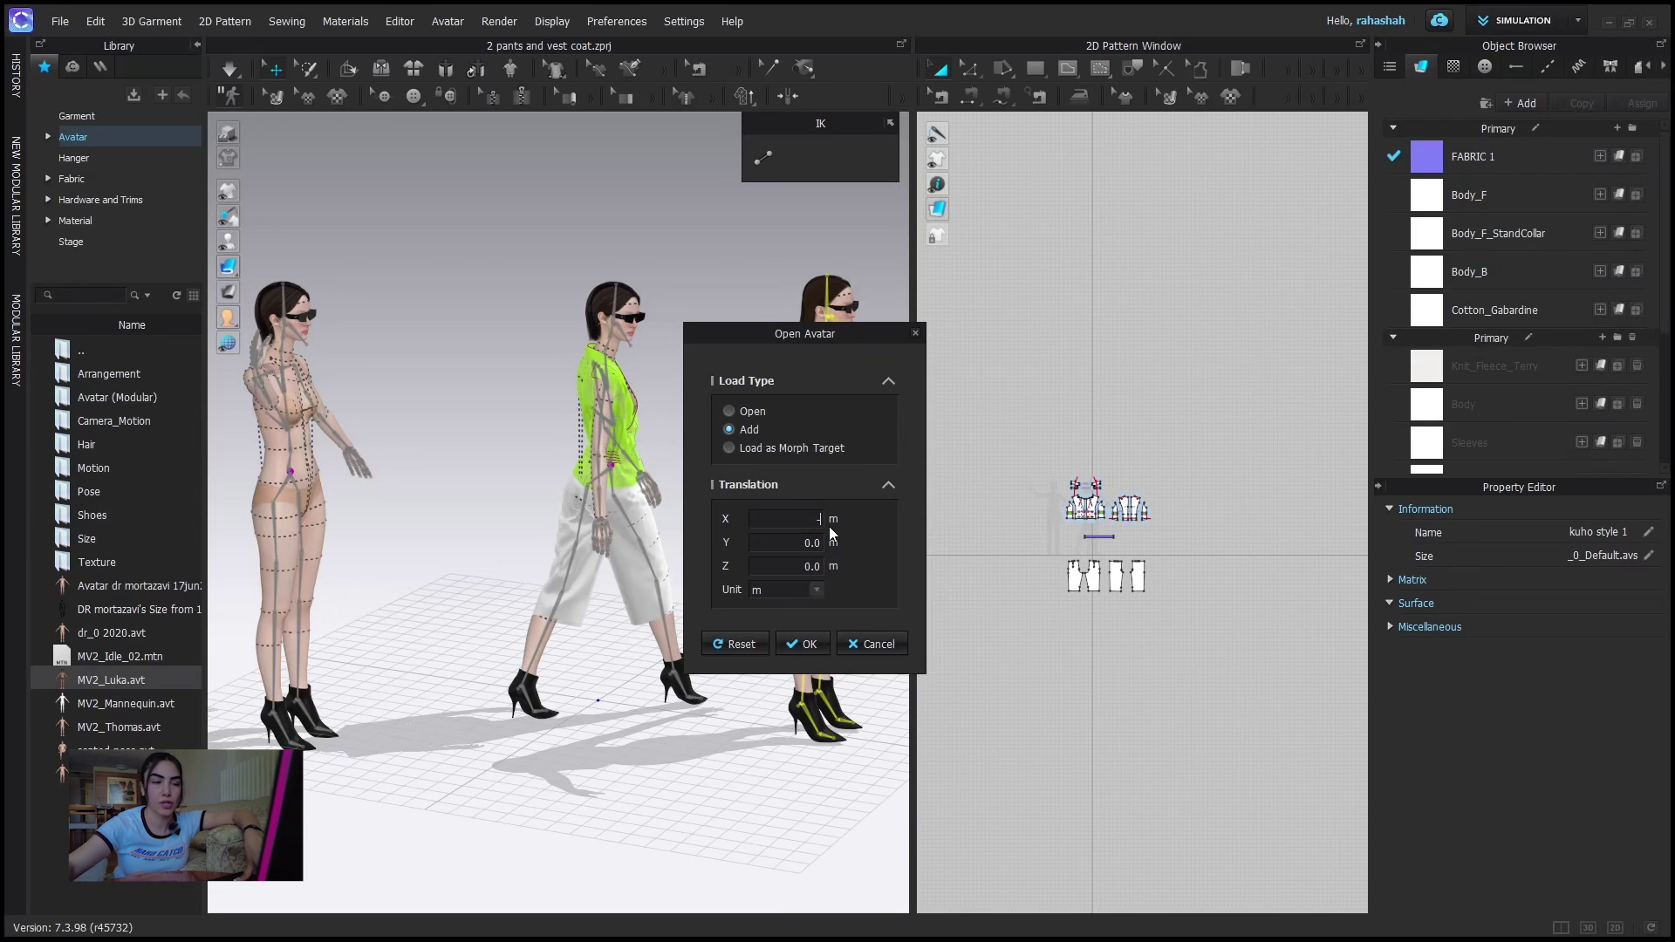
text(2)
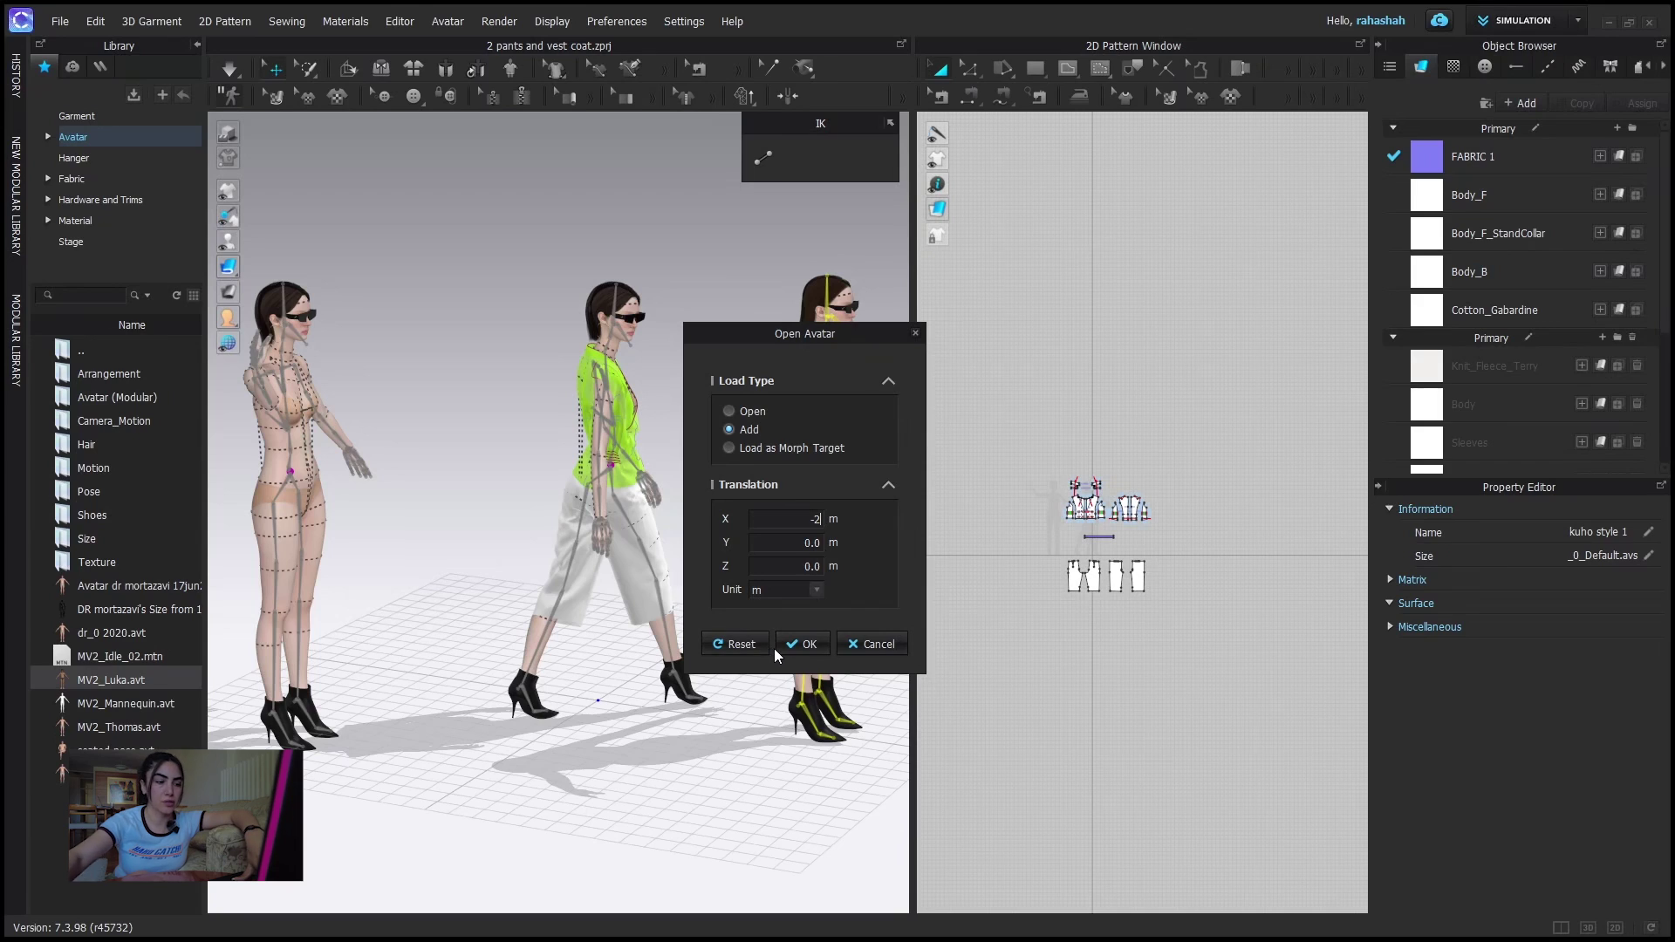
double_click(815, 518)
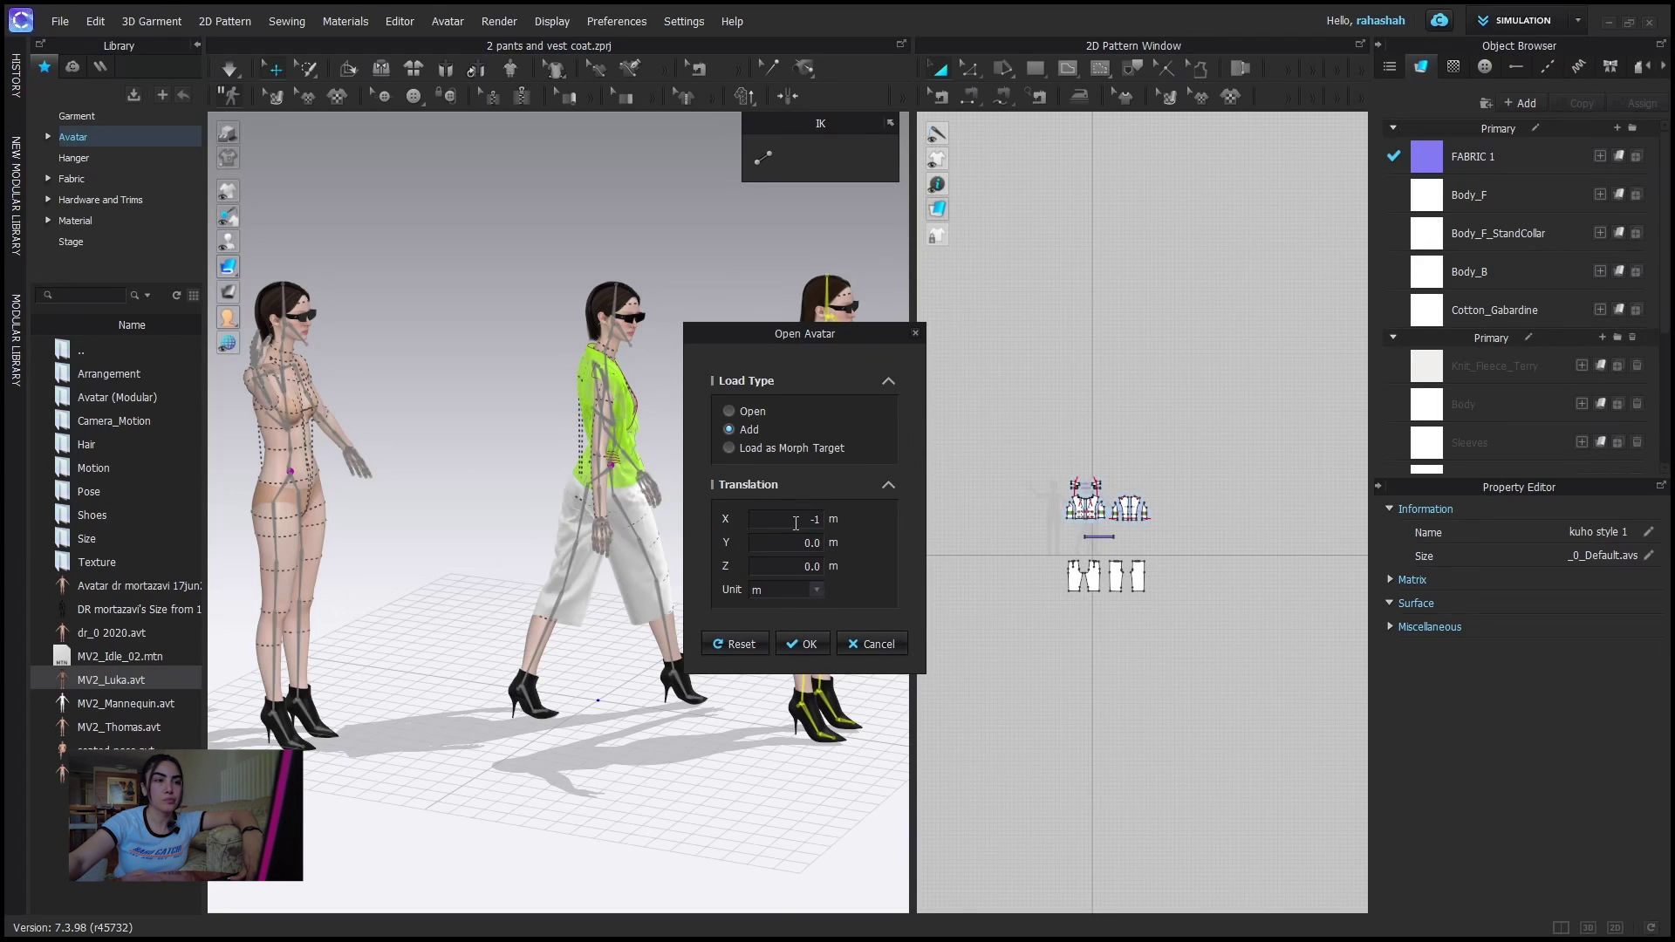
click(803, 646)
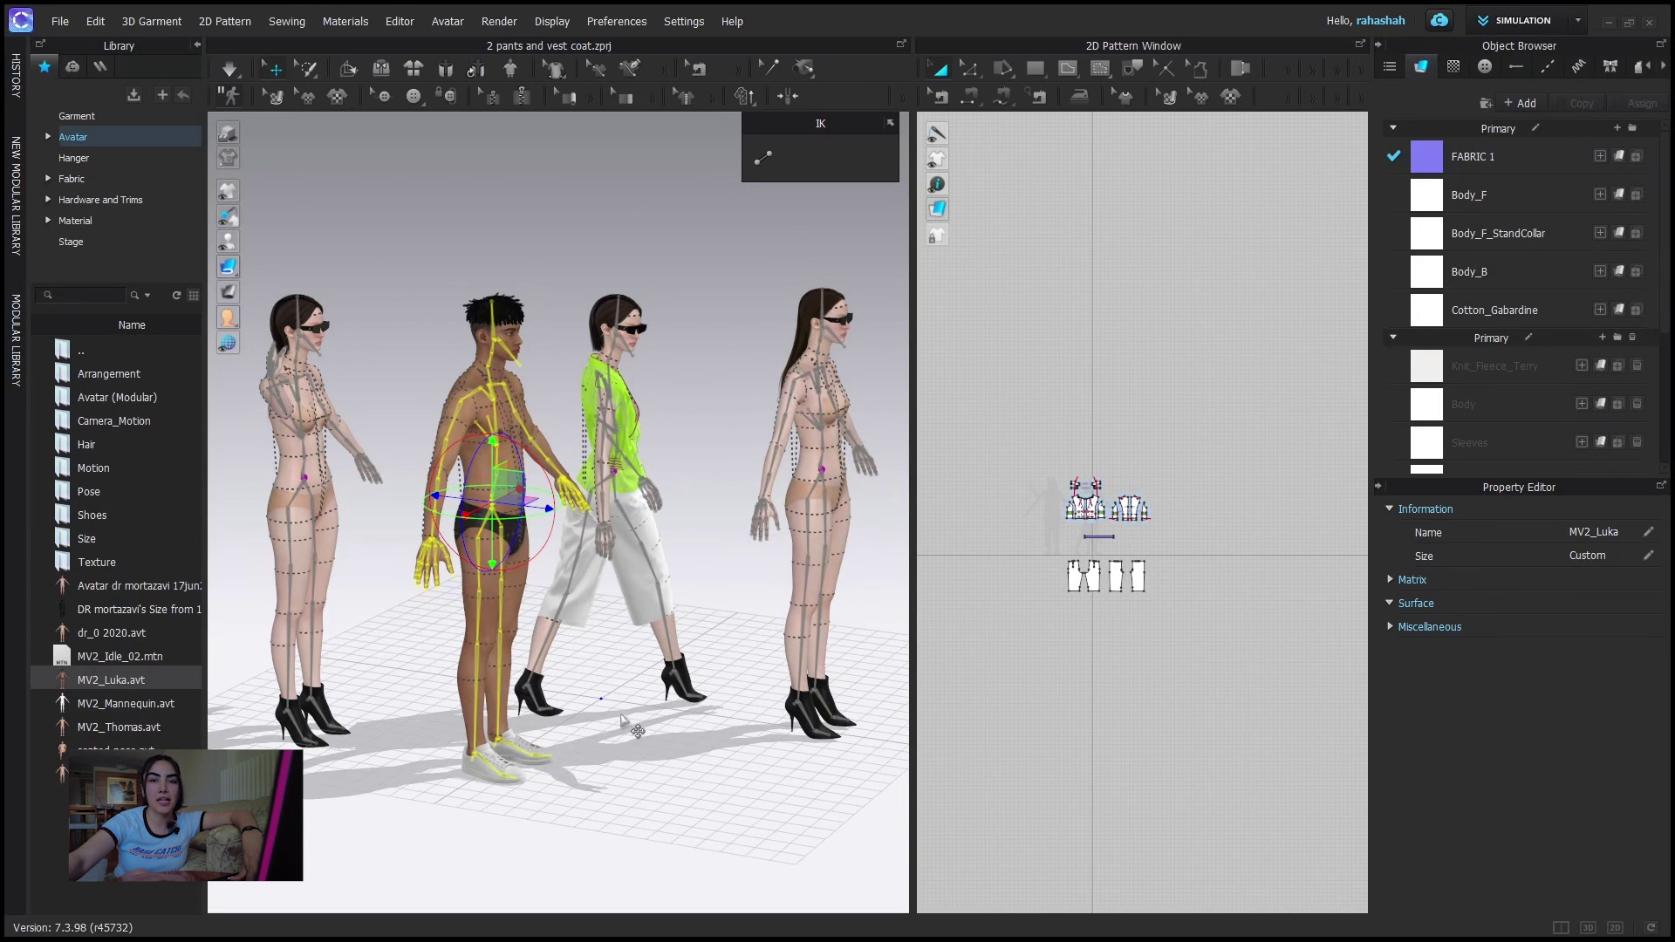
right_drag(628, 726, 488, 715)
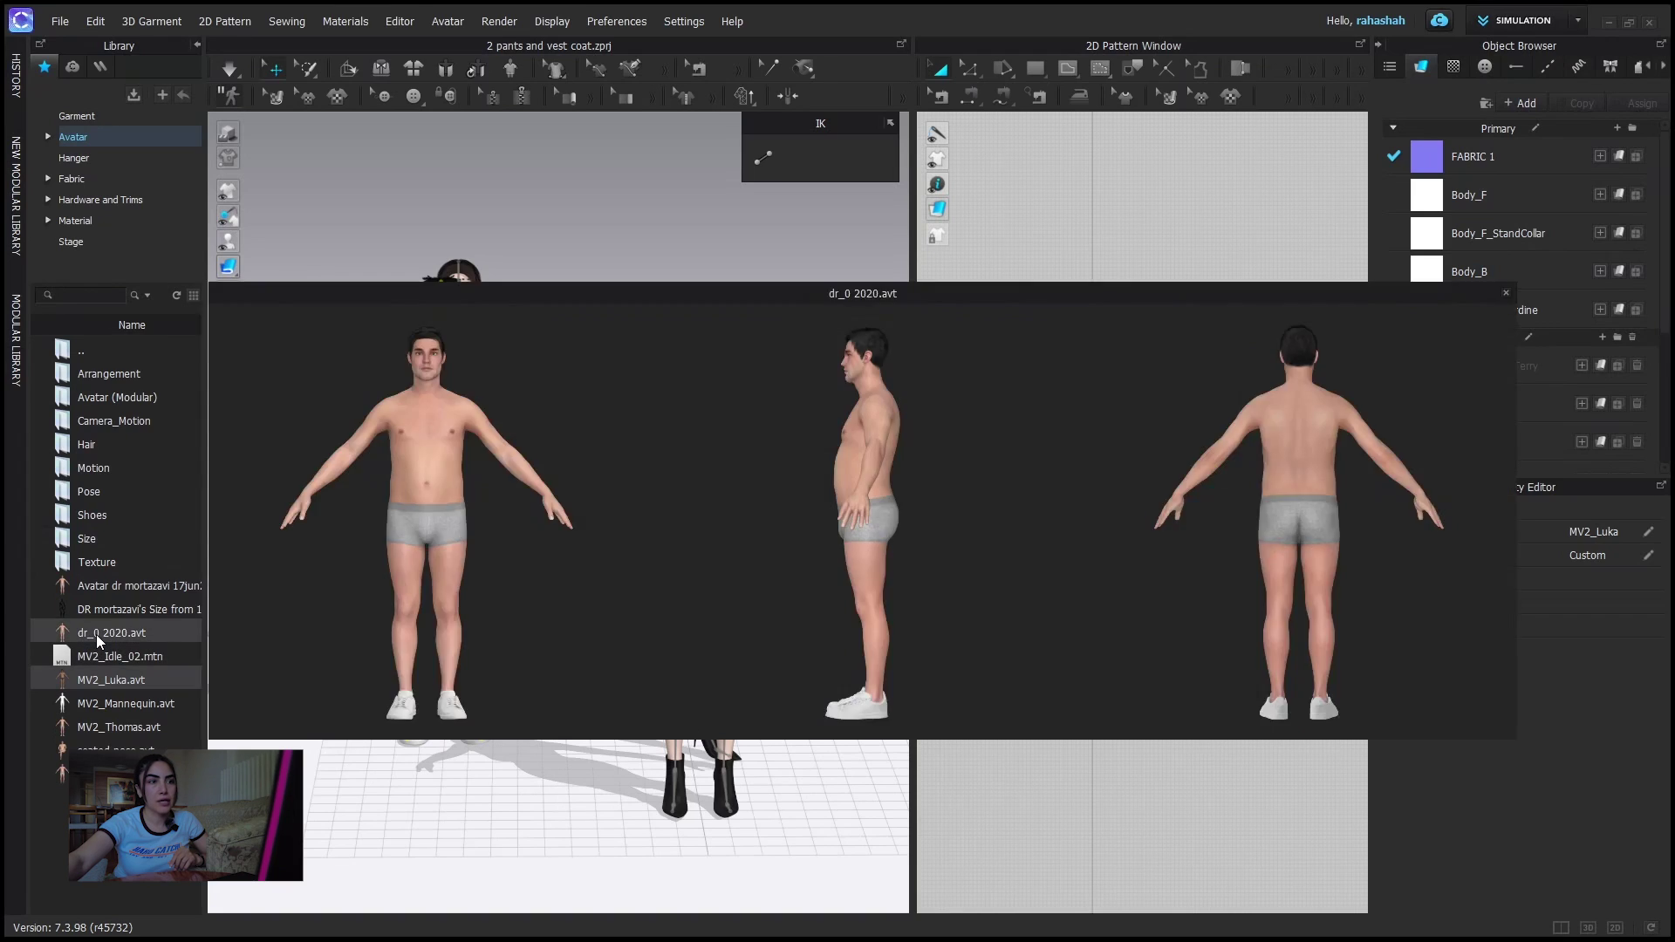
- Add the male avatar dr_0 2020.avt to the scene with a Y translation of -1 m, keeping the X translation at -1 m
double_click(96, 635)
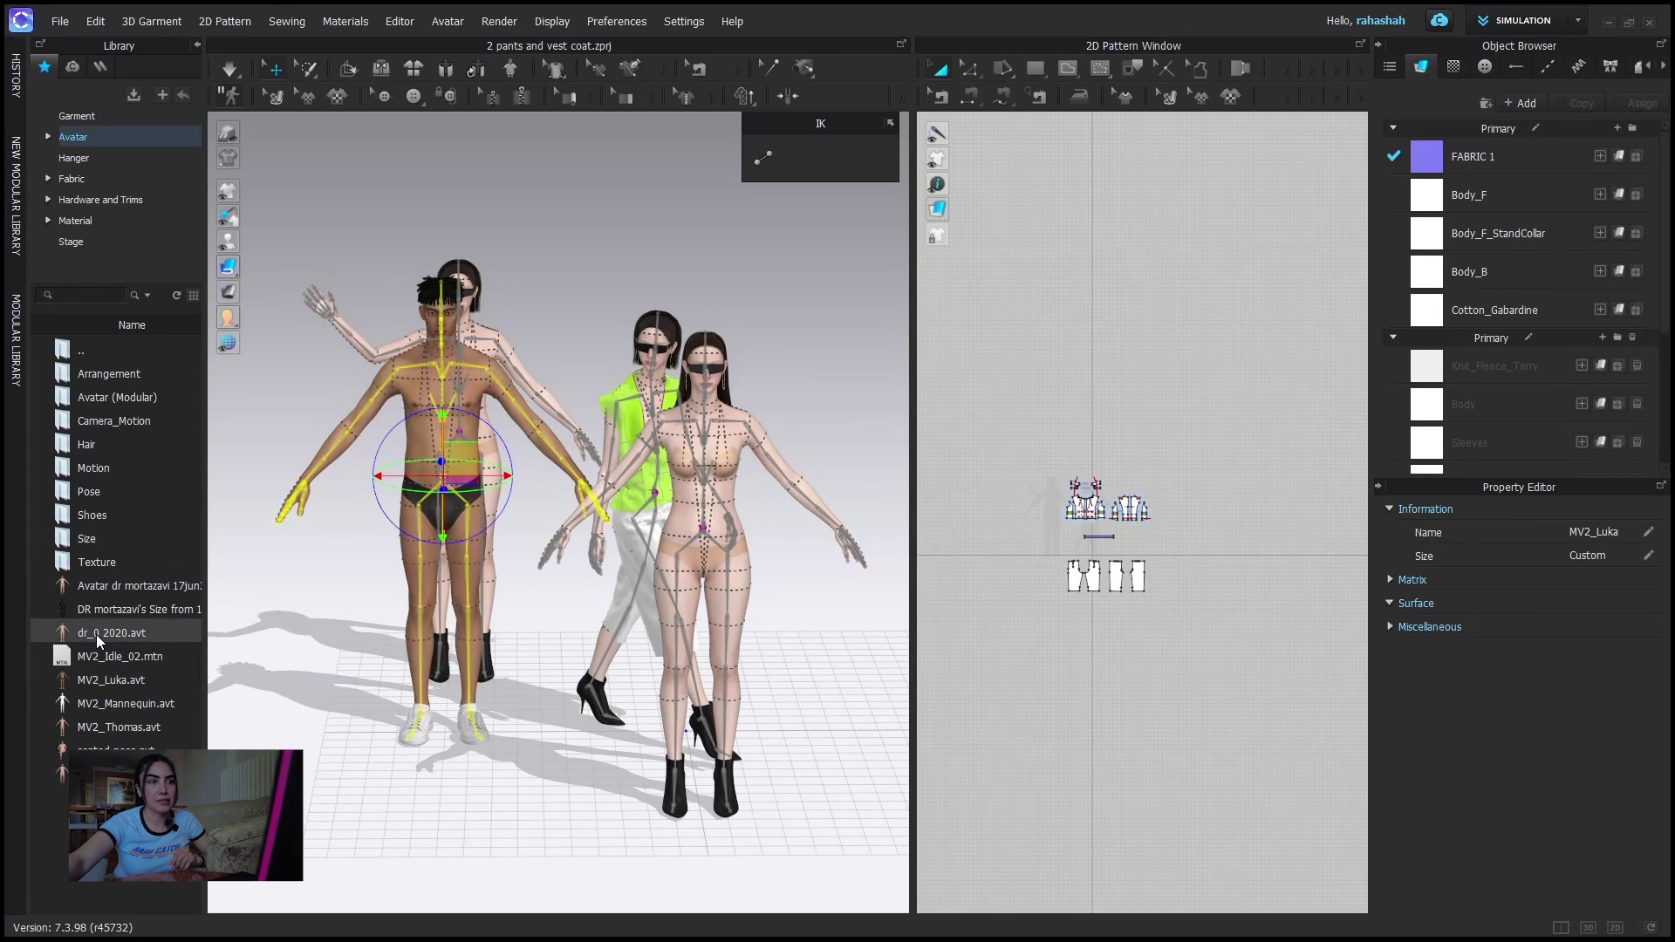
click(731, 448)
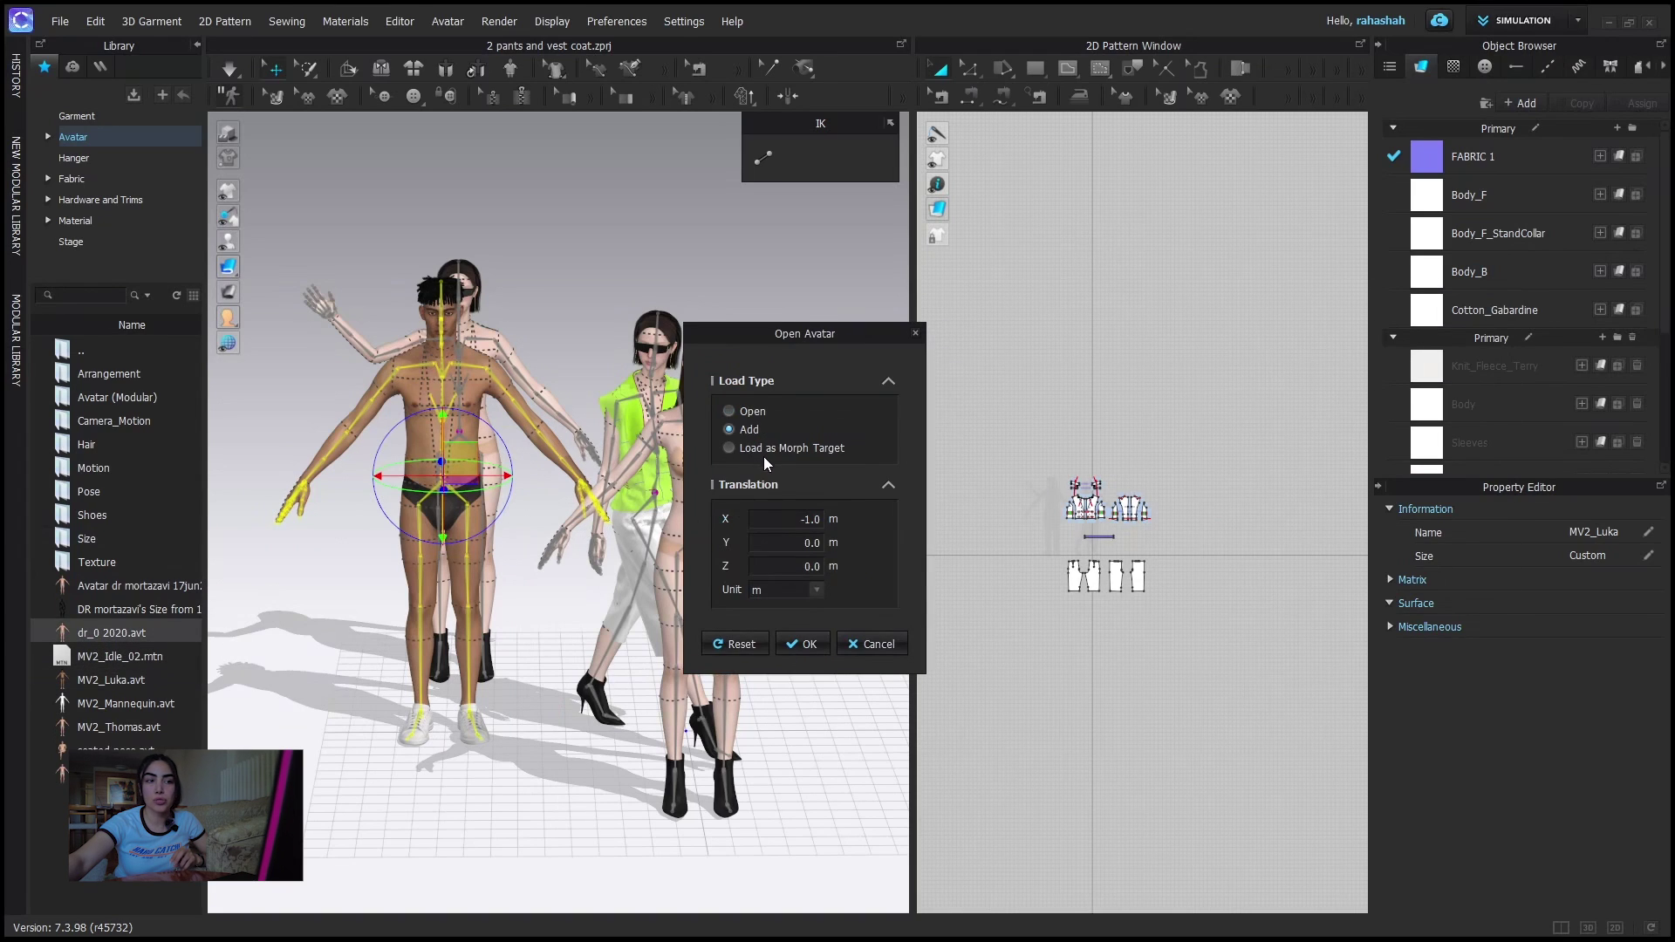
click(815, 593)
click(818, 588)
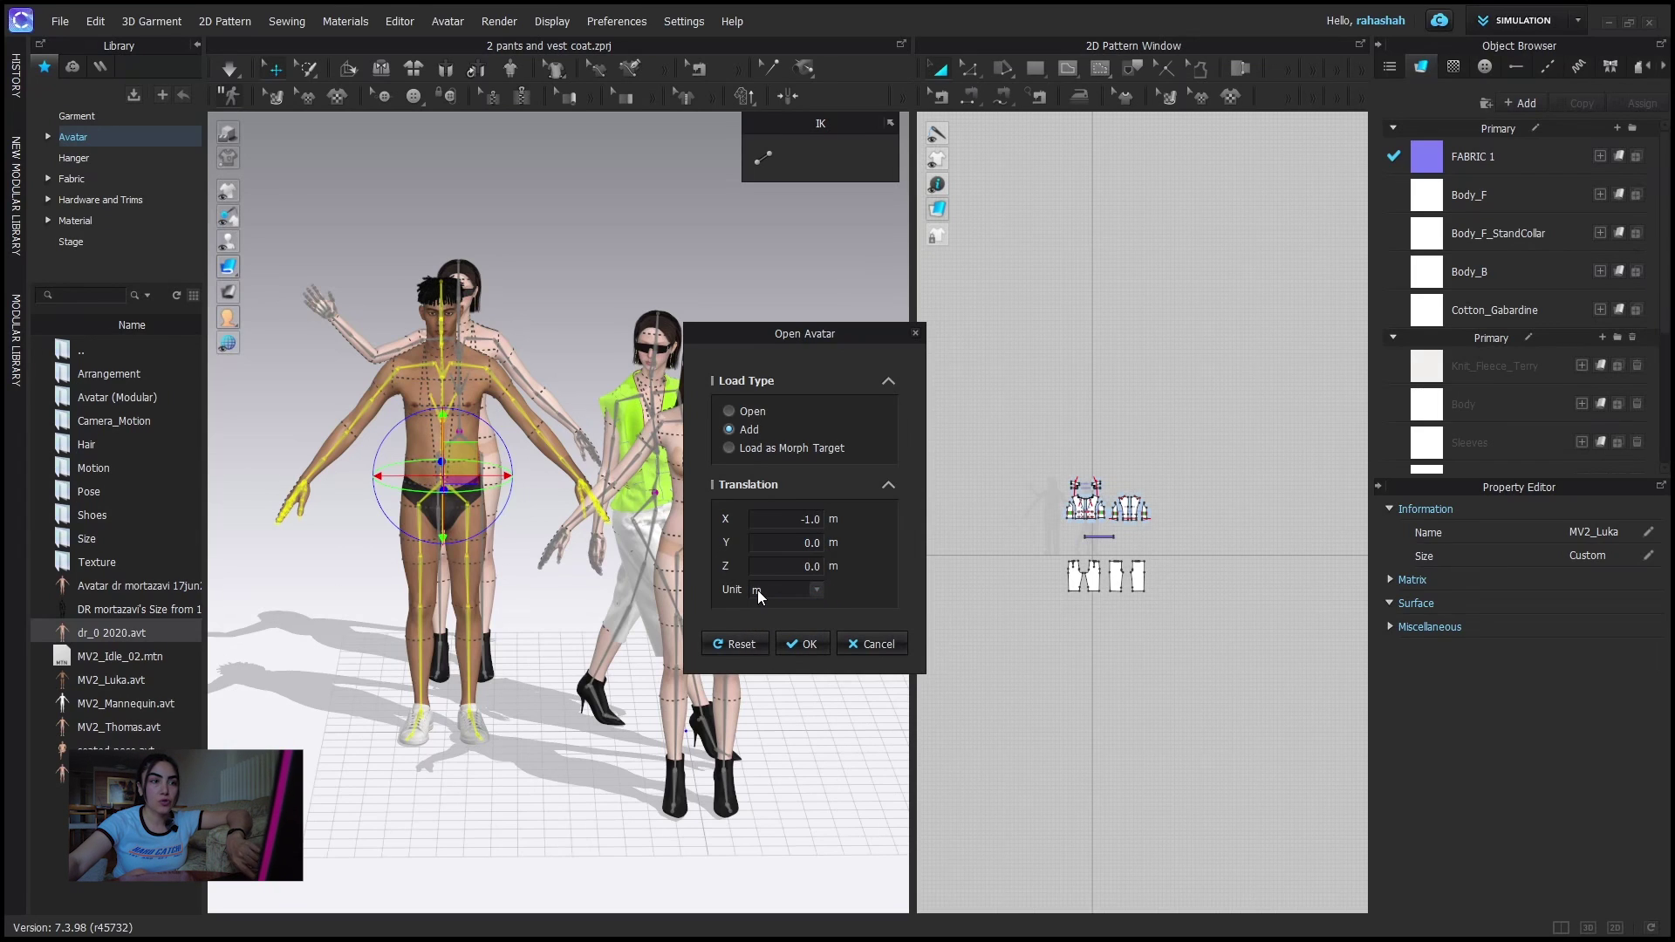
double_click(794, 520)
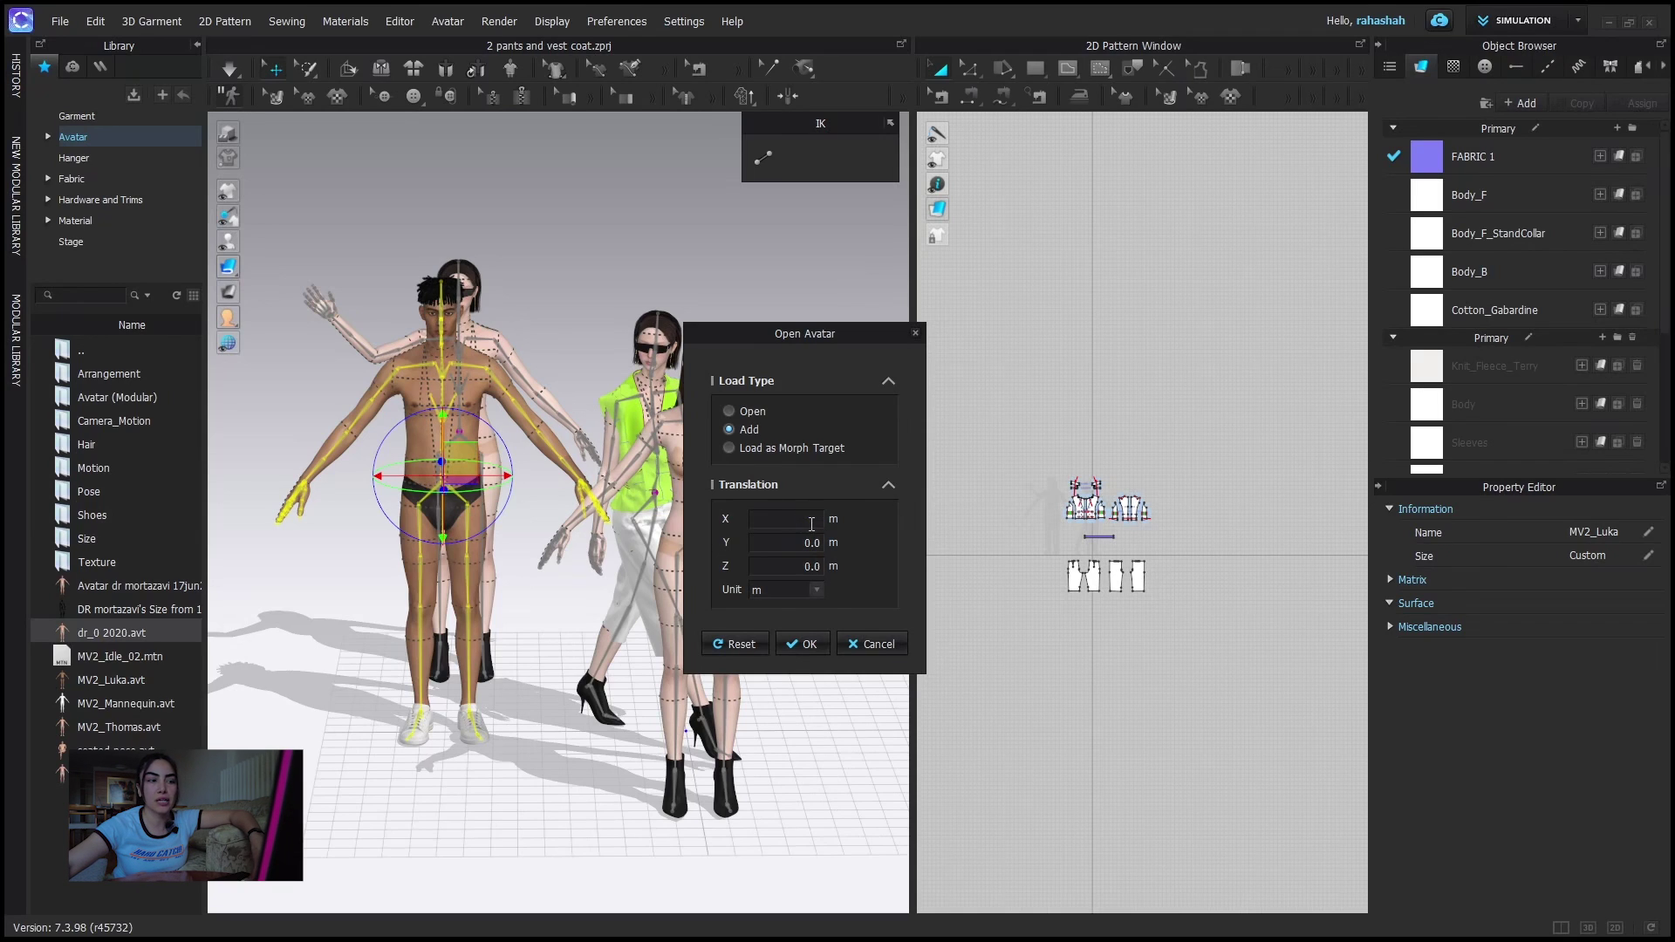
double_click(819, 543)
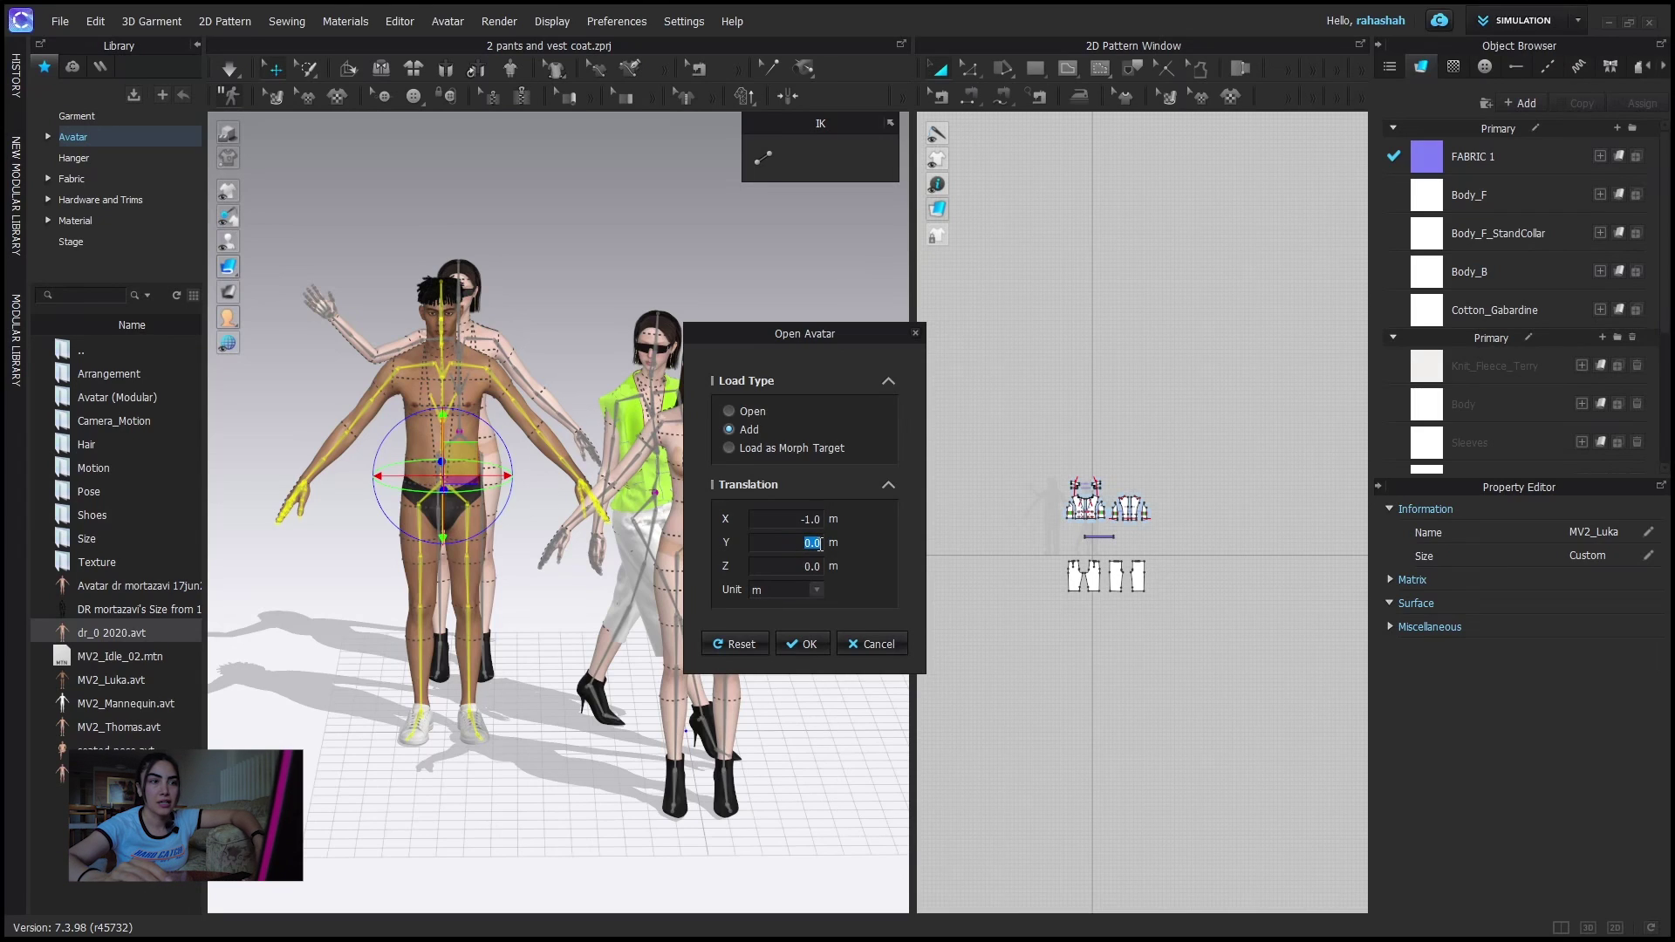
key(BackSpace)
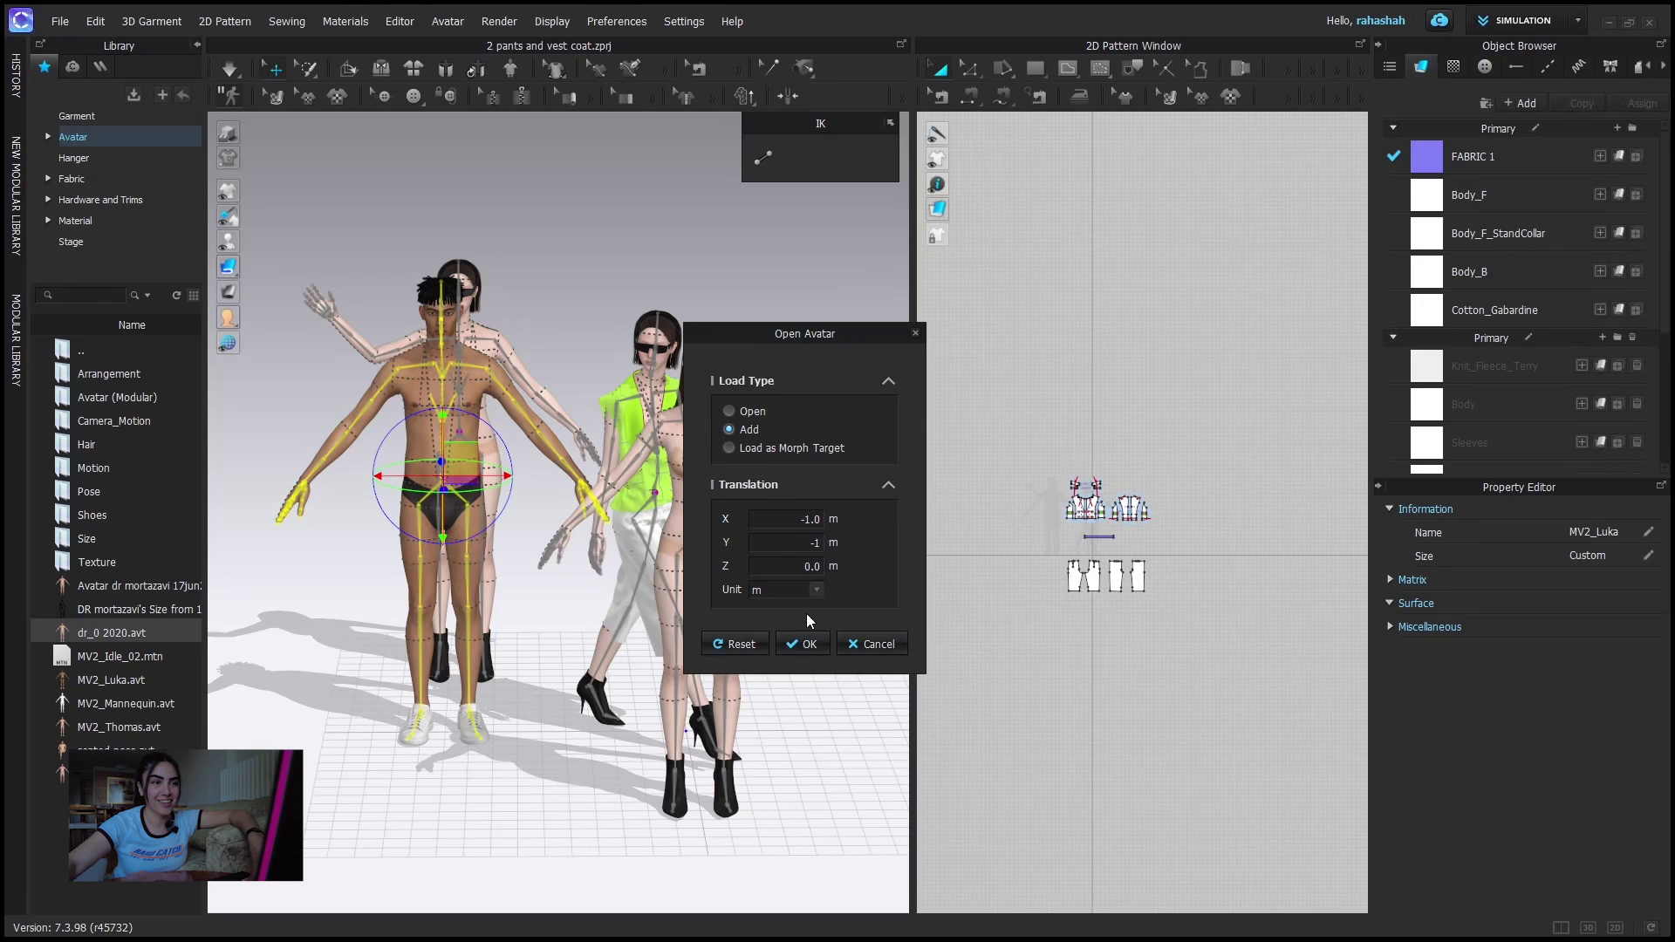
click(797, 642)
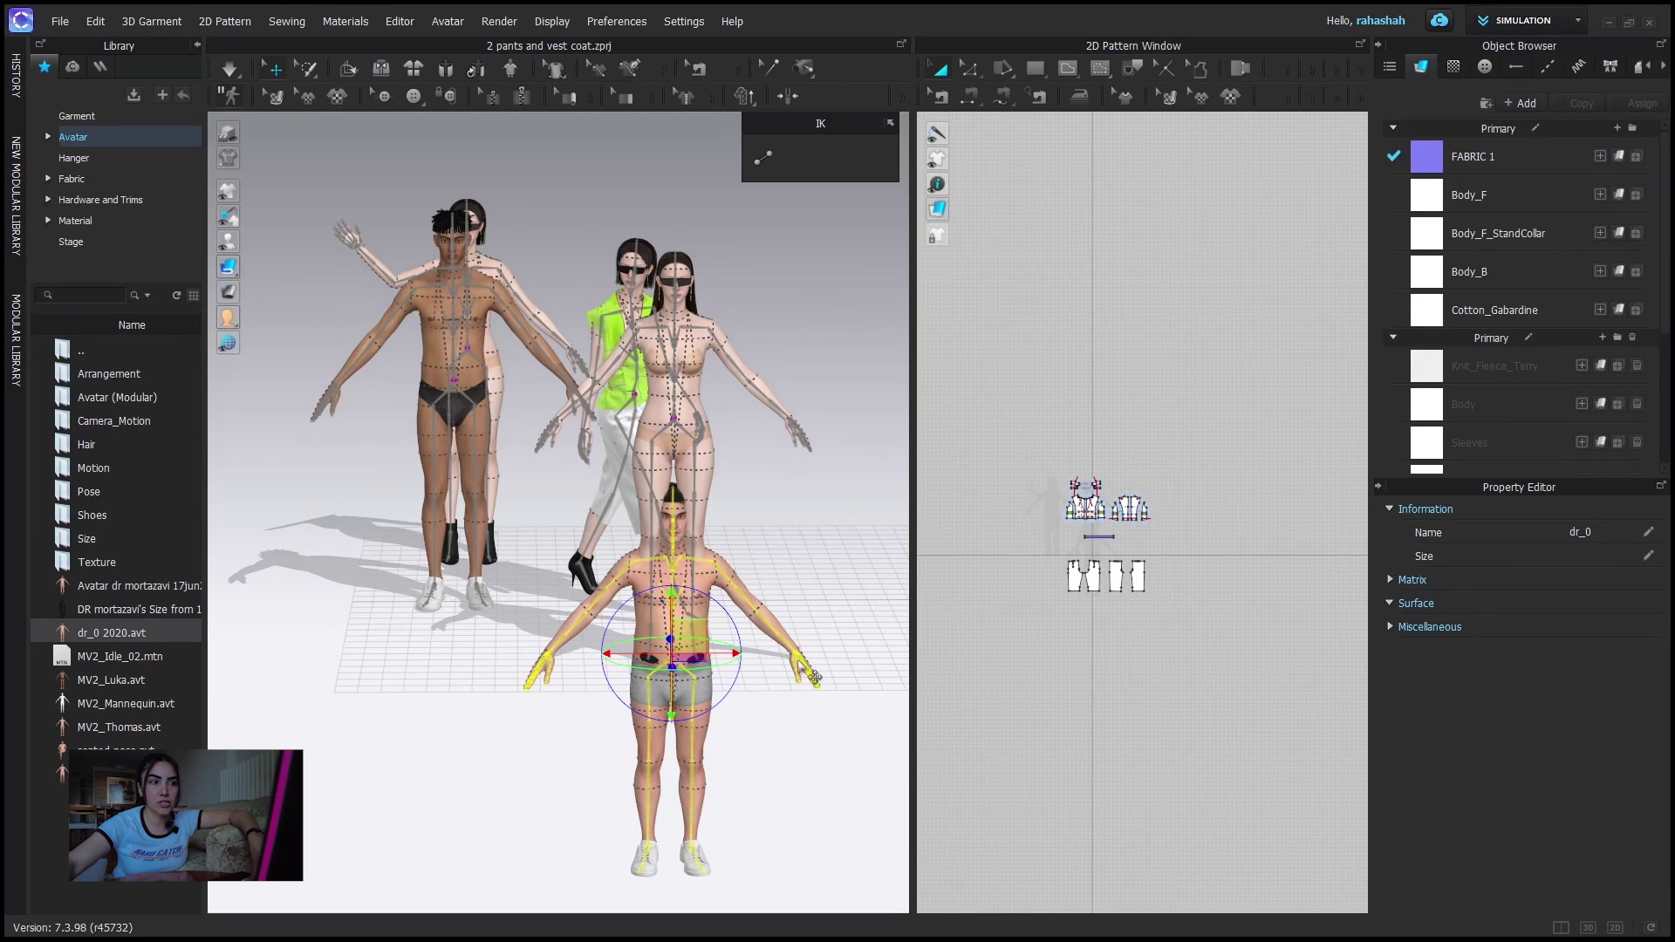
- Check the vertical placement of the added dr_0 avatar from the side and delete it from the scene
right_drag(810, 672, 598, 634)
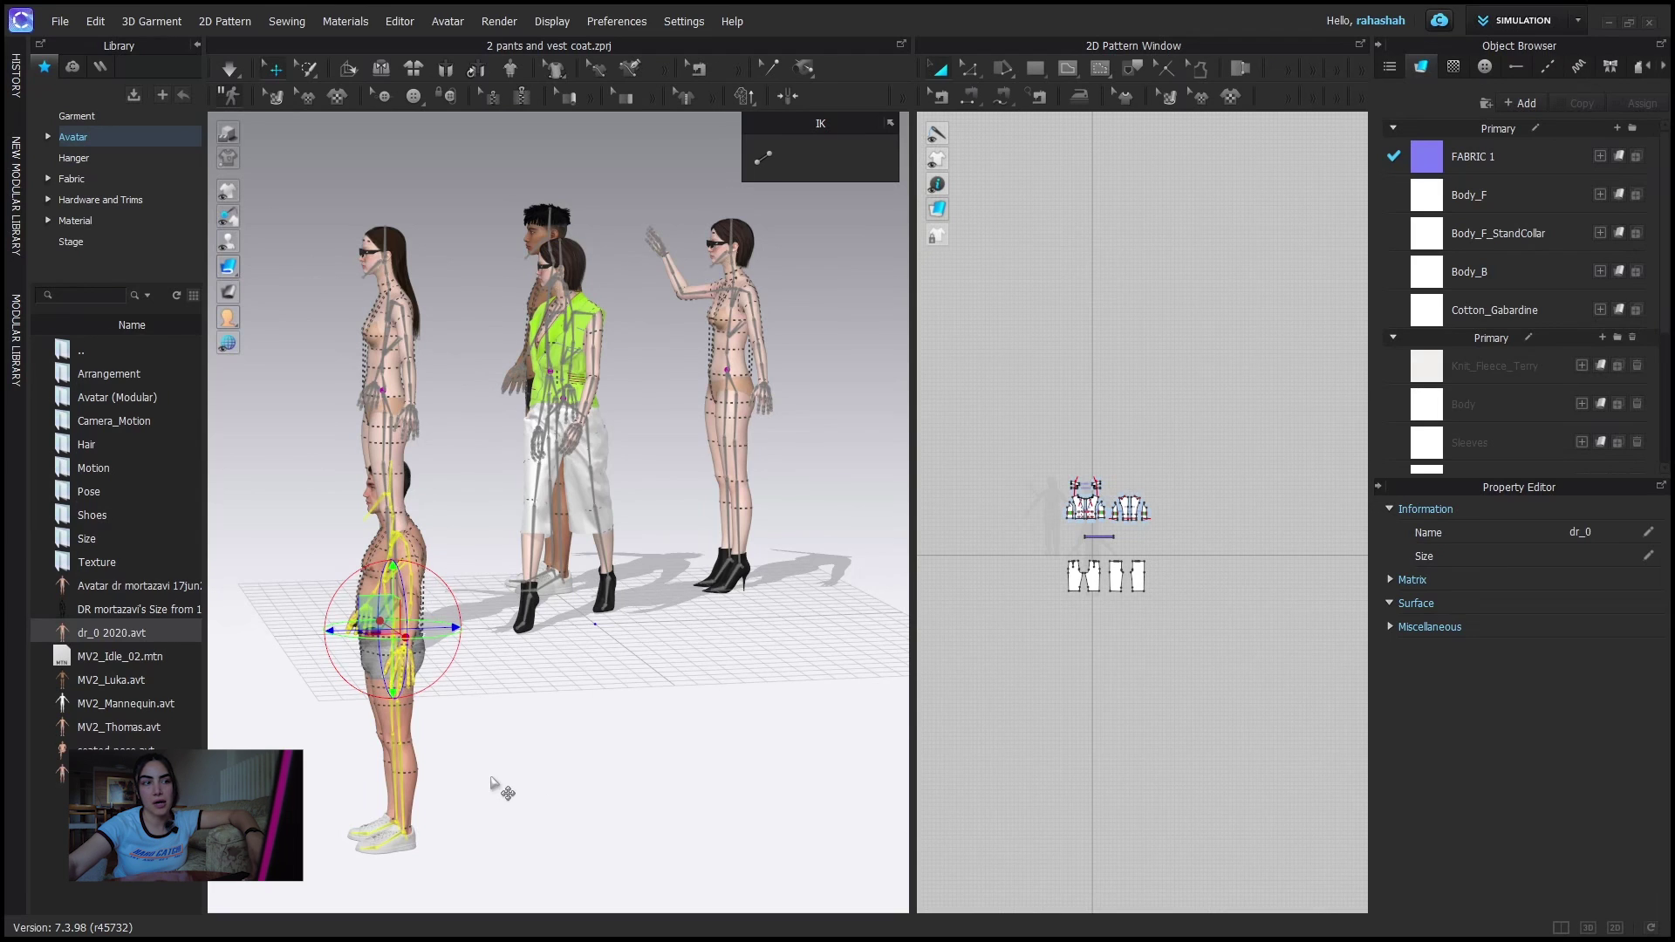
right_drag(502, 789, 697, 783)
key(Delete)
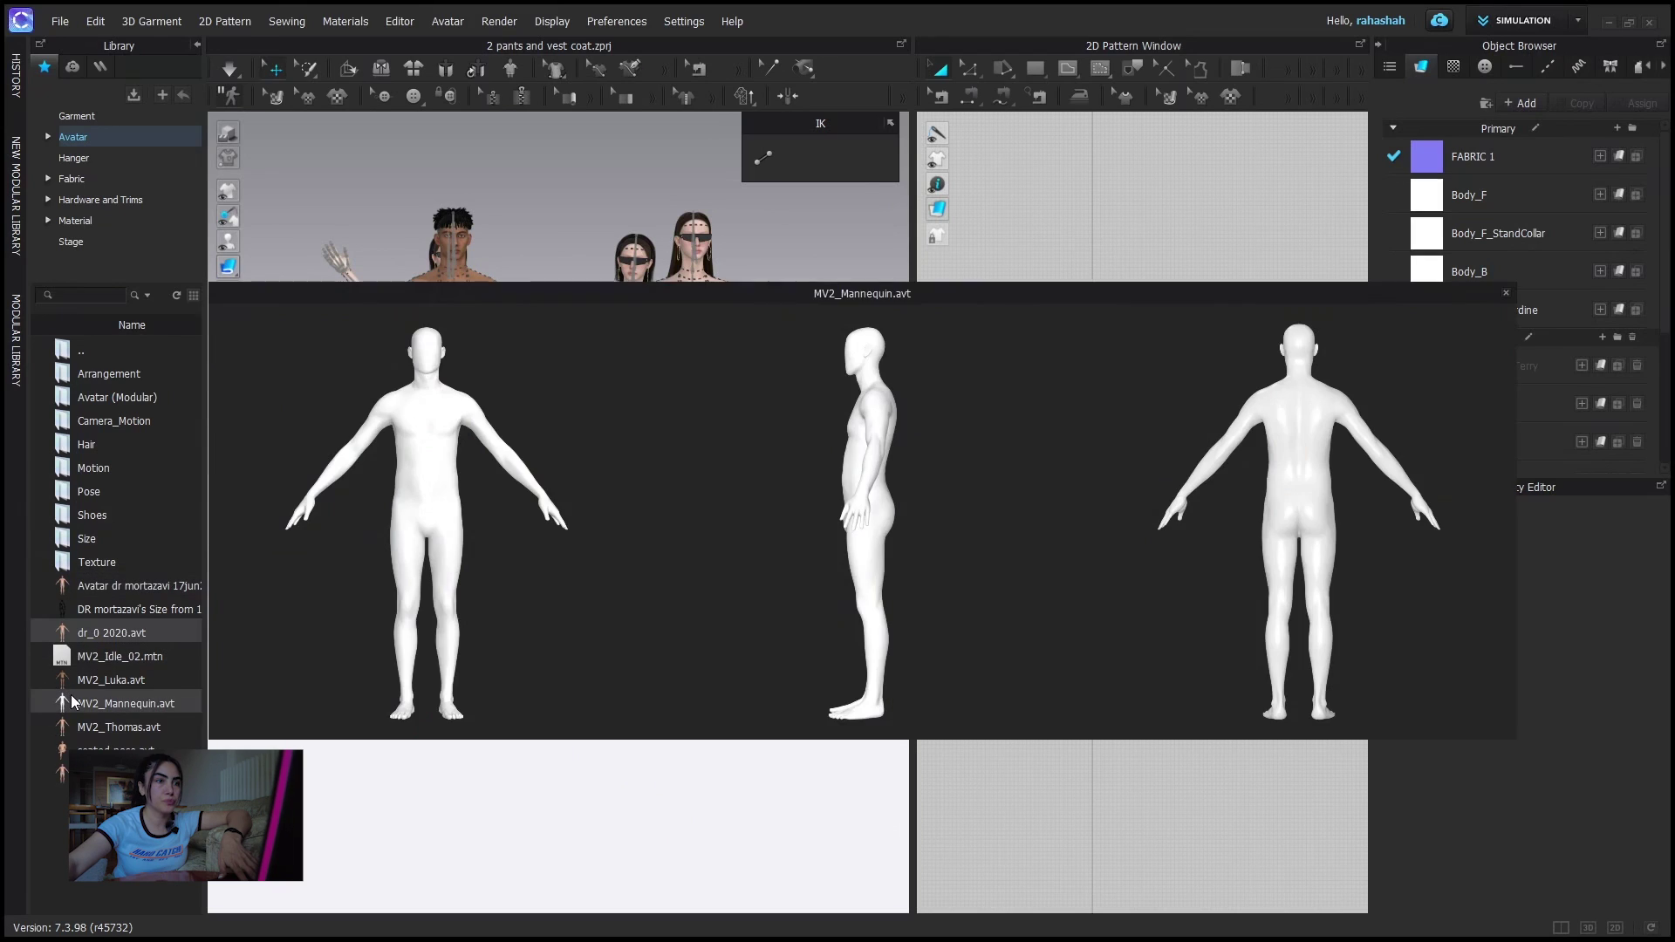
- Add the custom-size avatar listed just above dr_0 2020.avt with a Z translation of -1 m, keeping X and Y at -1 m
double_click(72, 697)
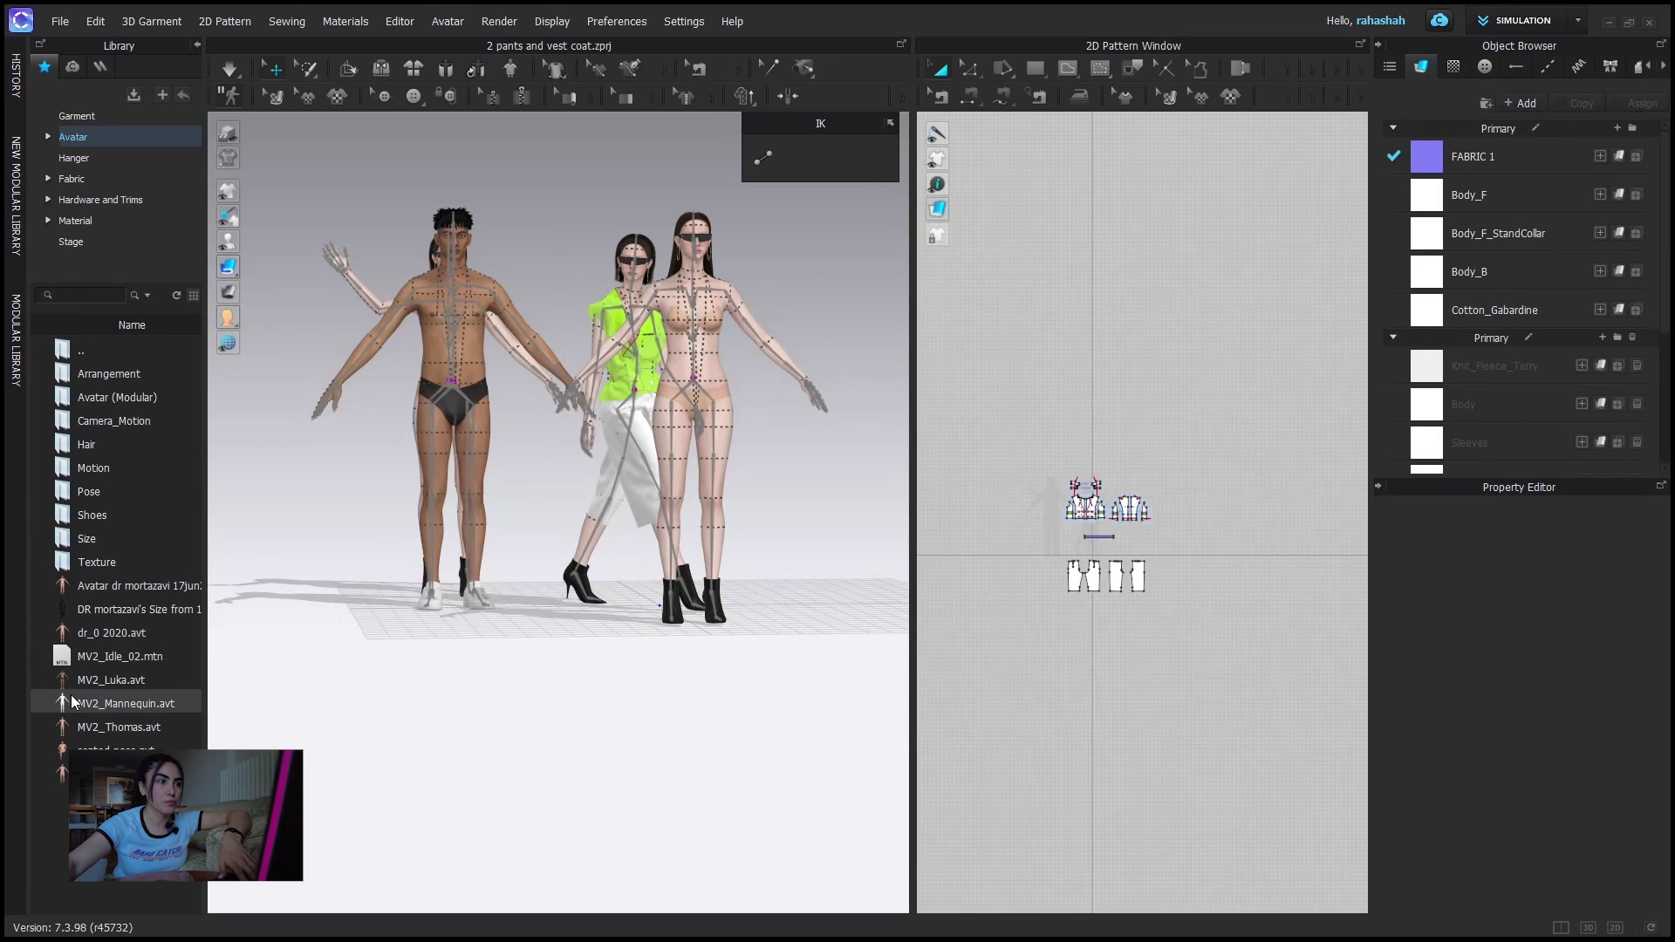
click(921, 519)
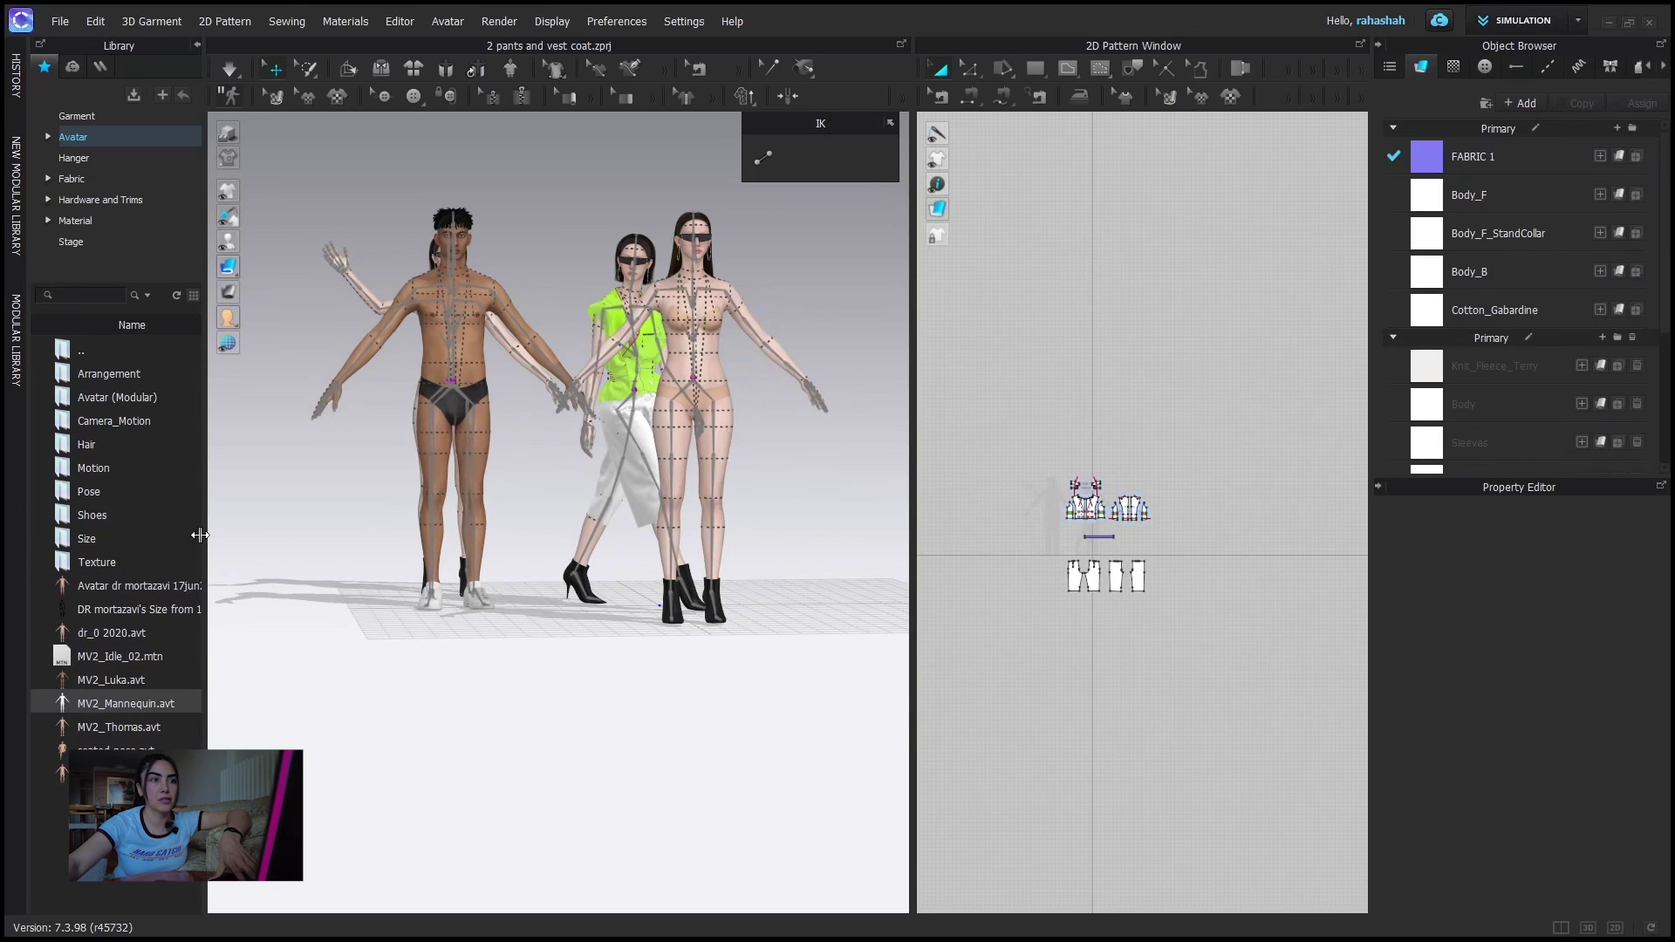
double_click(99, 610)
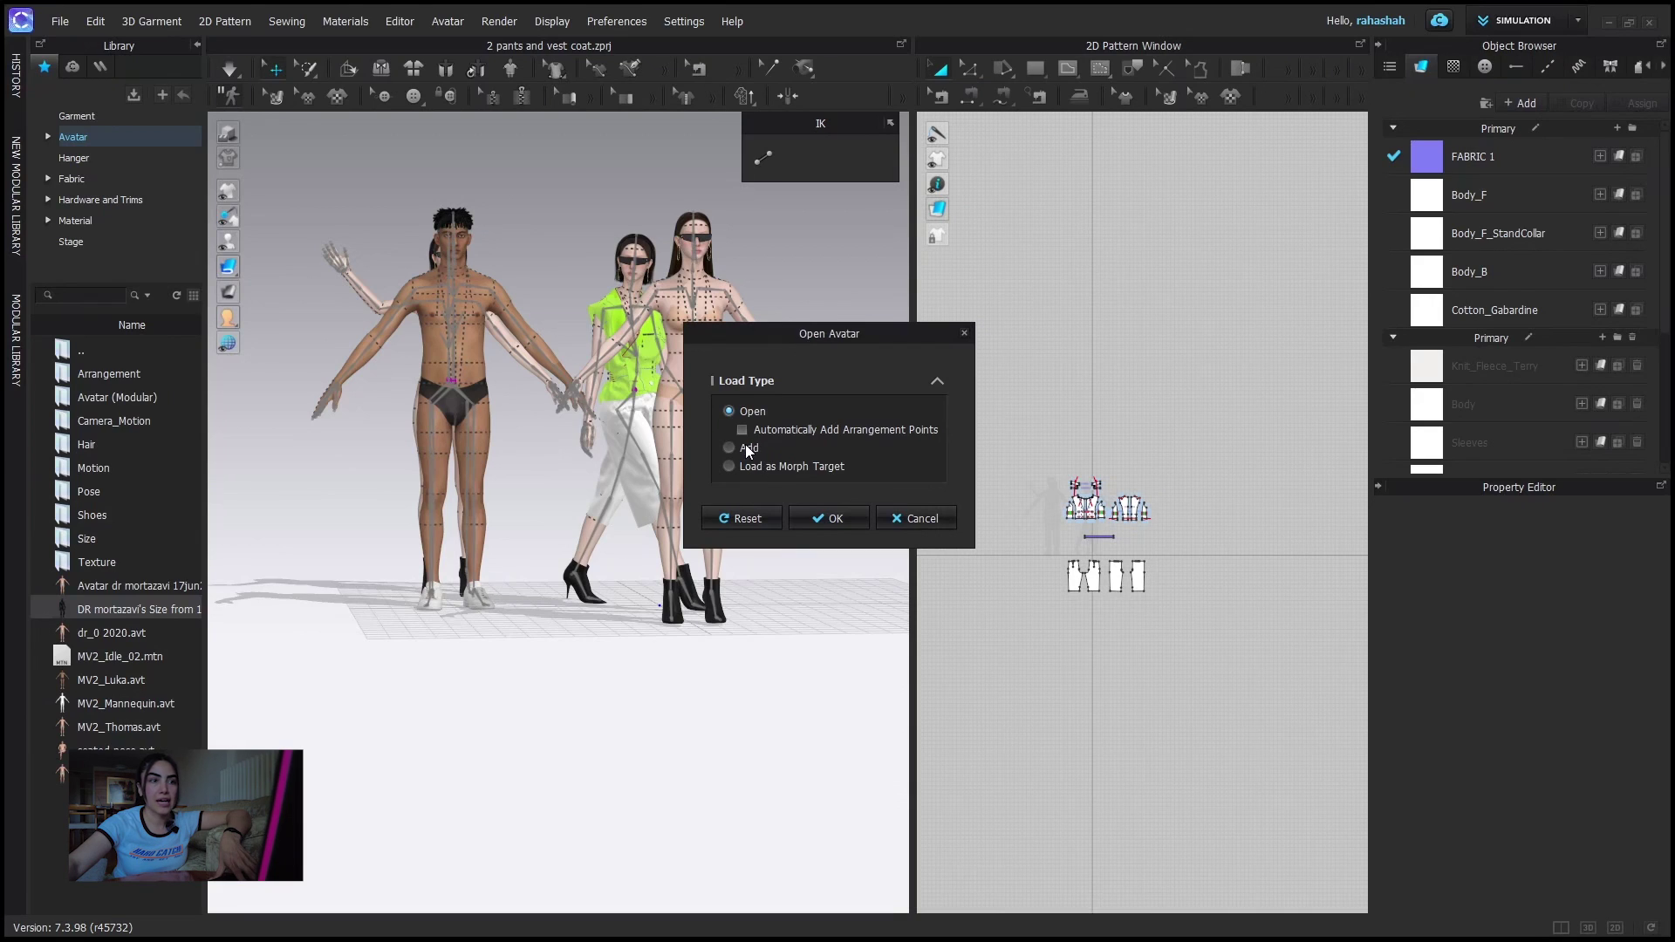
click(730, 447)
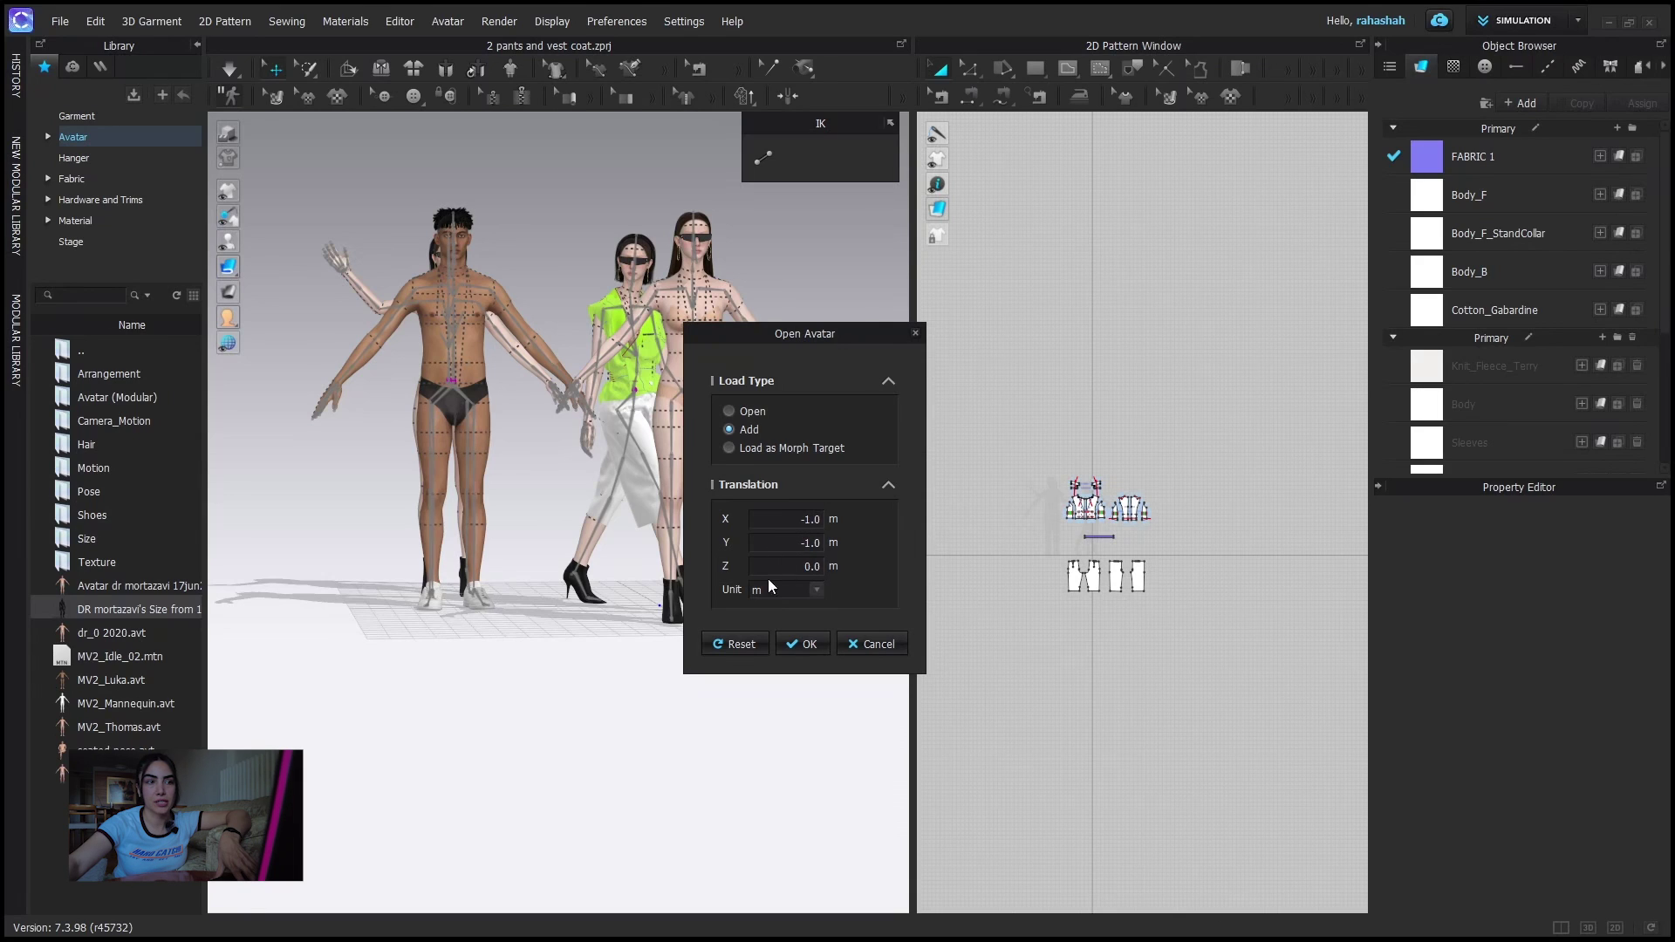
click(797, 568)
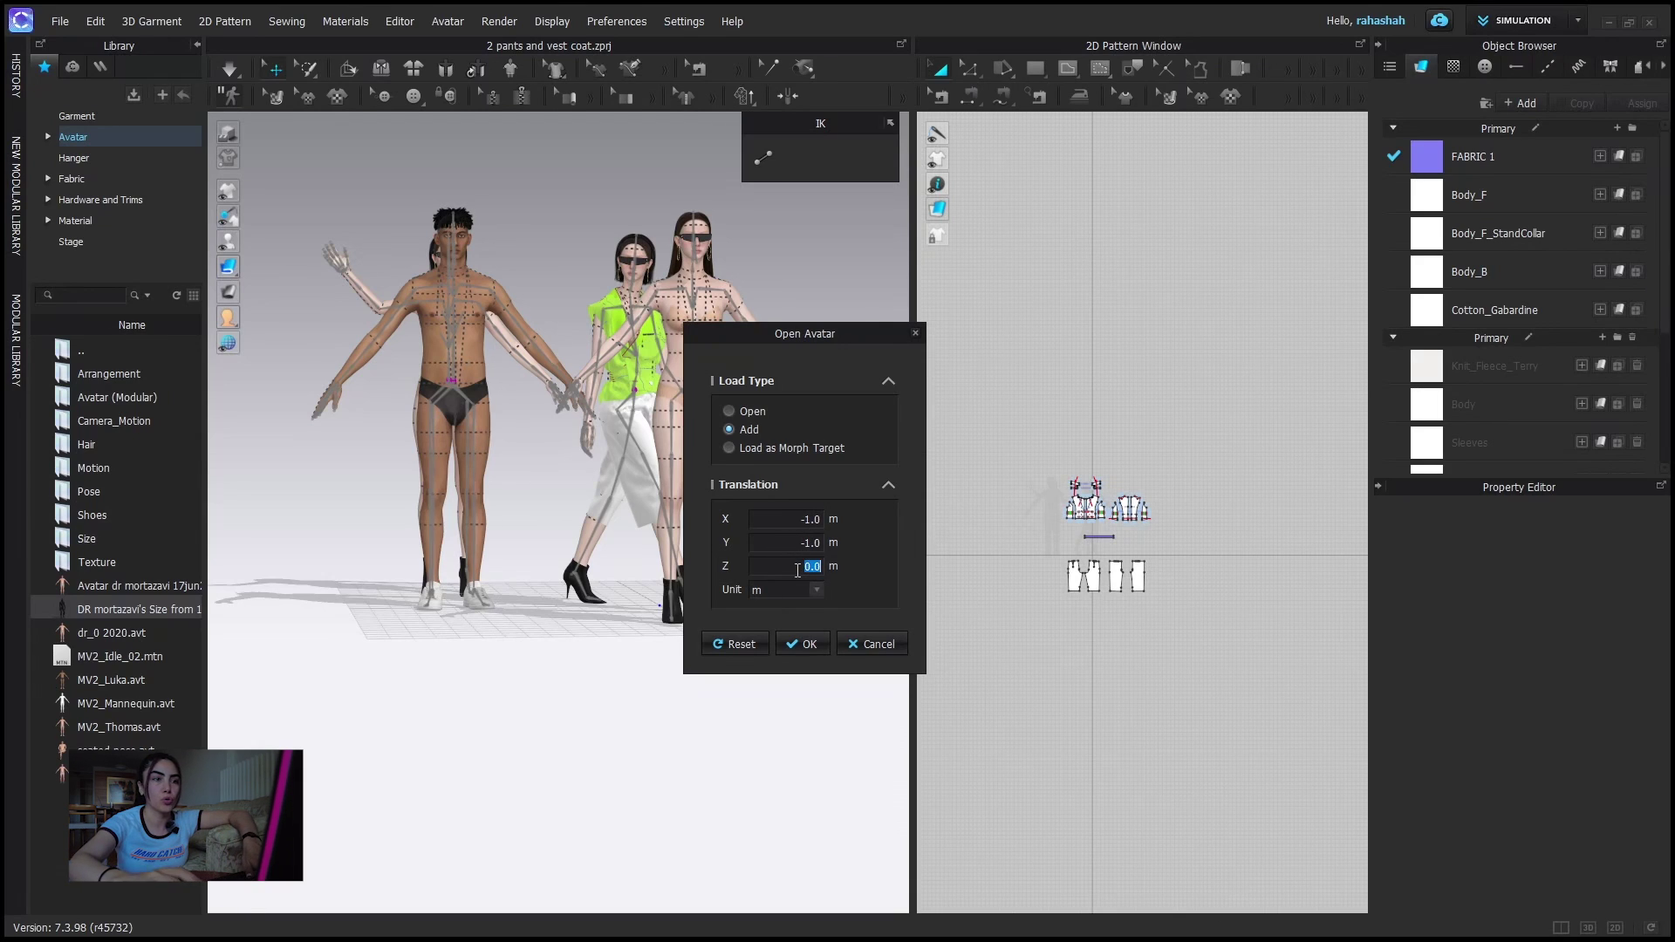
text(-1)
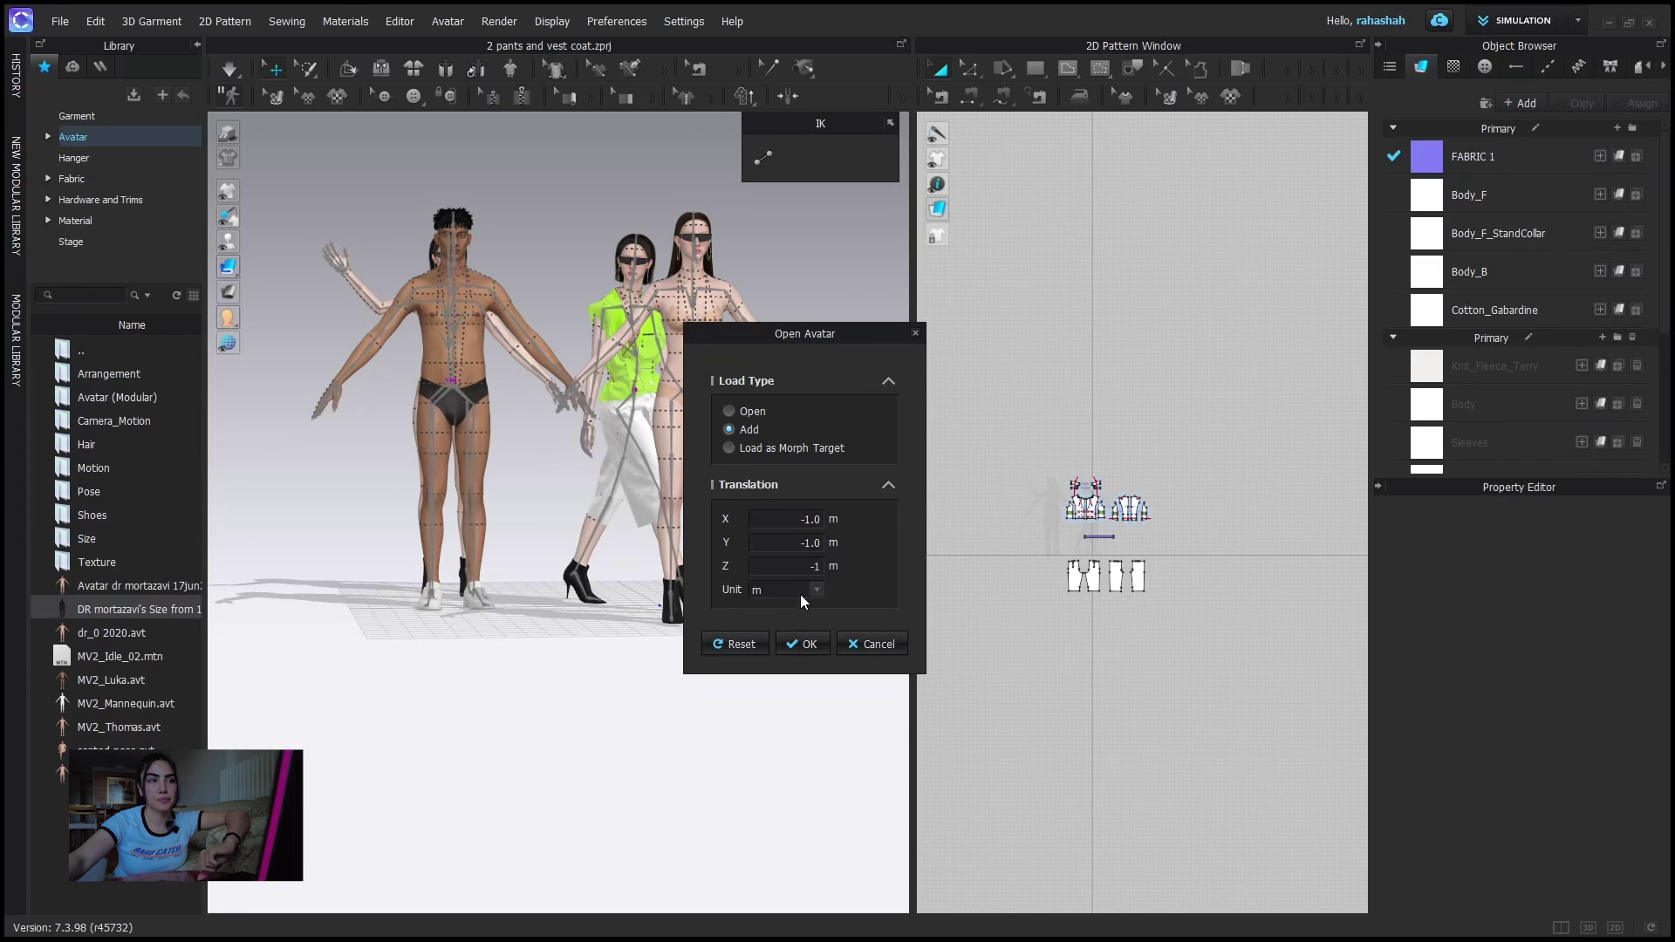
click(810, 644)
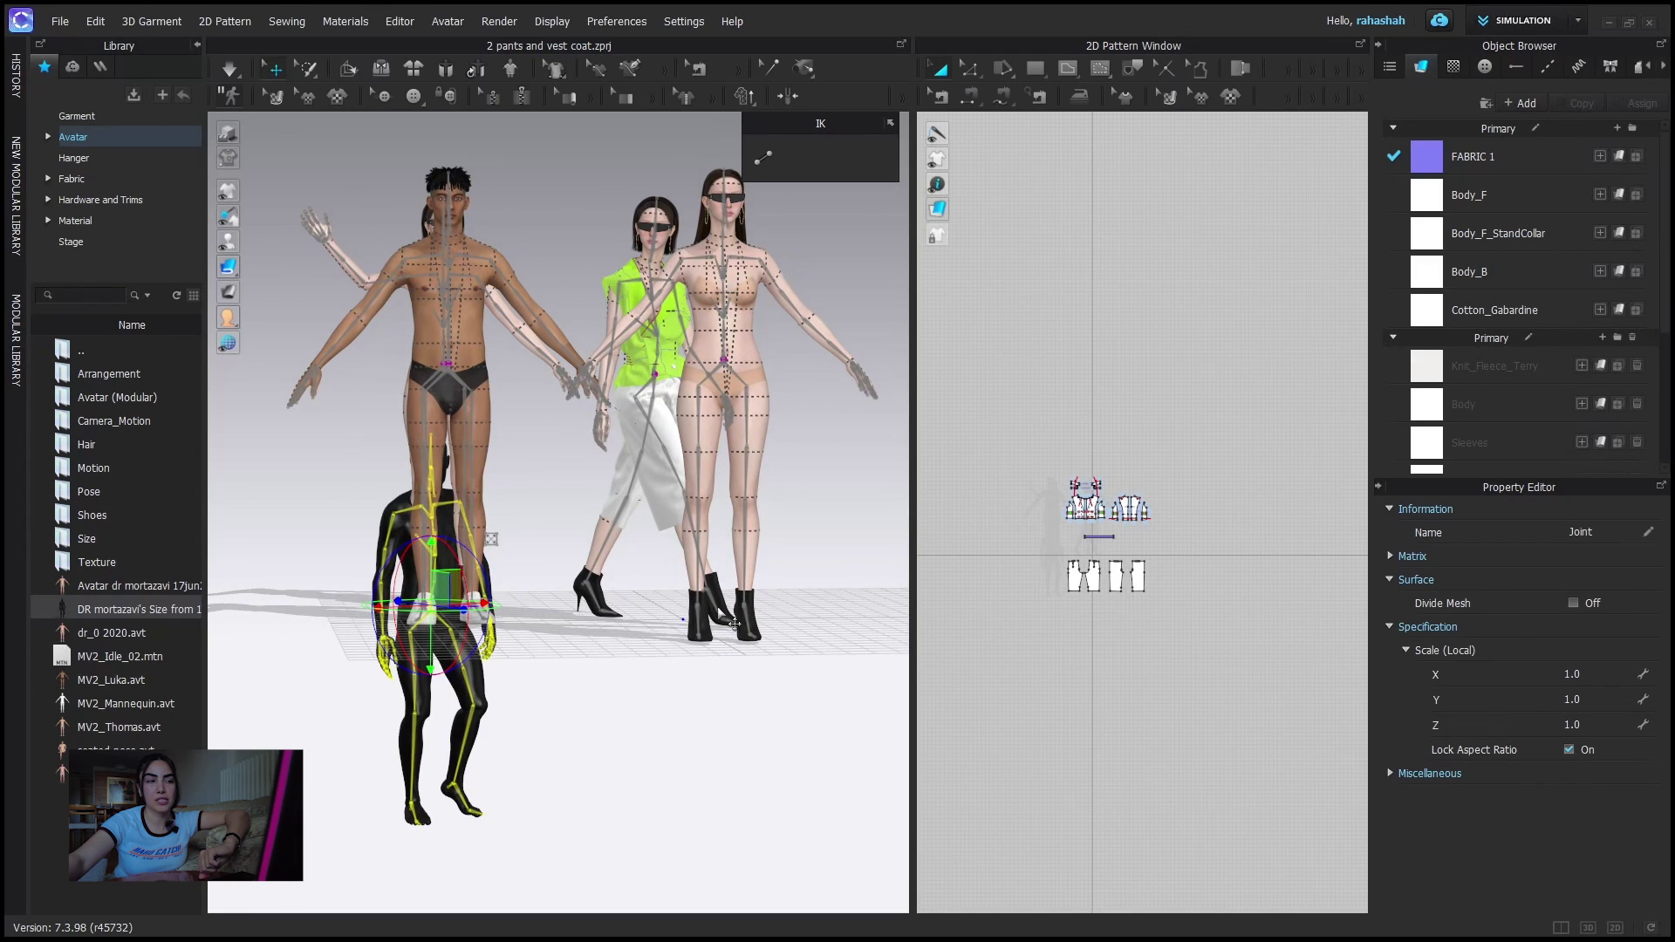
- Check the black avatar's placement from above, the side and behind, and shift it horizontally with the gizmo
right_drag(672, 641, 659, 759)
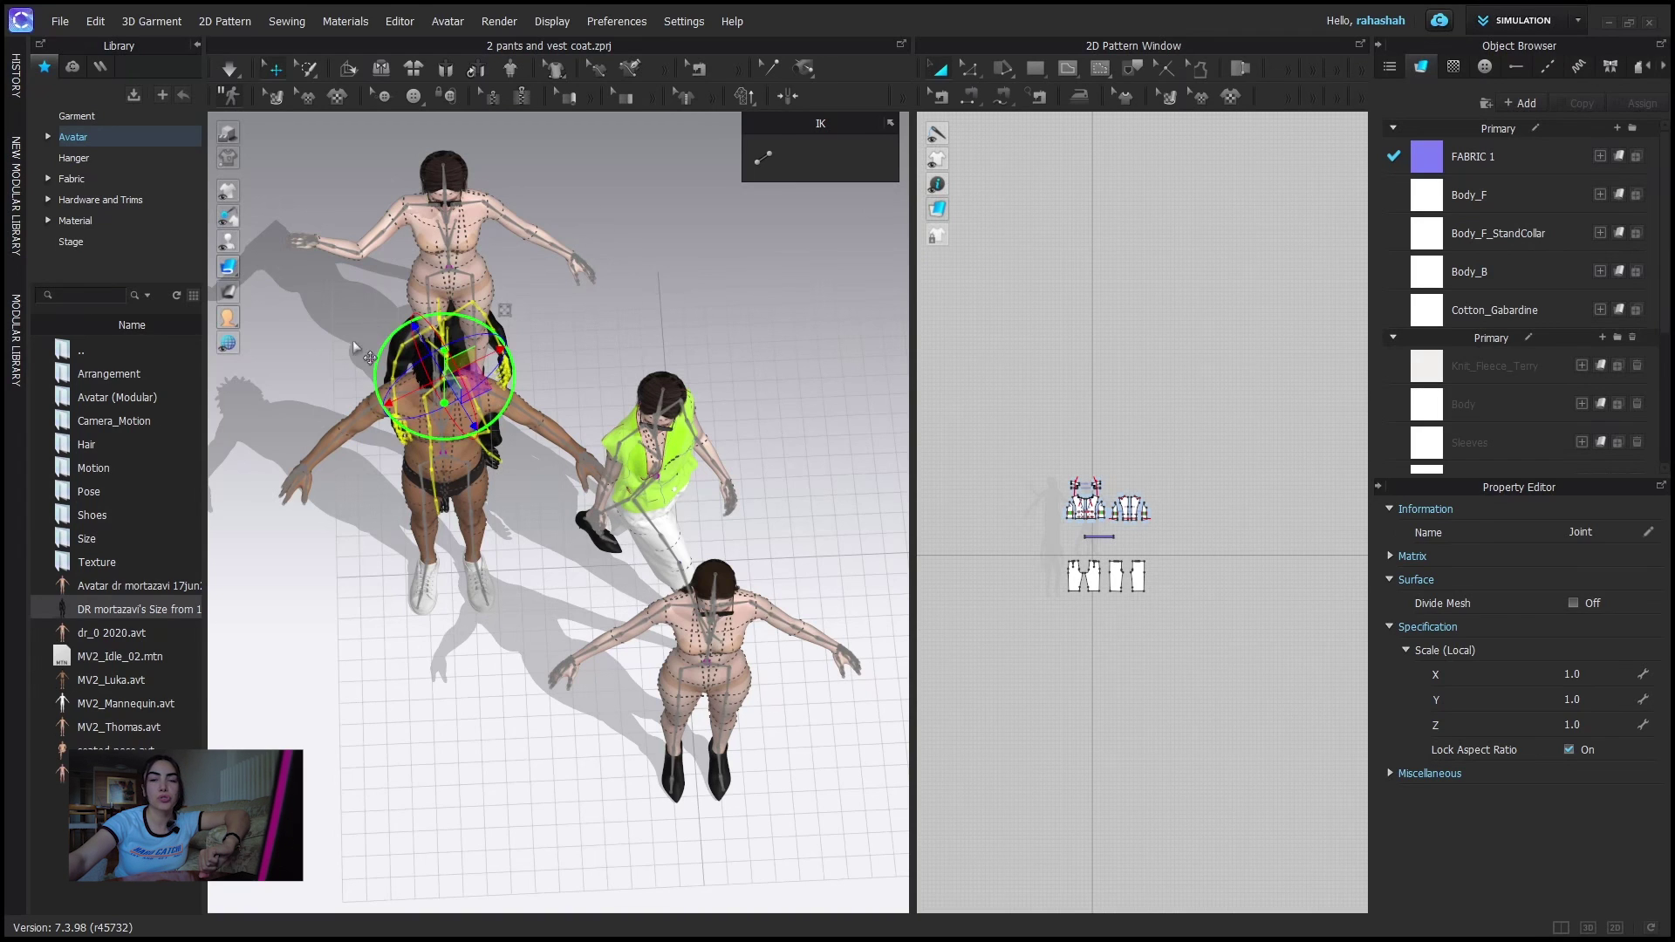
right_drag(438, 477, 340, 519)
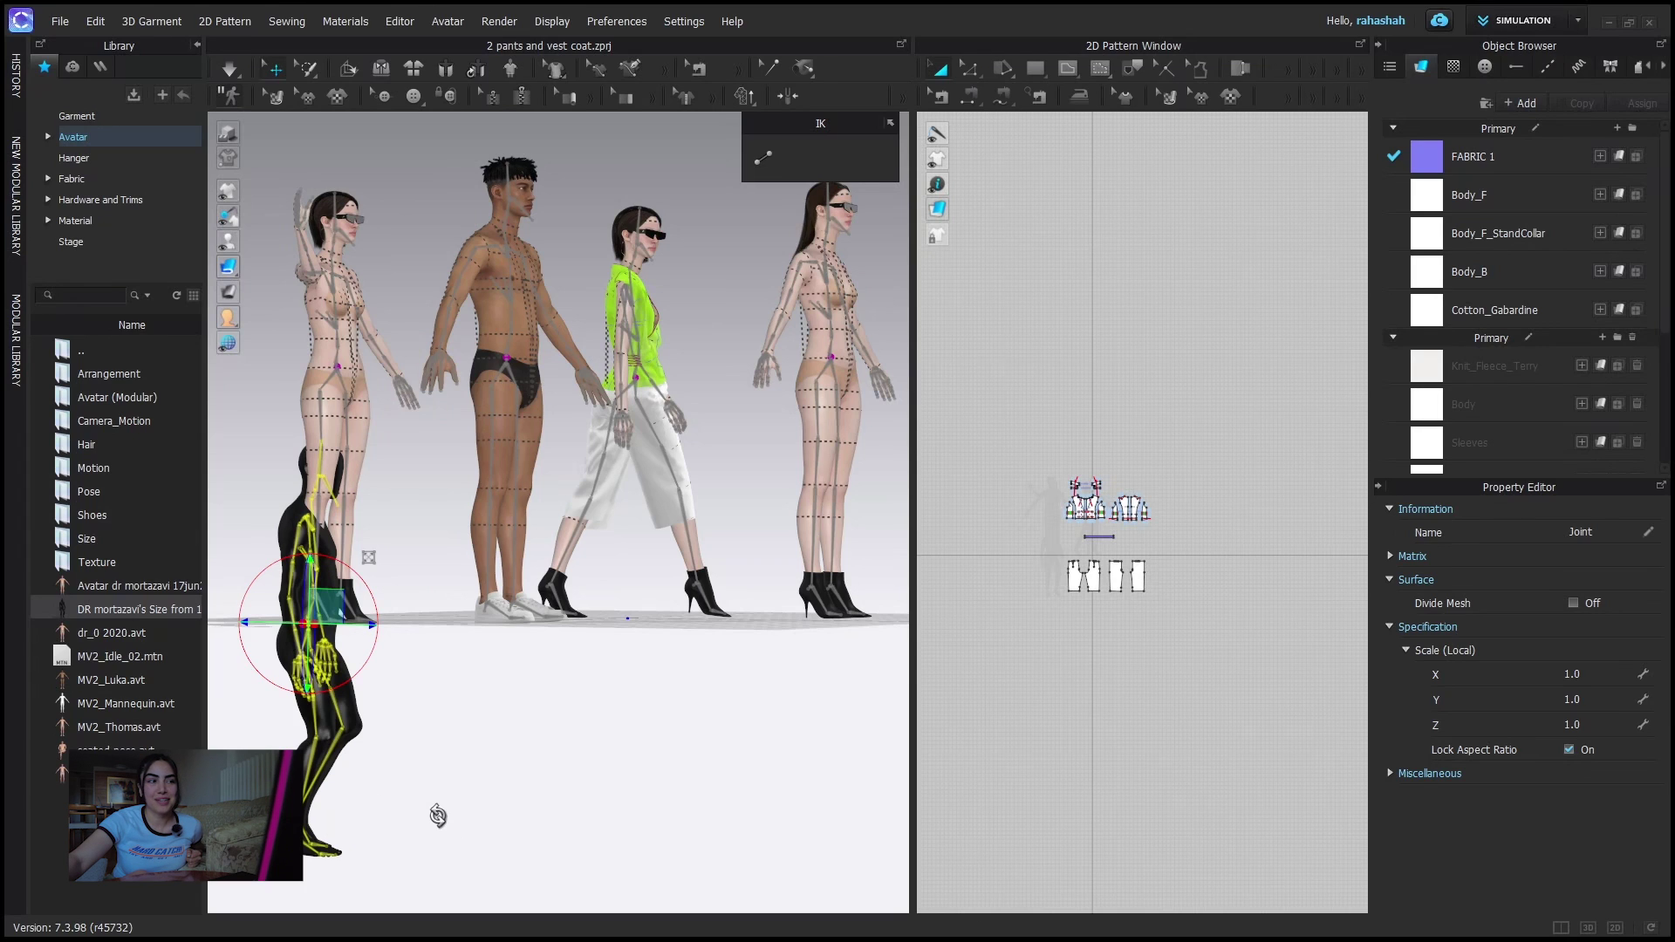
right_drag(437, 807, 669, 858)
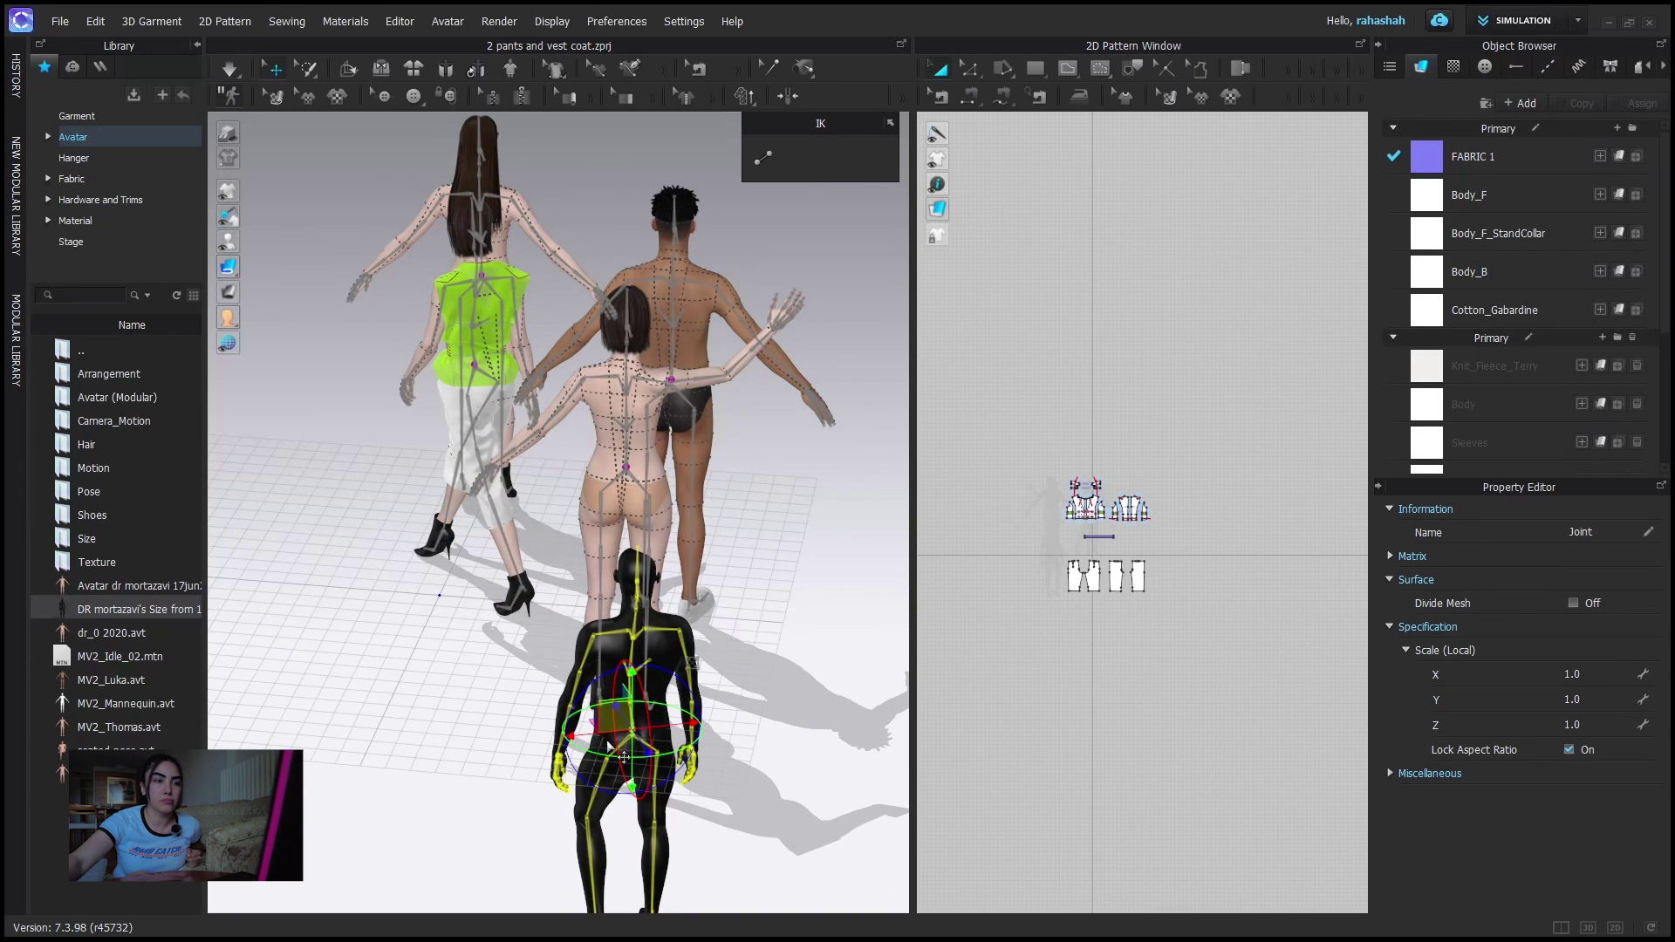
drag(624, 756, 318, 757)
right_drag(331, 757, 605, 755)
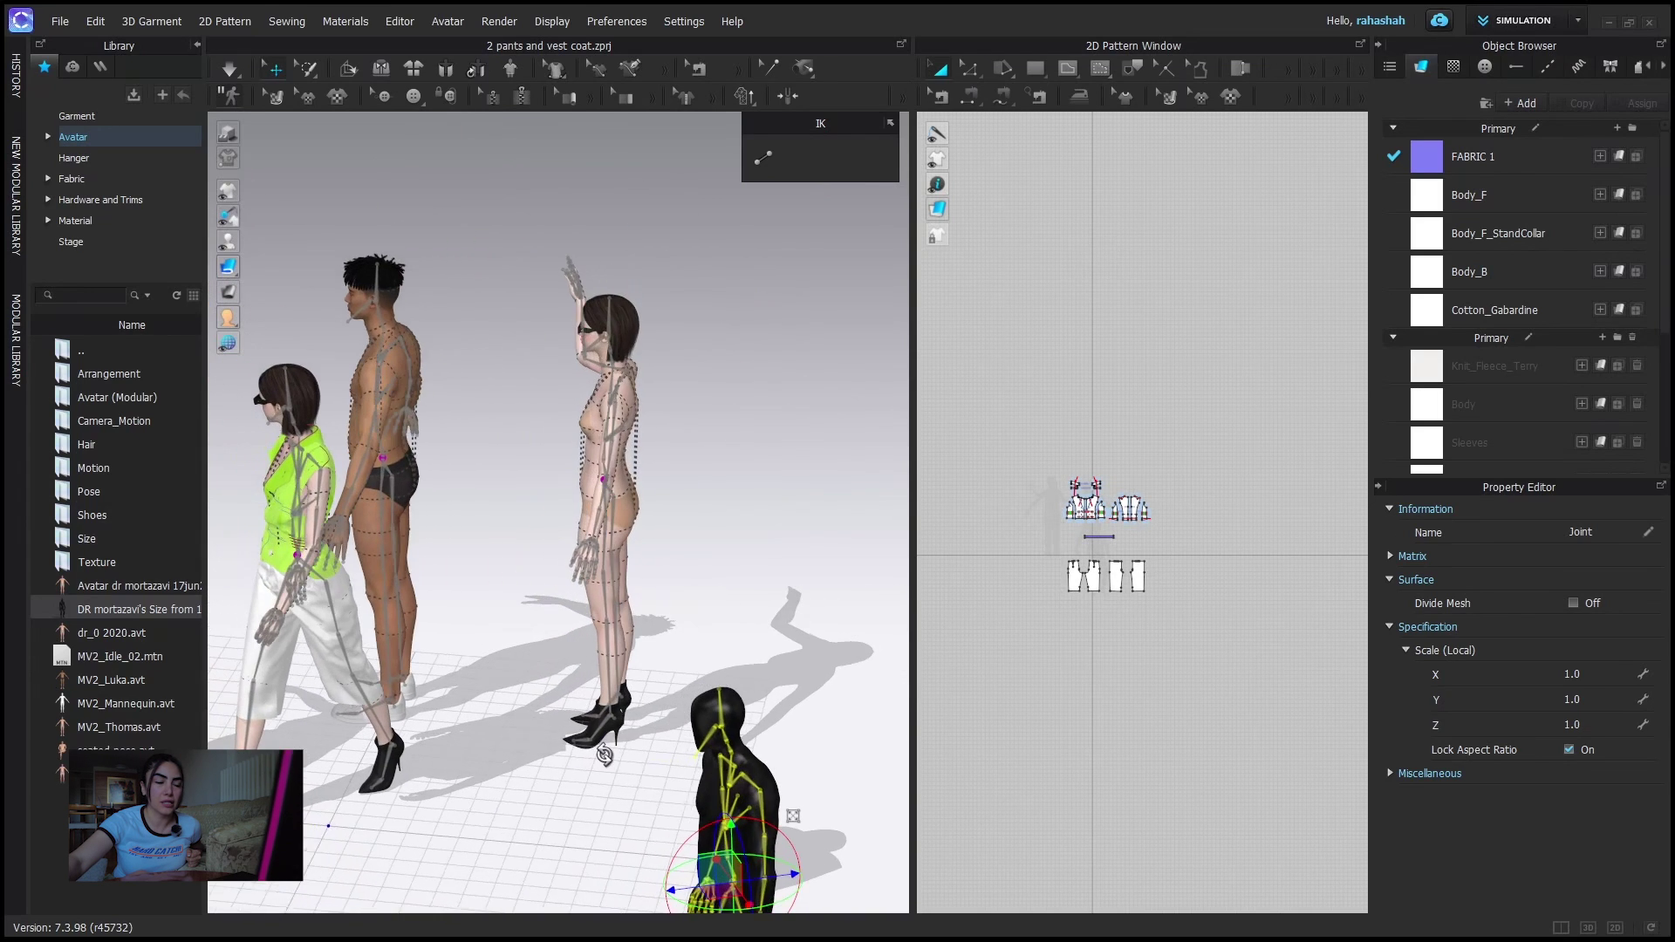
drag(698, 890, 444, 915)
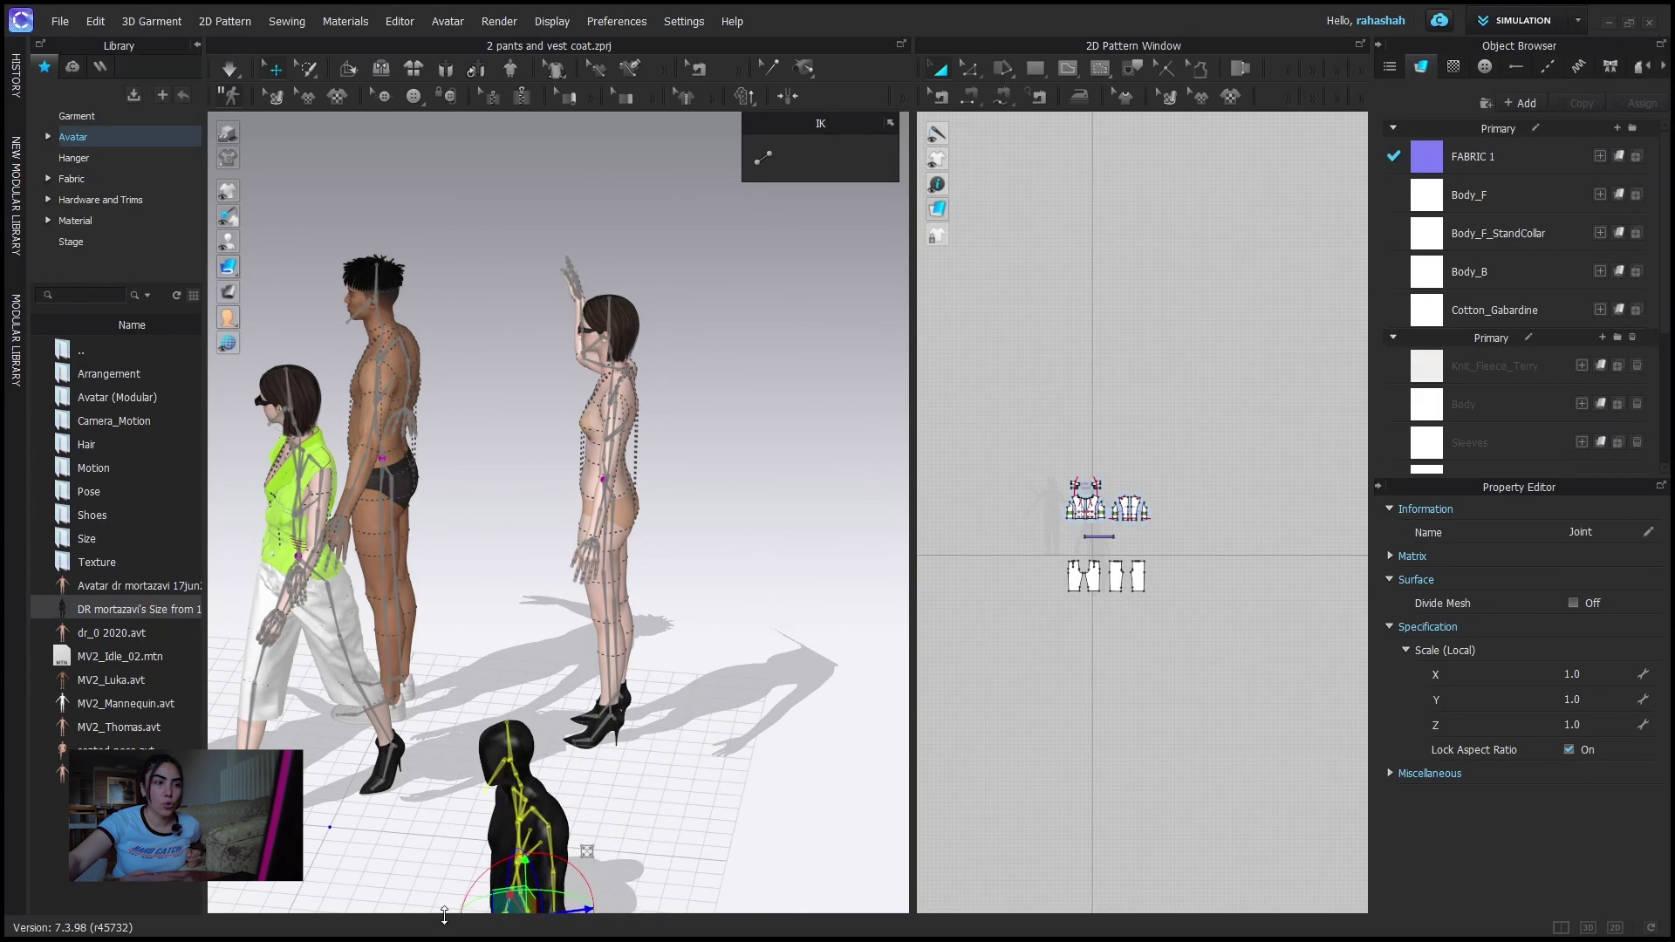
- Move the black avatar to the center of the scene and place it on the ground
right_drag(444, 914, 341, 500)
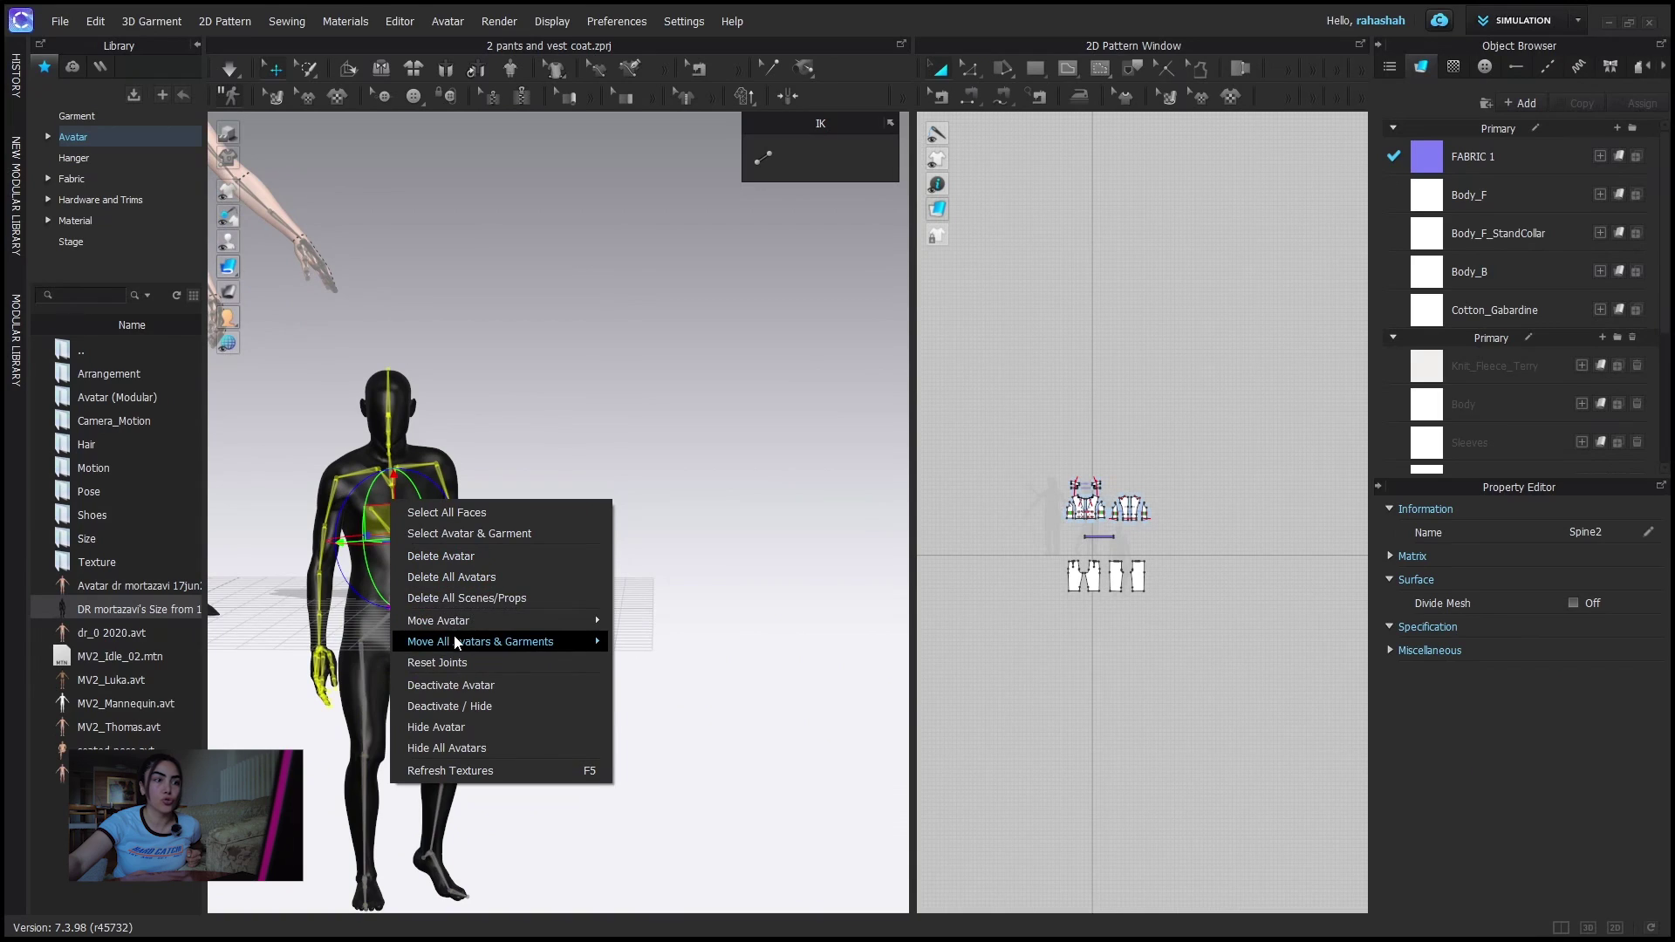
mouse_move(463, 624)
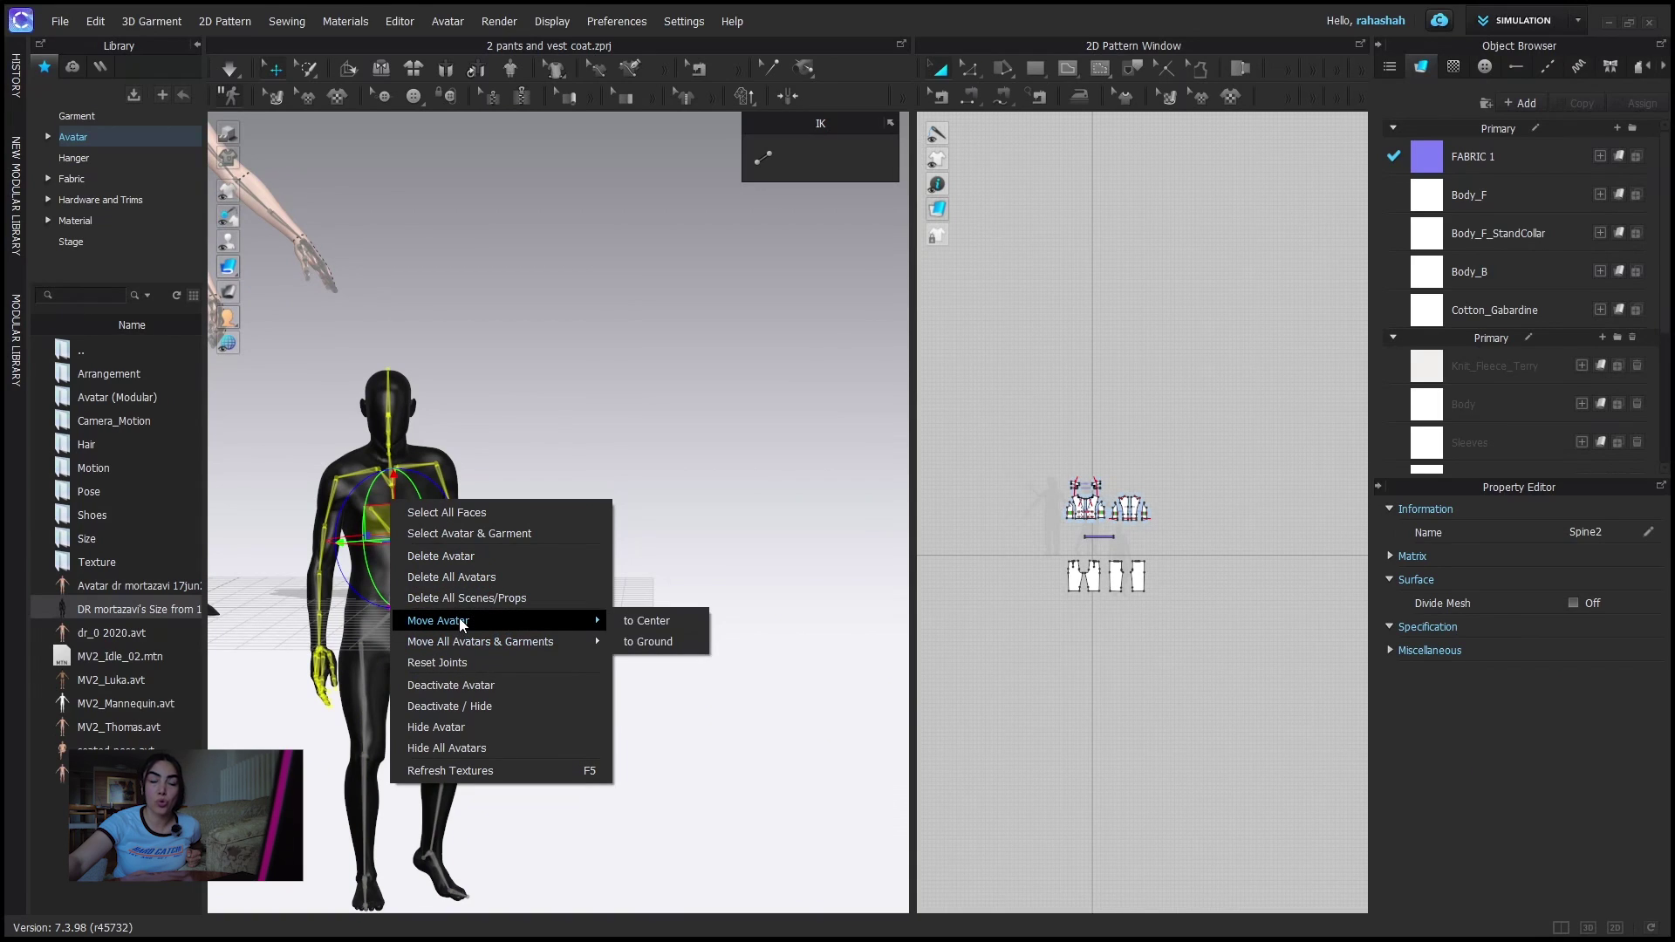
click(646, 622)
right_drag(404, 672, 534, 615)
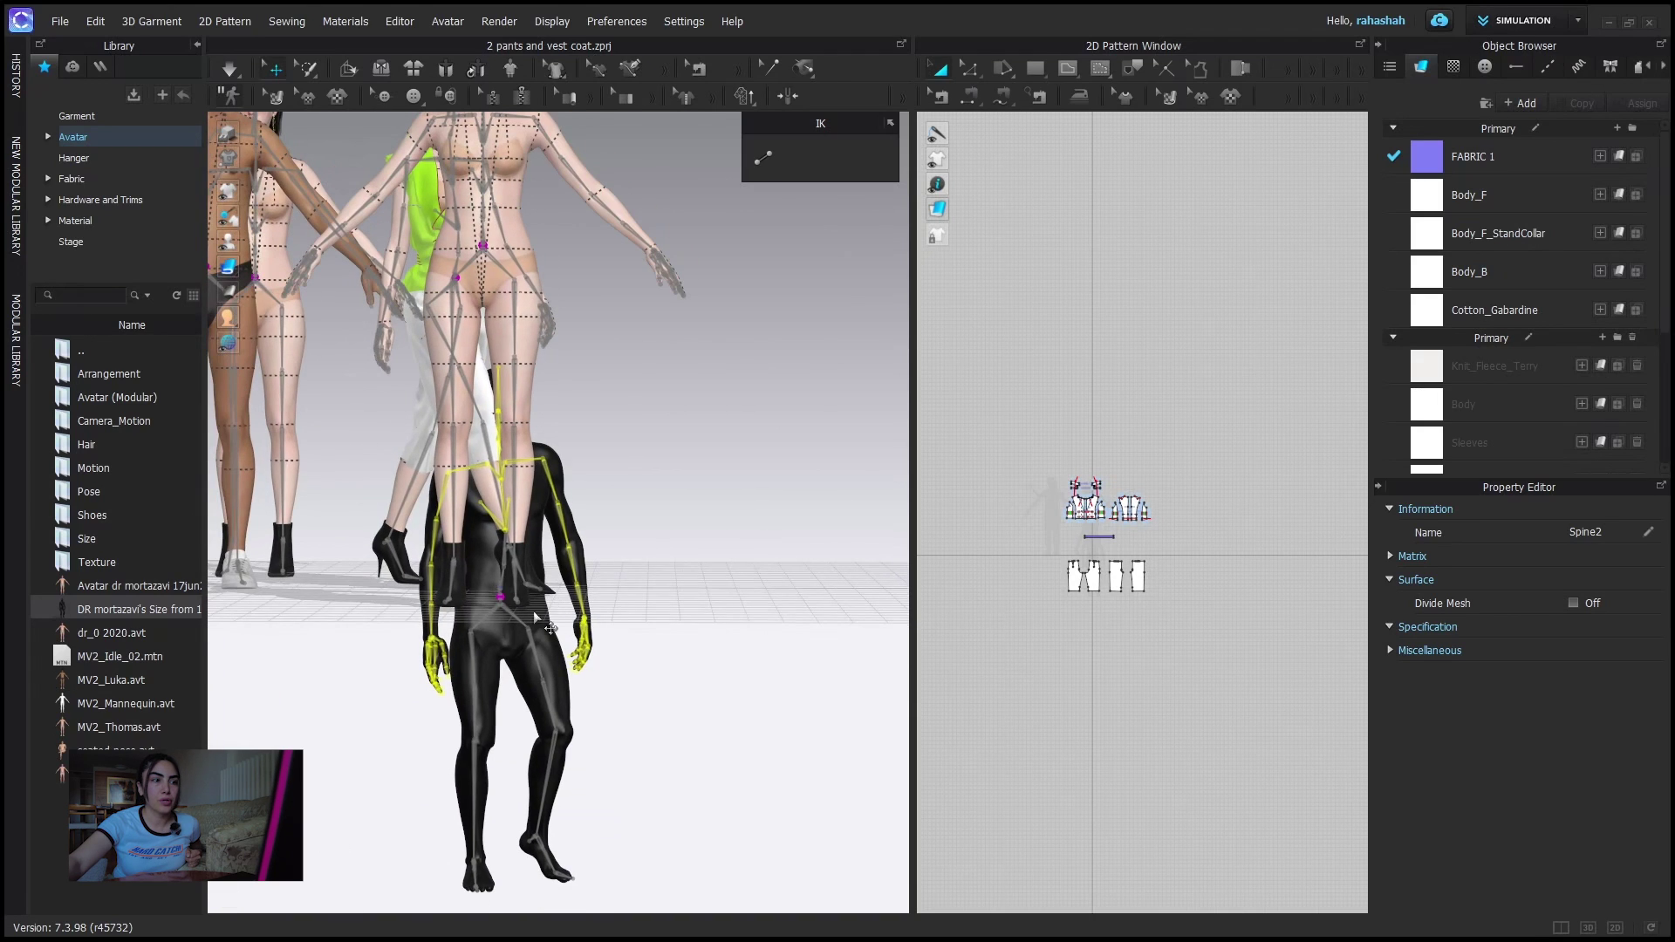
right_click(534, 616)
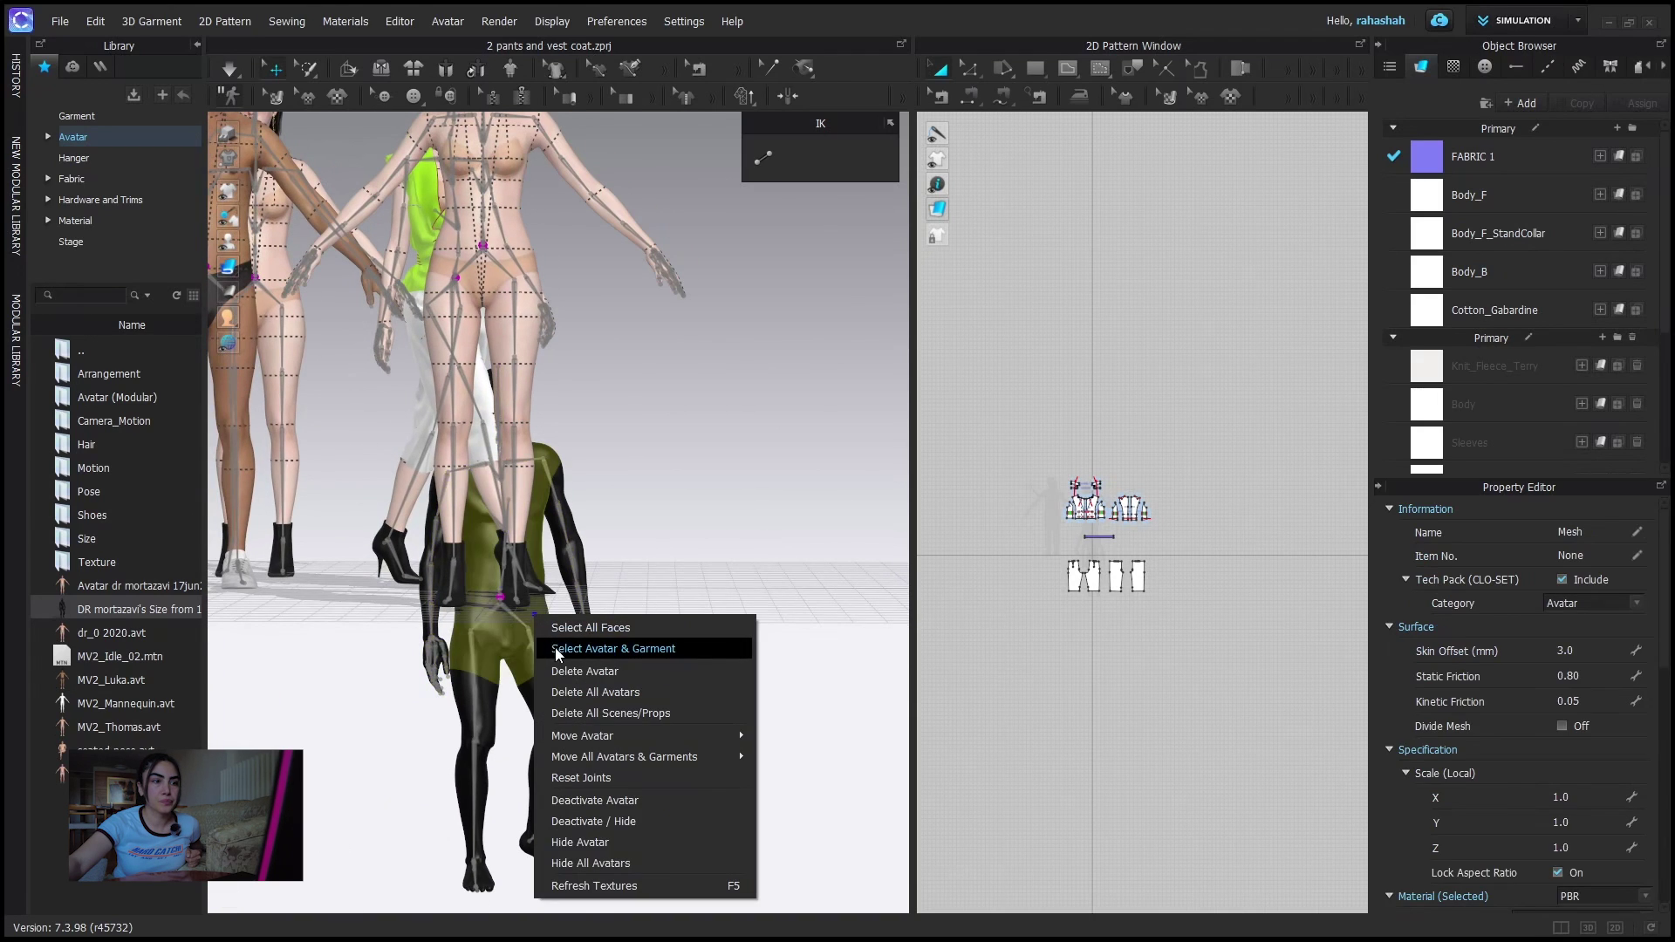
mouse_move(588, 738)
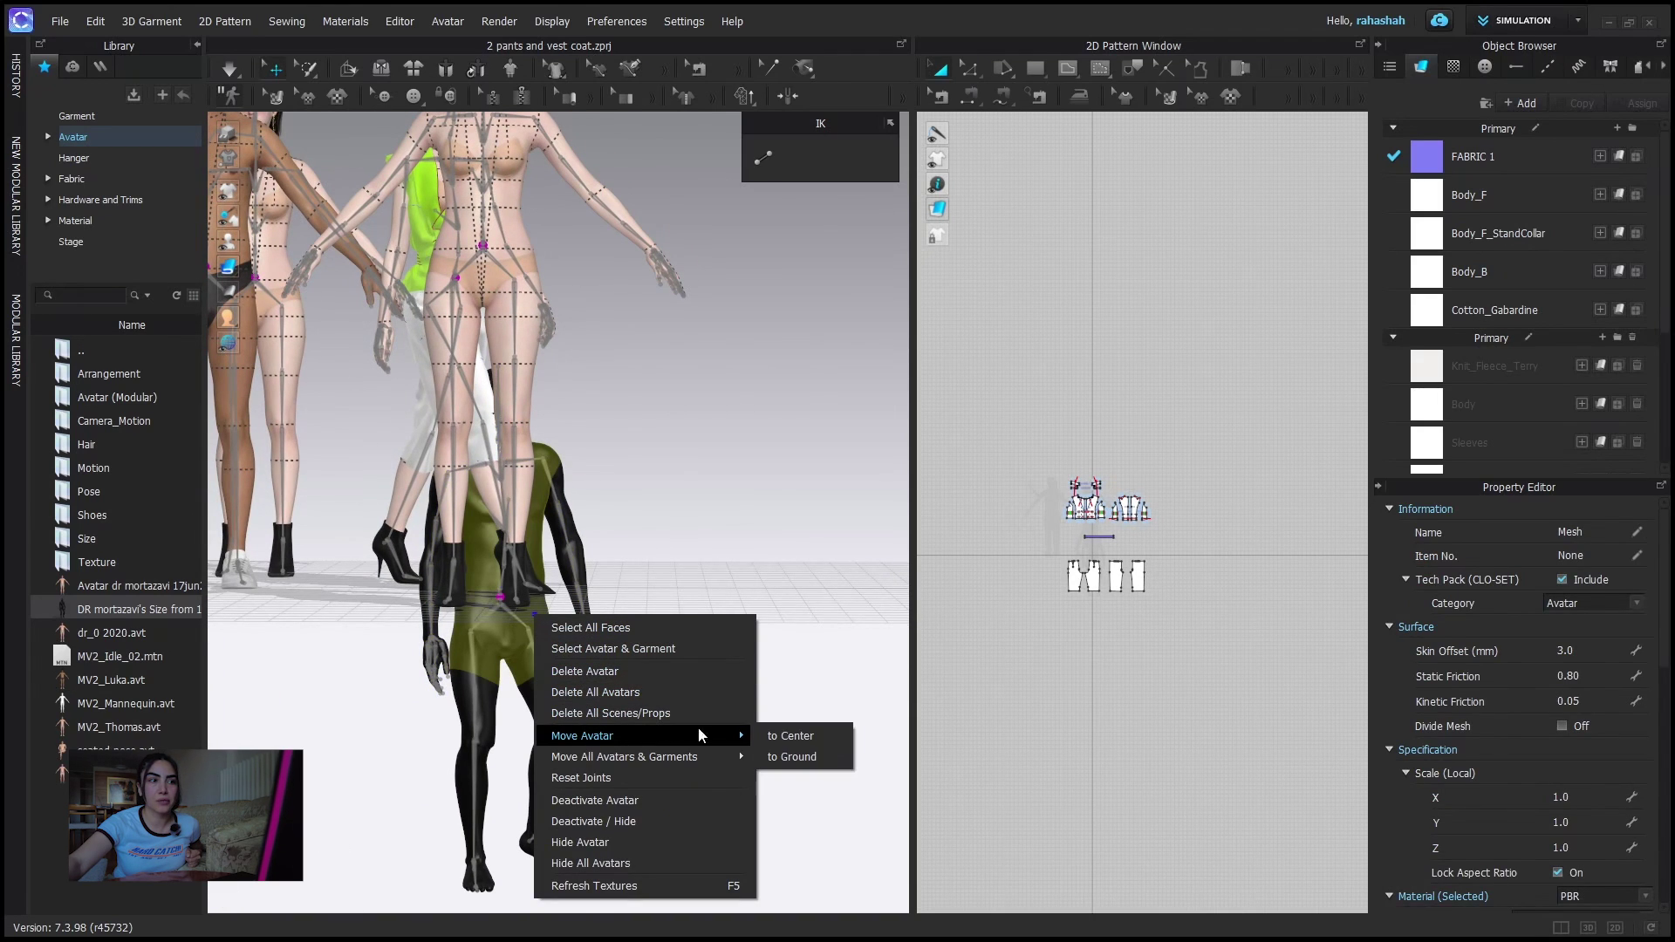
click(796, 759)
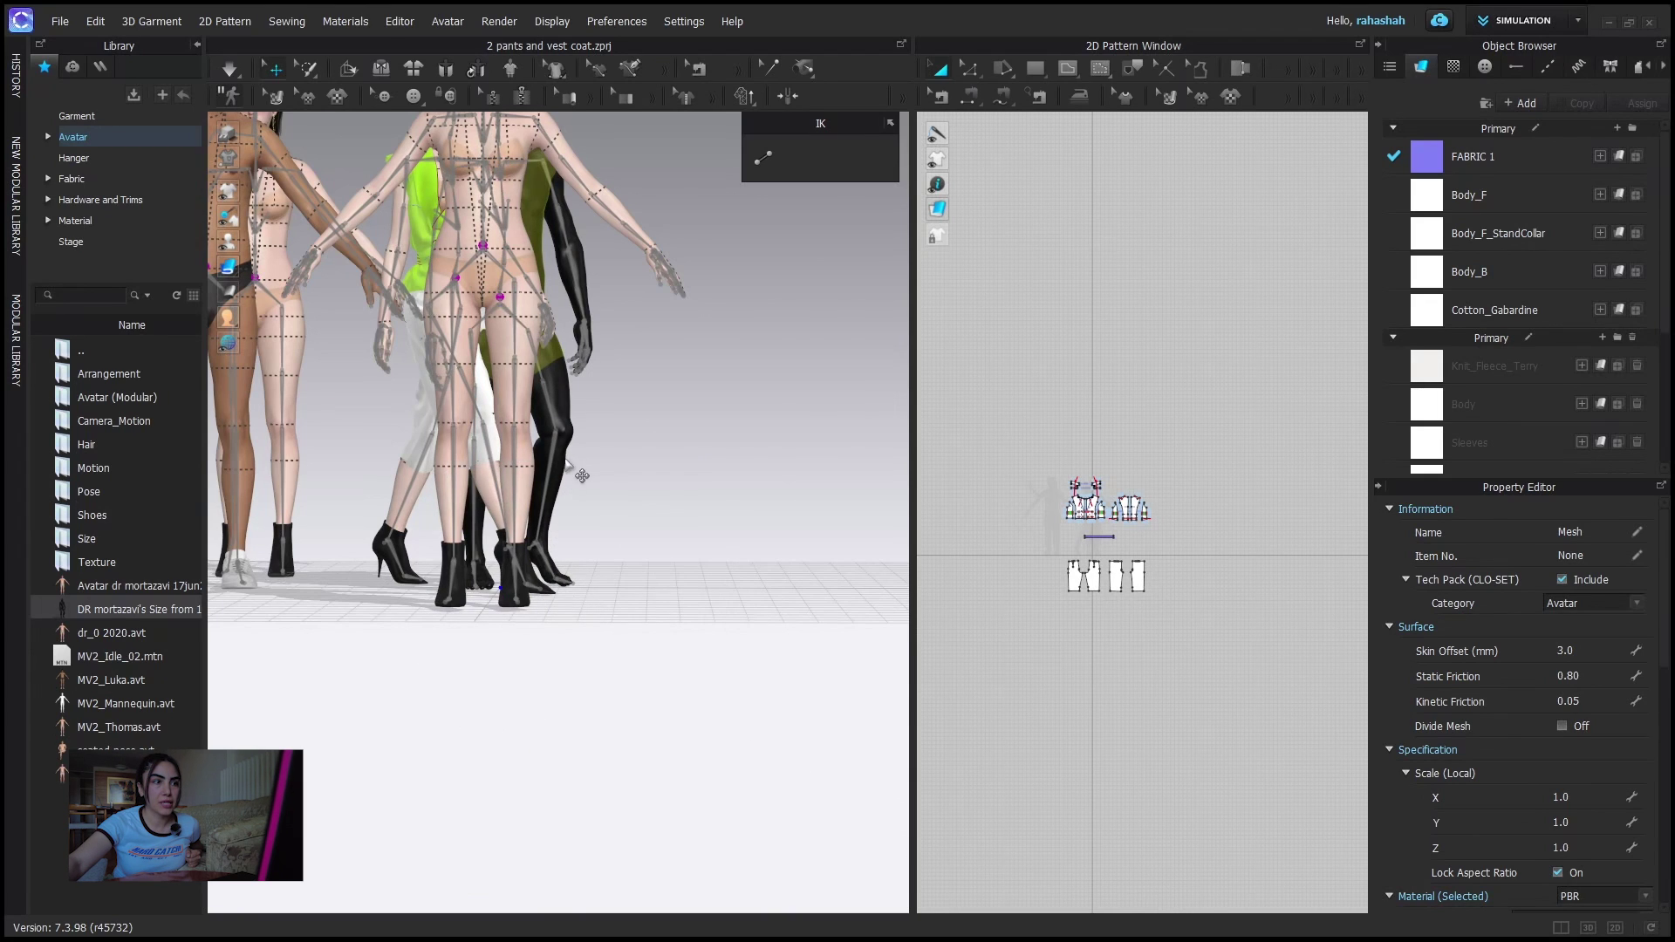
- Shift the black avatar sideways along the X axis, clear of the avatar in the green vest, and check the group's spacing
scroll(582, 475, down, 3)
right_drag(610, 464, 529, 540)
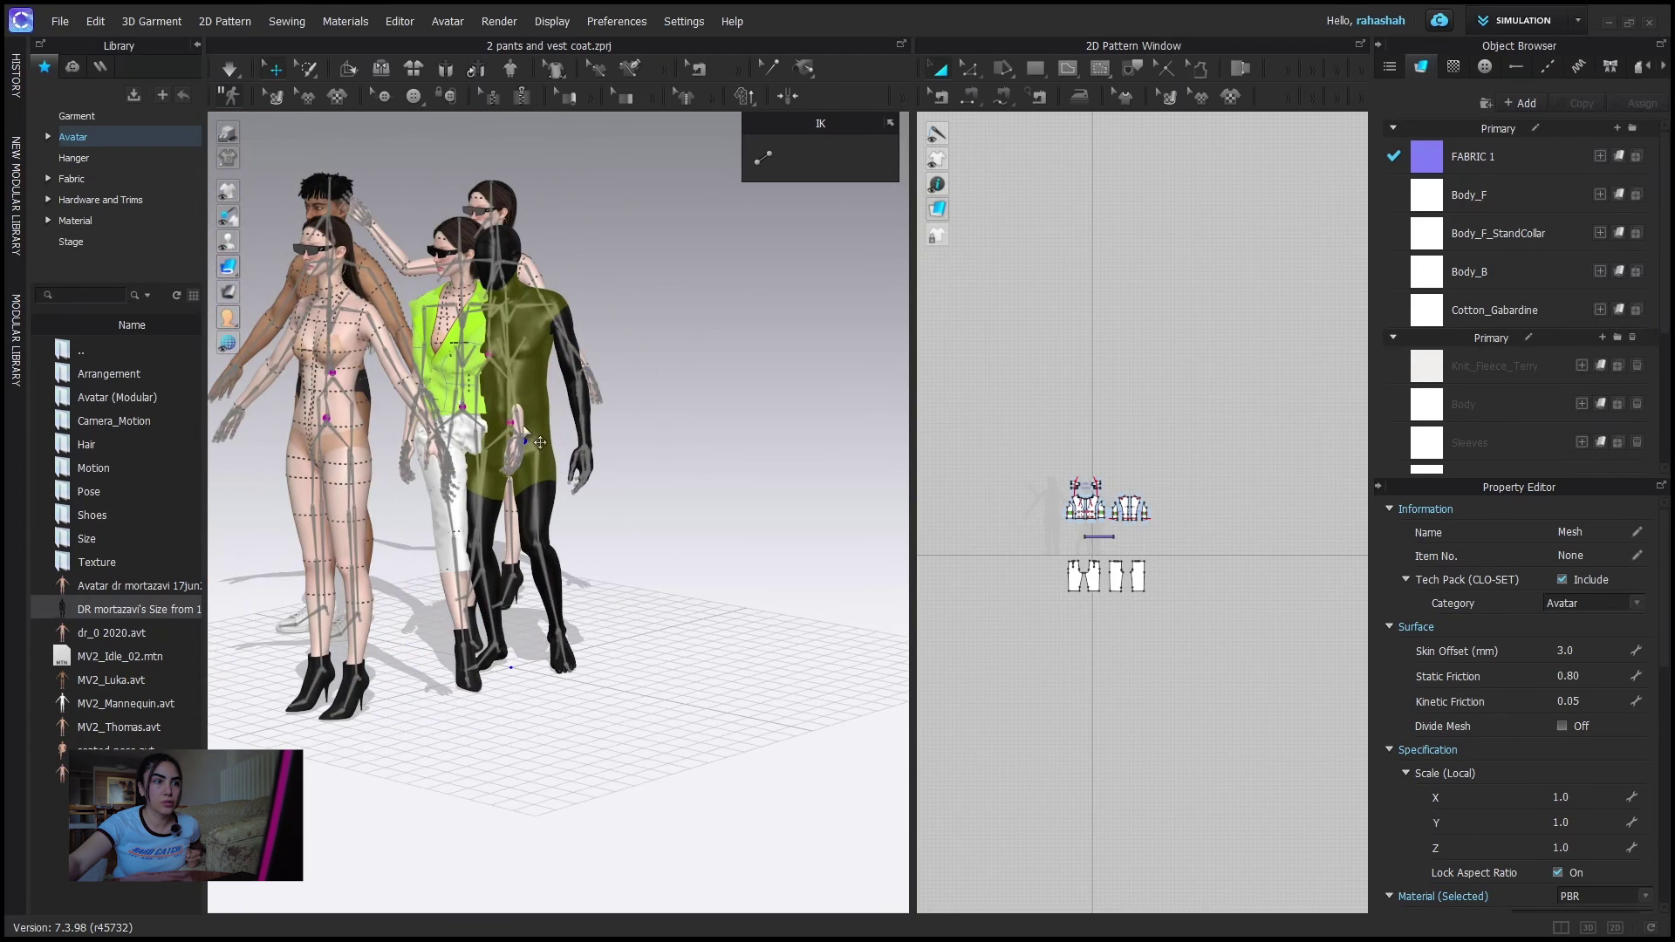
scroll(534, 434, up, 4)
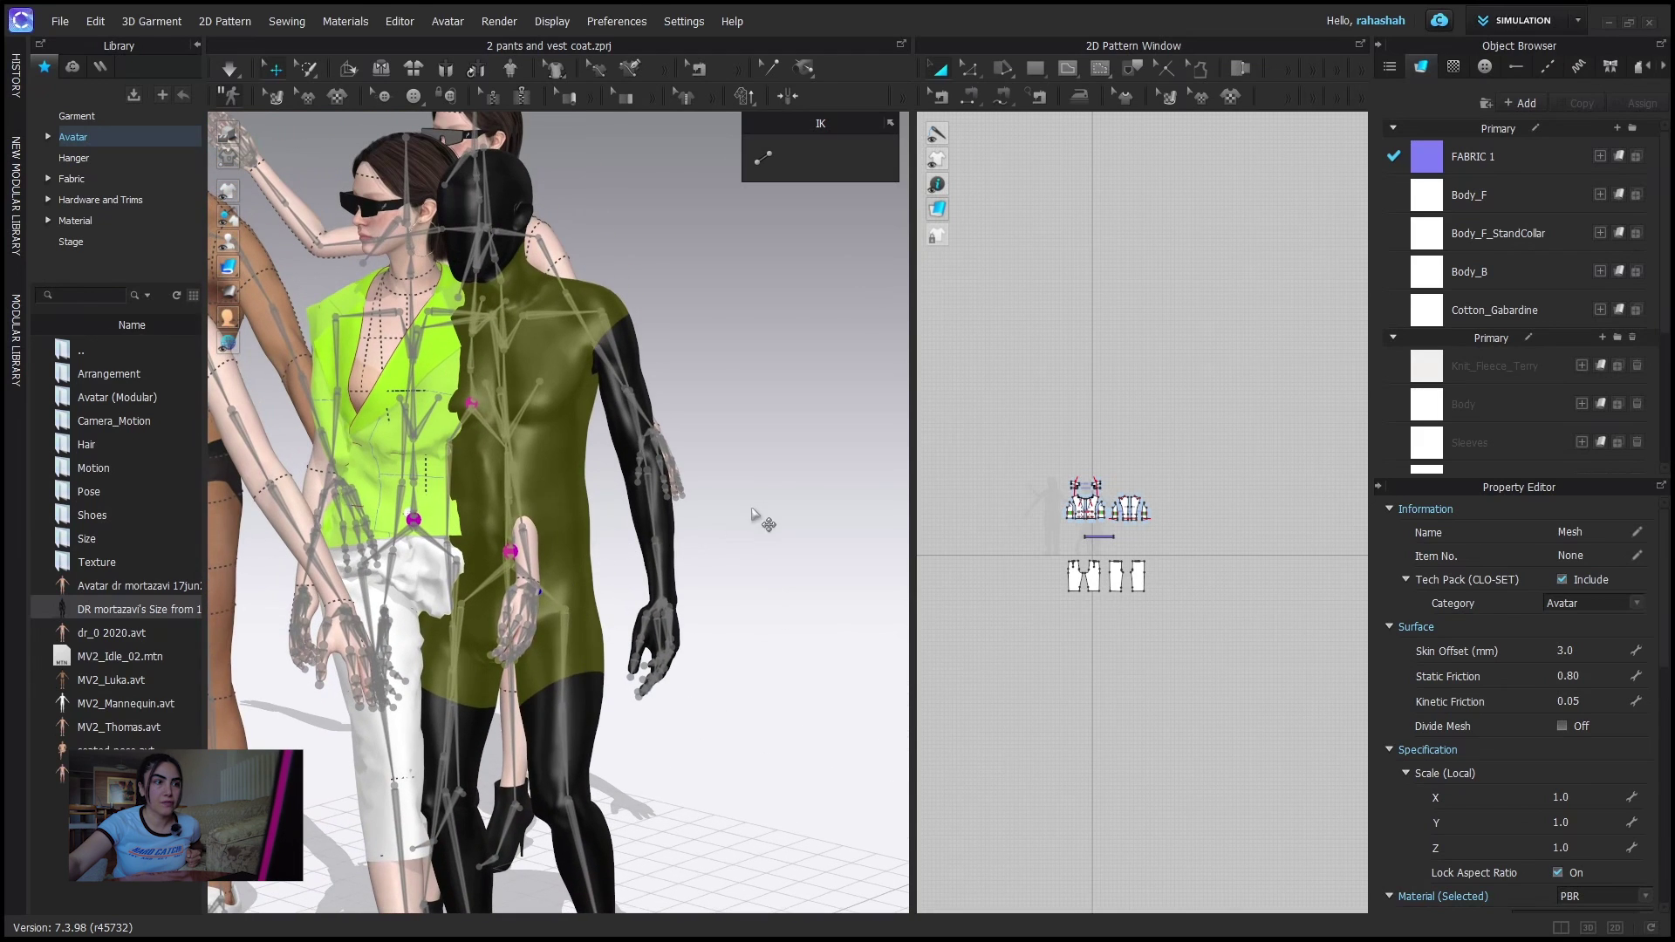
click(495, 545)
click(529, 562)
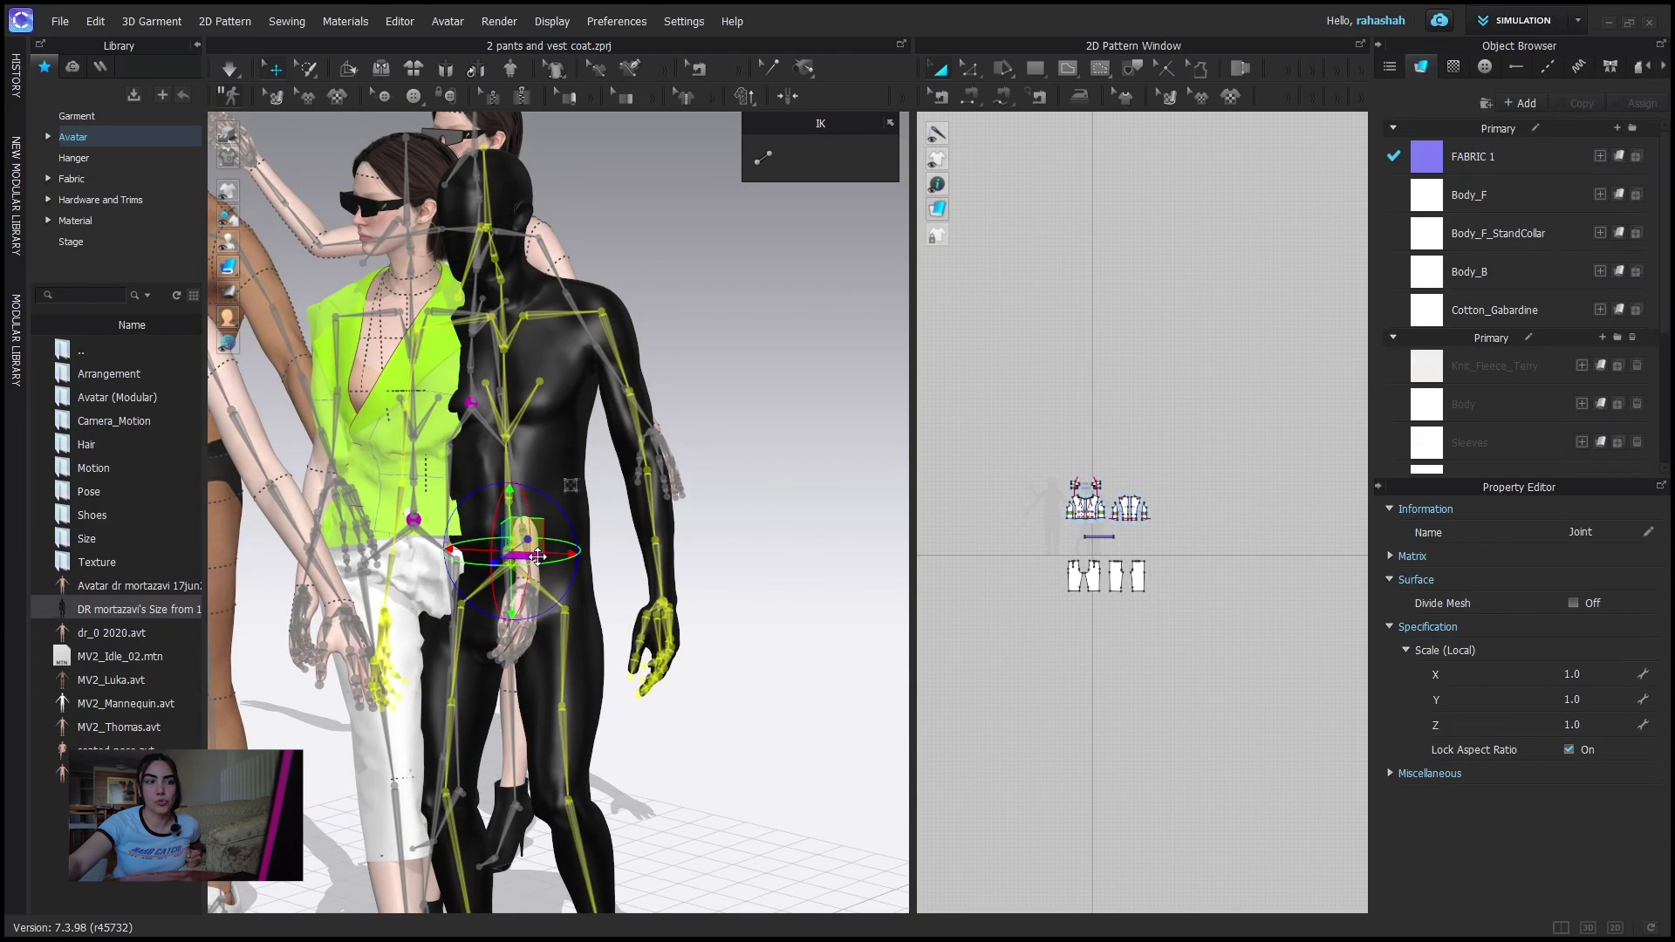
right_drag(548, 555, 663, 563)
scroll(772, 678, down, 4)
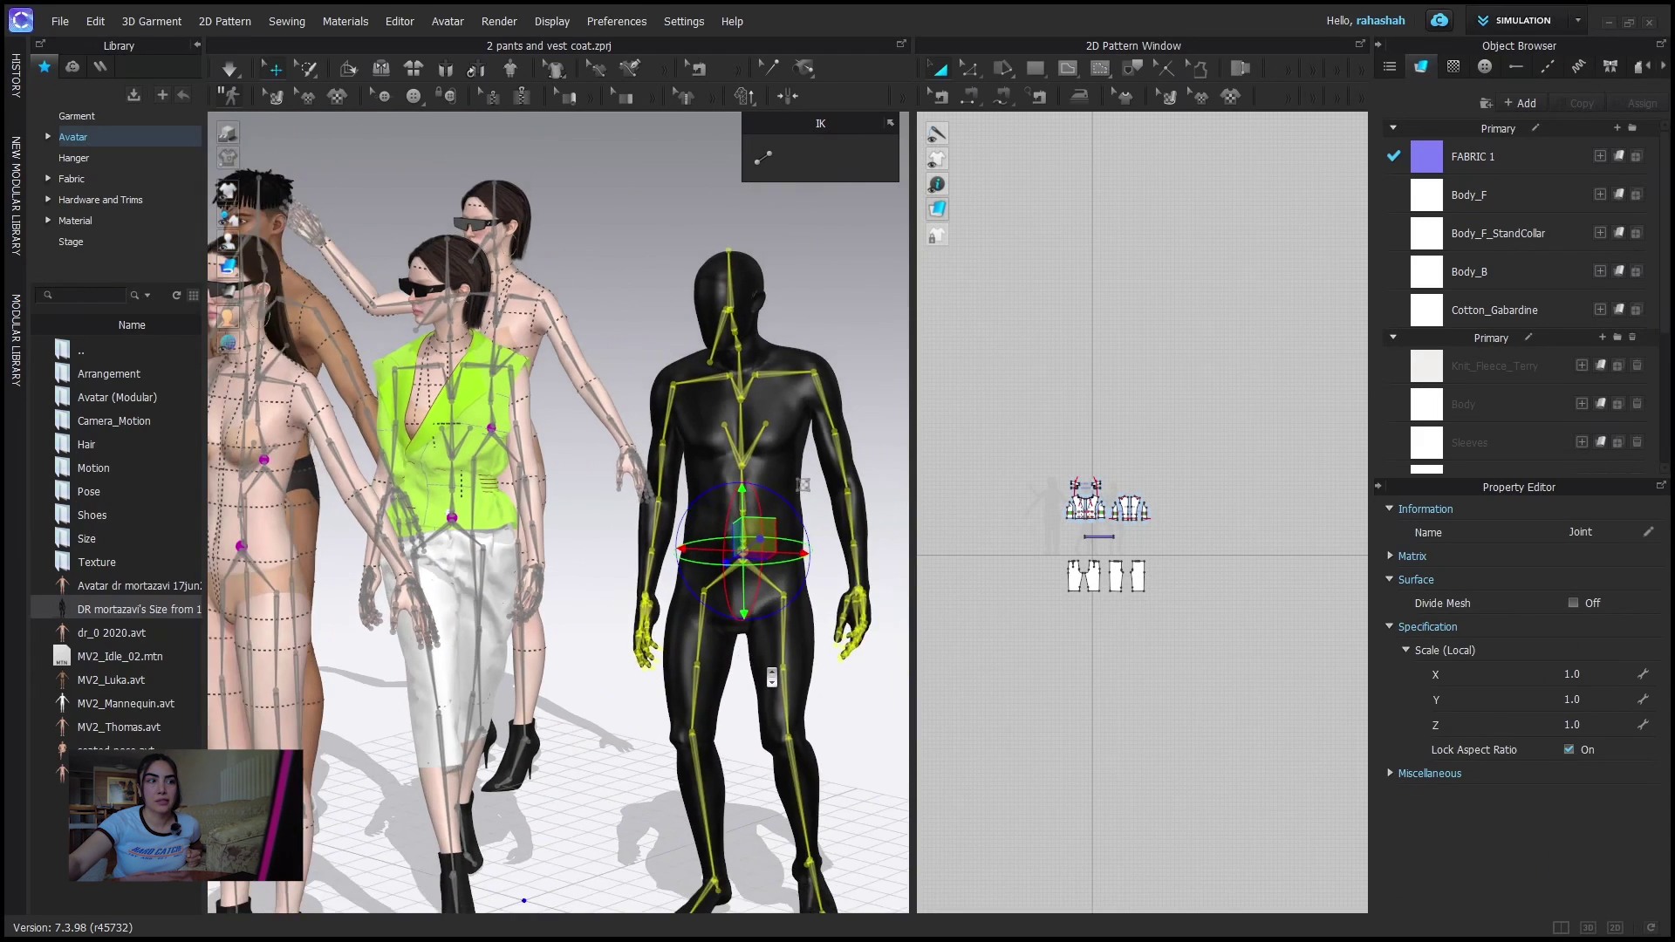
mouse_move(772, 678)
right_down()
mouse_move(747, 665)
mouse_move(796, 672)
mouse_move(663, 681)
mouse_move(751, 678)
right_up()
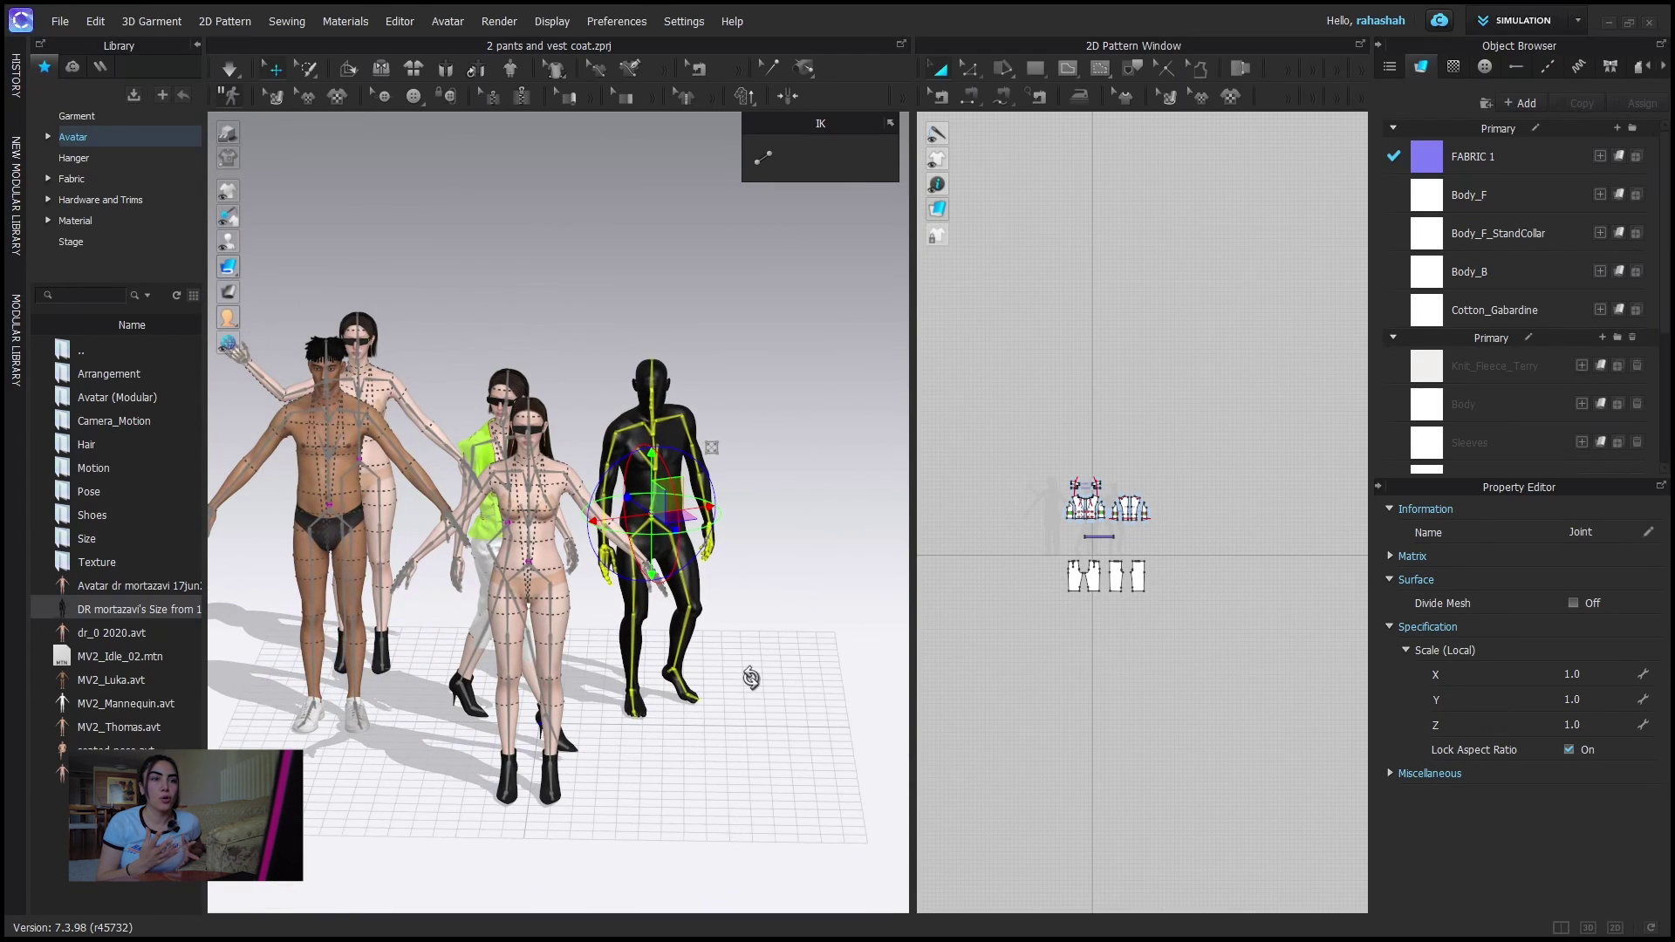